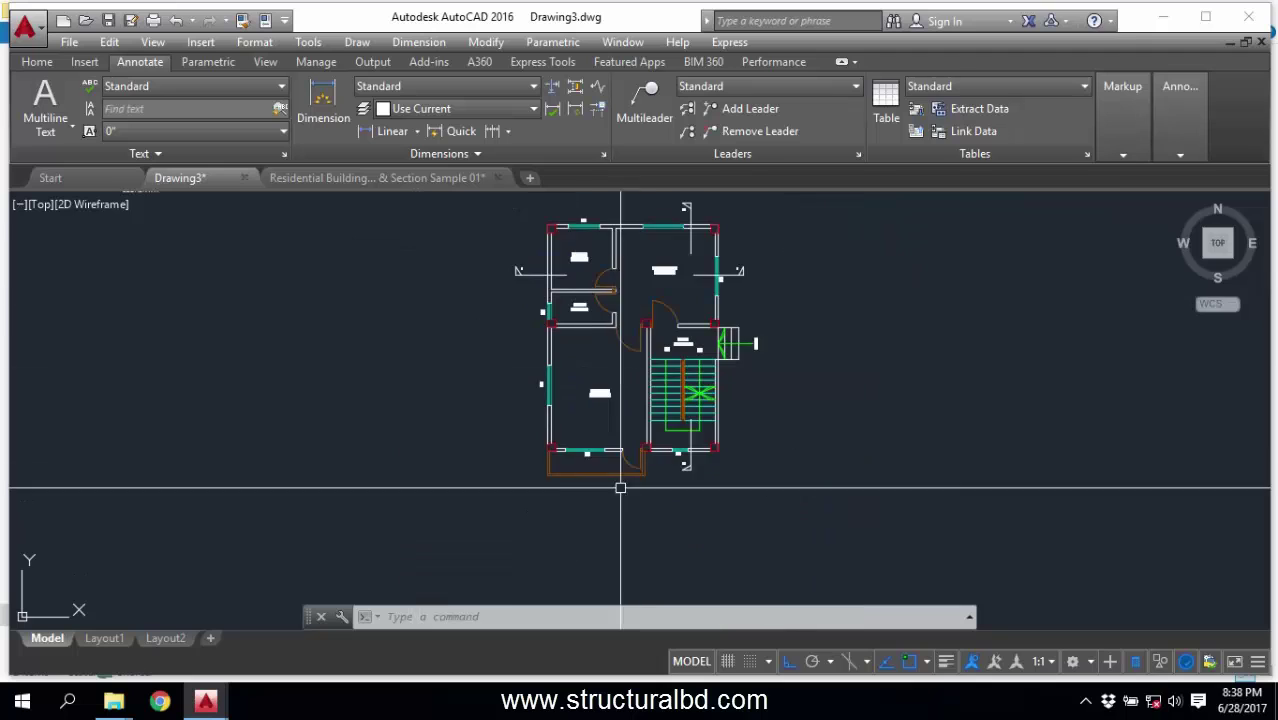
Examine the floor plan's rooms, stair, windows and front veranda.
{"action": "scroll", "coordinate": [628, 471], "scroll_direction": "up", "scroll_amount": 5}
{"action": "scroll", "coordinate": [571, 423], "scroll_direction": "down", "scroll_amount": 5}
{"action": "scroll", "coordinate": [565, 397], "scroll_direction": "up", "scroll_amount": 4}
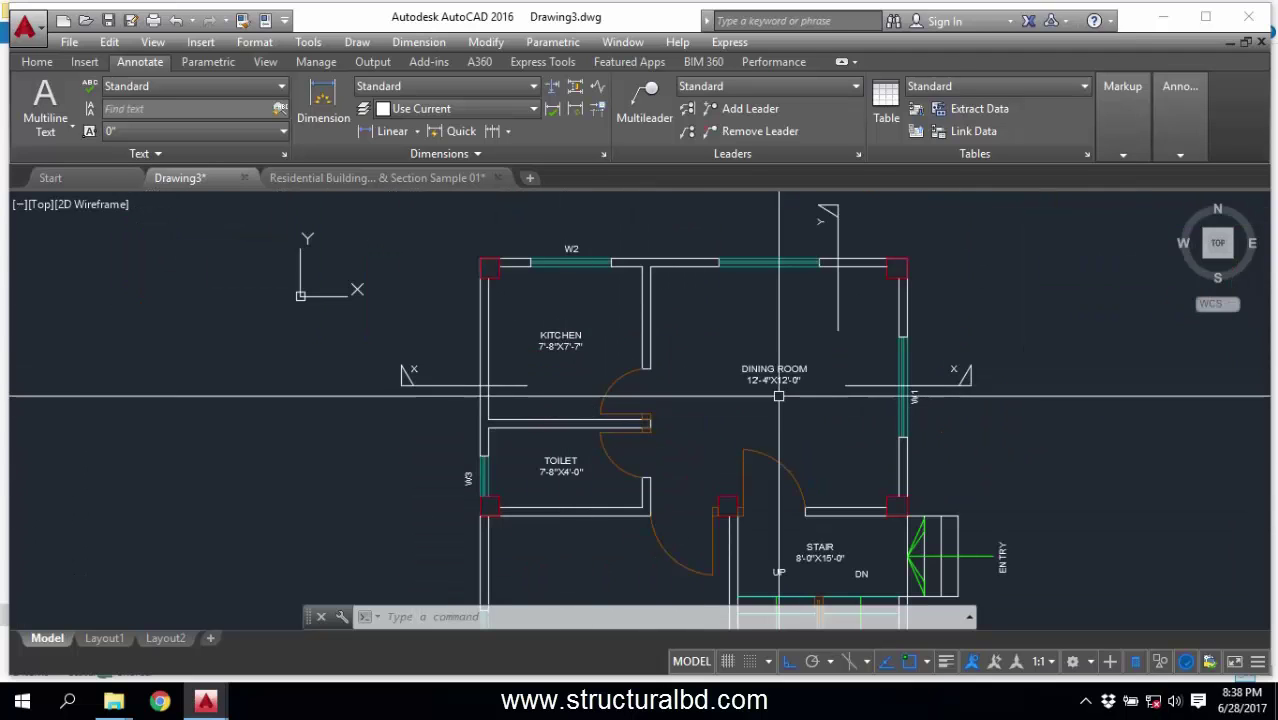
{"action": "scroll", "coordinate": [560, 408], "scroll_direction": "down", "scroll_amount": 3}
{"action": "scroll", "coordinate": [722, 290], "scroll_direction": "up", "scroll_amount": 2}
{"action": "scroll", "coordinate": [677, 273], "scroll_direction": "down", "scroll_amount": 4}
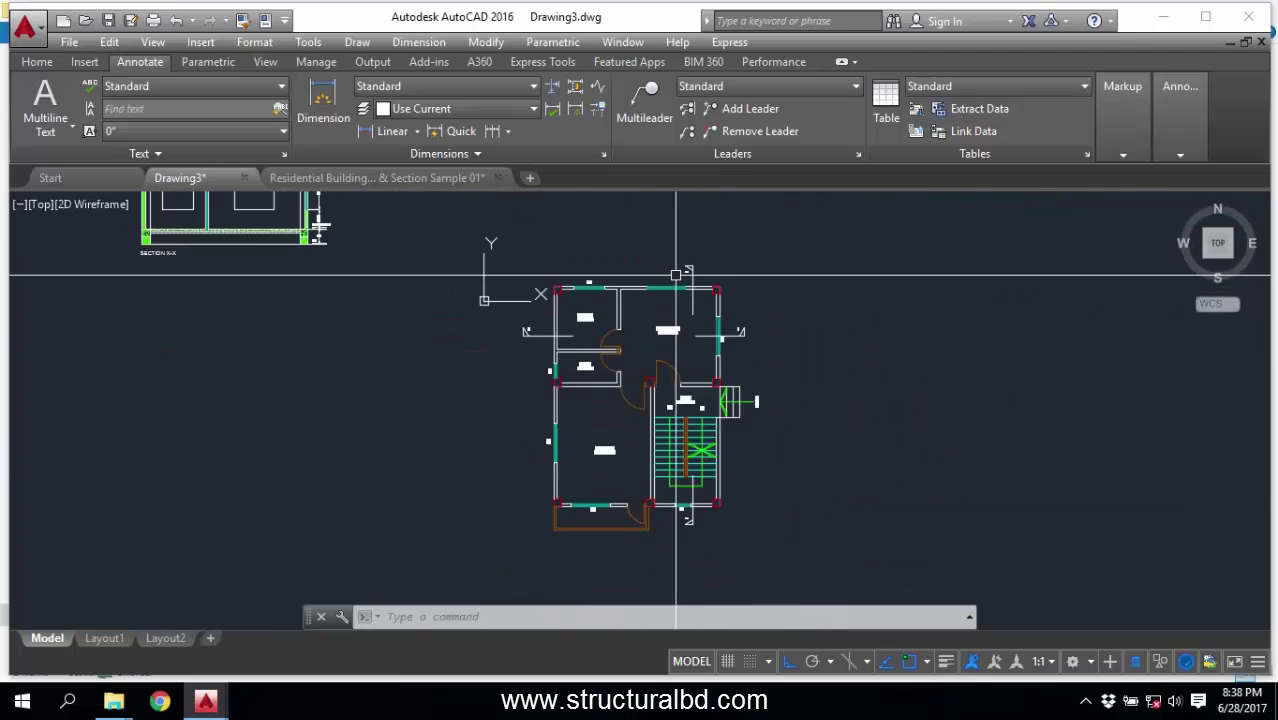
{"action": "scroll", "coordinate": [653, 447], "scroll_direction": "up", "scroll_amount": 3}
{"action": "middle_click_drag", "start_coordinate": [658, 494], "coordinate": [606, 452]}
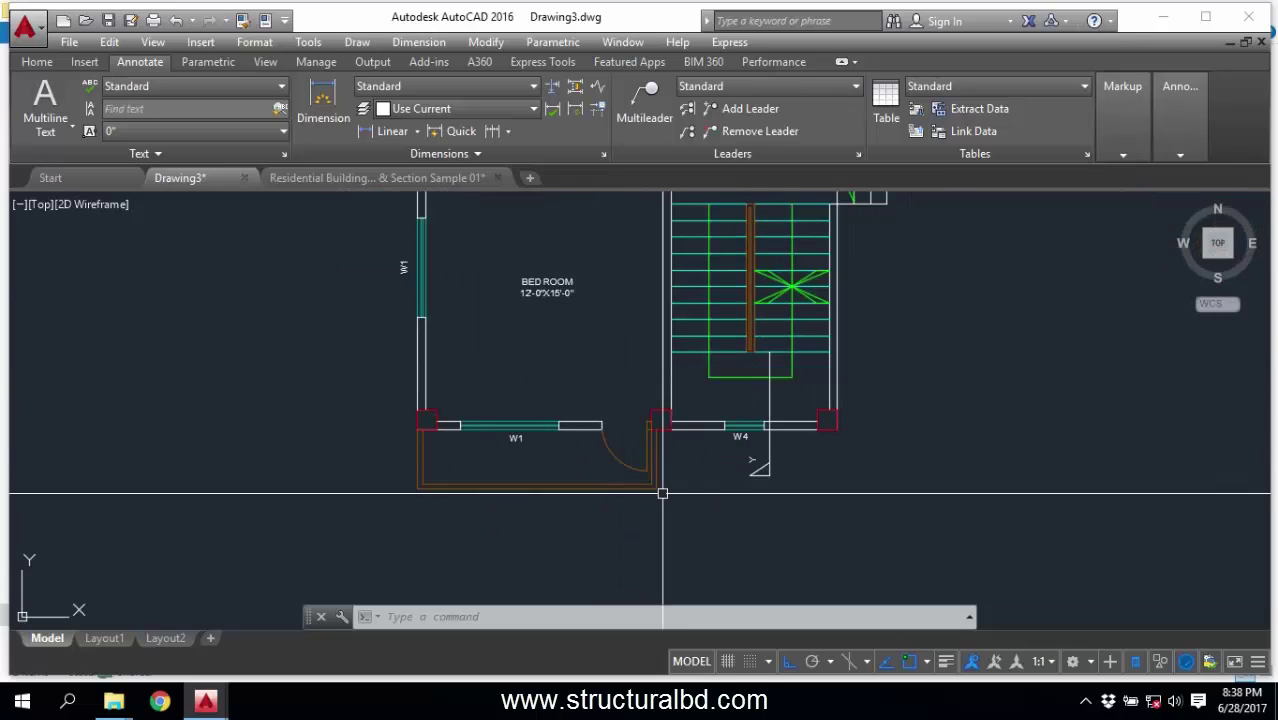
{"action": "scroll", "coordinate": [662, 528], "scroll_direction": "down", "scroll_amount": 5}
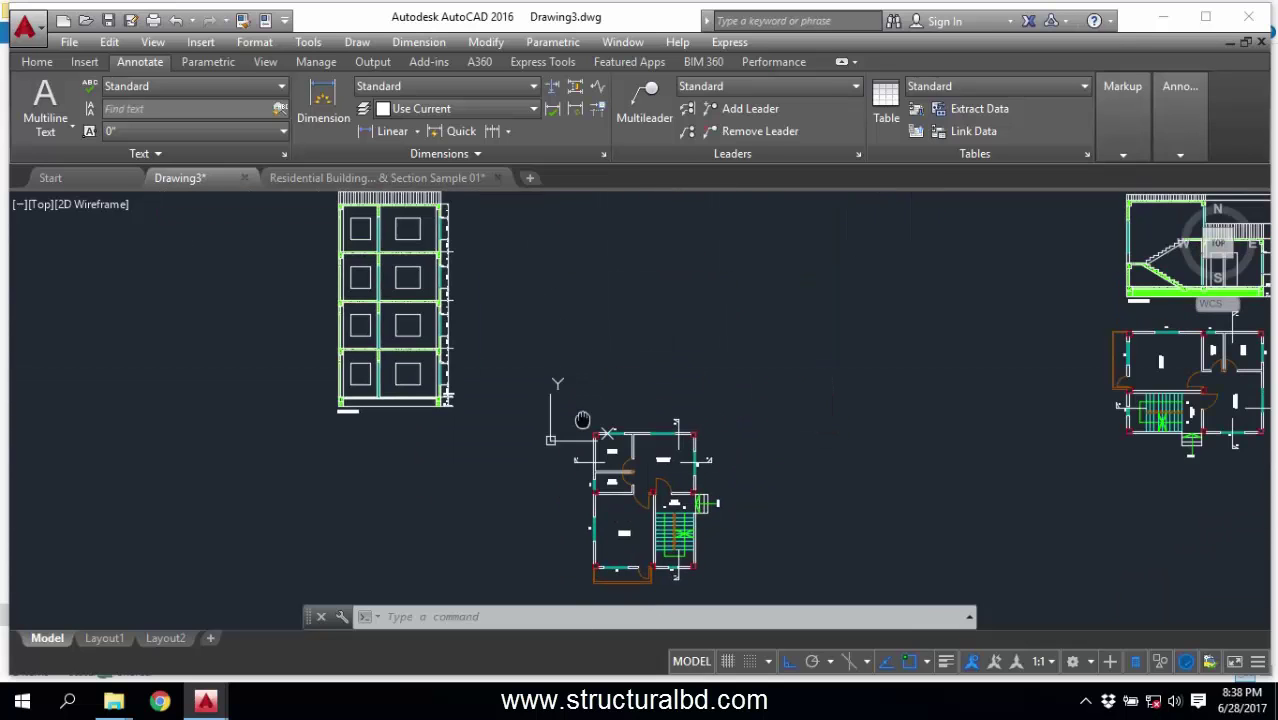
Draw a horizontal line about 31'-5" long just above the floor plan.
{"action": "left_click", "coordinate": [37, 61]}
{"action": "left_click", "coordinate": [31, 102]}
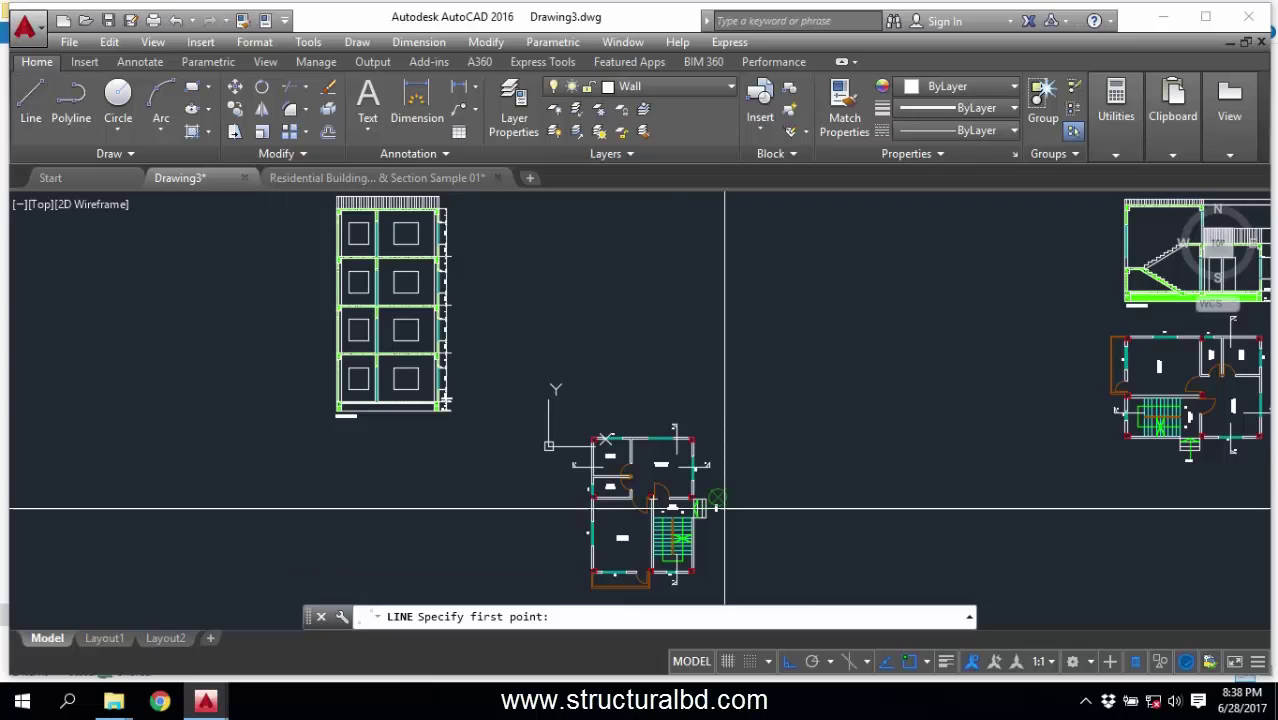
{"action": "scroll", "coordinate": [610, 415], "scroll_direction": "up", "scroll_amount": 3}
{"action": "left_click", "coordinate": [515, 362]}
{"action": "left_click", "coordinate": [902, 405]}
{"action": "key", "text": "Escape"}
{"action": "key", "text": "Escape"}
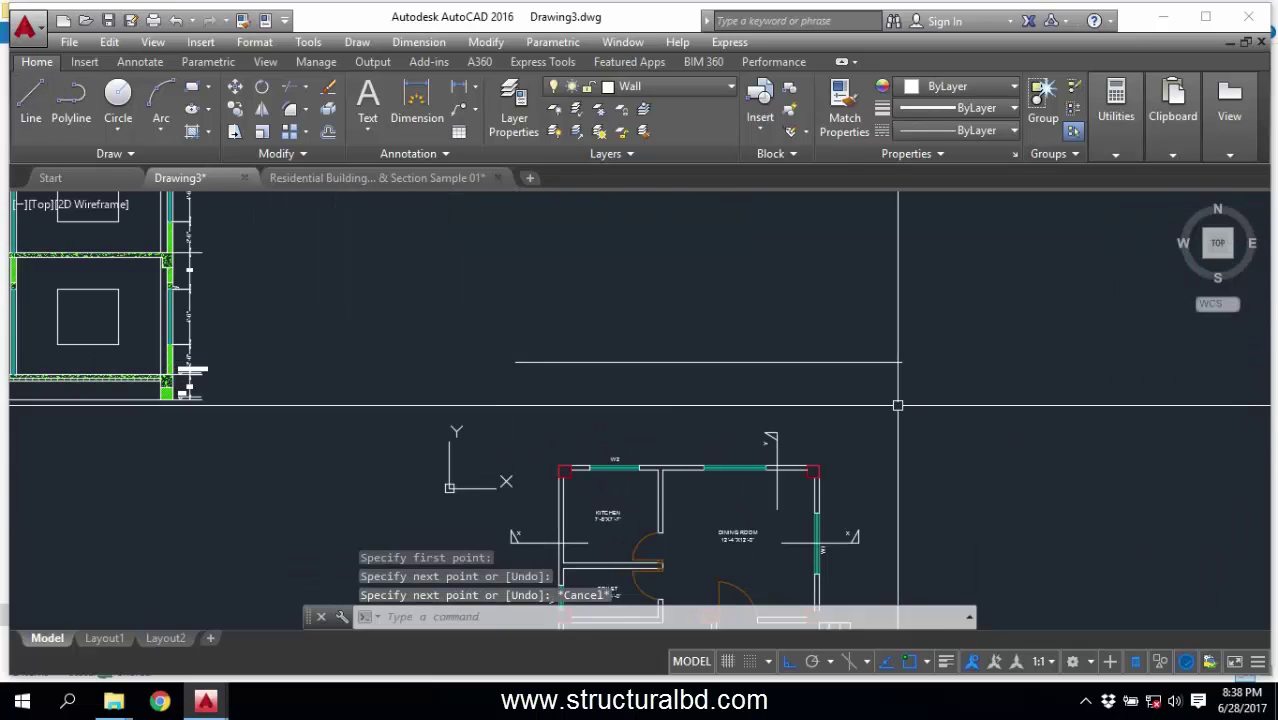
{"action": "scroll", "coordinate": [627, 329], "scroll_direction": "down", "scroll_amount": 4}
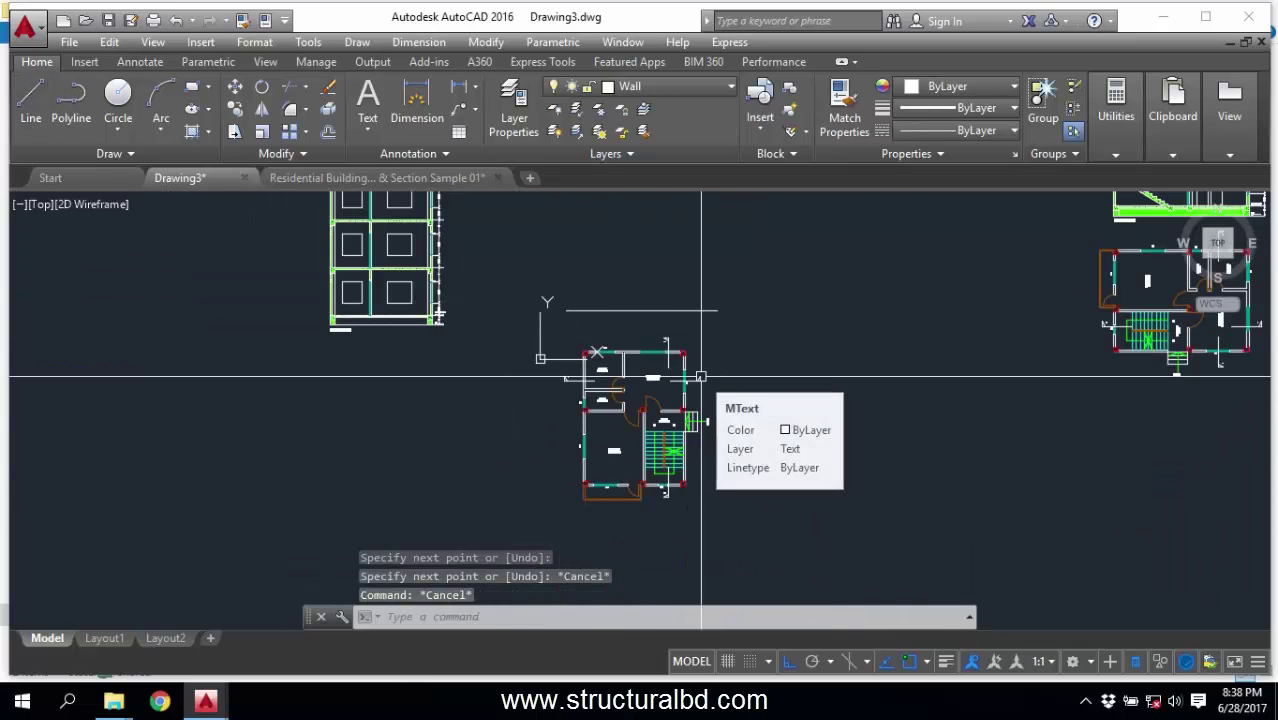
Place vertical construction lines through both outer veranda corners, both sides of window W4 and the outer corner of the far column.
{"action": "type", "text": "xl"}
{"action": "key", "text": "Return"}
{"action": "type", "text": "v"}
{"action": "key", "text": "Return"}
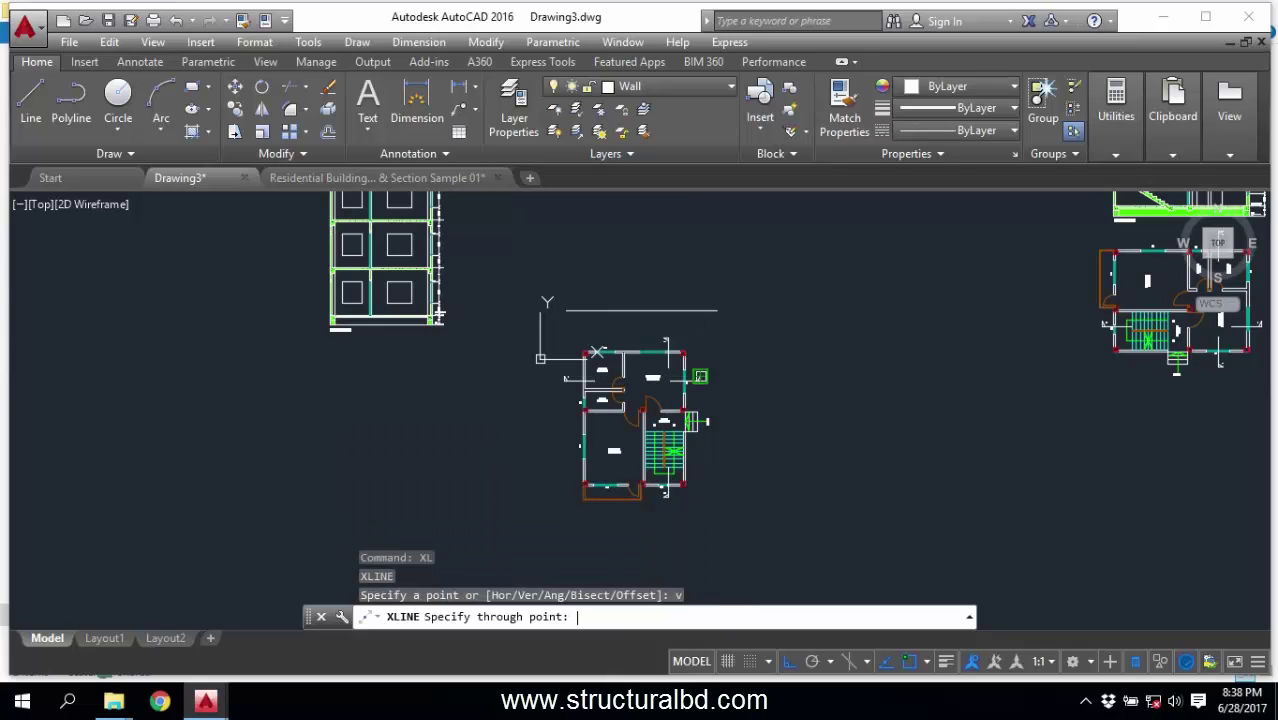
{"action": "scroll", "coordinate": [583, 525], "scroll_direction": "up", "scroll_amount": 5}
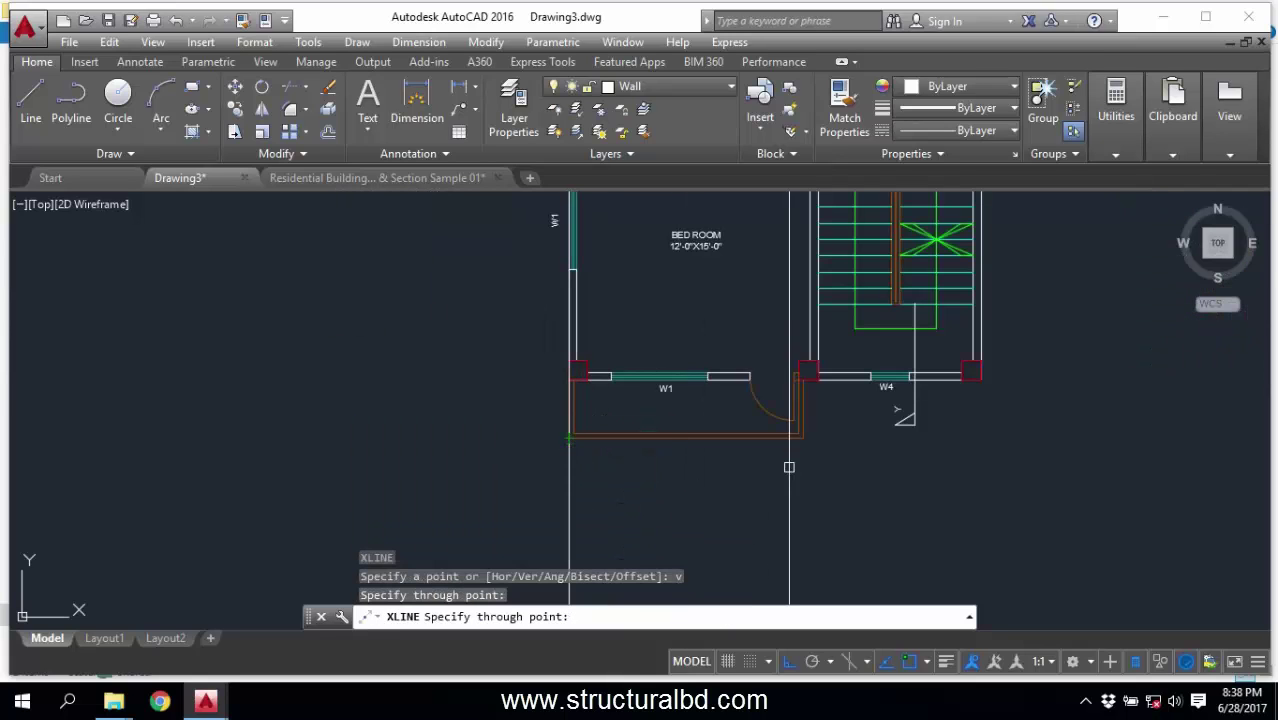
{"action": "left_click", "coordinate": [803, 438]}
{"action": "scroll", "coordinate": [953, 401], "scroll_direction": "up", "scroll_amount": 2}
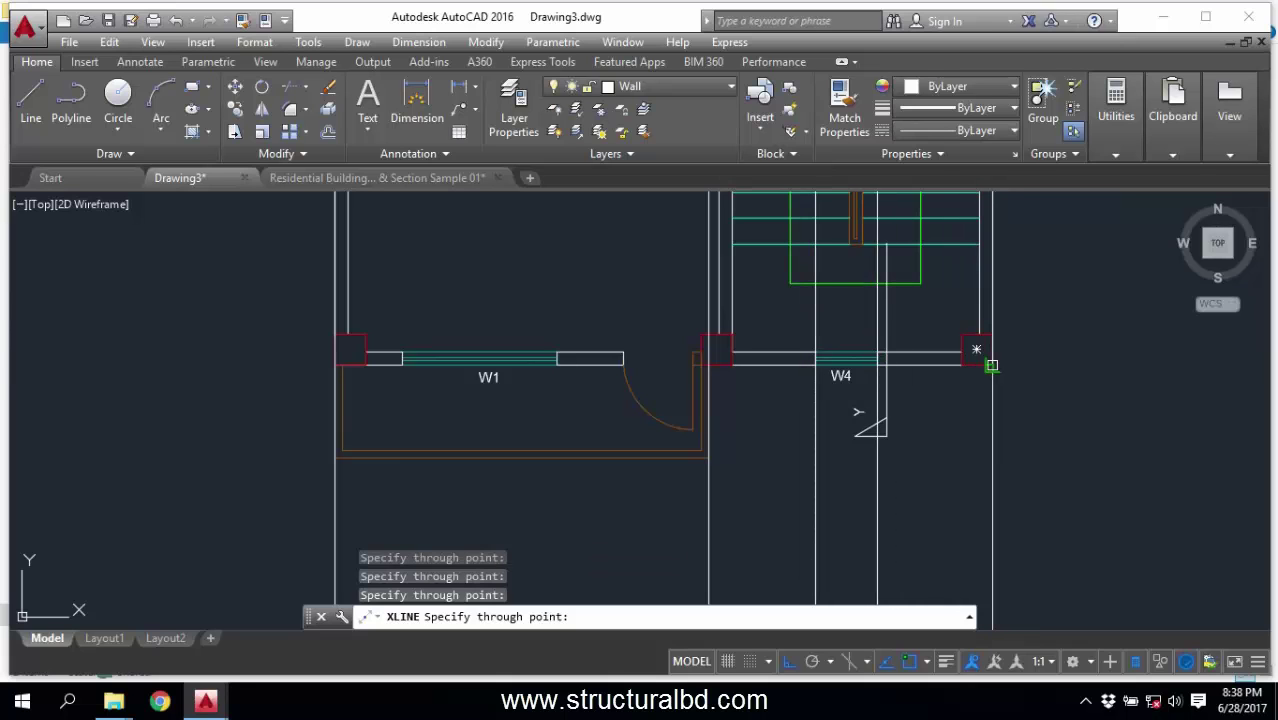
{"action": "key", "text": "Return"}
{"action": "left_click", "coordinate": [977, 451]}
{"action": "left_click", "coordinate": [919, 519]}
Copy the horizontal line above the plan 24 inches upward.
{"action": "scroll", "coordinate": [836, 570], "scroll_direction": "down", "scroll_amount": 6}
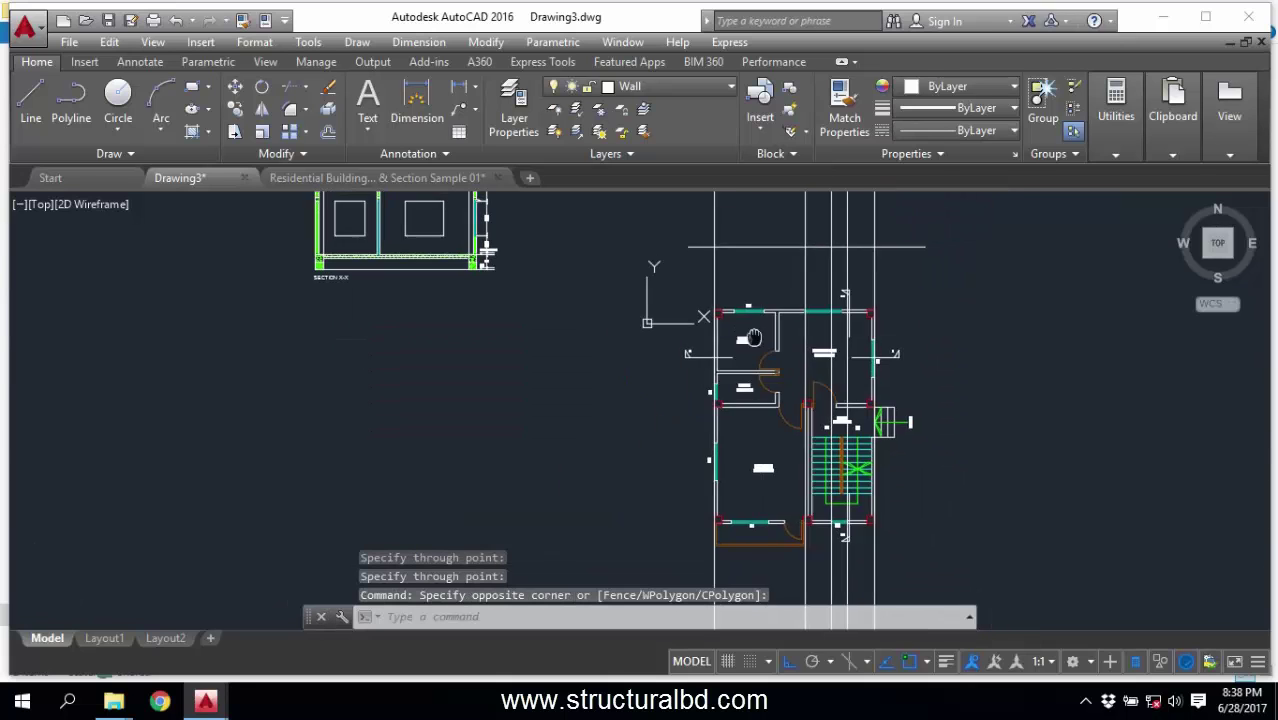
{"action": "middle_click_drag", "start_coordinate": [798, 269], "coordinate": [718, 434]}
{"action": "scroll", "coordinate": [718, 434], "scroll_direction": "up", "scroll_amount": 4}
{"action": "left_click", "coordinate": [720, 434]}
{"action": "left_click", "coordinate": [630, 342]}
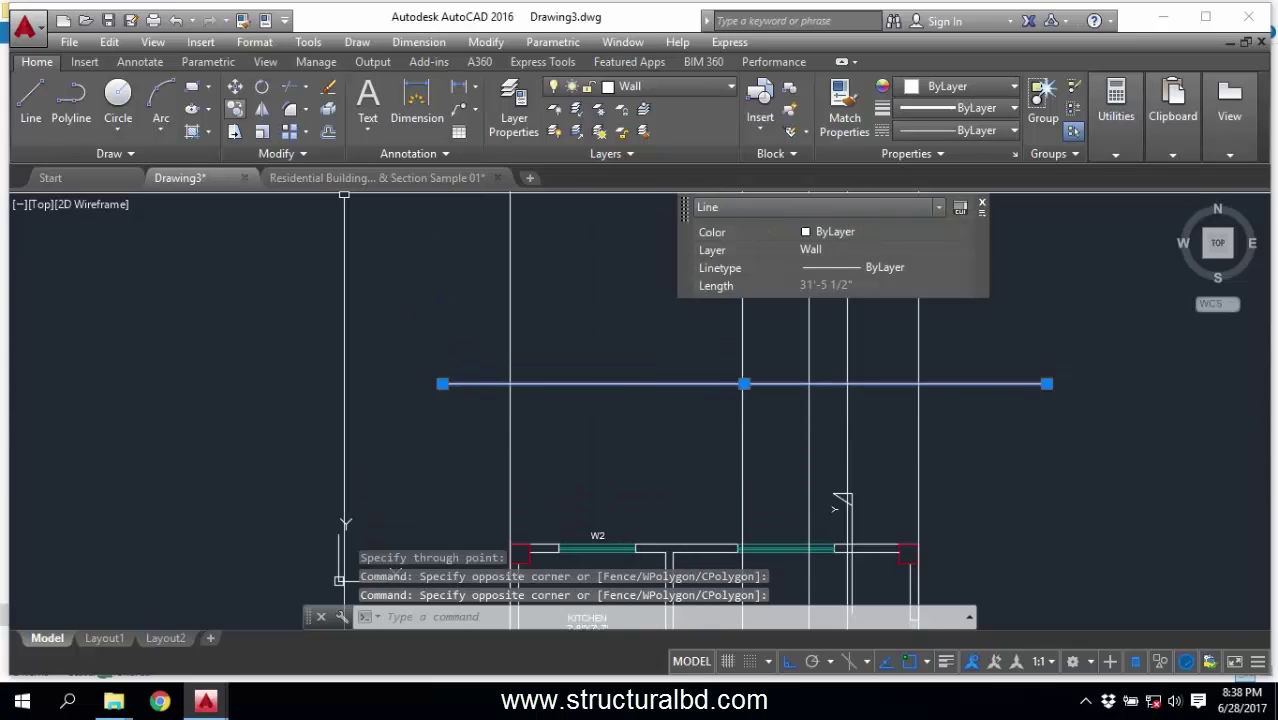
{"action": "left_click", "coordinate": [235, 108]}
{"action": "left_click", "coordinate": [344, 337]}
{"action": "type", "text": "24"}
{"action": "key", "text": "Return"}
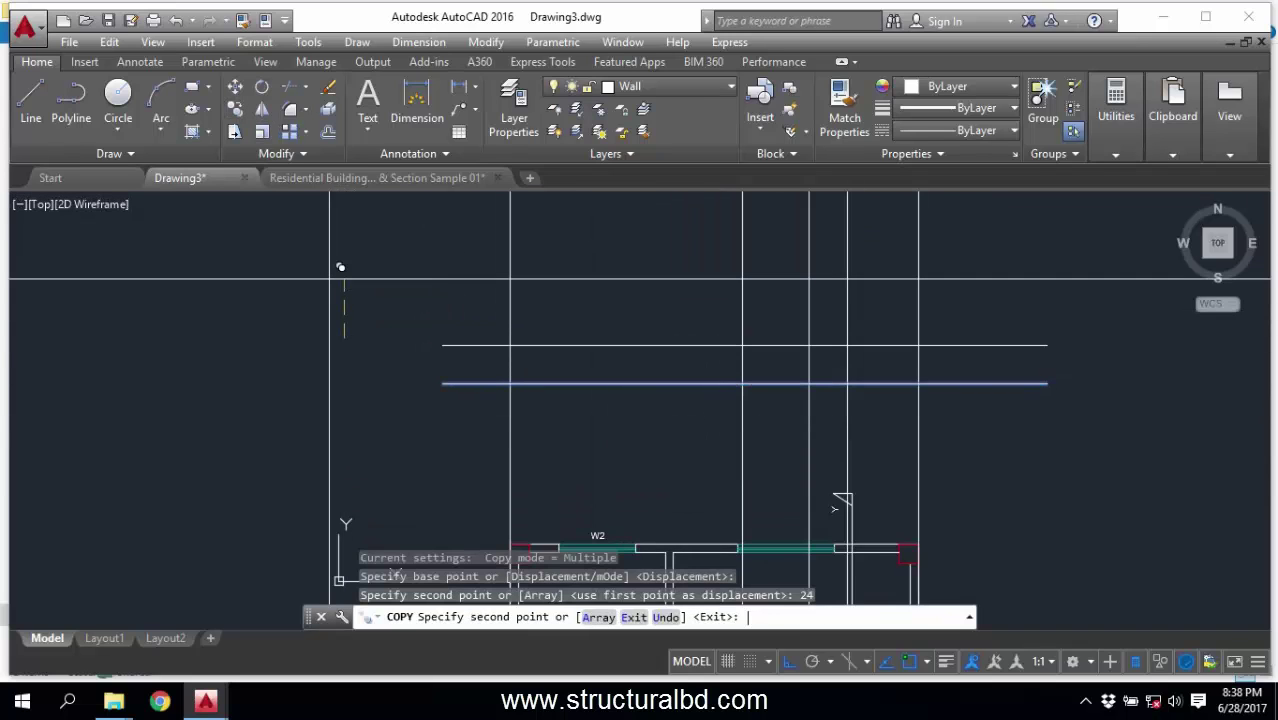
{"action": "key", "text": "Escape"}
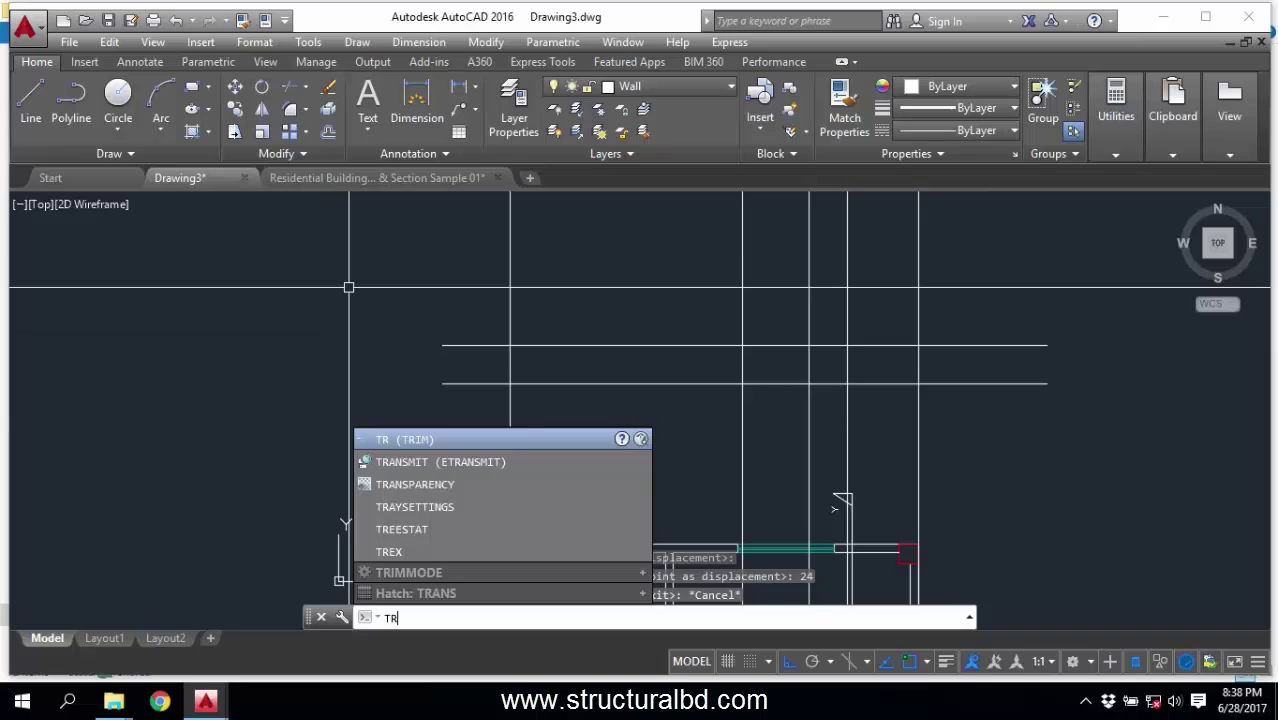
{"action": "key", "text": "Return"}
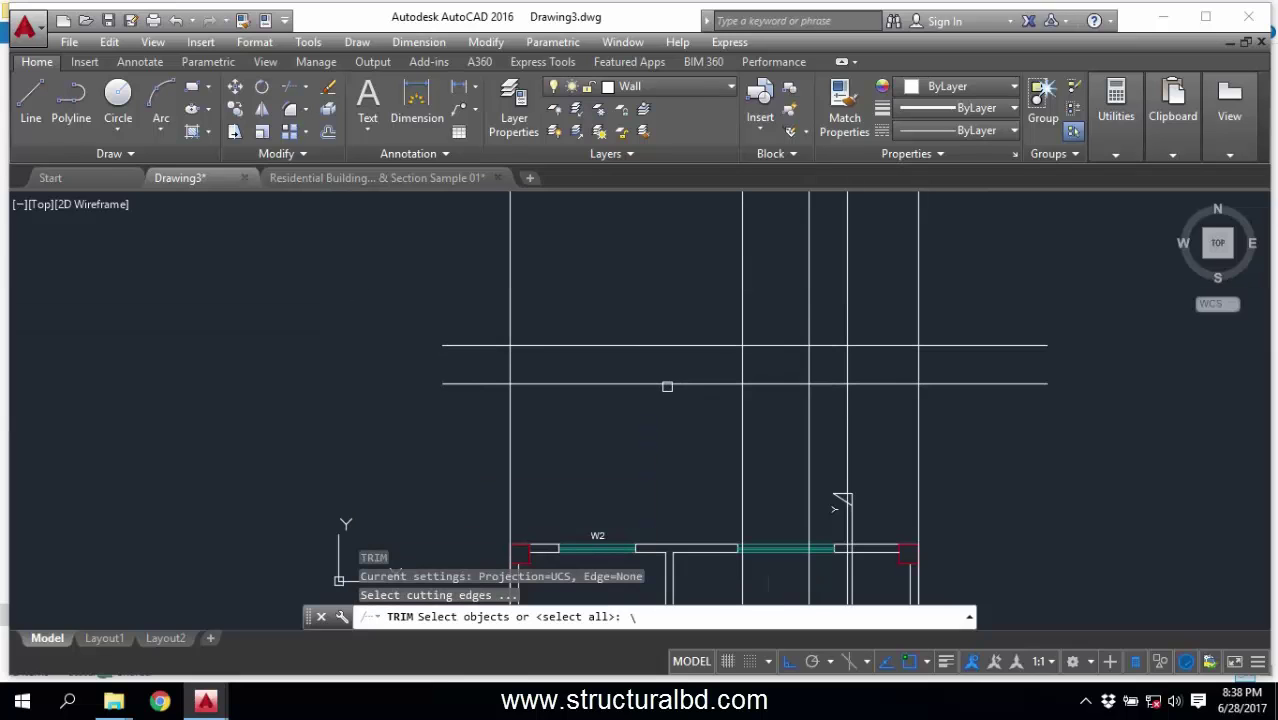
{"action": "key", "text": "Return"}
{"action": "left_click", "coordinate": [1050, 440]}
{"action": "left_click", "coordinate": [469, 429]}
{"action": "key", "text": "Escape"}
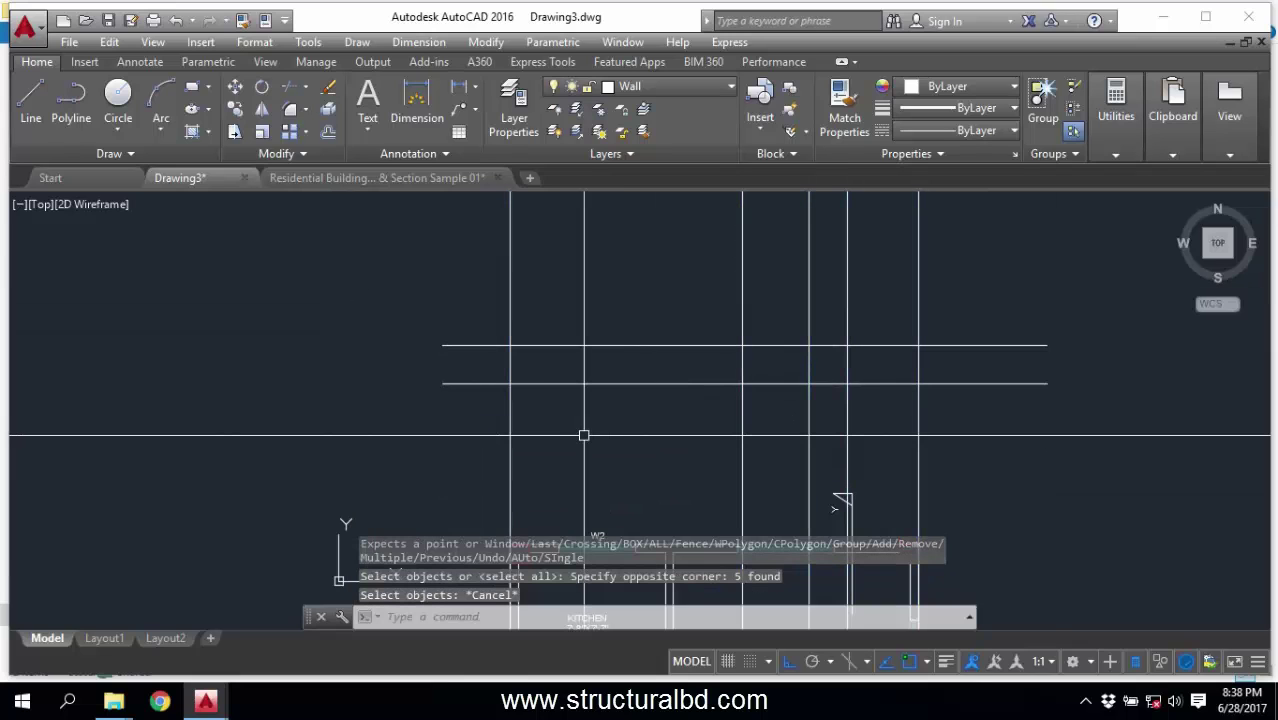
Trim the vertical construction lines below the lower horizontal line, using that line as the cutting edge.
{"action": "type", "text": "tr"}
{"action": "key", "text": "Return"}
{"action": "left_click", "coordinate": [671, 384]}
{"action": "key", "text": "Return"}
{"action": "left_click", "coordinate": [990, 417]}
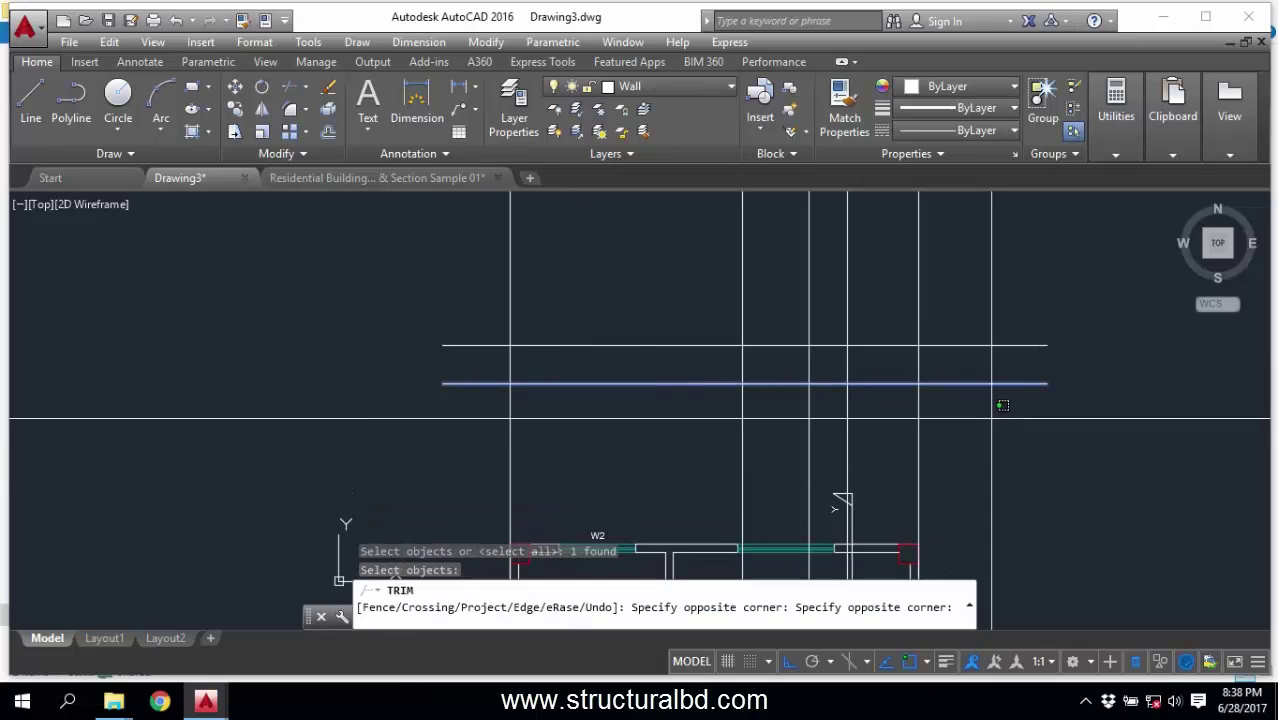
{"action": "left_click", "coordinate": [366, 452]}
{"action": "key", "text": "Escape"}
{"action": "key", "text": "Escape"}
{"action": "key", "text": "Escape"}
Copy the upper horizontal line 10' upward.
{"action": "left_click", "coordinate": [599, 354]}
{"action": "left_click", "coordinate": [580, 320]}
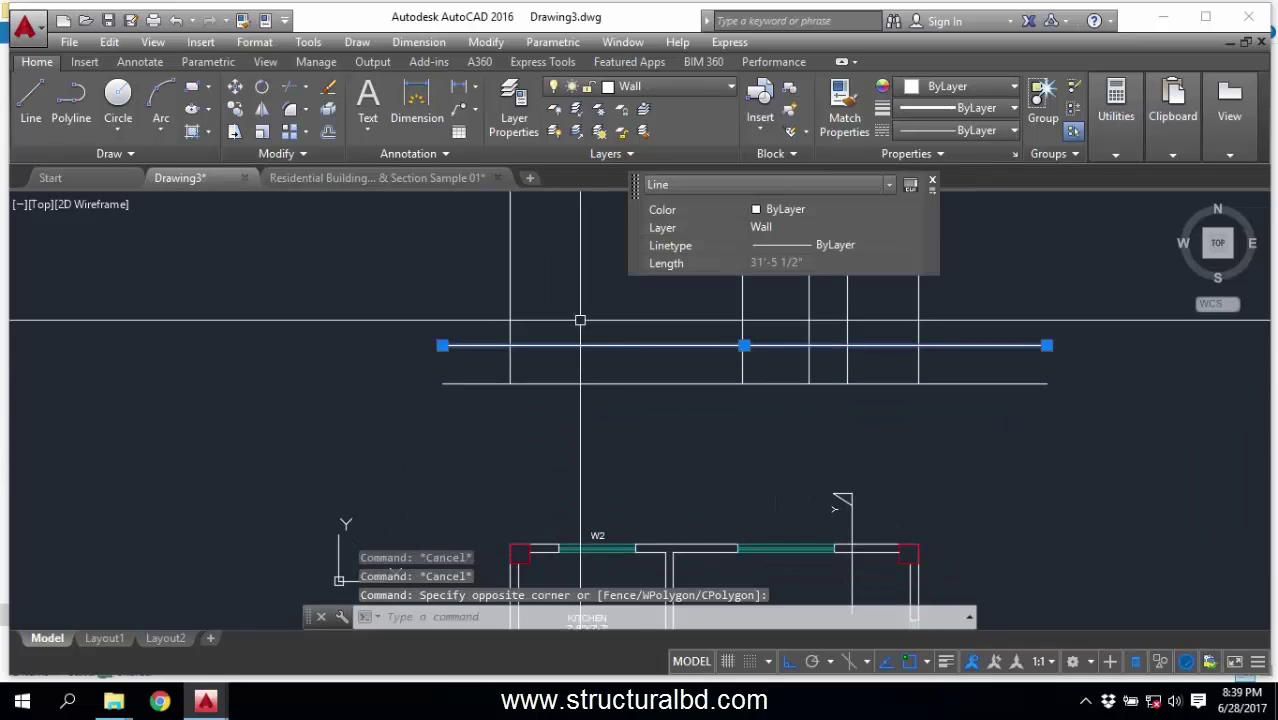
{"action": "left_click", "coordinate": [235, 87]}
{"action": "left_click", "coordinate": [235, 109]}
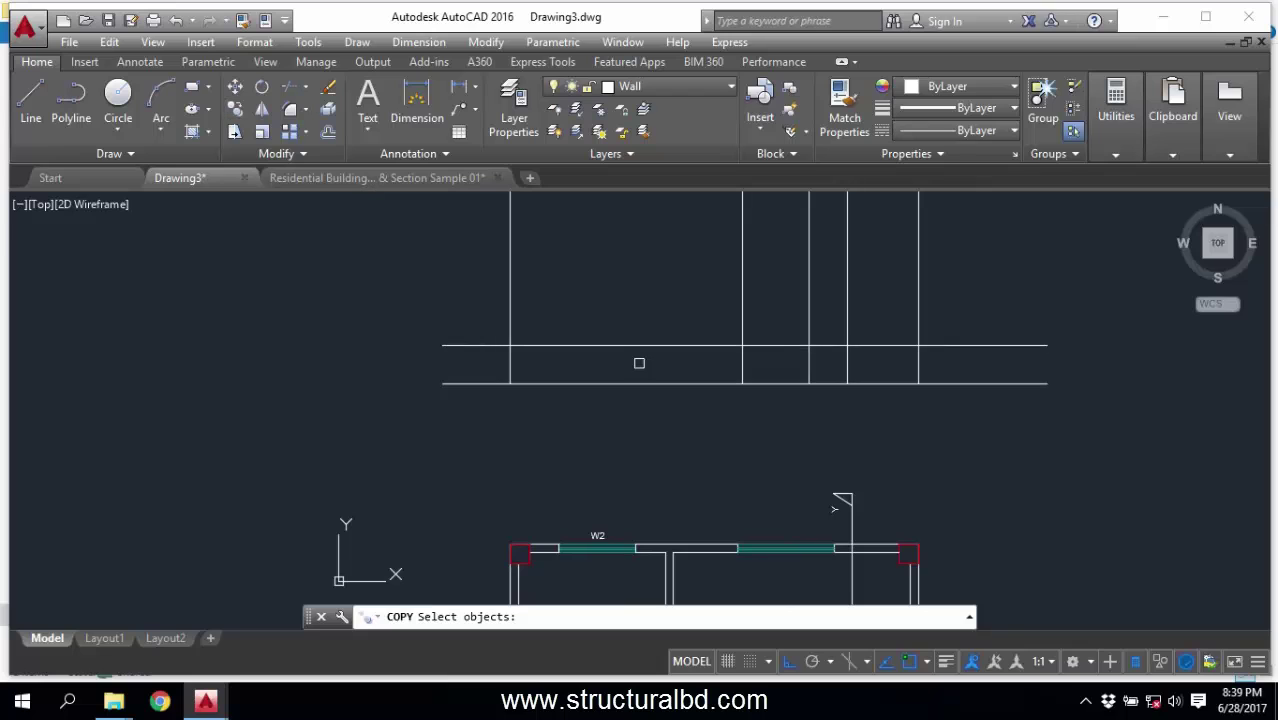
{"action": "key", "text": "Return"}
{"action": "left_click", "coordinate": [627, 307]}
{"action": "middle_click_drag", "start_coordinate": [621, 249], "coordinate": [614, 420]}
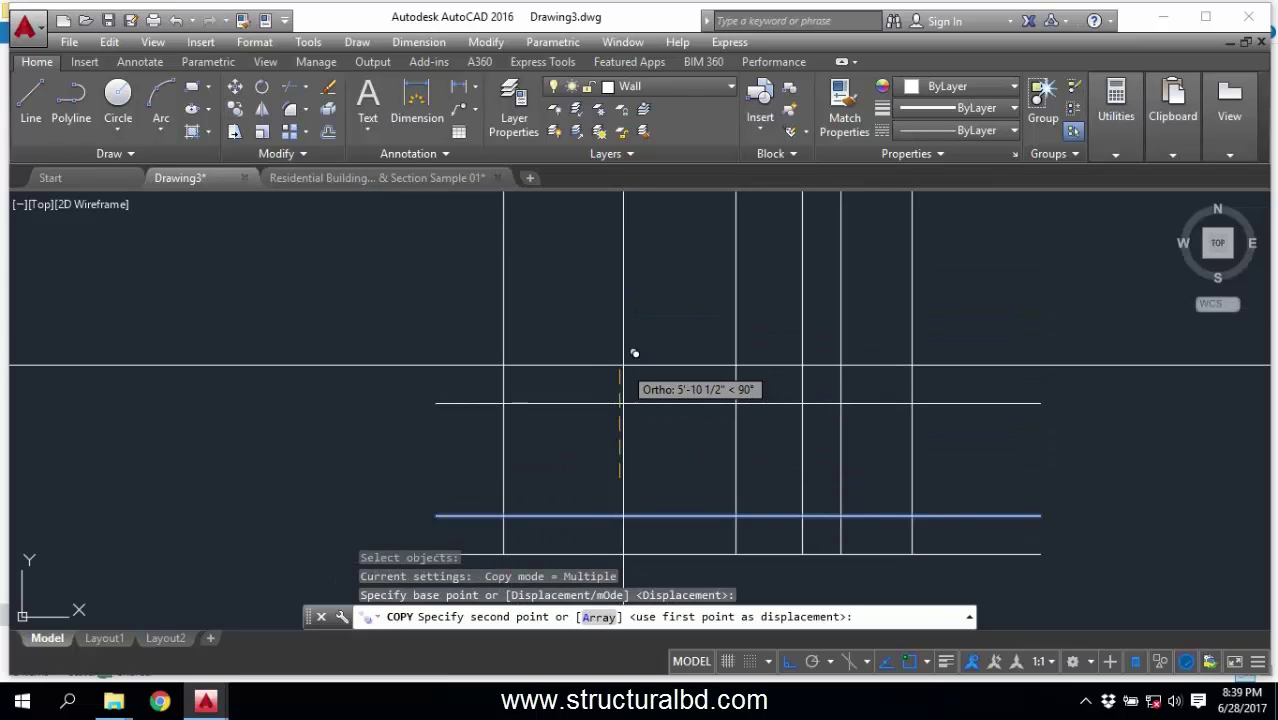
{"action": "type", "text": "10'"}
{"action": "key", "text": "Return"}
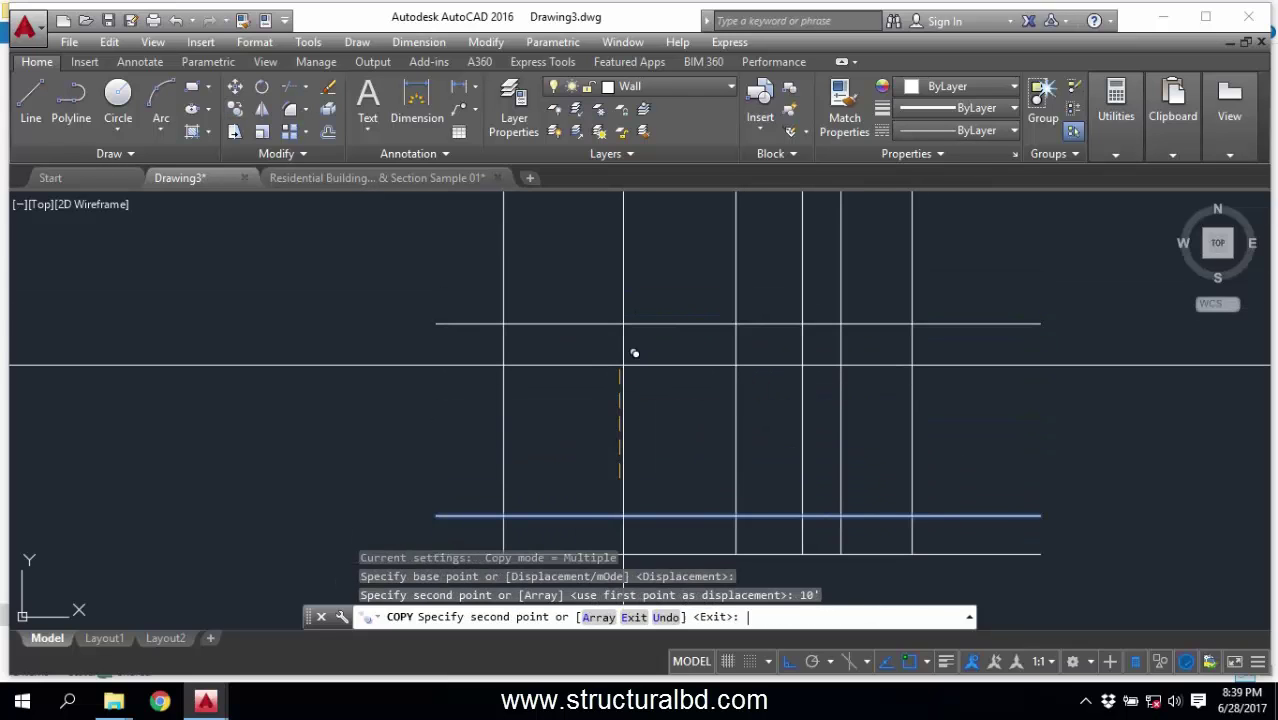
{"action": "key", "text": "Escape"}
{"action": "middle_click_drag", "start_coordinate": [757, 380], "coordinate": [683, 422]}
{"action": "key", "text": "Escape"}
{"action": "key", "text": "Escape"}
Trim the vertical construction lines above the topmost horizontal line.
{"action": "type", "text": "tr"}
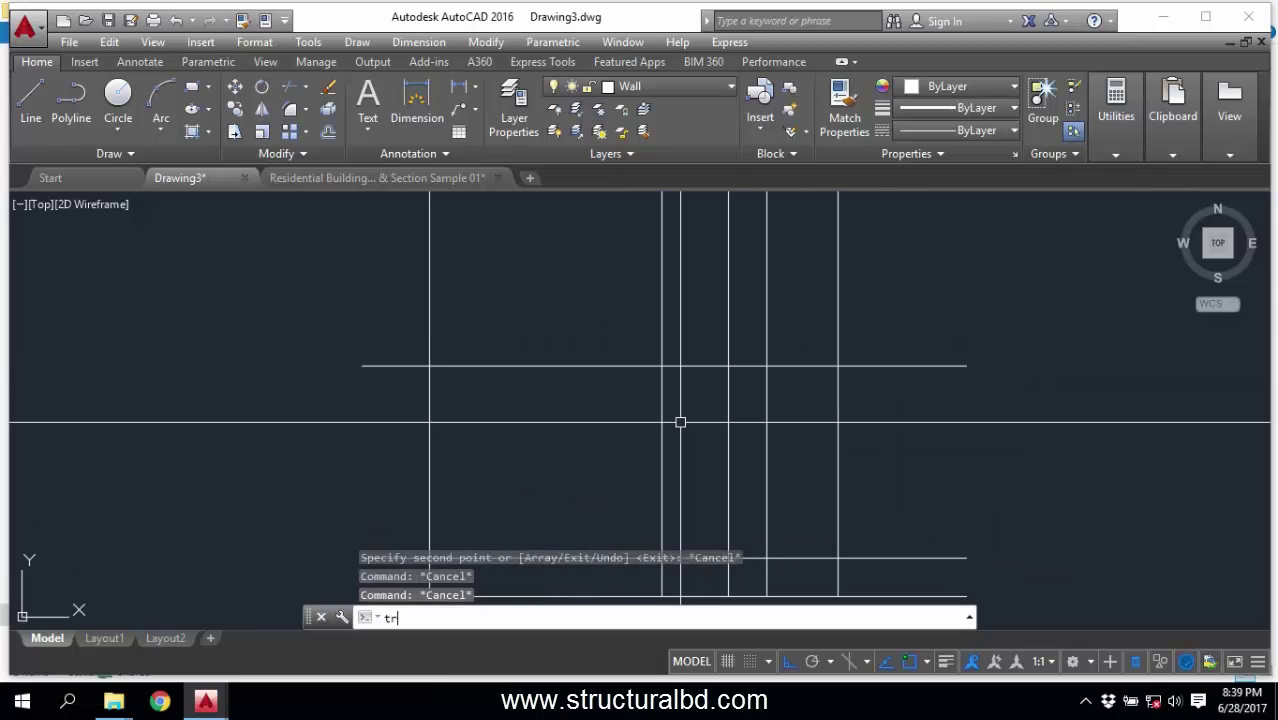
{"action": "key", "text": "Return"}
{"action": "key", "text": "Return"}
{"action": "left_click", "coordinate": [931, 309]}
{"action": "left_click", "coordinate": [294, 280]}
{"action": "scroll", "coordinate": [586, 406], "scroll_direction": "down", "scroll_amount": 7}
{"action": "key", "text": "Escape"}
{"action": "key", "text": "Escape"}
{"action": "scroll", "coordinate": [587, 412], "scroll_direction": "up", "scroll_amount": 7}
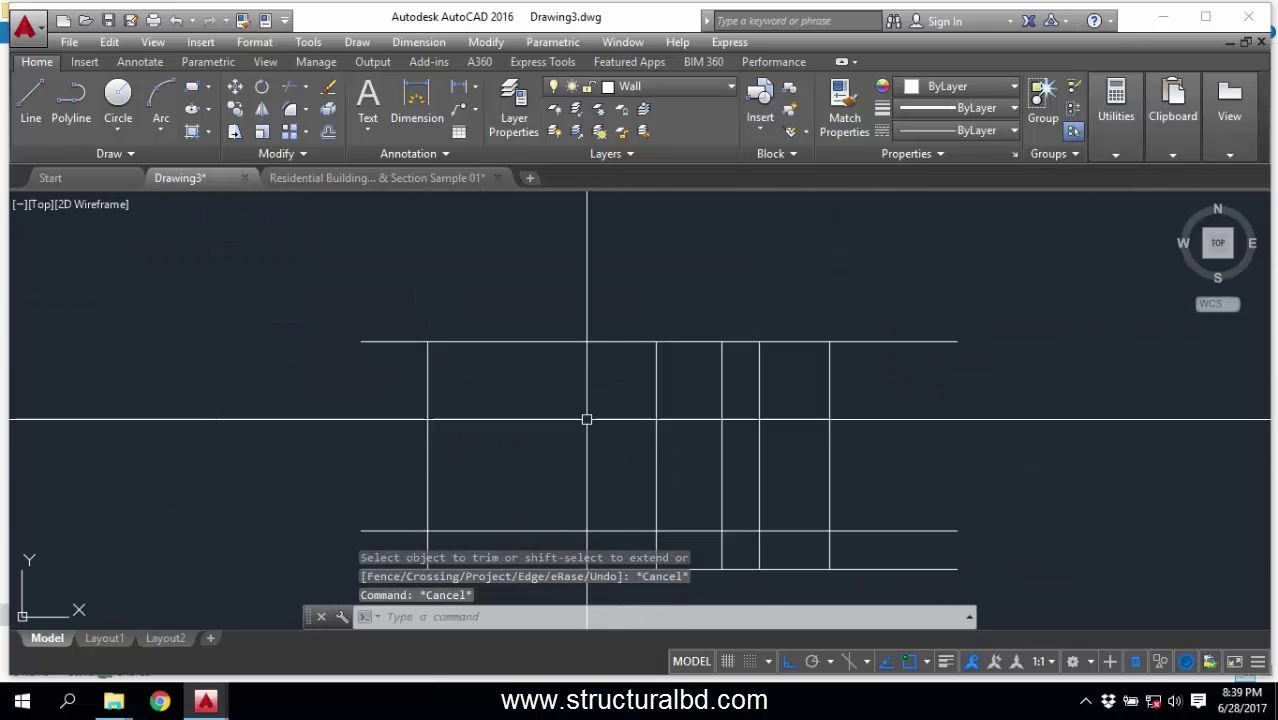
{"action": "key", "text": "Escape"}
Trim all vertical lines between the two lowest horizontal lines.
{"action": "middle_click_drag", "start_coordinate": [587, 508], "coordinate": [590, 424]}
{"action": "type", "text": "tr"}
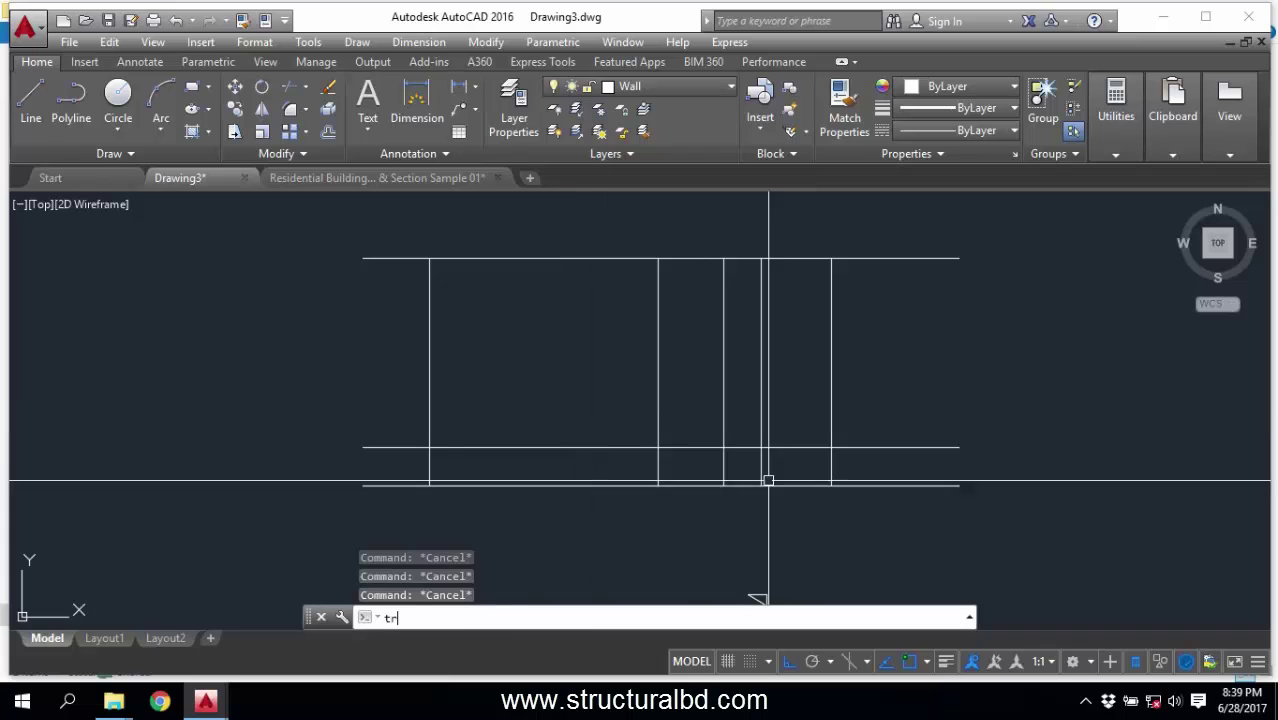
{"action": "key", "text": "Return"}
{"action": "key", "text": "Return"}
{"action": "left_click", "coordinate": [857, 471]}
{"action": "left_click", "coordinate": [404, 469]}
Draw vertical lines joining the two lowest horizontal lines at both outer edges of the elevation.
{"action": "left_click", "coordinate": [31, 104]}
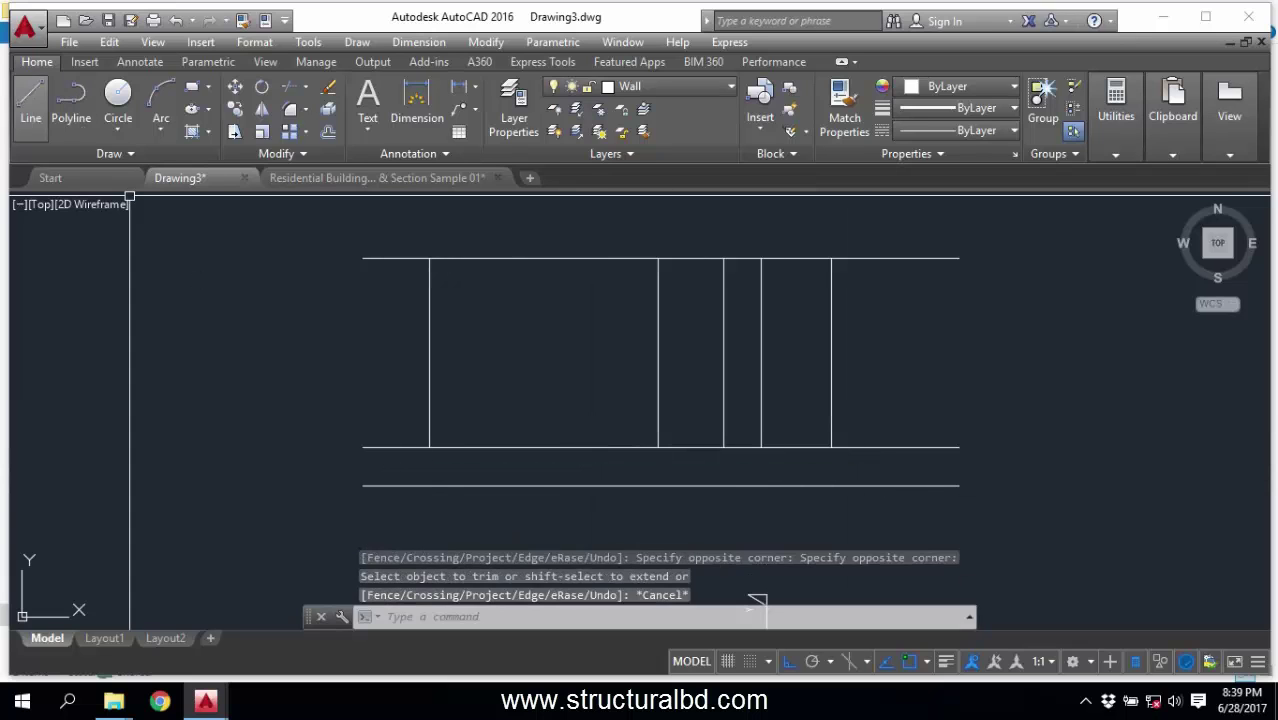
{"action": "left_click", "coordinate": [429, 486]}
{"action": "key", "text": "Escape"}
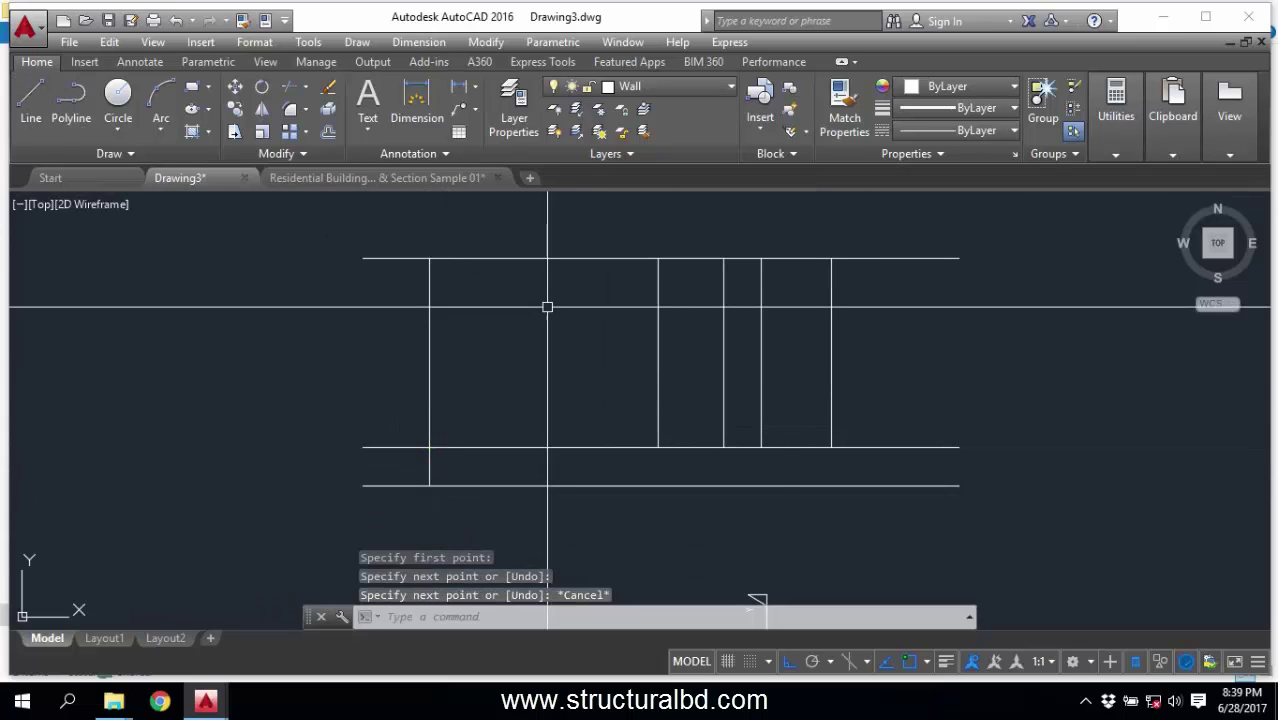
{"action": "right_click", "coordinate": [547, 306]}
{"action": "left_click", "coordinate": [597, 321]}
{"action": "left_click", "coordinate": [831, 447]}
{"action": "key", "text": "Escape"}
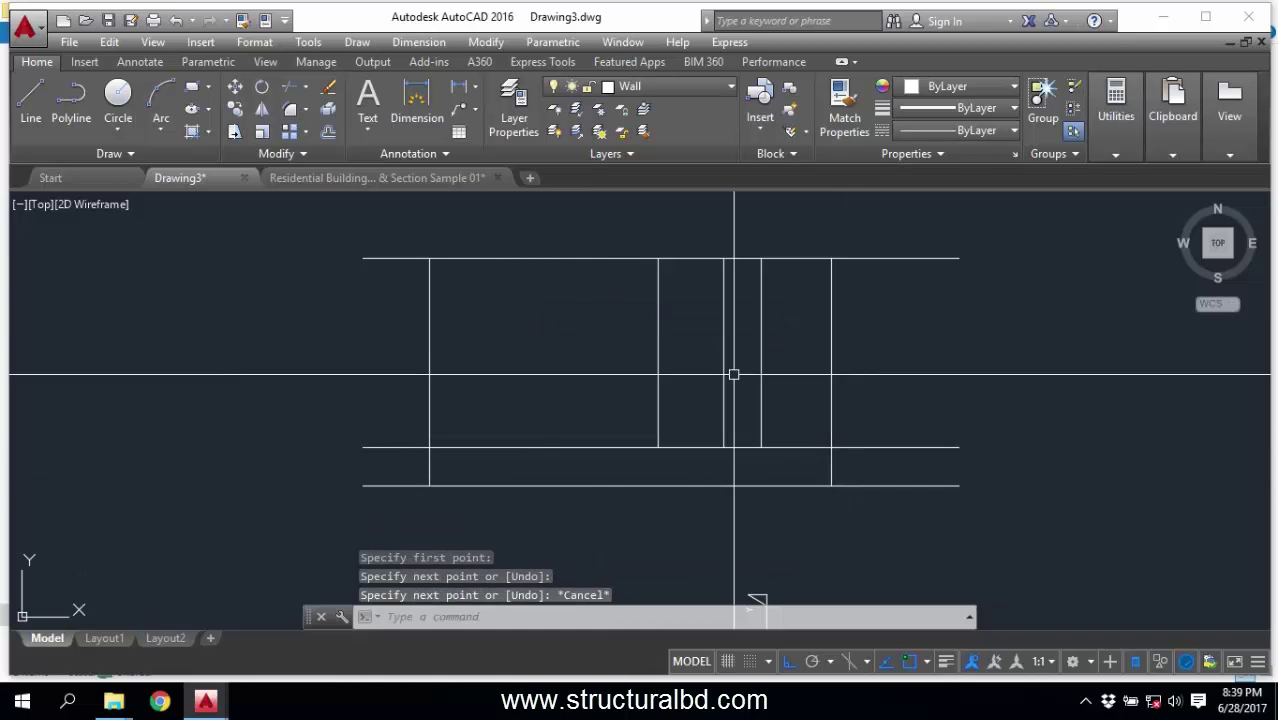
Trim the ends of the three horizontal lines that overhang the elevation's outer edge on the veranda side.
{"action": "scroll", "coordinate": [720, 372], "scroll_direction": "down", "scroll_amount": 4}
{"action": "key", "text": "Escape"}
{"action": "key", "text": "Escape"}
{"action": "type", "text": "tr"}
{"action": "key", "text": "Return"}
{"action": "key", "text": "Return"}
{"action": "scroll", "coordinate": [605, 415], "scroll_direction": "up", "scroll_amount": 4}
{"action": "left_click", "coordinate": [600, 416]}
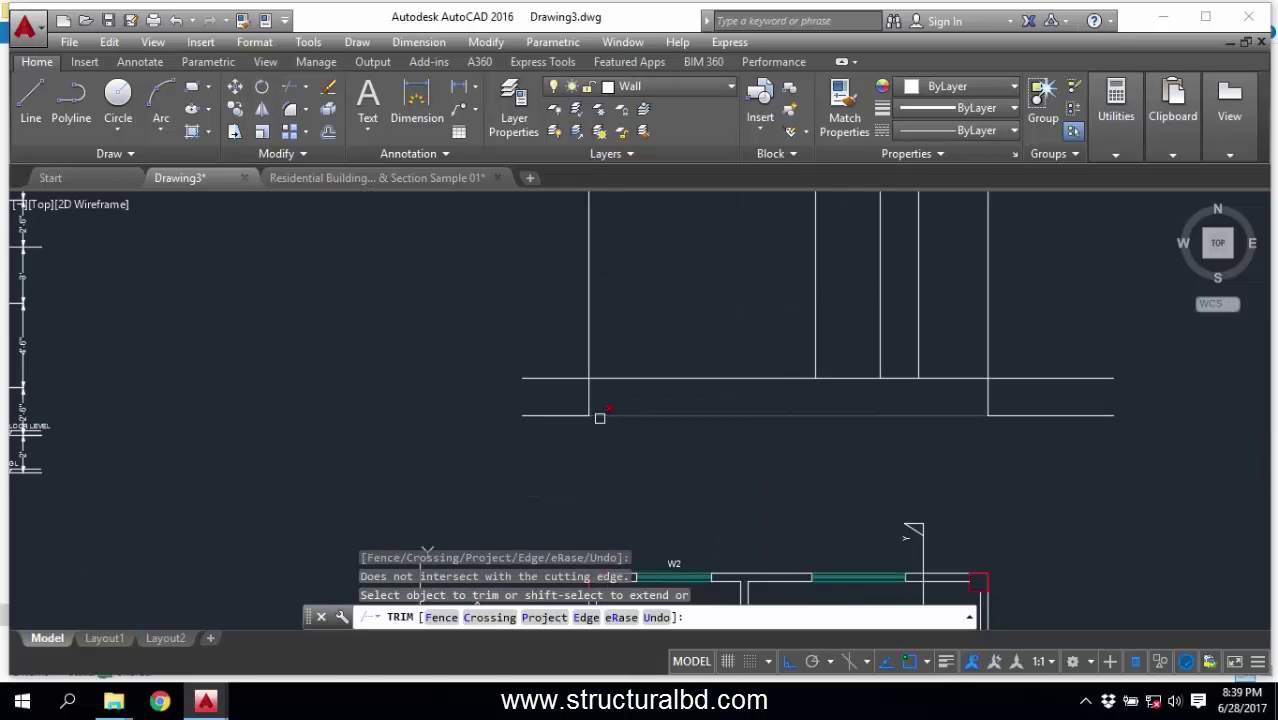
{"action": "left_click", "coordinate": [569, 437]}
{"action": "left_click", "coordinate": [540, 341]}
{"action": "scroll", "coordinate": [537, 308], "scroll_direction": "down", "scroll_amount": 2}
{"action": "middle_click_drag", "start_coordinate": [533, 291], "coordinate": [541, 375]}
{"action": "left_click", "coordinate": [547, 356]}
{"action": "left_click", "coordinate": [527, 305]}
{"action": "scroll", "coordinate": [505, 288], "scroll_direction": "down", "scroll_amount": 5}
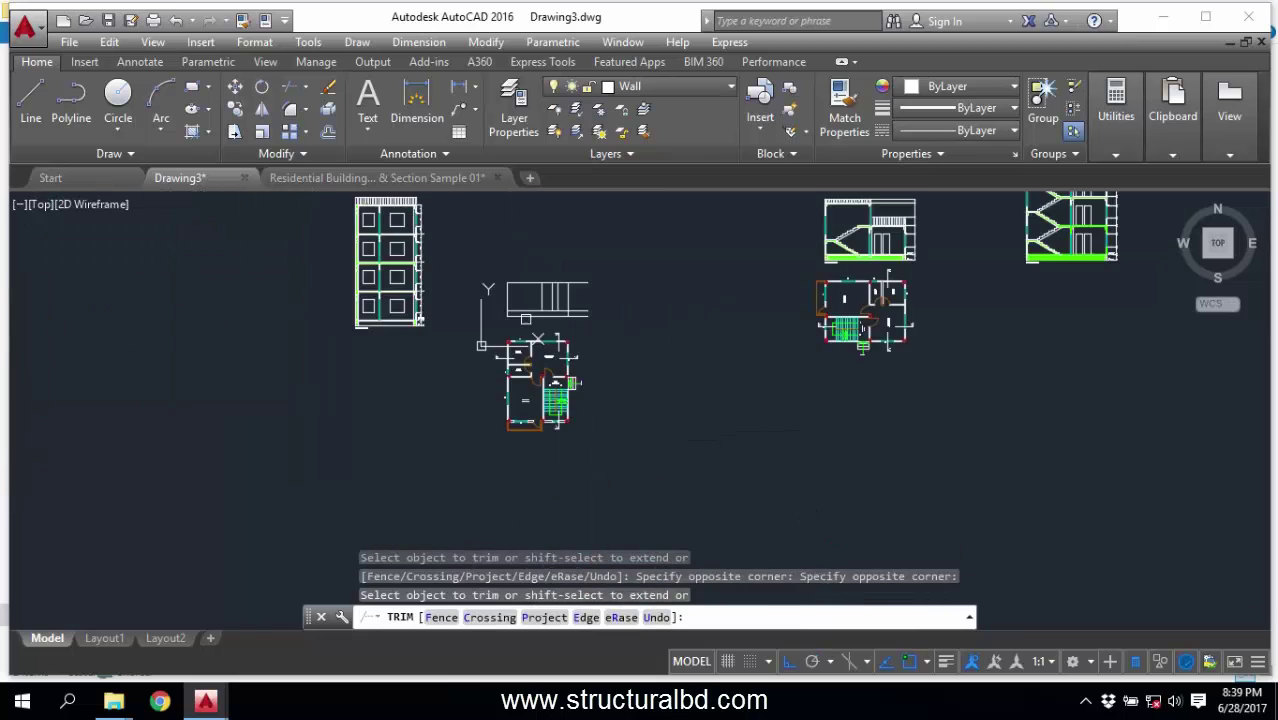
{"action": "key", "text": "Escape"}
Shorten the topmost horizontal line so it ends at the elevation's outer vertical edge on the stair side.
{"action": "scroll", "coordinate": [583, 312], "scroll_direction": "up", "scroll_amount": 5}
{"action": "mouse_move", "coordinate": [551, 308]}
{"action": "middle_mouse_down"}
{"action": "mouse_move", "coordinate": [631, 378]}
{"action": "mouse_move", "coordinate": [653, 378]}
{"action": "middle_mouse_up"}
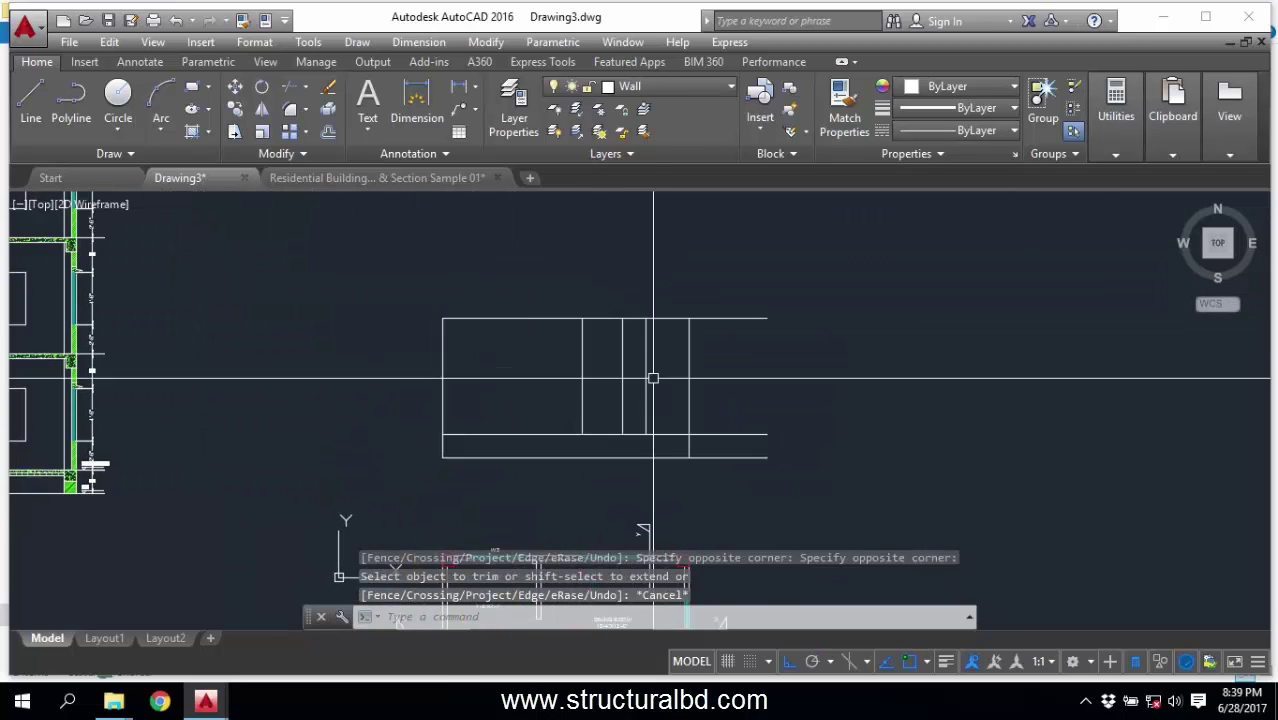
{"action": "left_click", "coordinate": [774, 357]}
{"action": "left_click", "coordinate": [757, 306]}
{"action": "left_click", "coordinate": [767, 318]}
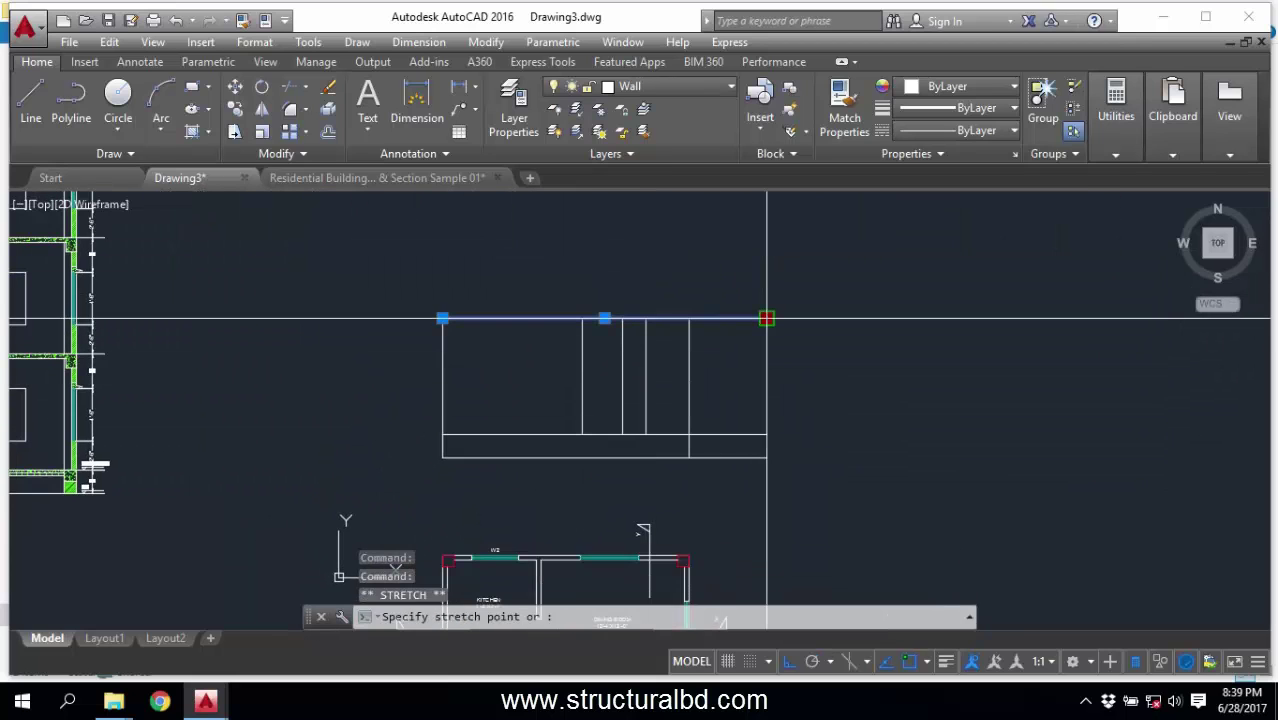
{"action": "left_click", "coordinate": [688, 319]}
{"action": "key", "text": "Escape"}
Copy the horizontal line at the base of the 10' storey 30 inches upward.
{"action": "middle_click_drag", "start_coordinate": [616, 456], "coordinate": [619, 354]}
{"action": "scroll", "coordinate": [588, 530], "scroll_direction": "down", "scroll_amount": 2}
{"action": "middle_click_drag", "start_coordinate": [588, 535], "coordinate": [597, 295]}
{"action": "scroll", "coordinate": [600, 463], "scroll_direction": "up", "scroll_amount": 4}
{"action": "scroll", "coordinate": [601, 463], "scroll_direction": "up", "scroll_amount": 6}
{"action": "scroll", "coordinate": [676, 490], "scroll_direction": "down", "scroll_amount": 4}
{"action": "middle_click_drag", "start_coordinate": [510, 507], "coordinate": [526, 471]}
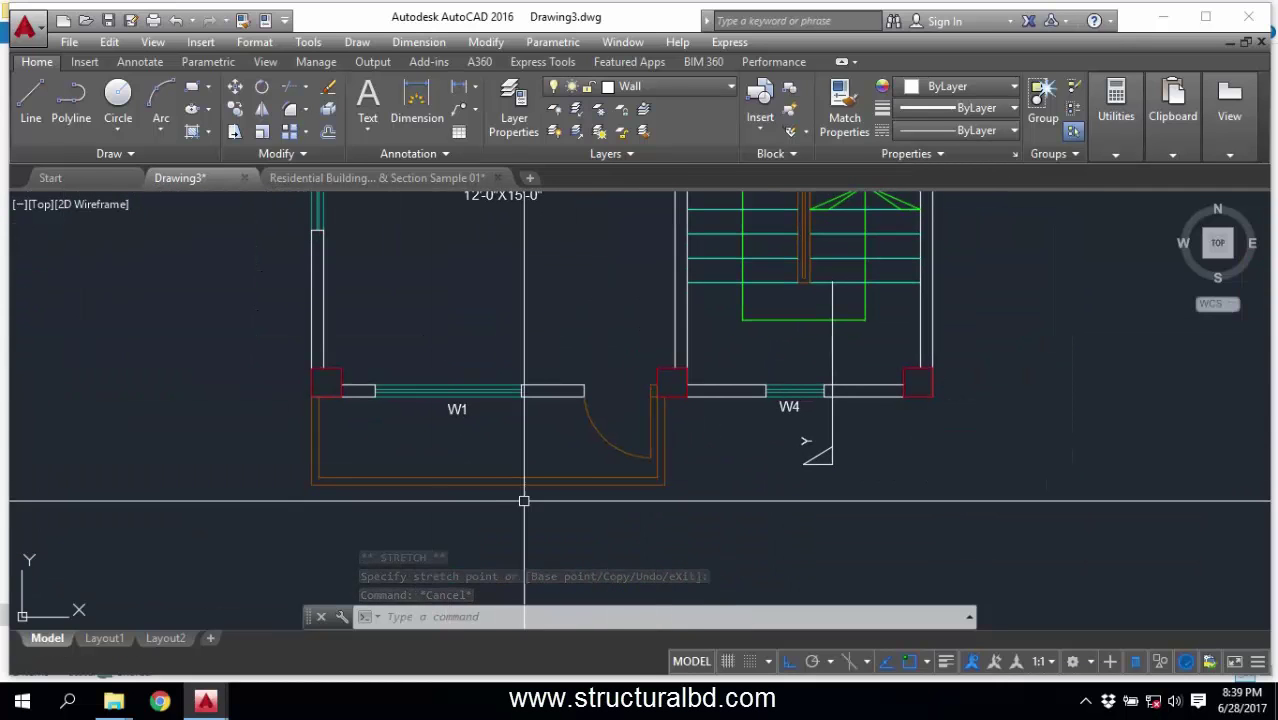
{"action": "scroll", "coordinate": [546, 477], "scroll_direction": "down", "scroll_amount": 3}
{"action": "scroll", "coordinate": [533, 354], "scroll_direction": "up", "scroll_amount": 6}
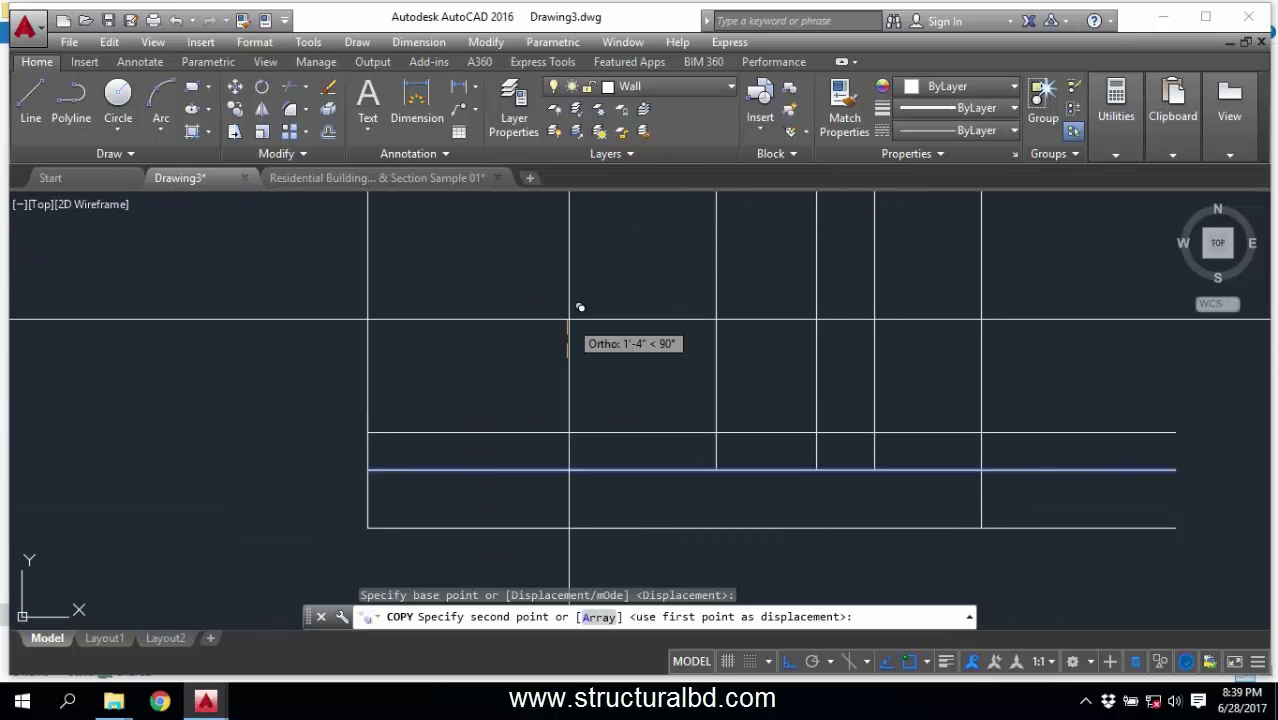
{"action": "key", "text": "Return"}
{"action": "key", "text": "Escape"}
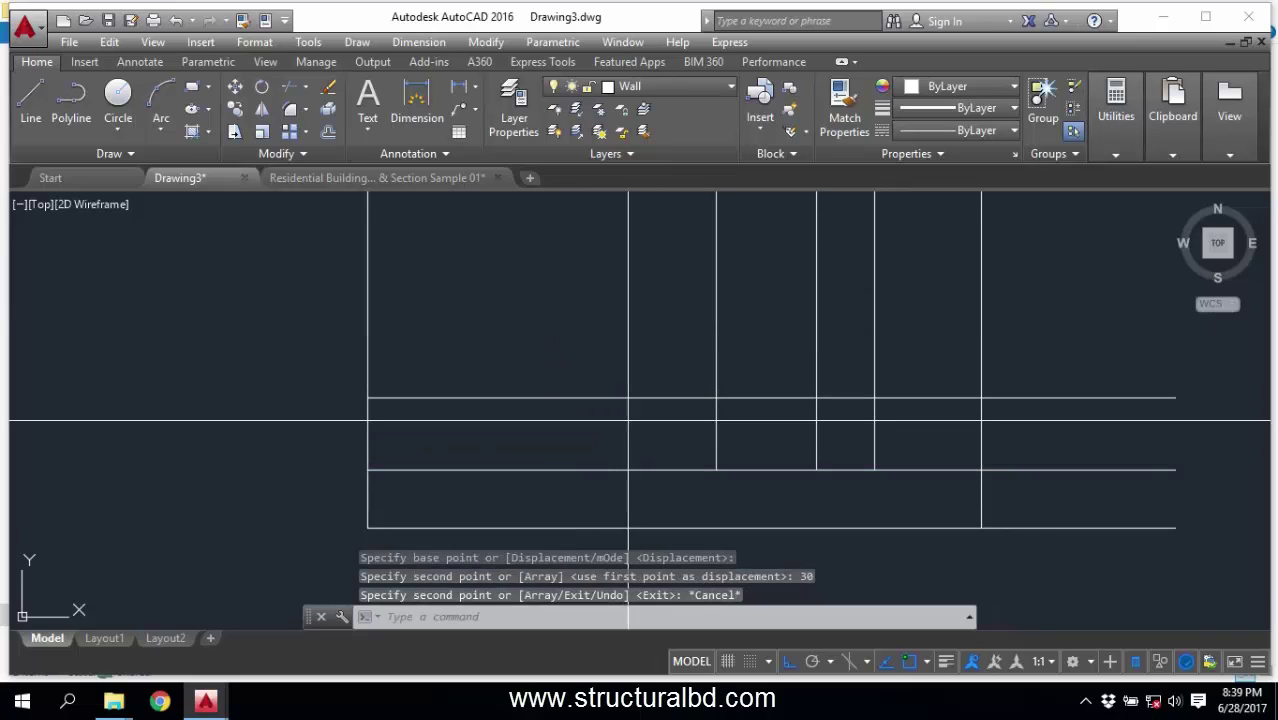
Shorten the copied horizontal line so it ends at the first inner vertical line, matching the veranda width.
{"action": "left_click", "coordinate": [634, 421]}
{"action": "left_click", "coordinate": [568, 373]}
{"action": "left_click", "coordinate": [1175, 398]}
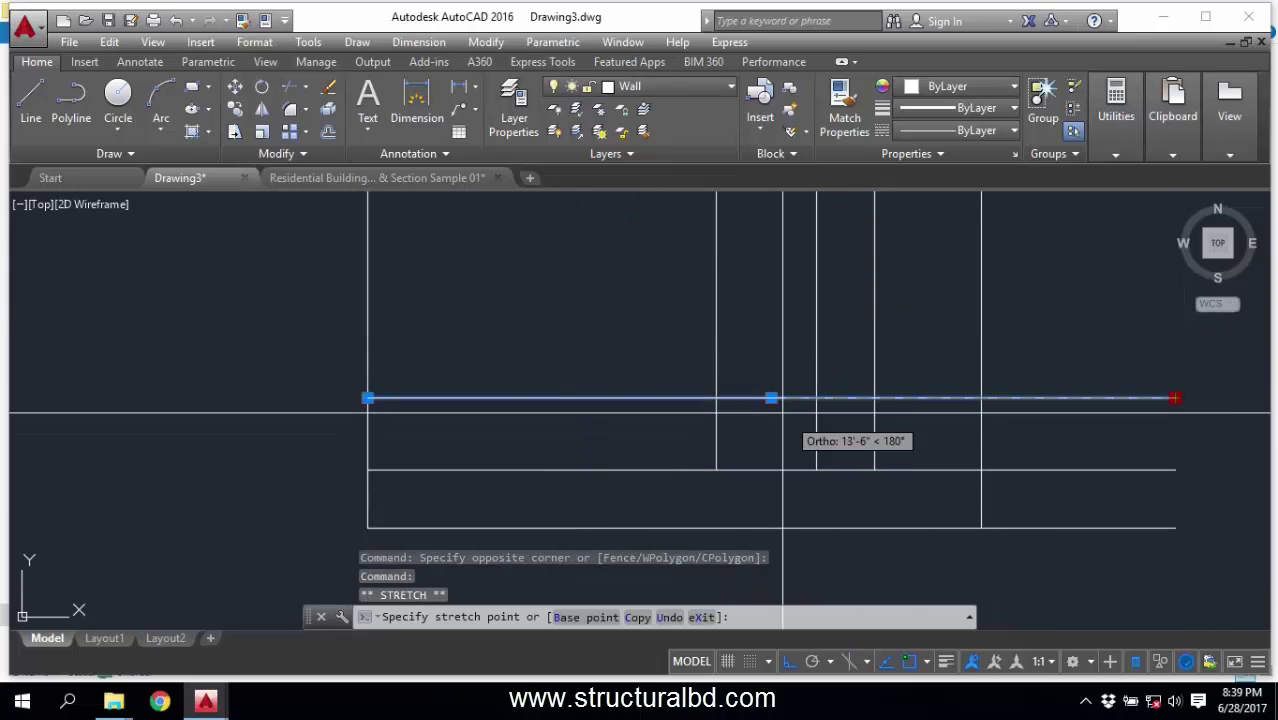
{"action": "left_click", "coordinate": [716, 398]}
{"action": "key", "text": "Escape"}
Switch to the Residential Building Elevation & Section Sample 01 drawing and examine the balcony railings on the front elevation's lower floors.
{"action": "left_click", "coordinate": [447, 179]}
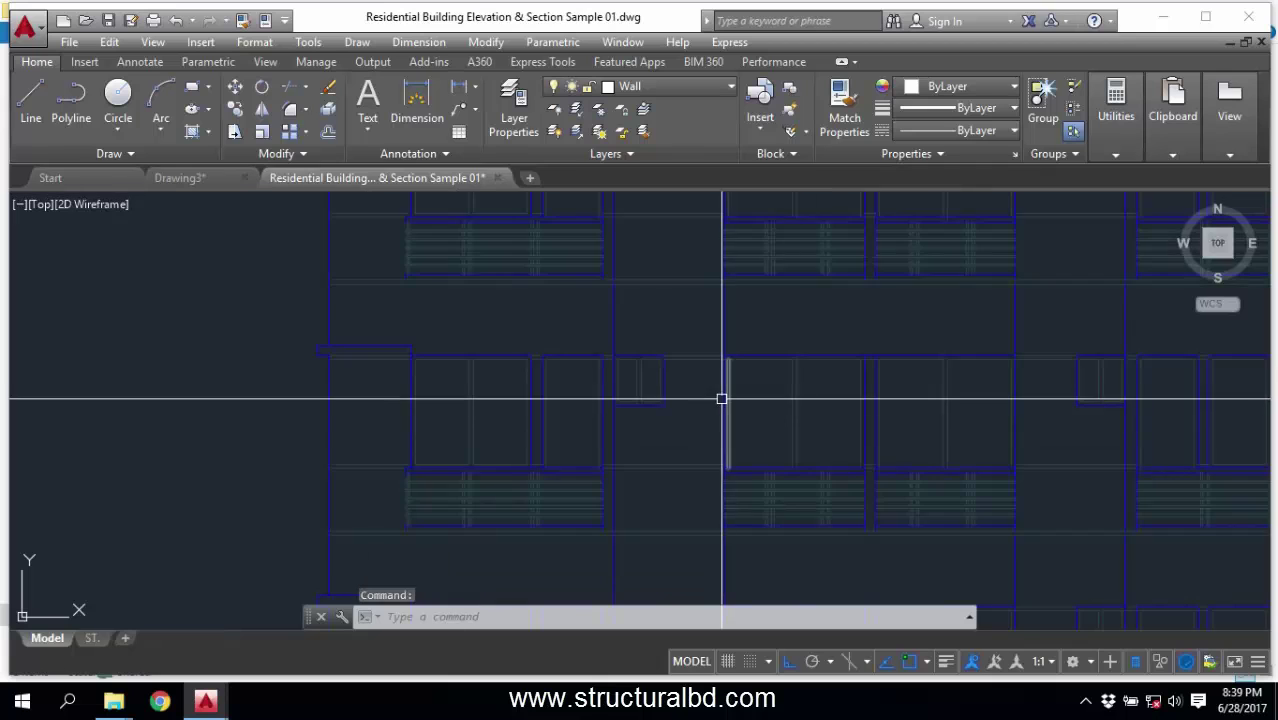
{"action": "scroll", "coordinate": [633, 471], "scroll_direction": "down", "scroll_amount": 8}
{"action": "middle_click_drag", "start_coordinate": [685, 496], "coordinate": [645, 412]}
{"action": "scroll", "coordinate": [629, 470], "scroll_direction": "down", "scroll_amount": 2}
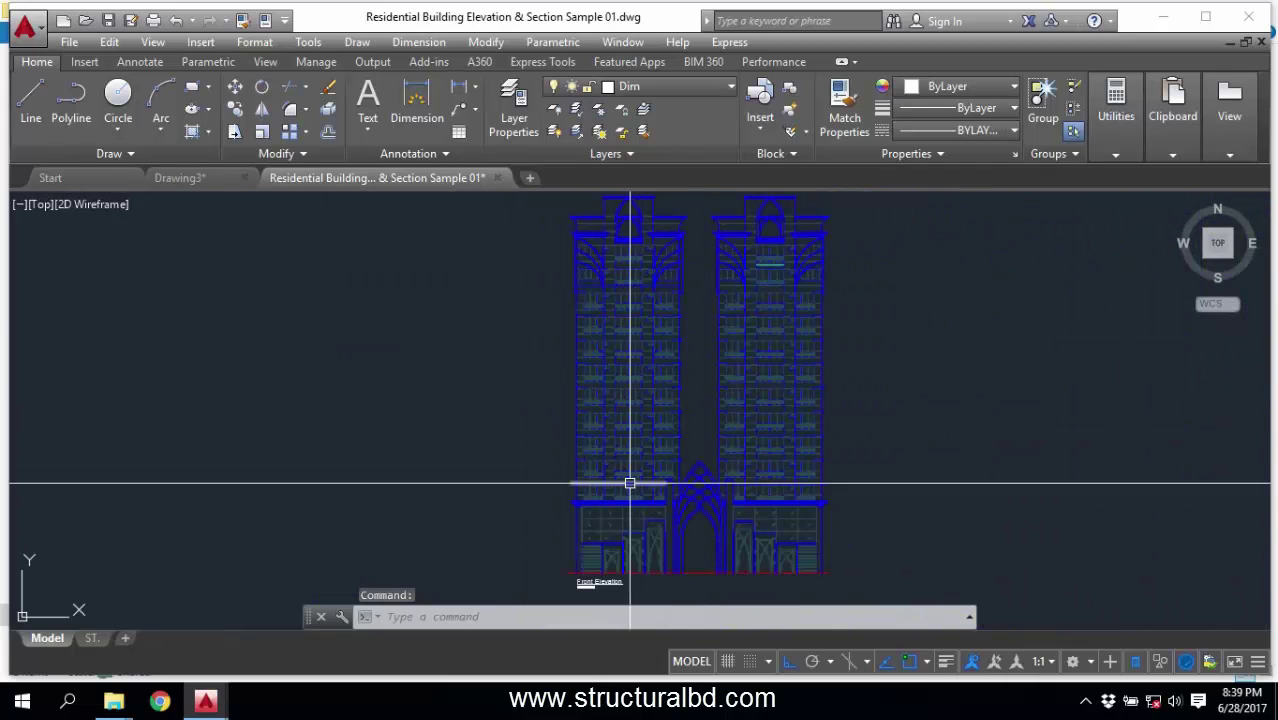
{"action": "middle_click_drag", "start_coordinate": [623, 500], "coordinate": [599, 391]}
{"action": "scroll", "coordinate": [606, 418], "scroll_direction": "up", "scroll_amount": 6}
{"action": "middle_click_drag", "start_coordinate": [641, 327], "coordinate": [650, 456]}
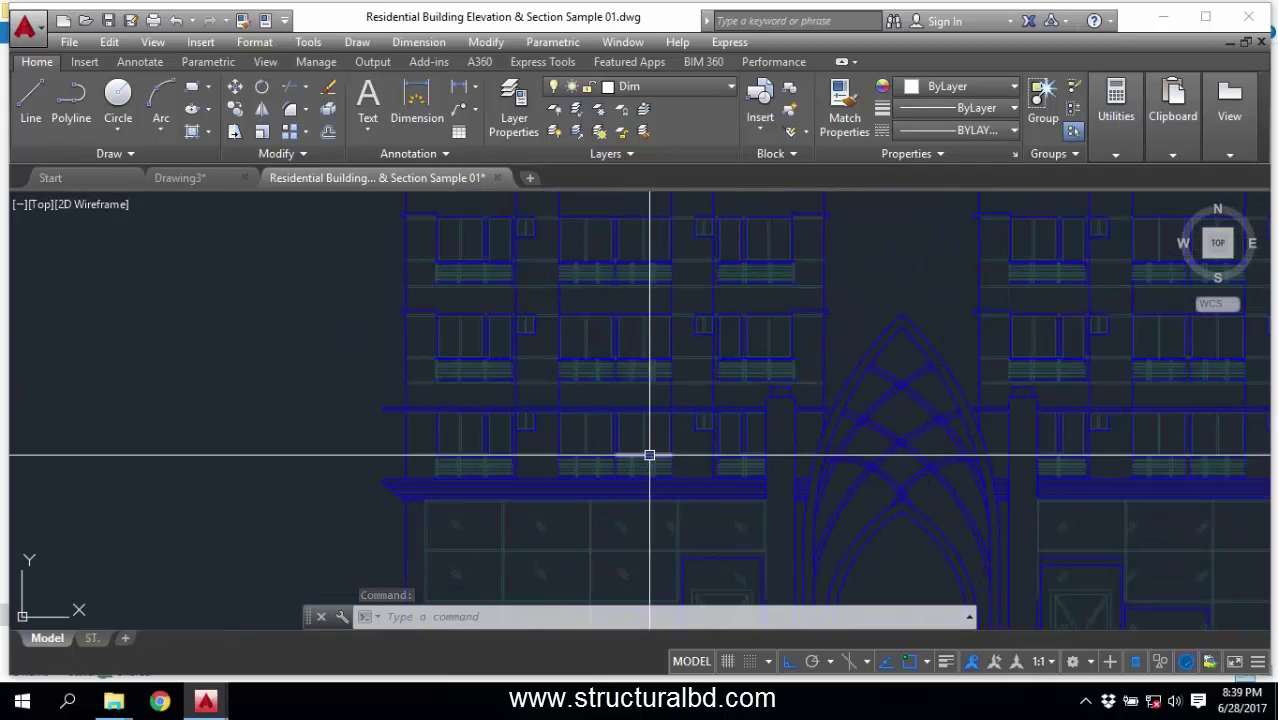
{"action": "scroll", "coordinate": [606, 371], "scroll_direction": "up", "scroll_amount": 5}
{"action": "scroll", "coordinate": [695, 408], "scroll_direction": "down", "scroll_amount": 5}
{"action": "scroll", "coordinate": [631, 388], "scroll_direction": "up", "scroll_amount": 4}
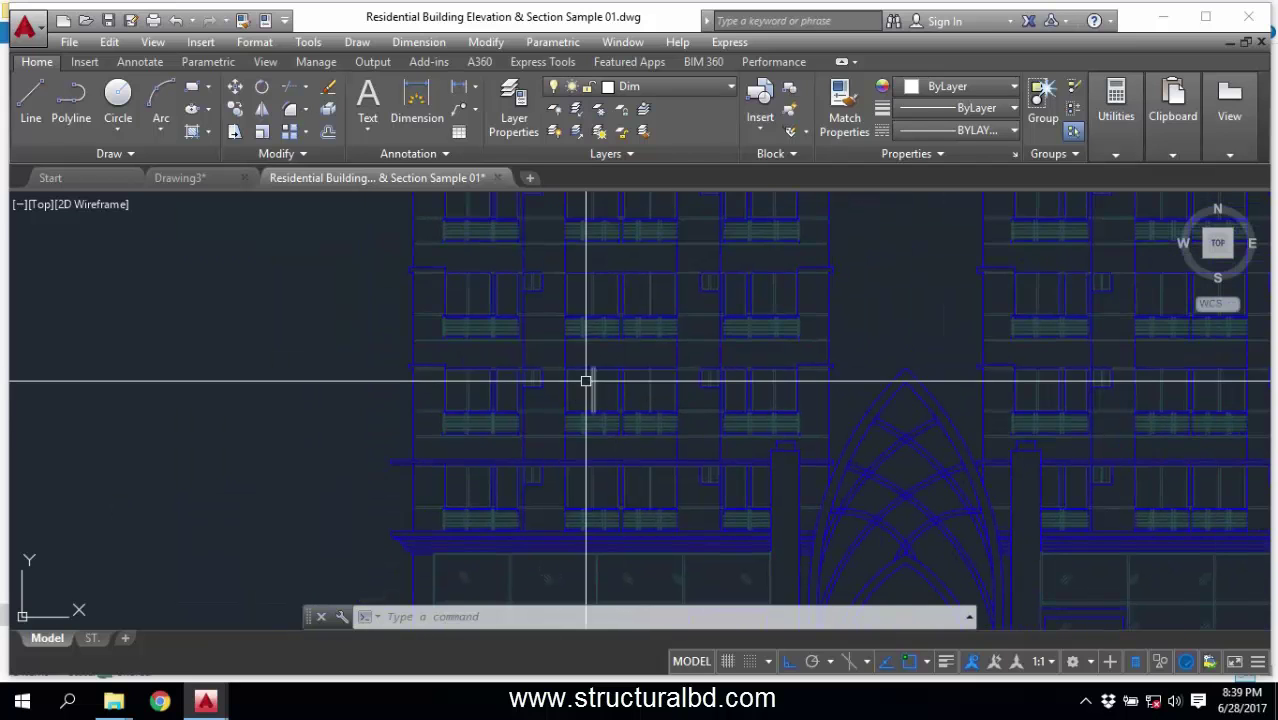
{"action": "scroll", "coordinate": [640, 335], "scroll_direction": "down", "scroll_amount": 5}
{"action": "scroll", "coordinate": [538, 436], "scroll_direction": "up", "scroll_amount": 6}
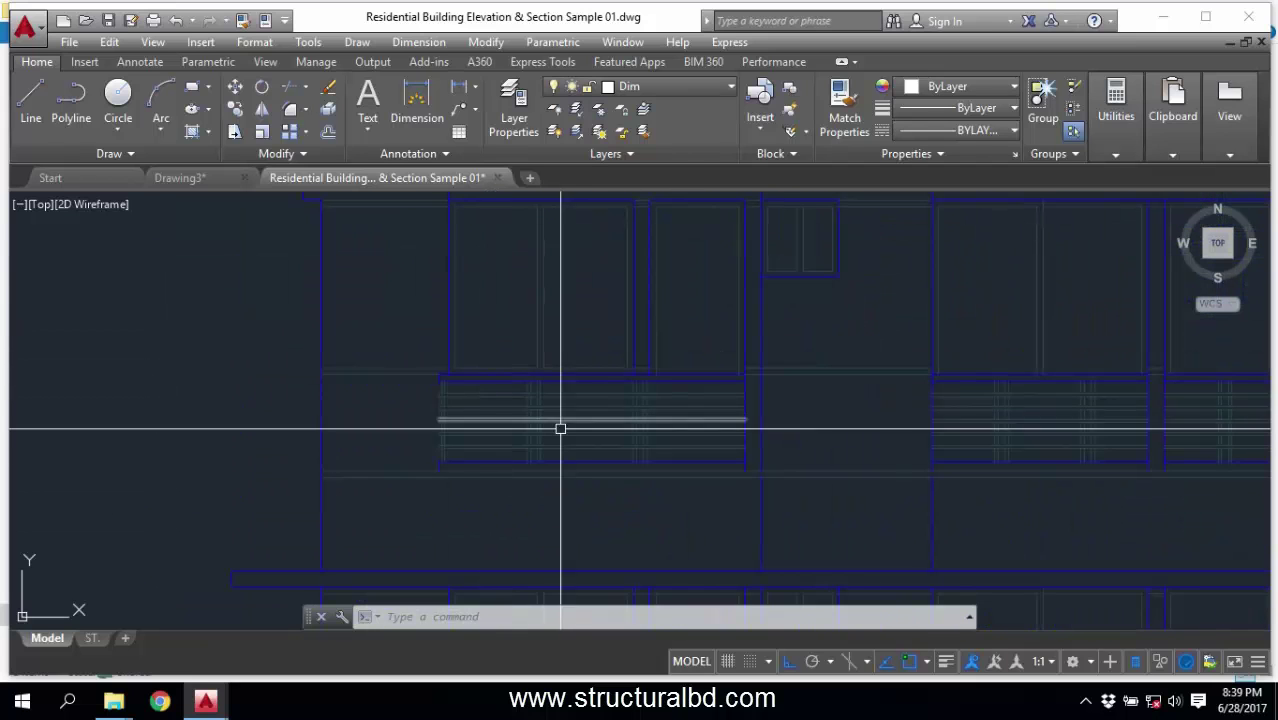
{"action": "middle_click_drag", "start_coordinate": [576, 420], "coordinate": [492, 407]}
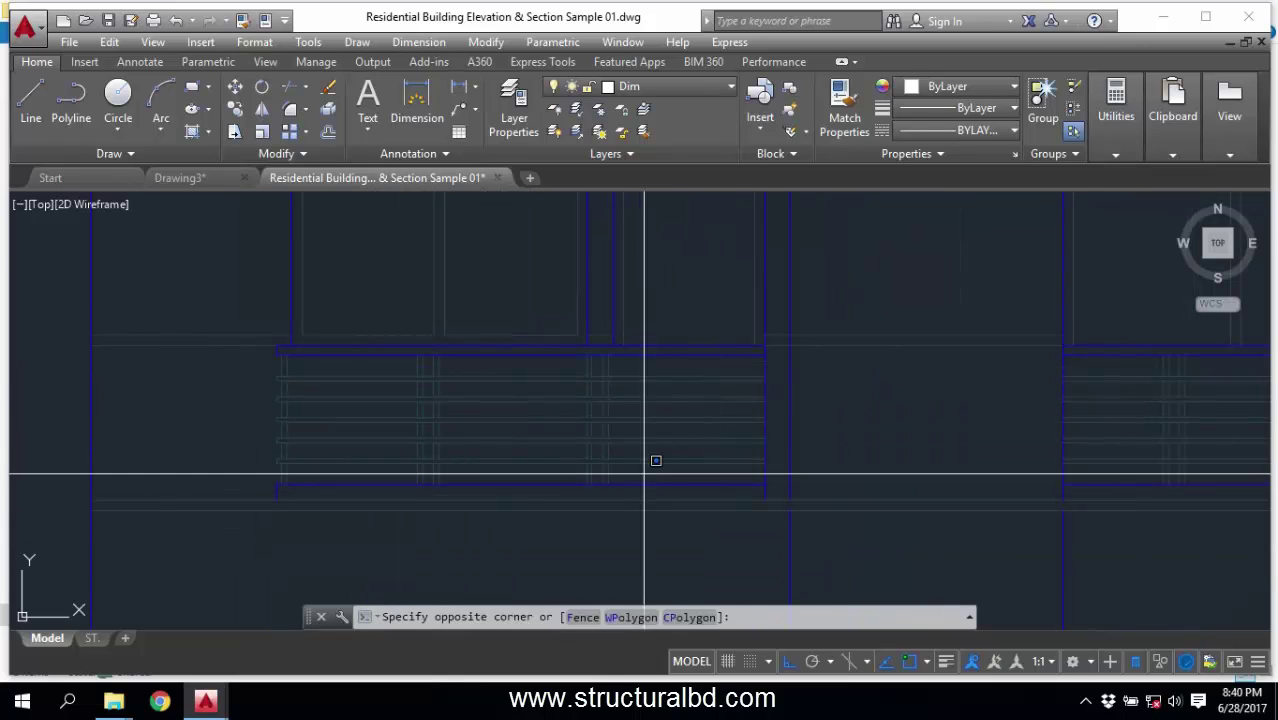
Copy one balcony railing with its slats, posts, top and bottom rails and side edge lines to the clipboard.
{"action": "left_click", "coordinate": [230, 362]}
{"action": "left_click", "coordinate": [328, 491]}
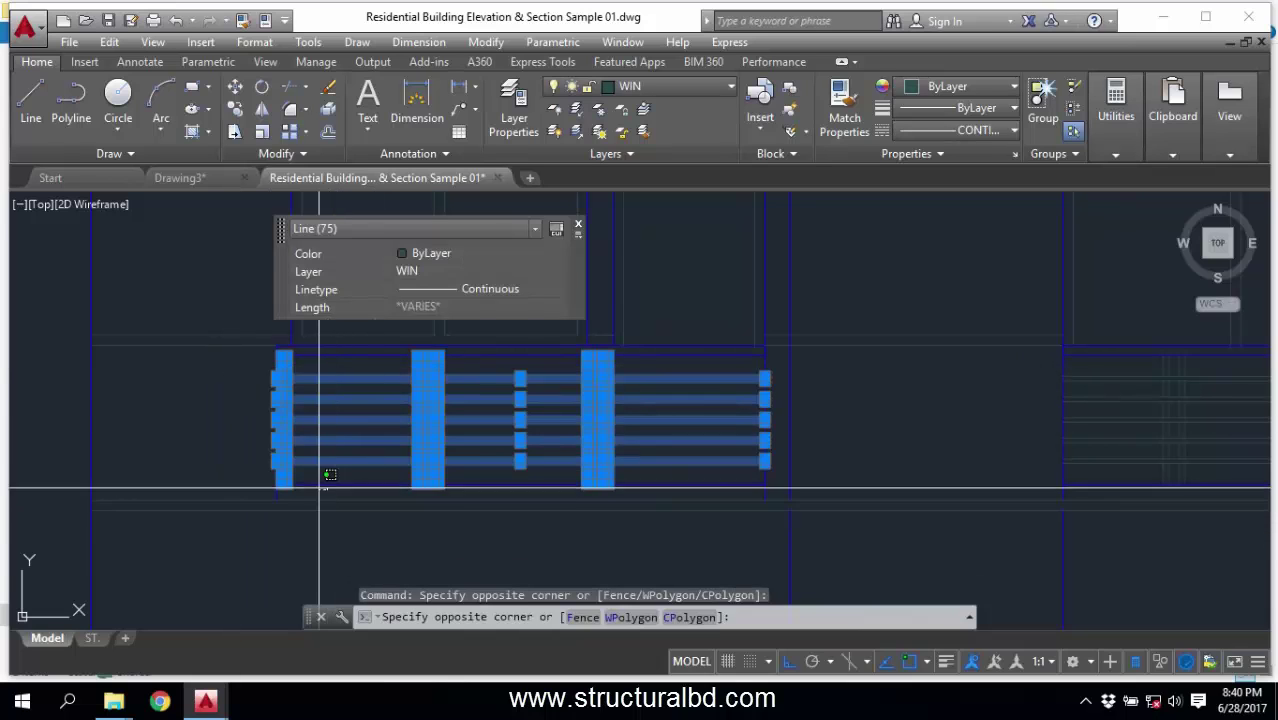
{"action": "left_click", "coordinate": [262, 480]}
{"action": "scroll", "coordinate": [772, 495], "scroll_direction": "up", "scroll_amount": 4}
{"action": "left_click", "coordinate": [703, 474]}
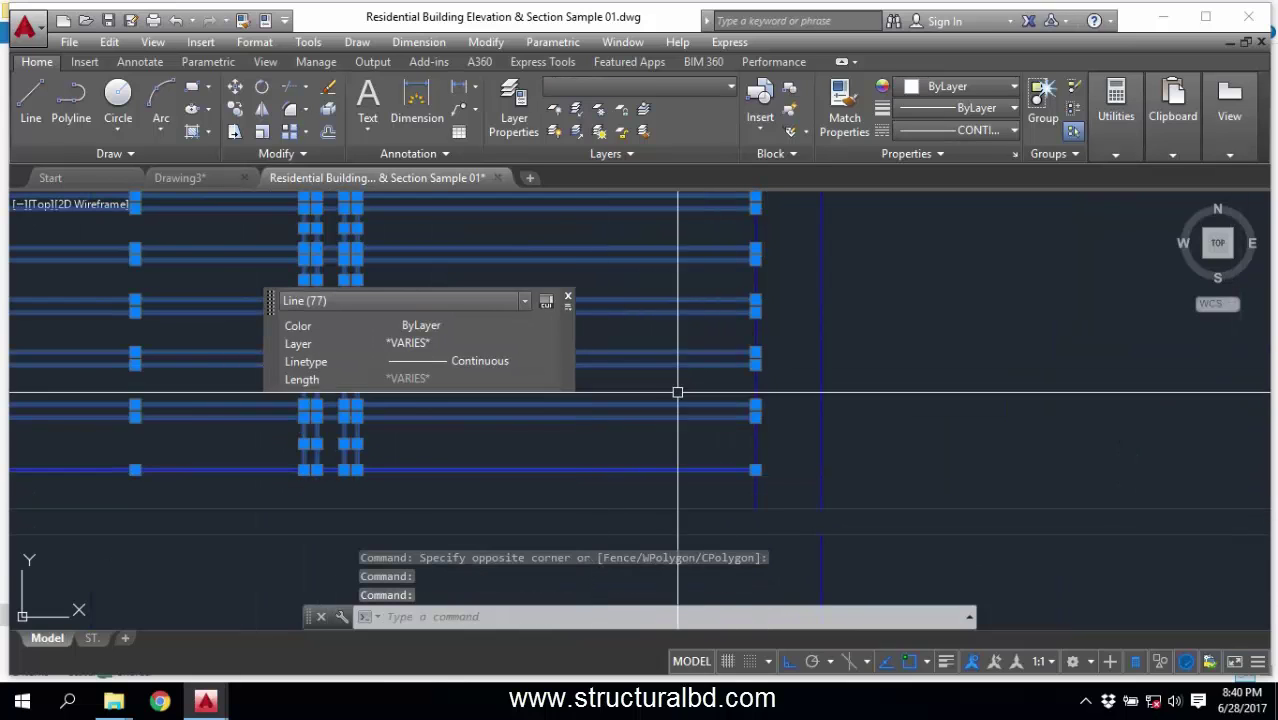
{"action": "scroll", "coordinate": [607, 455], "scroll_direction": "down", "scroll_amount": 4}
{"action": "left_click", "coordinate": [577, 447]}
{"action": "left_click", "coordinate": [456, 425]}
{"action": "middle_click_drag", "start_coordinate": [454, 425], "coordinate": [425, 530]}
{"action": "scroll", "coordinate": [428, 428], "scroll_direction": "up", "scroll_amount": 4}
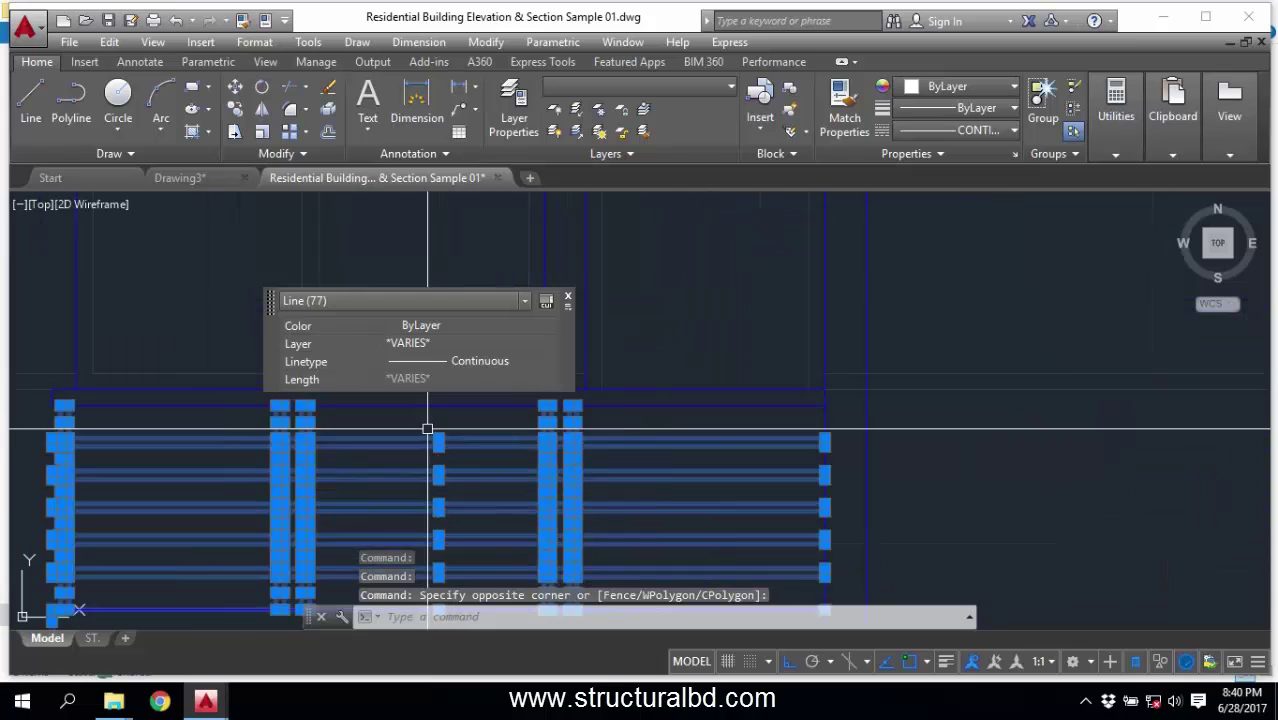
{"action": "left_click", "coordinate": [631, 387]}
{"action": "scroll", "coordinate": [795, 433], "scroll_direction": "down", "scroll_amount": 2}
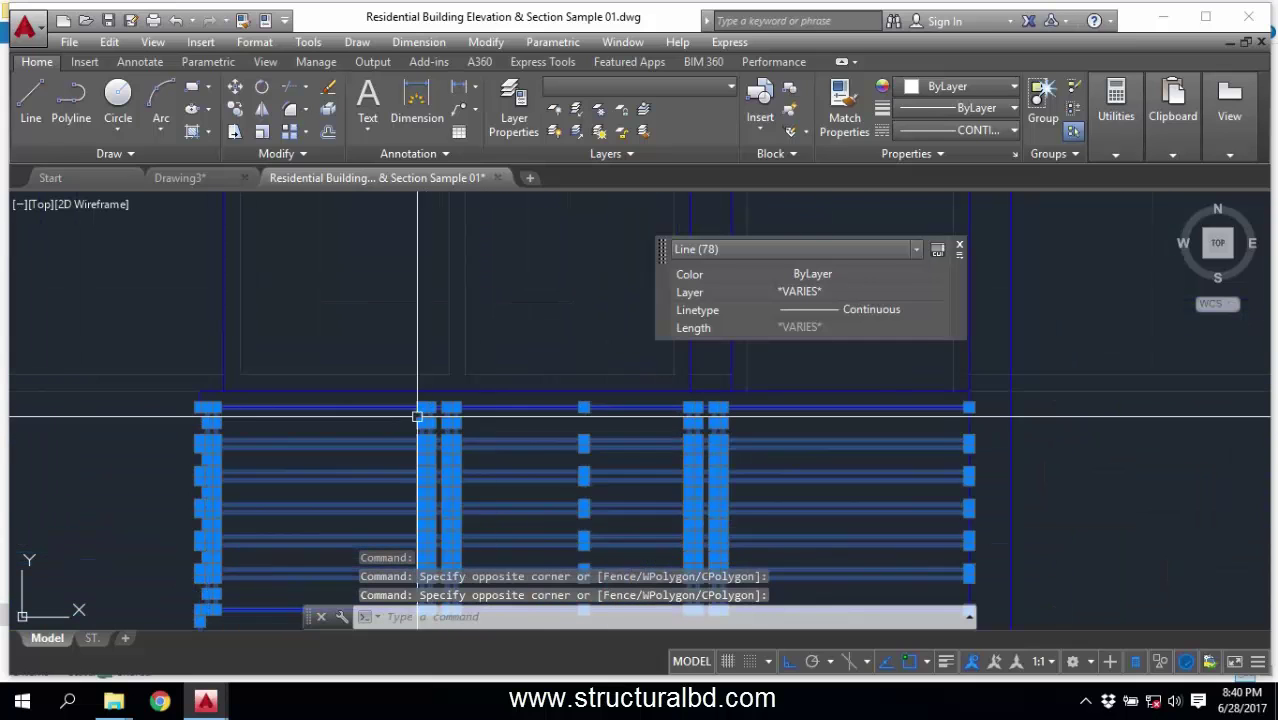
{"action": "scroll", "coordinate": [242, 426], "scroll_direction": "up", "scroll_amount": 2}
{"action": "left_click", "coordinate": [251, 426]}
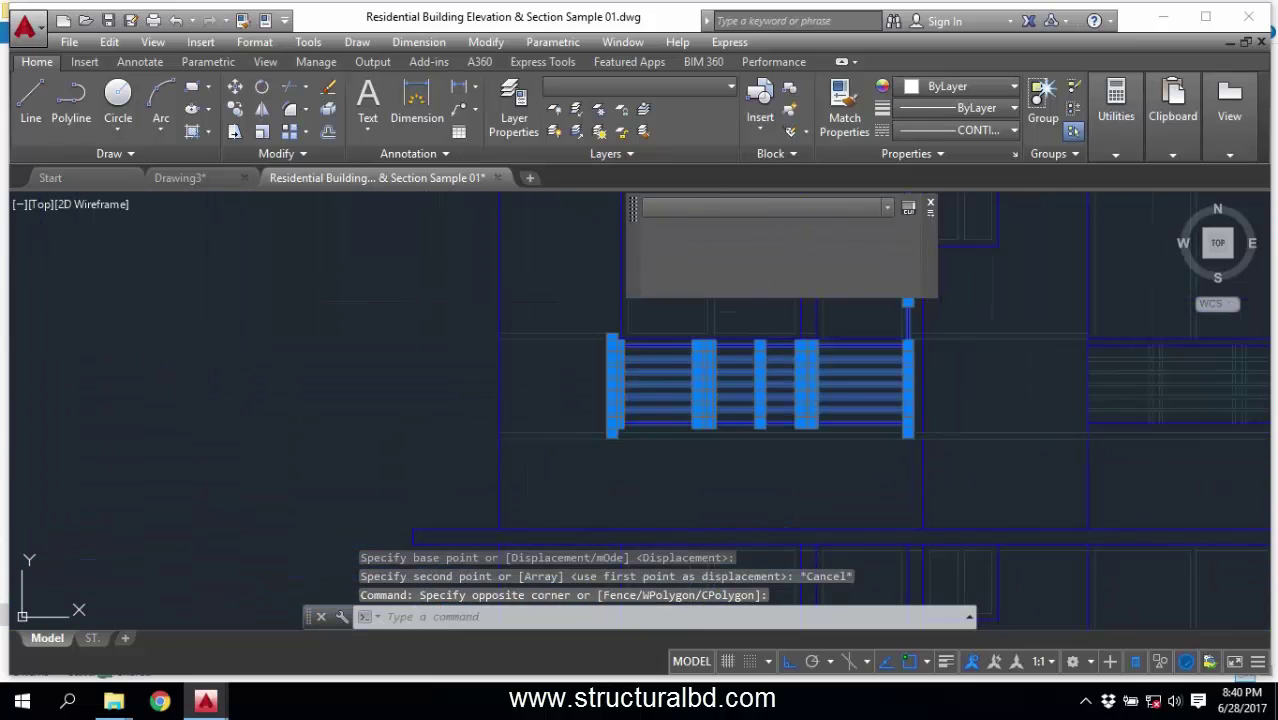
{"action": "key", "text": "ctrl+c"}
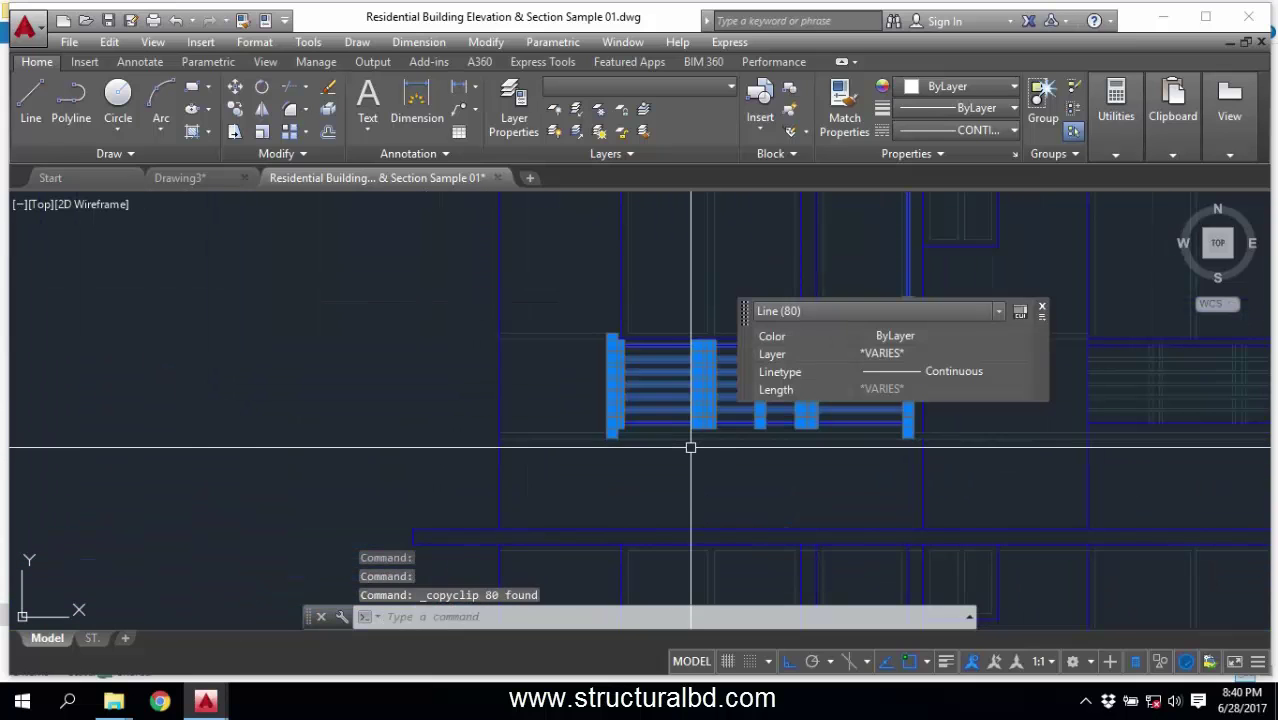
Return to Drawing3 and paste the railing in the empty space beside the elevation.
{"action": "key", "text": "ctrl+Tab"}
{"action": "key", "text": "ctrl+Tab"}
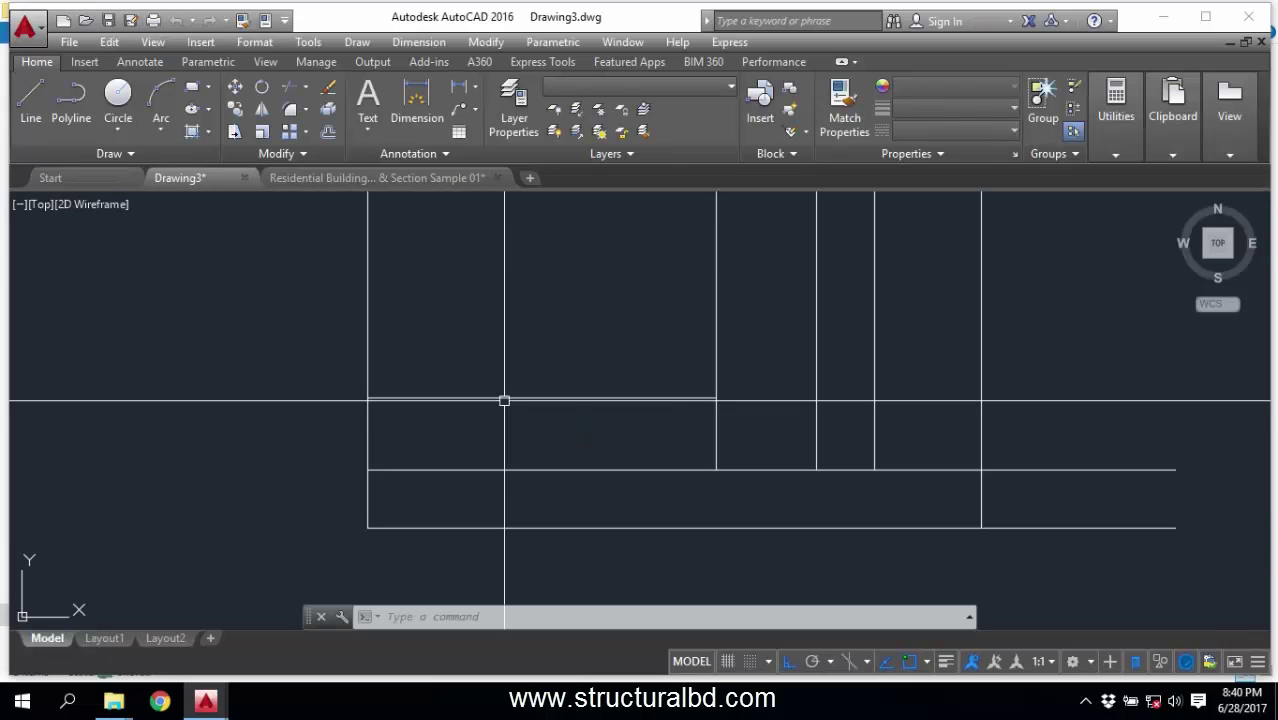
{"action": "key", "text": "ctrl+v"}
{"action": "scroll", "coordinate": [563, 320], "scroll_direction": "down", "scroll_amount": 1}
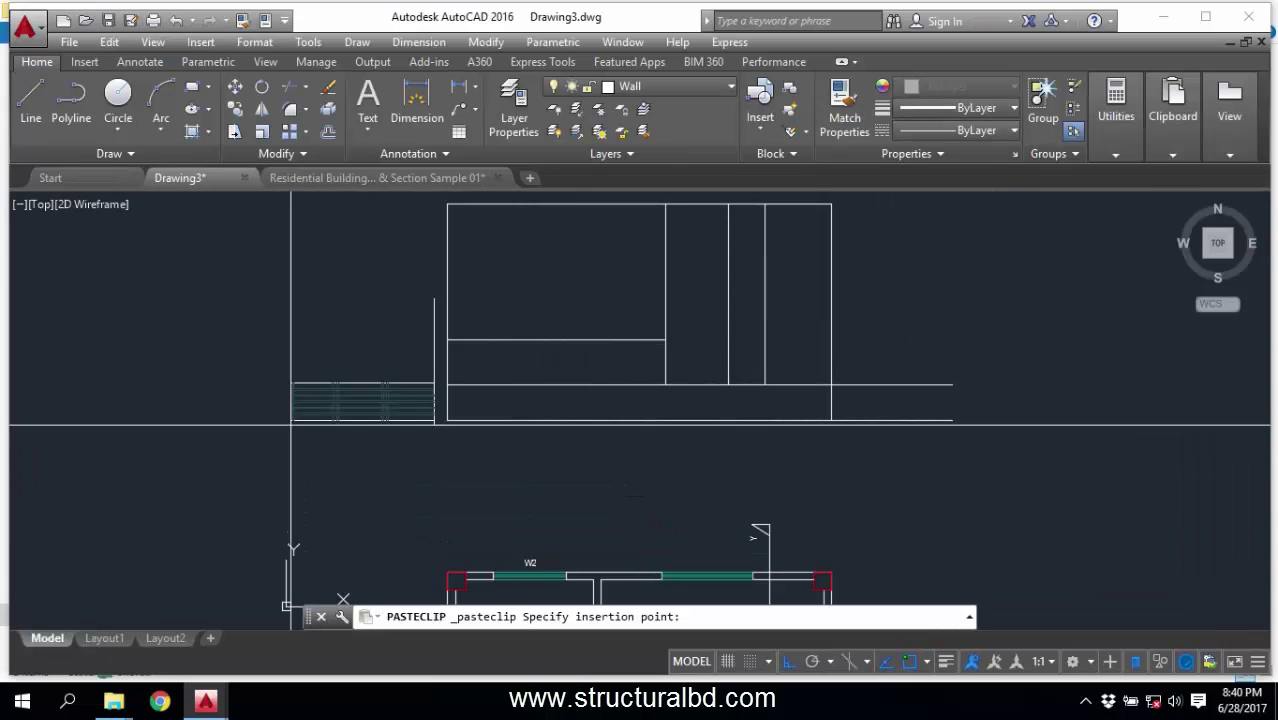
{"action": "left_click", "coordinate": [237, 401]}
{"action": "key", "text": "Escape"}
Copy the pasted railing by its lower outer corner onto the corner where the storey base line meets the elevation's veranda-side edge.
{"action": "scroll", "coordinate": [227, 377], "scroll_direction": "up", "scroll_amount": 2}
{"action": "left_click", "coordinate": [215, 299]}
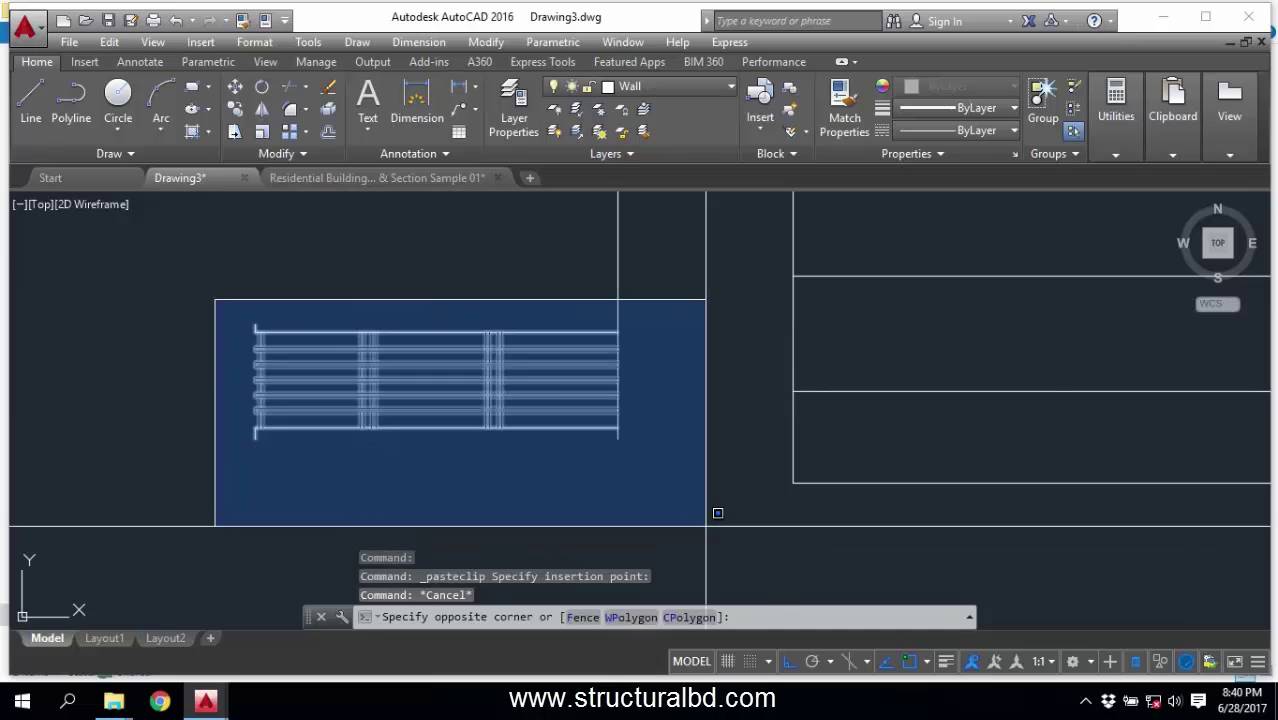
{"action": "left_click", "coordinate": [770, 522]}
{"action": "left_click", "coordinate": [235, 109]}
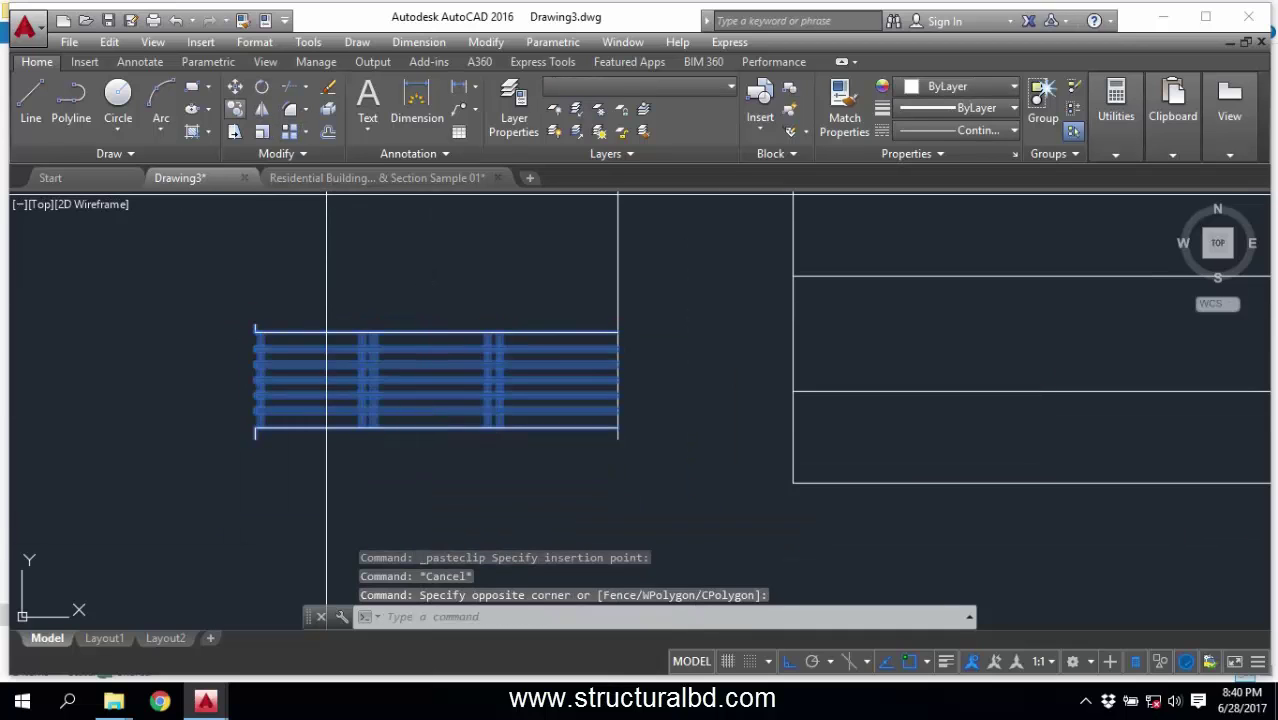
{"action": "left_click", "coordinate": [255, 438]}
{"action": "middle_click_drag", "start_coordinate": [856, 422], "coordinate": [397, 469]}
{"action": "scroll", "coordinate": [425, 475], "scroll_direction": "down", "scroll_amount": 2}
{"action": "scroll", "coordinate": [390, 455], "scroll_direction": "up", "scroll_amount": 2}
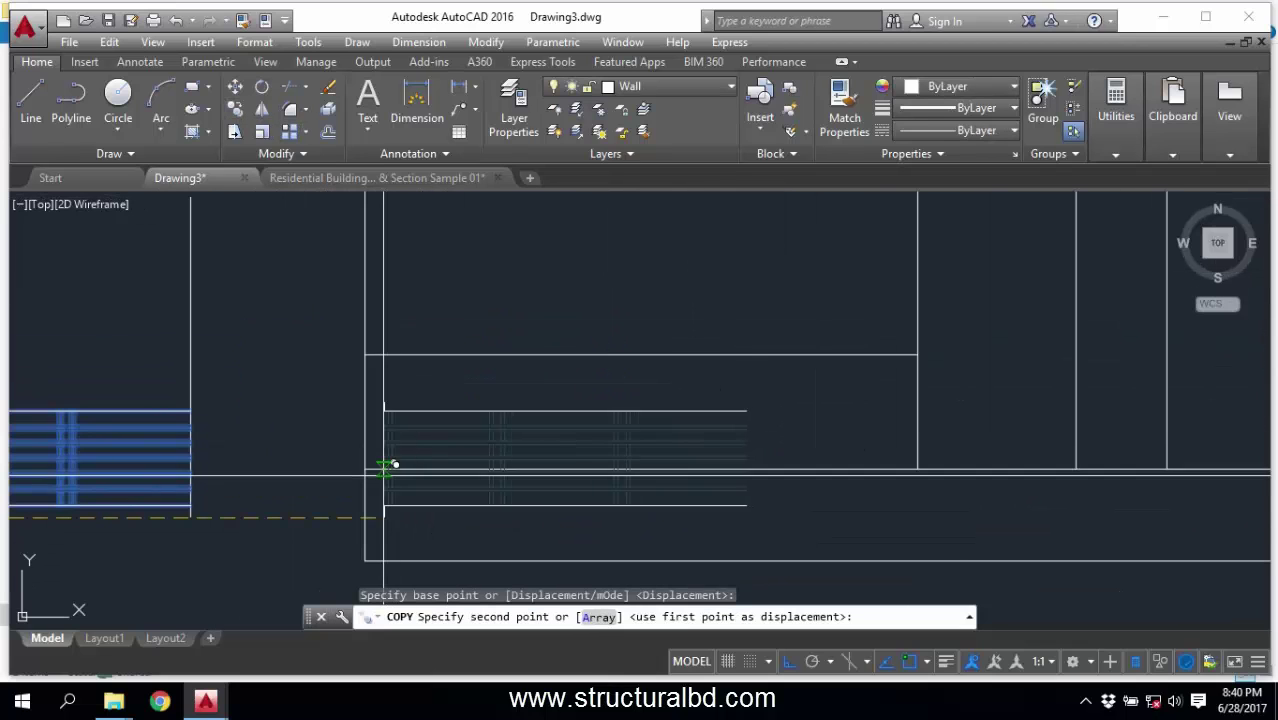
{"action": "left_click", "coordinate": [365, 468]}
{"action": "key", "text": "Escape"}
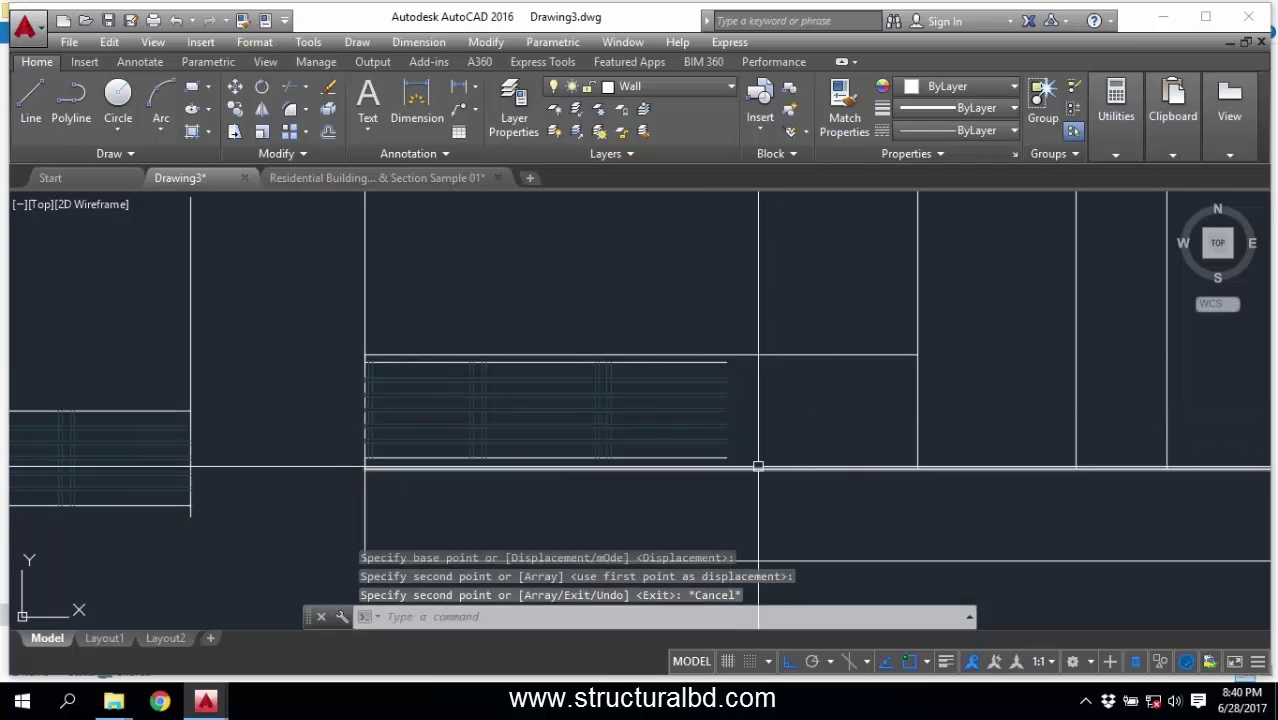
Stretch the railing's open end horizontally so its rails reach the inner vertical line of the veranda.
{"action": "type", "text": "s"}
{"action": "key", "text": "Return"}
{"action": "scroll", "coordinate": [710, 463], "scroll_direction": "up", "scroll_amount": 2}
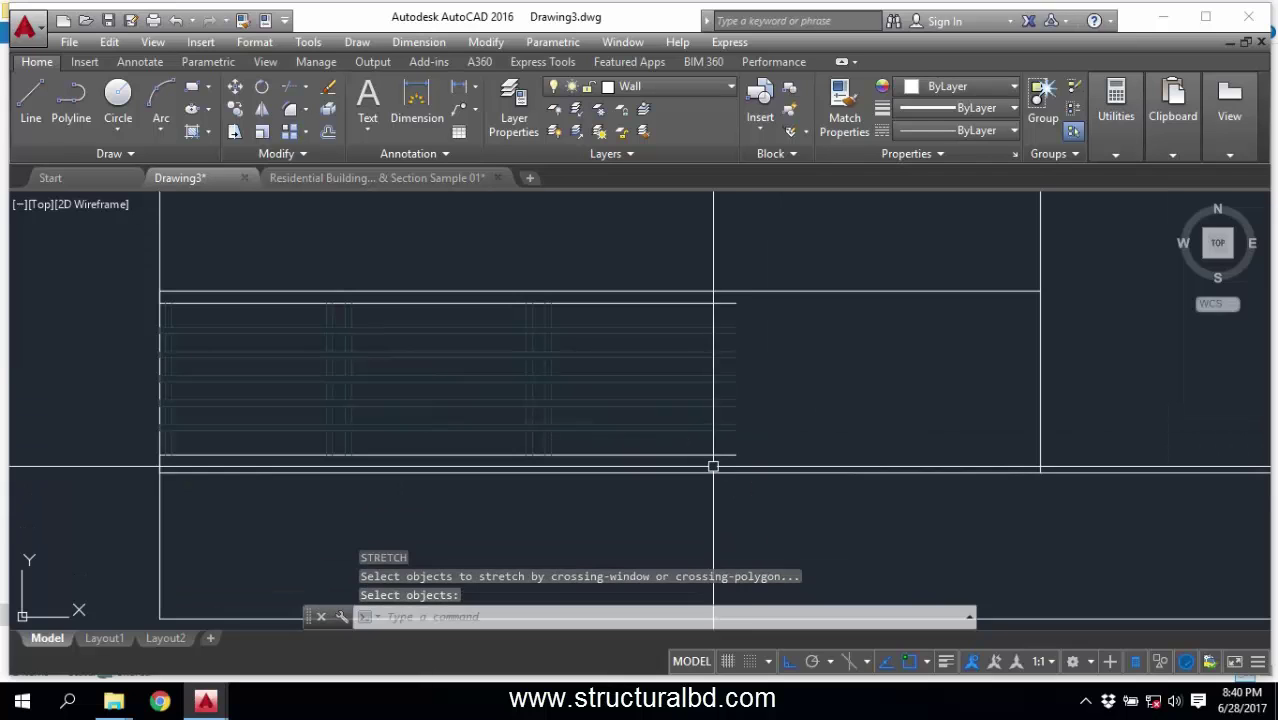
{"action": "left_click", "coordinate": [763, 498]}
{"action": "left_click", "coordinate": [700, 247]}
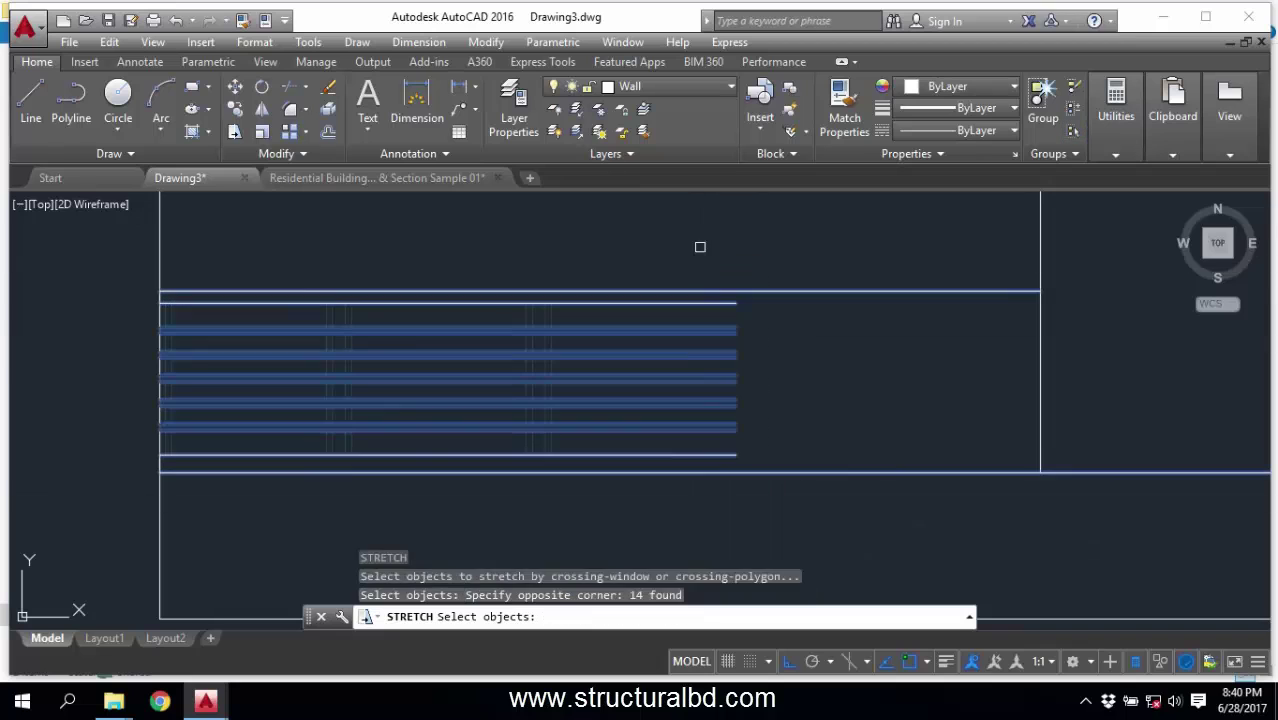
{"action": "key", "text": "Return"}
{"action": "left_click", "coordinate": [736, 297]}
{"action": "left_click", "coordinate": [1040, 297]}
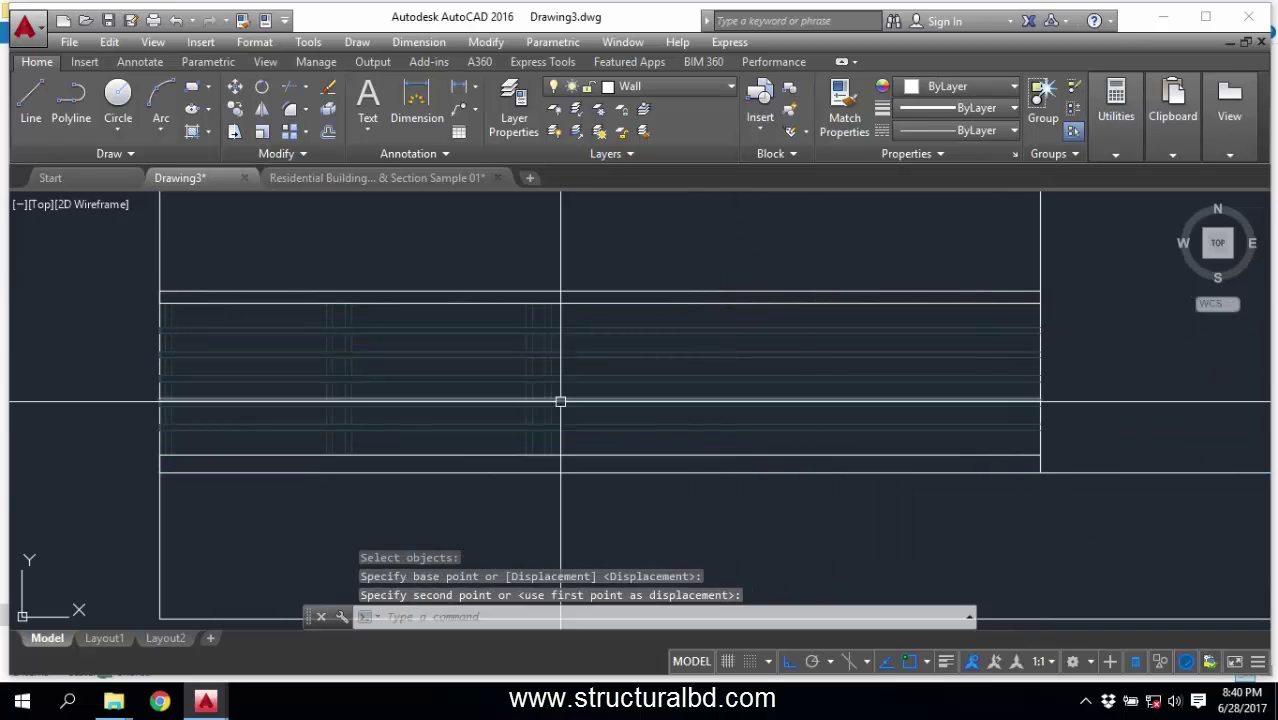
Make two more copies of the railing's last post group along the stretched part, keeping the existing post spacing.
{"action": "left_click", "coordinate": [487, 266]}
{"action": "left_click", "coordinate": [602, 516]}
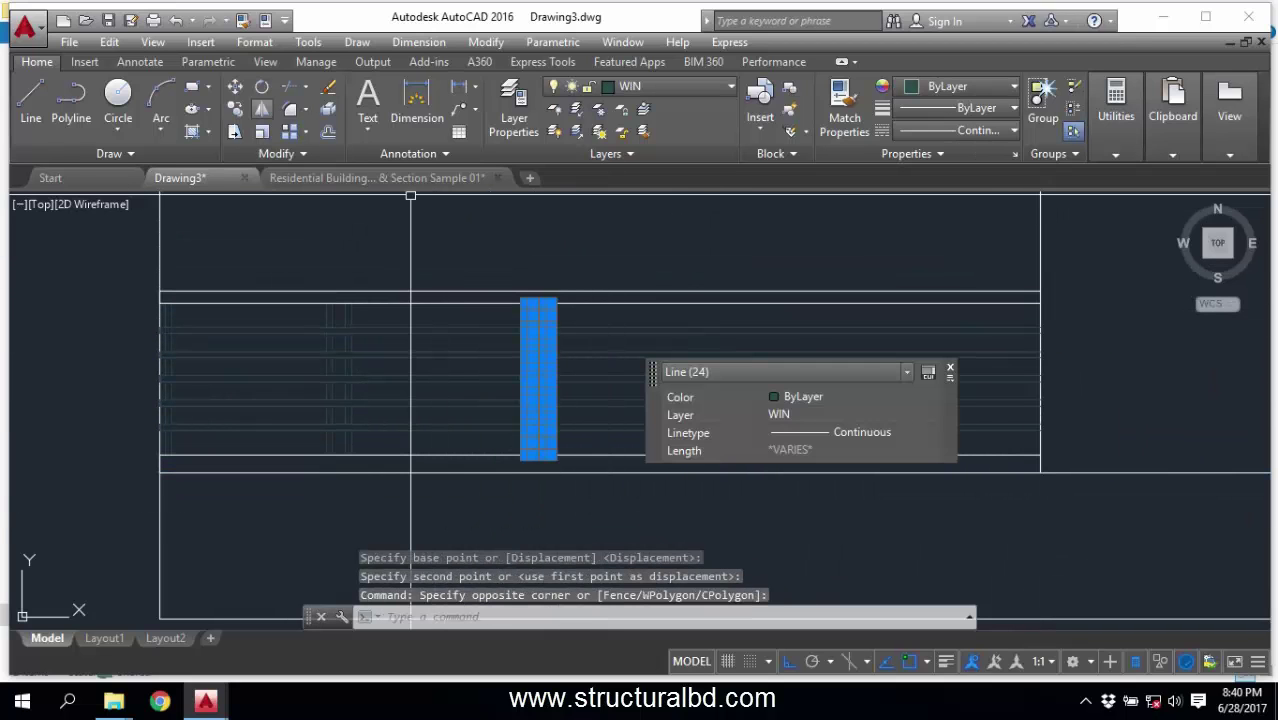
{"action": "left_click", "coordinate": [235, 109]}
{"action": "scroll", "coordinate": [345, 343], "scroll_direction": "up", "scroll_amount": 3}
{"action": "middle_click_drag", "start_coordinate": [829, 288], "coordinate": [479, 322]}
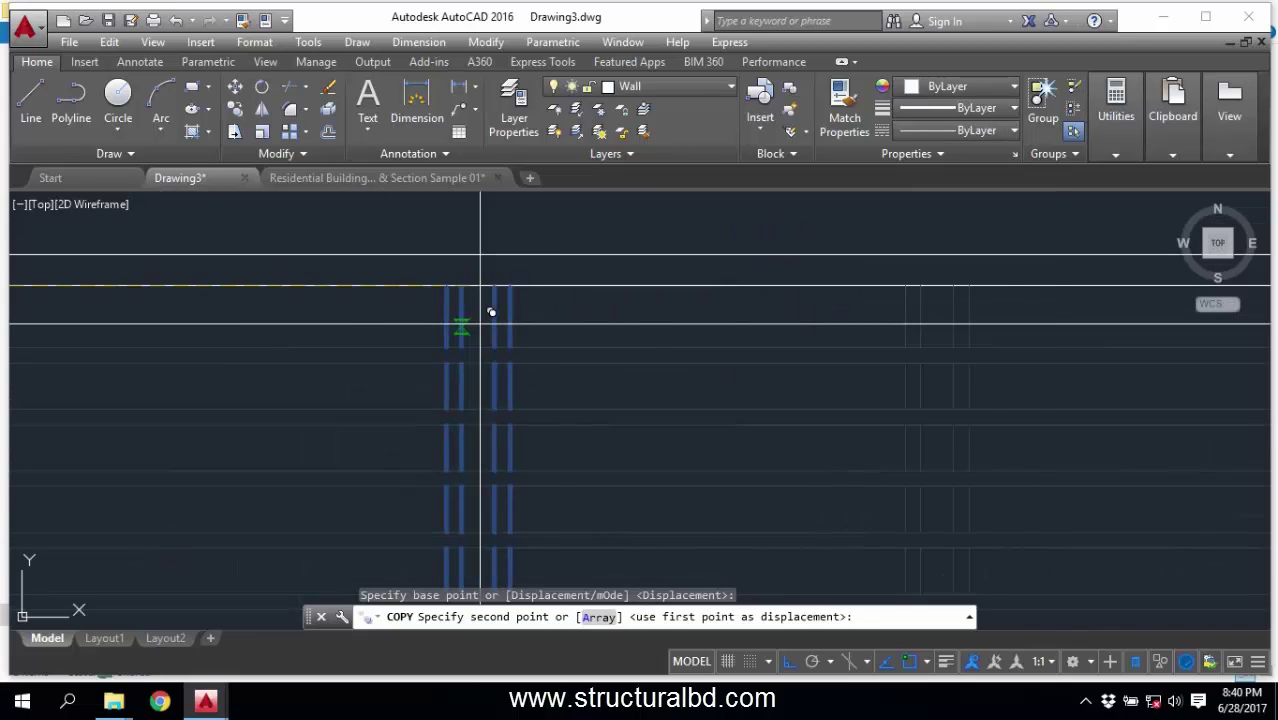
{"action": "left_click", "coordinate": [514, 283]}
{"action": "scroll", "coordinate": [357, 314], "scroll_direction": "down", "scroll_amount": 4}
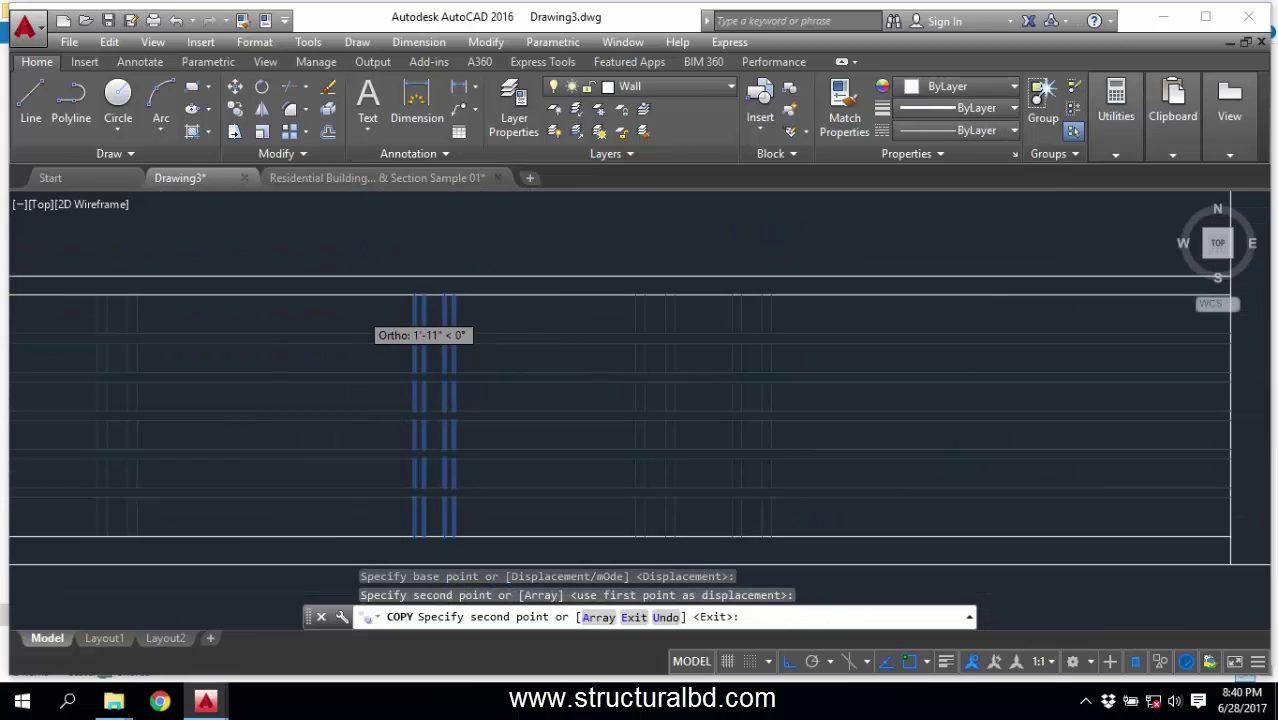
{"action": "left_click", "coordinate": [617, 302]}
{"action": "key", "text": "Escape"}
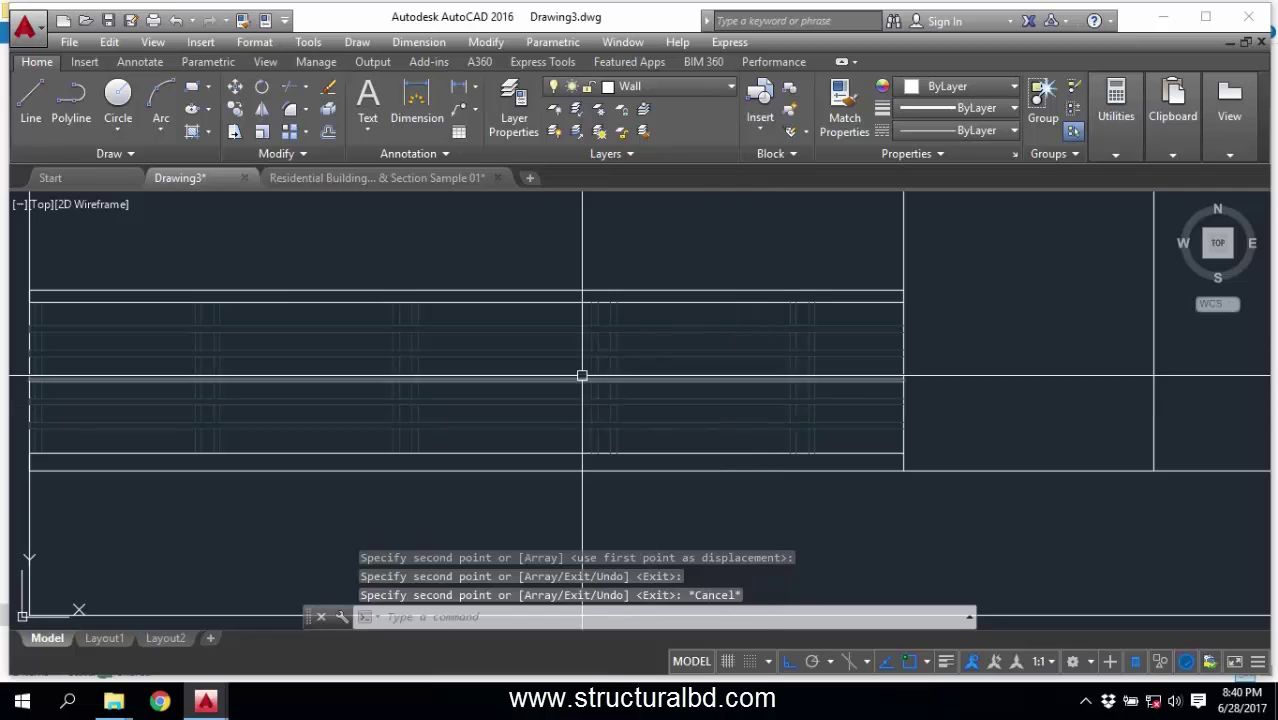
Examine the veranda, its door and window W1 on the floor plan against the elevation.
{"action": "scroll", "coordinate": [582, 374], "scroll_direction": "down", "scroll_amount": 2}
{"action": "middle_click_drag", "start_coordinate": [580, 453], "coordinate": [645, 431]}
{"action": "middle_click_drag", "start_coordinate": [511, 439], "coordinate": [582, 439]}
{"action": "scroll", "coordinate": [640, 420], "scroll_direction": "down", "scroll_amount": 3}
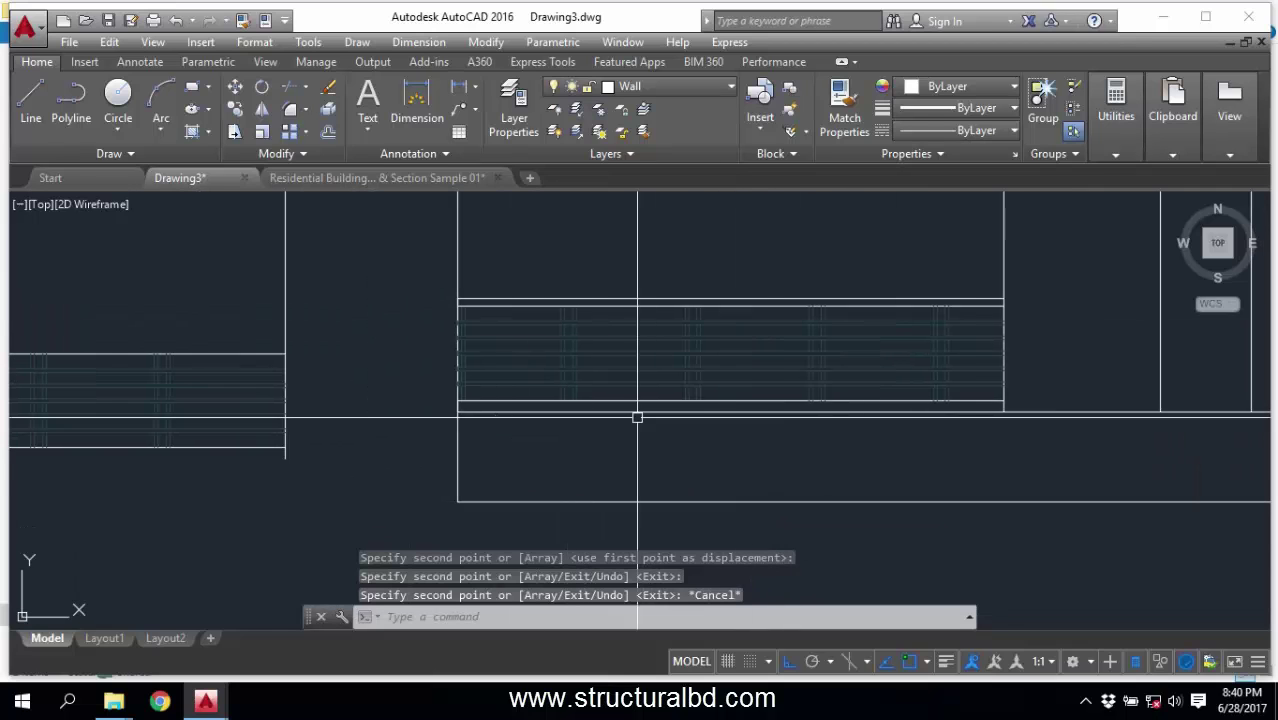
{"action": "scroll", "coordinate": [766, 434], "scroll_direction": "down", "scroll_amount": 5}
{"action": "scroll", "coordinate": [734, 479], "scroll_direction": "up", "scroll_amount": 5}
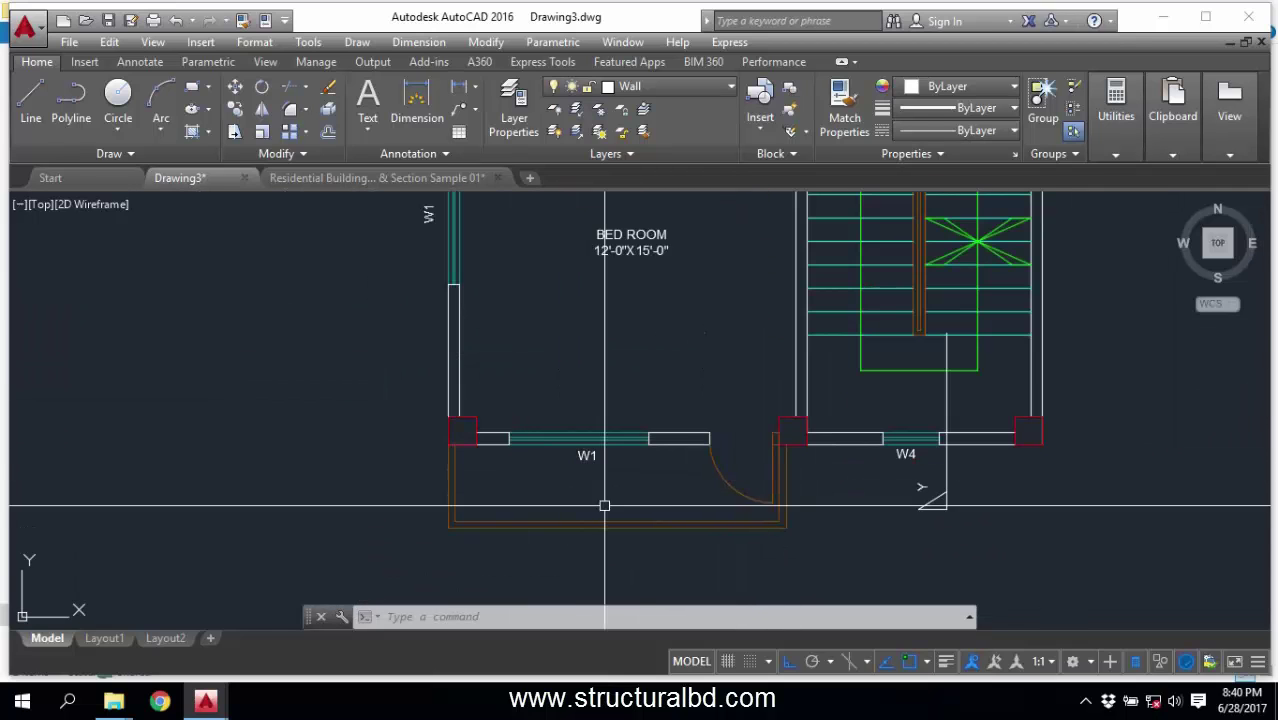
{"action": "scroll", "coordinate": [677, 508], "scroll_direction": "down", "scroll_amount": 6}
{"action": "scroll", "coordinate": [647, 372], "scroll_direction": "up", "scroll_amount": 4}
{"action": "middle_click_drag", "start_coordinate": [658, 250], "coordinate": [630, 445]}
Copy the elevation's topmost horizontal line 30 inches downward.
{"action": "left_click", "coordinate": [638, 406]}
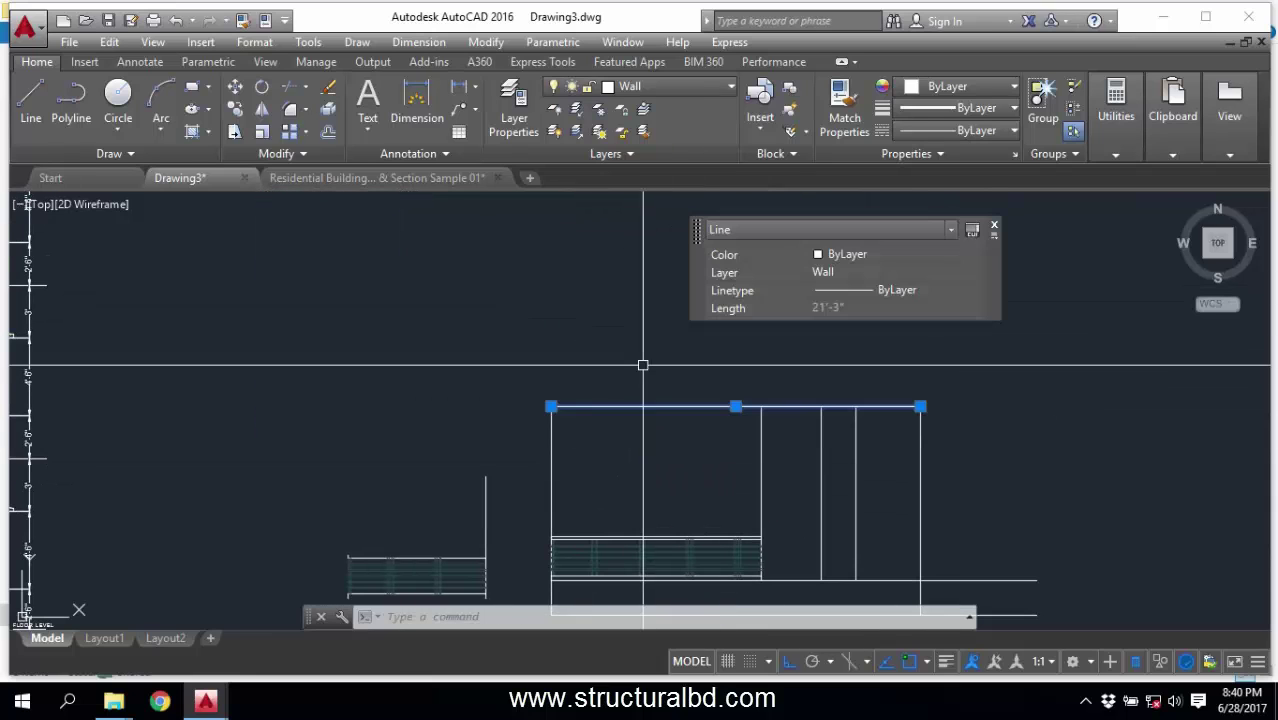
{"action": "left_click", "coordinate": [235, 109]}
{"action": "left_click", "coordinate": [425, 281]}
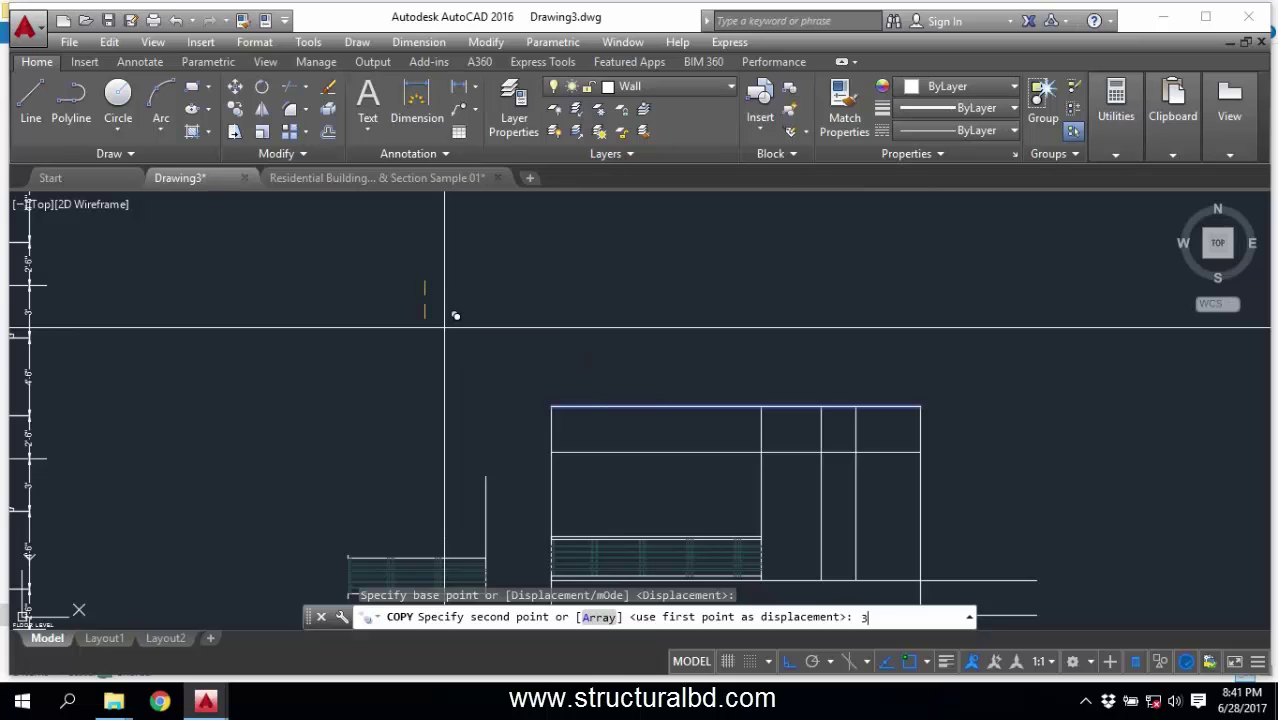
{"action": "key", "text": "Return"}
{"action": "key", "text": "Escape"}
Shorten the new upper horizontal line from the stair side so it ends at the veranda's inner vertical line.
{"action": "left_click", "coordinate": [696, 485]}
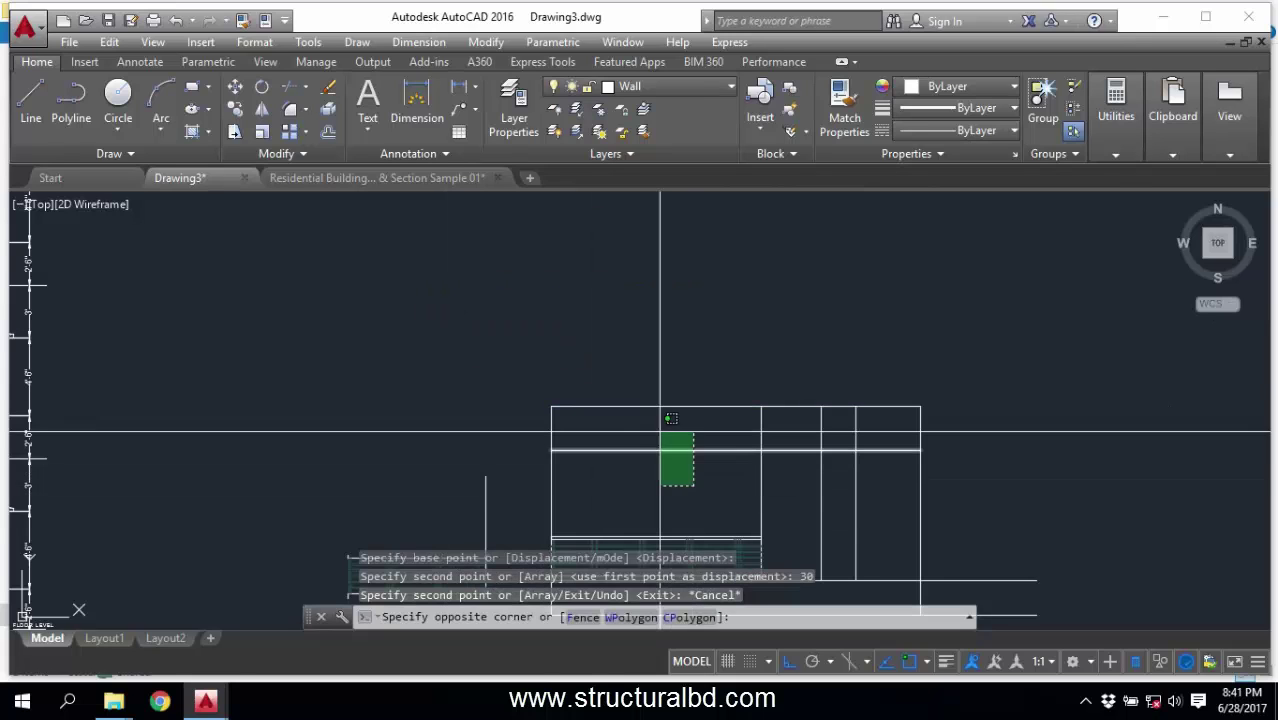
{"action": "left_click", "coordinate": [661, 430]}
{"action": "left_click", "coordinate": [958, 453]}
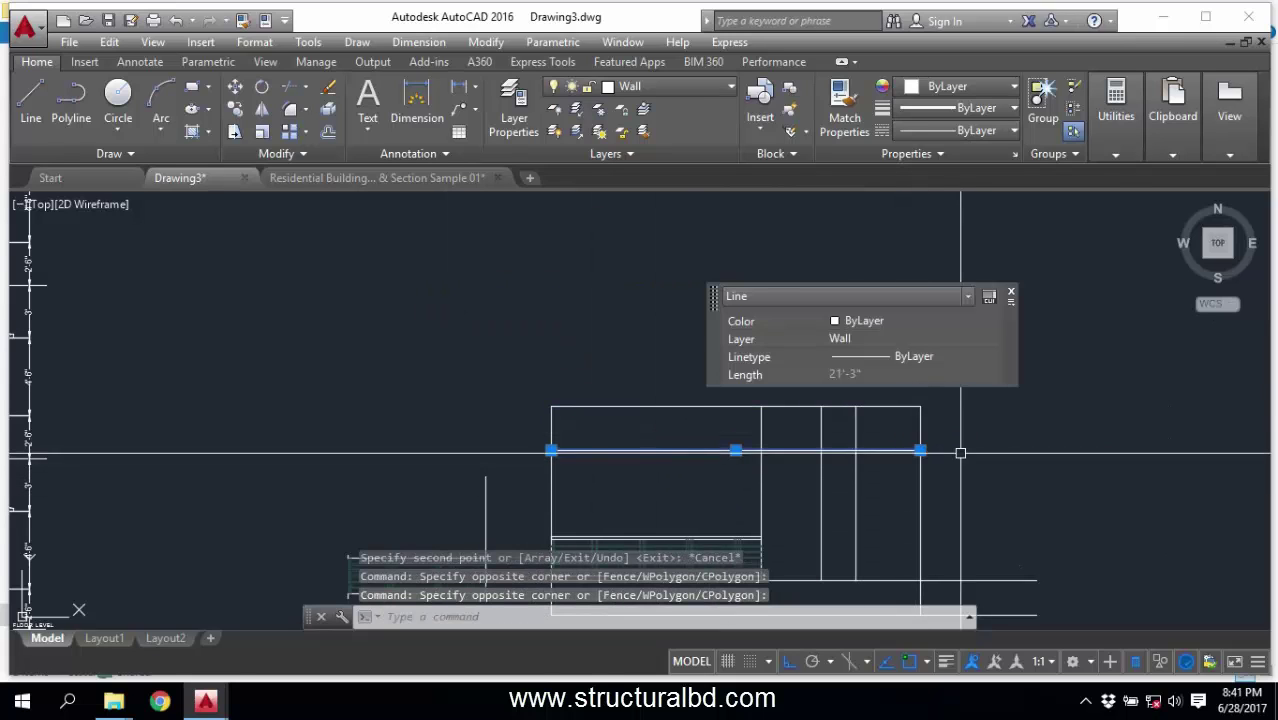
{"action": "left_click", "coordinate": [920, 450]}
{"action": "left_click", "coordinate": [761, 450]}
{"action": "key", "text": "Escape"}
Draw a vertical construction line through window W1's outer end, farther from the veranda door, on the bedroom's veranda wall in the floor plan.
{"action": "scroll", "coordinate": [604, 339], "scroll_direction": "down", "scroll_amount": 4}
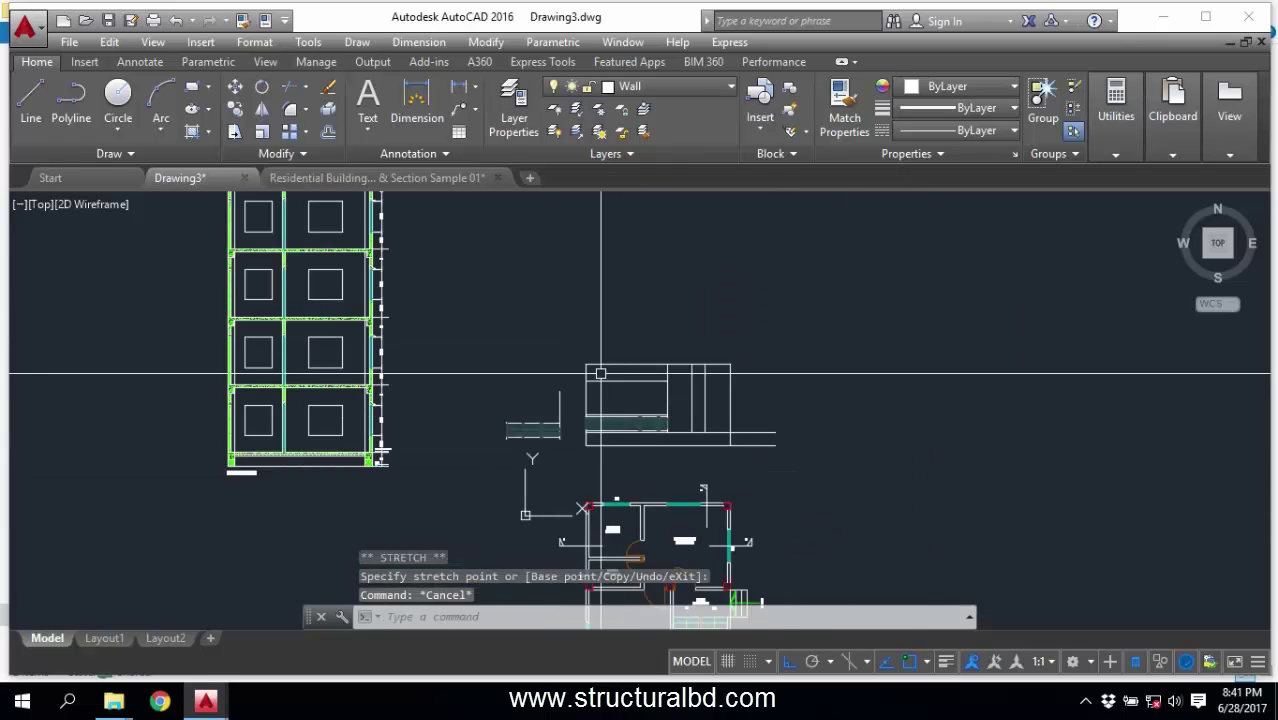
{"action": "scroll", "coordinate": [603, 375], "scroll_direction": "up", "scroll_amount": 4}
{"action": "scroll", "coordinate": [624, 345], "scroll_direction": "down", "scroll_amount": 2}
{"action": "middle_click_drag", "start_coordinate": [642, 396], "coordinate": [611, 342]}
{"action": "middle_click_drag", "start_coordinate": [616, 511], "coordinate": [588, 399]}
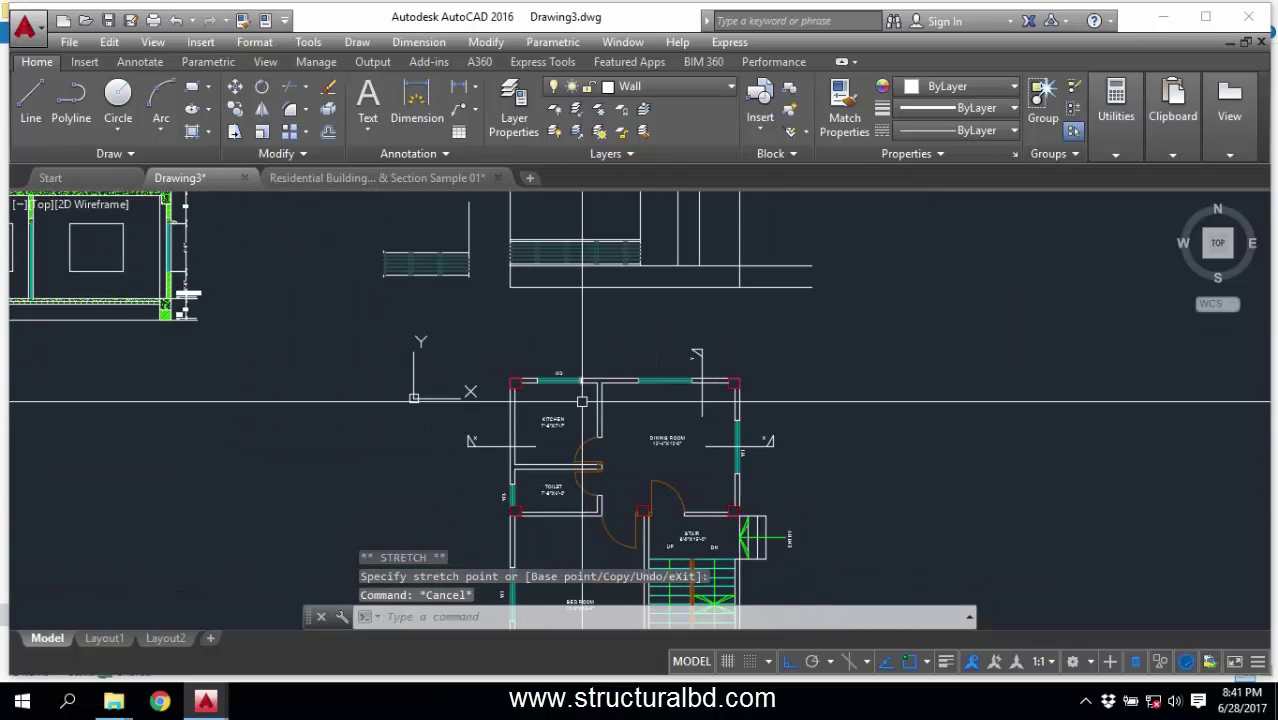
{"action": "middle_click_drag", "start_coordinate": [585, 545], "coordinate": [582, 400]}
{"action": "middle_click_drag", "start_coordinate": [572, 571], "coordinate": [556, 471]}
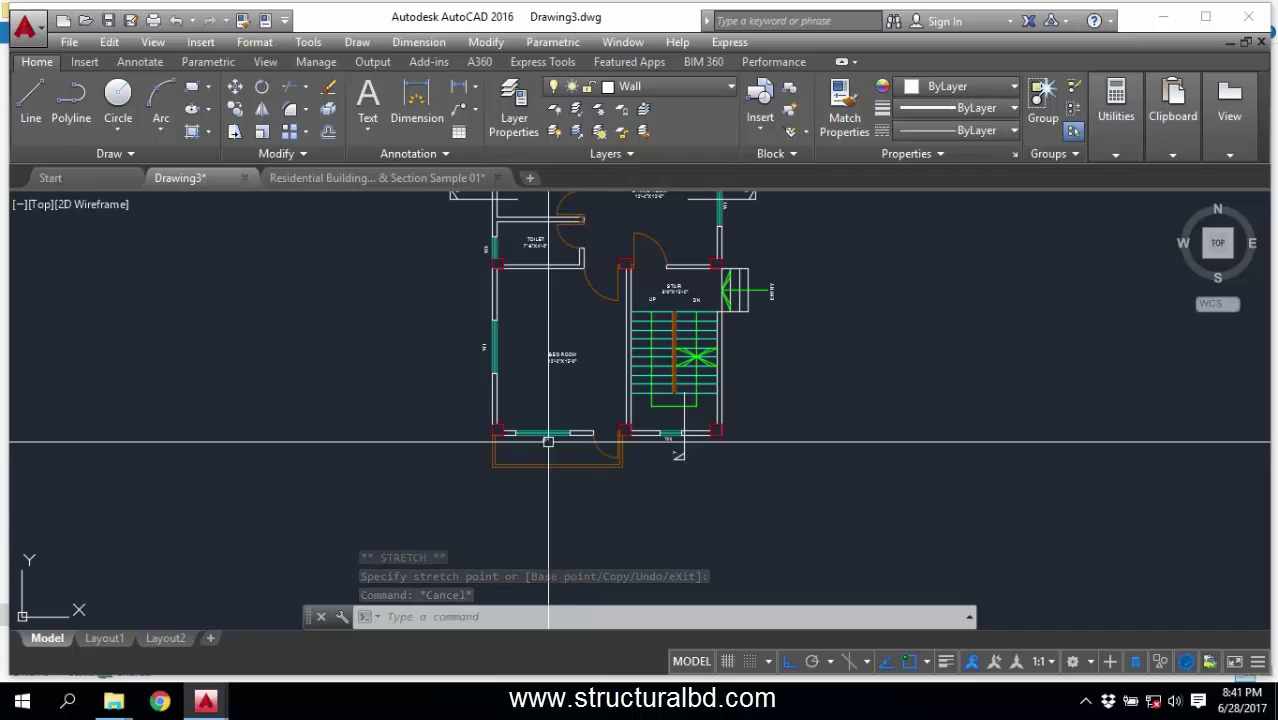
{"action": "scroll", "coordinate": [548, 441], "scroll_direction": "up", "scroll_amount": 2}
{"action": "scroll", "coordinate": [537, 446], "scroll_direction": "up", "scroll_amount": 2}
{"action": "scroll", "coordinate": [577, 492], "scroll_direction": "down", "scroll_amount": 2}
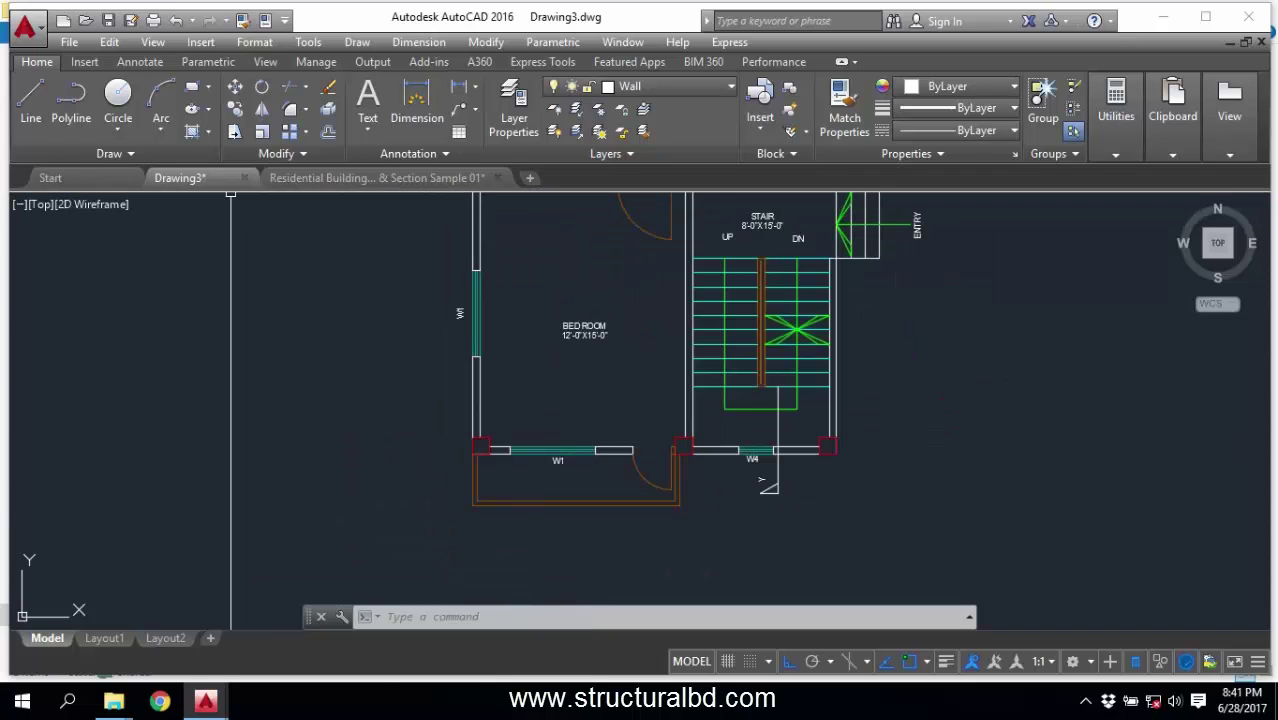
{"action": "left_click", "coordinate": [109, 153]}
{"action": "left_click", "coordinate": [71, 176]}
{"action": "left_click", "coordinate": [510, 454]}
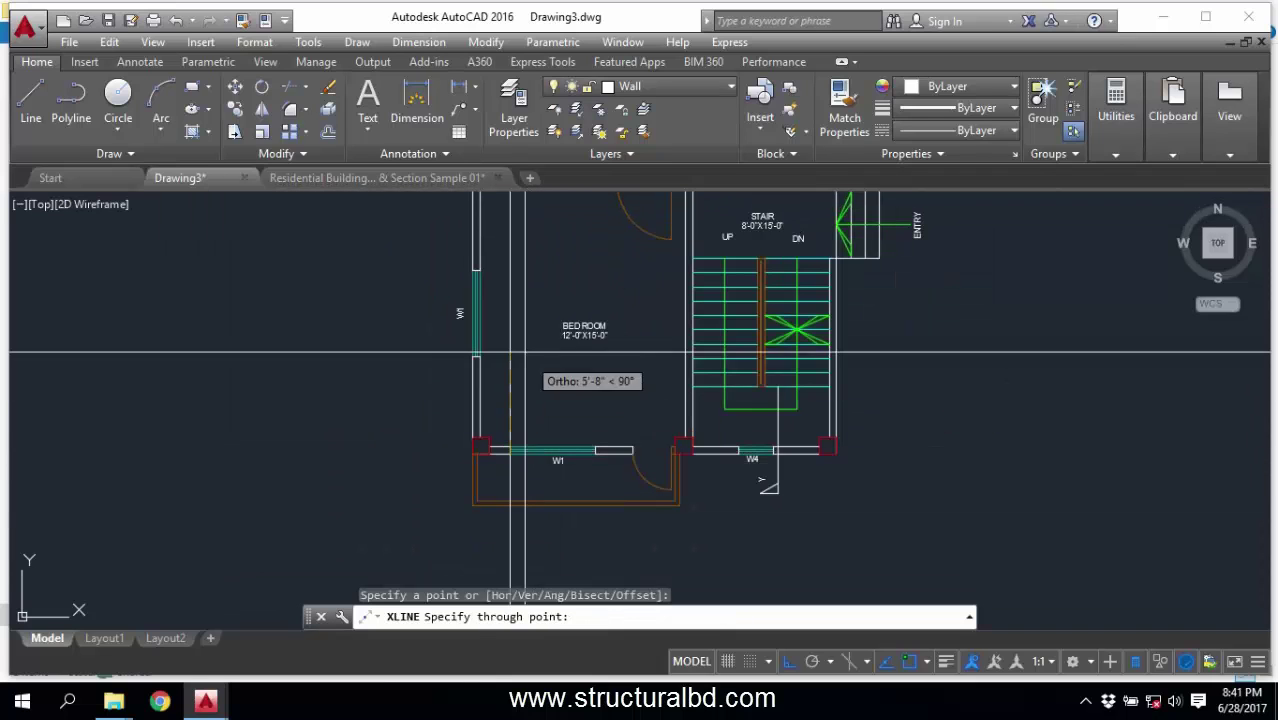
{"action": "left_click", "coordinate": [520, 352]}
{"action": "right_click", "coordinate": [562, 280]}
Draw another vertical construction line through window W1's end nearest the veranda door.
{"action": "right_click", "coordinate": [562, 278]}
{"action": "left_click", "coordinate": [622, 291]}
{"action": "left_click", "coordinate": [595, 451]}
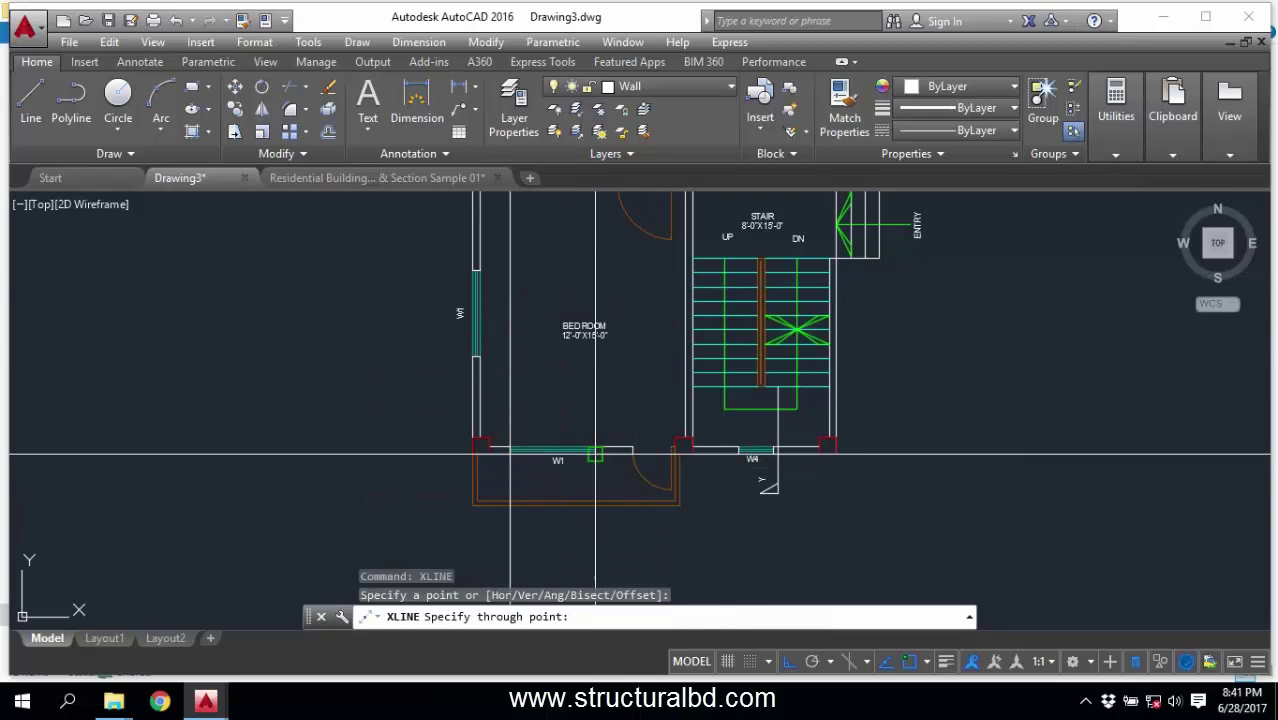
{"action": "left_click", "coordinate": [603, 388]}
{"action": "right_click", "coordinate": [603, 388]}
Draw the window opening as a rectangle between the two construction lines, from the elevation's upper horizontal line down to the railing's top line.
{"action": "scroll", "coordinate": [595, 470], "scroll_direction": "down", "scroll_amount": 5}
{"action": "middle_click_drag", "start_coordinate": [622, 334], "coordinate": [600, 474]}
{"action": "scroll", "coordinate": [556, 461], "scroll_direction": "up", "scroll_amount": 5}
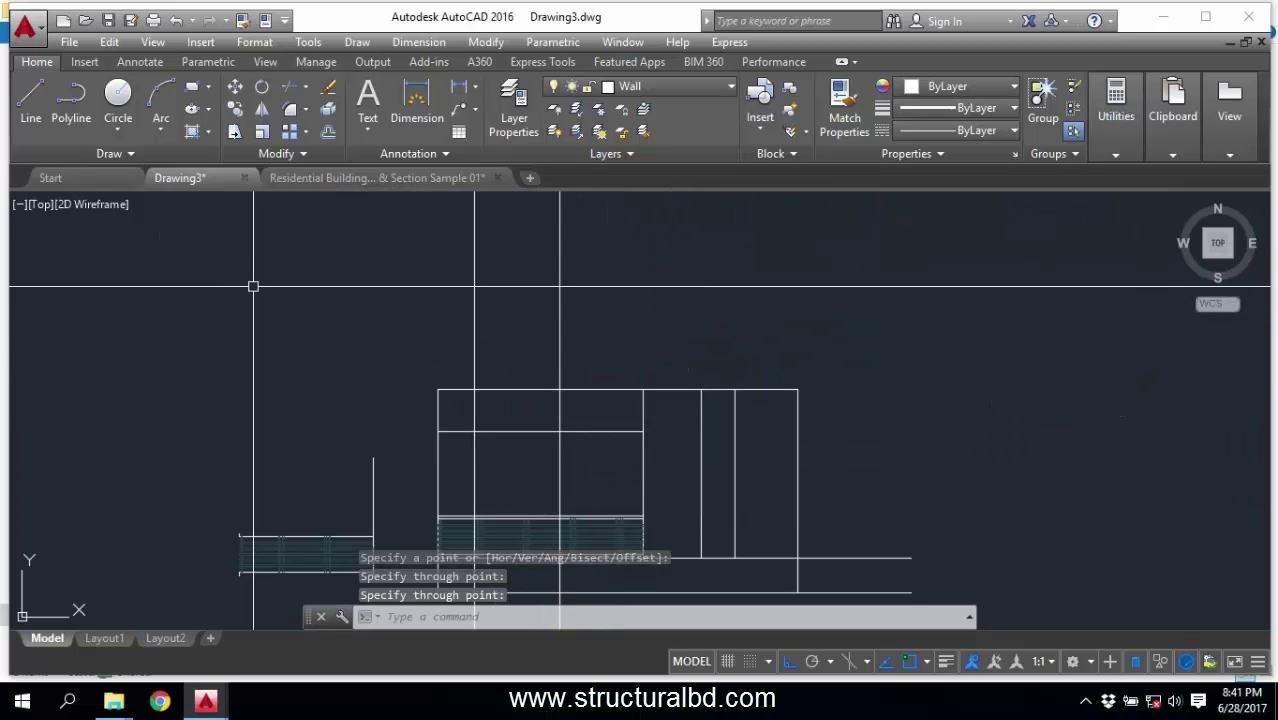
{"action": "left_click", "coordinate": [193, 87]}
{"action": "left_click", "coordinate": [475, 432]}
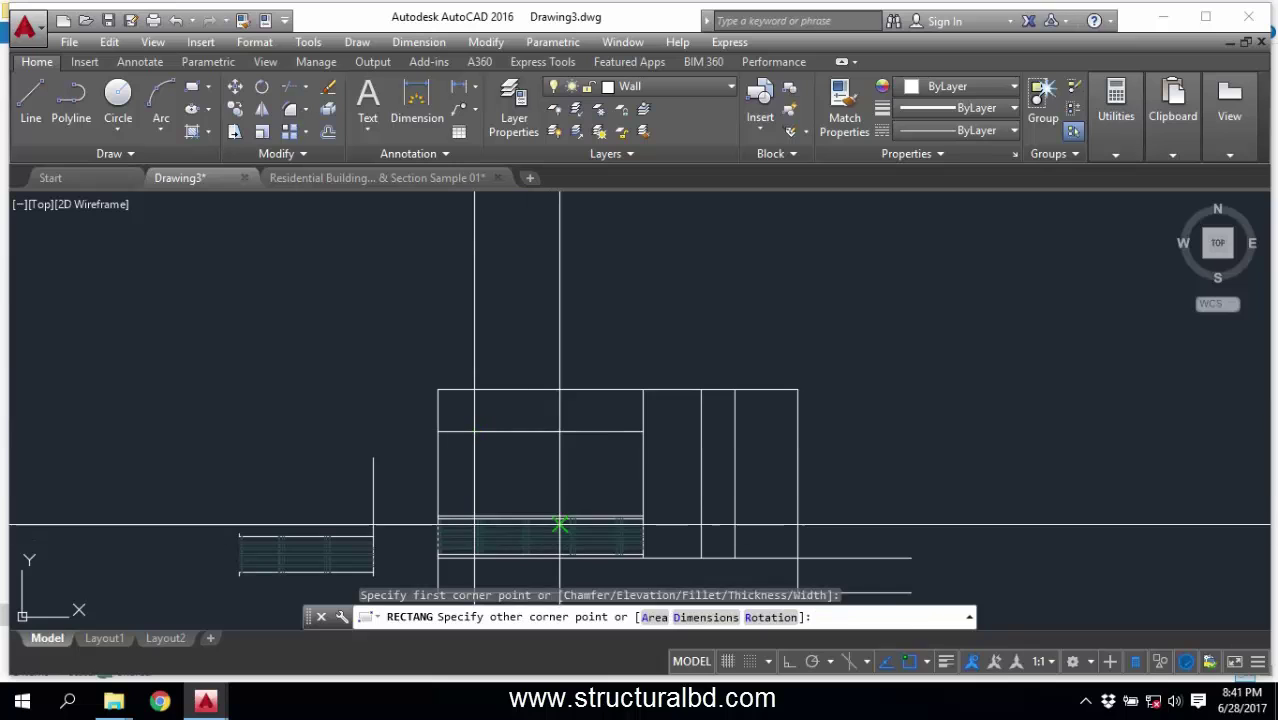
{"action": "left_click", "coordinate": [560, 516]}
{"action": "right_click", "coordinate": [521, 344]}
{"action": "left_click", "coordinate": [560, 346]}
{"action": "left_click", "coordinate": [667, 333]}
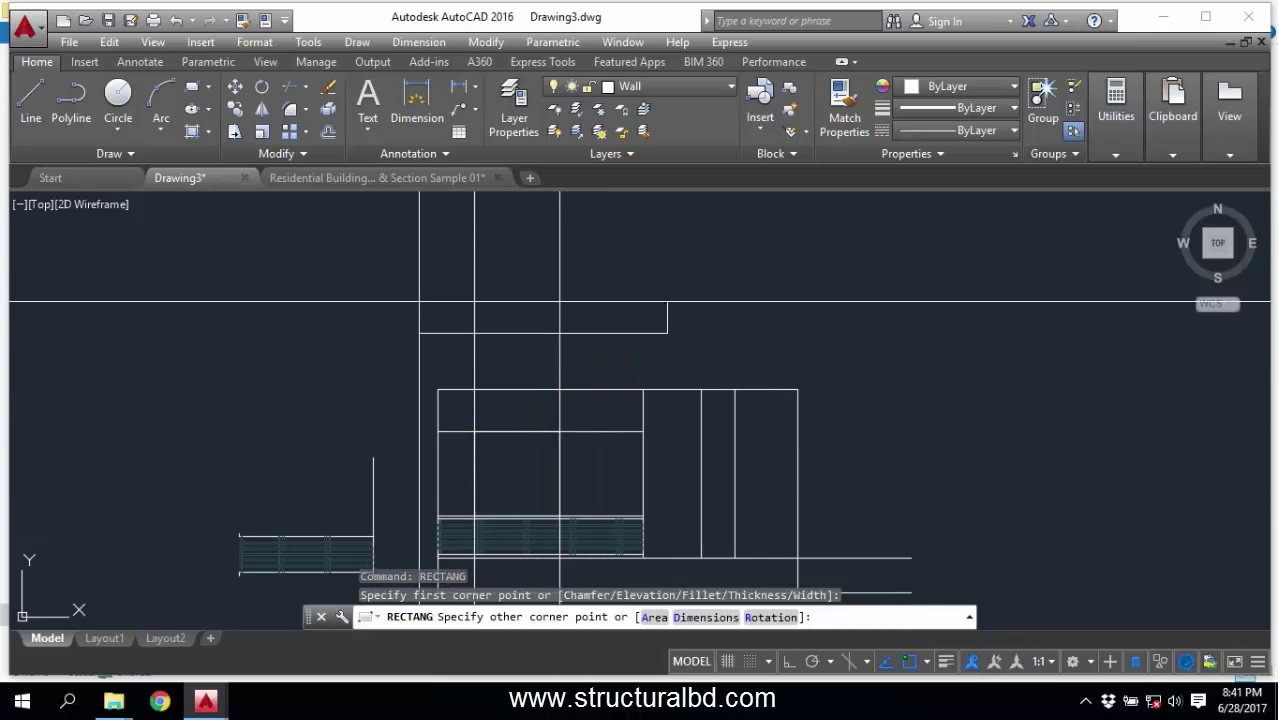
{"action": "left_click", "coordinate": [356, 296]}
{"action": "key", "text": "Escape"}
Delete the two construction lines together with the stray rectangle above the elevation.
{"action": "left_click", "coordinate": [667, 342]}
{"action": "left_click", "coordinate": [434, 260]}
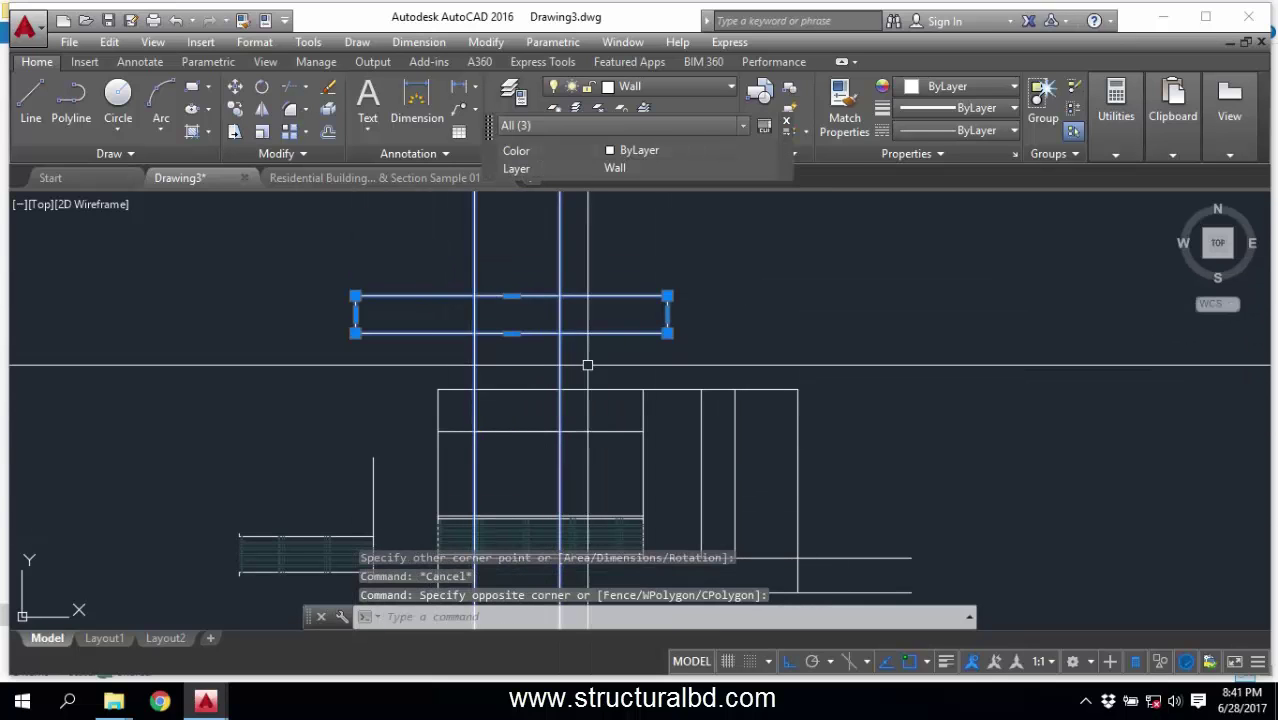
{"action": "key", "text": "Delete"}
{"action": "middle_click_drag", "start_coordinate": [521, 460], "coordinate": [553, 333]}
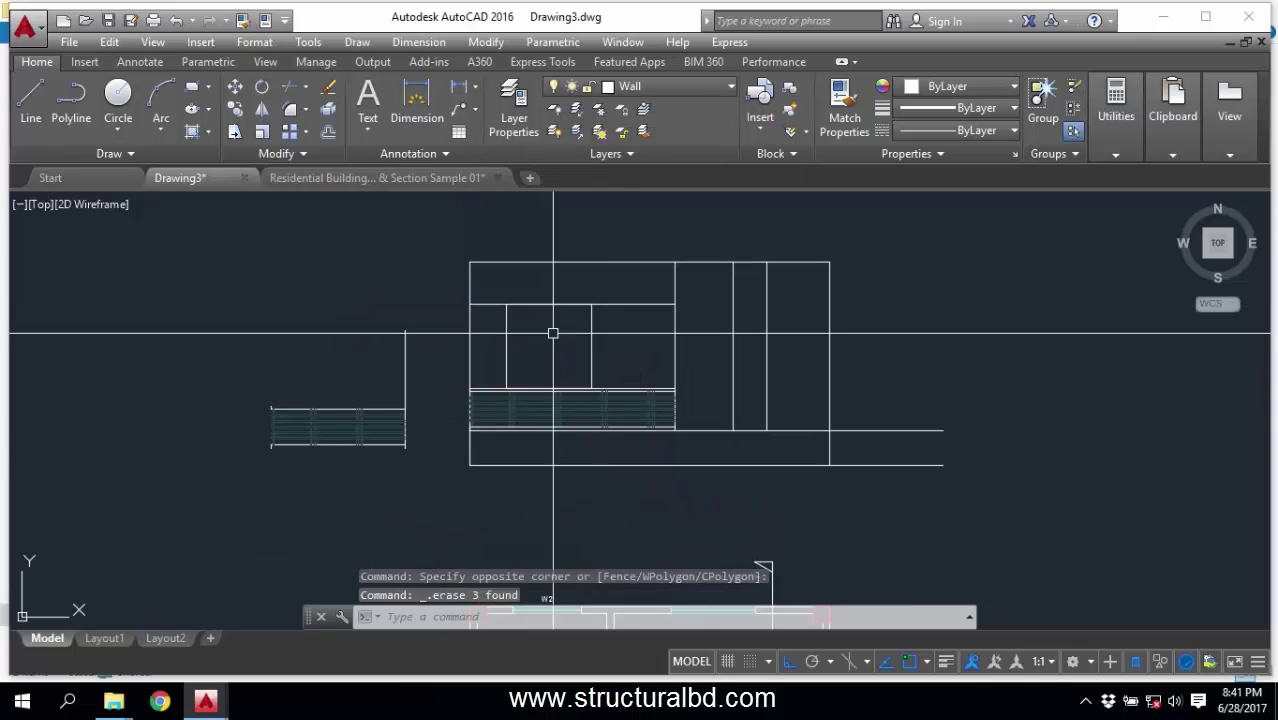
{"action": "left_click", "coordinate": [592, 325]}
{"action": "key", "text": "Escape"}
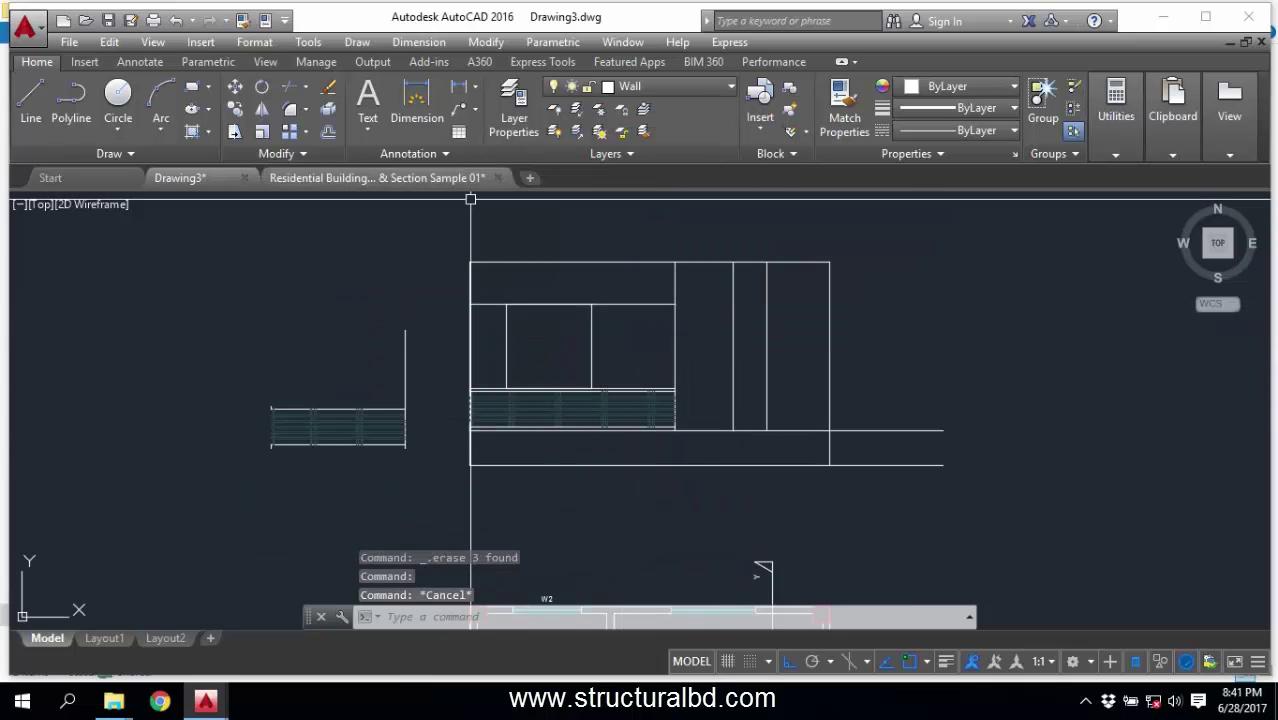
Copy the two-panel window above the railing, including its frame lines, from the Residential Building Elevation & Section Sample 01 drawing.
{"action": "left_click", "coordinate": [452, 179]}
{"action": "scroll", "coordinate": [585, 382], "scroll_direction": "down", "scroll_amount": 2}
{"action": "scroll", "coordinate": [680, 290], "scroll_direction": "up", "scroll_amount": 4}
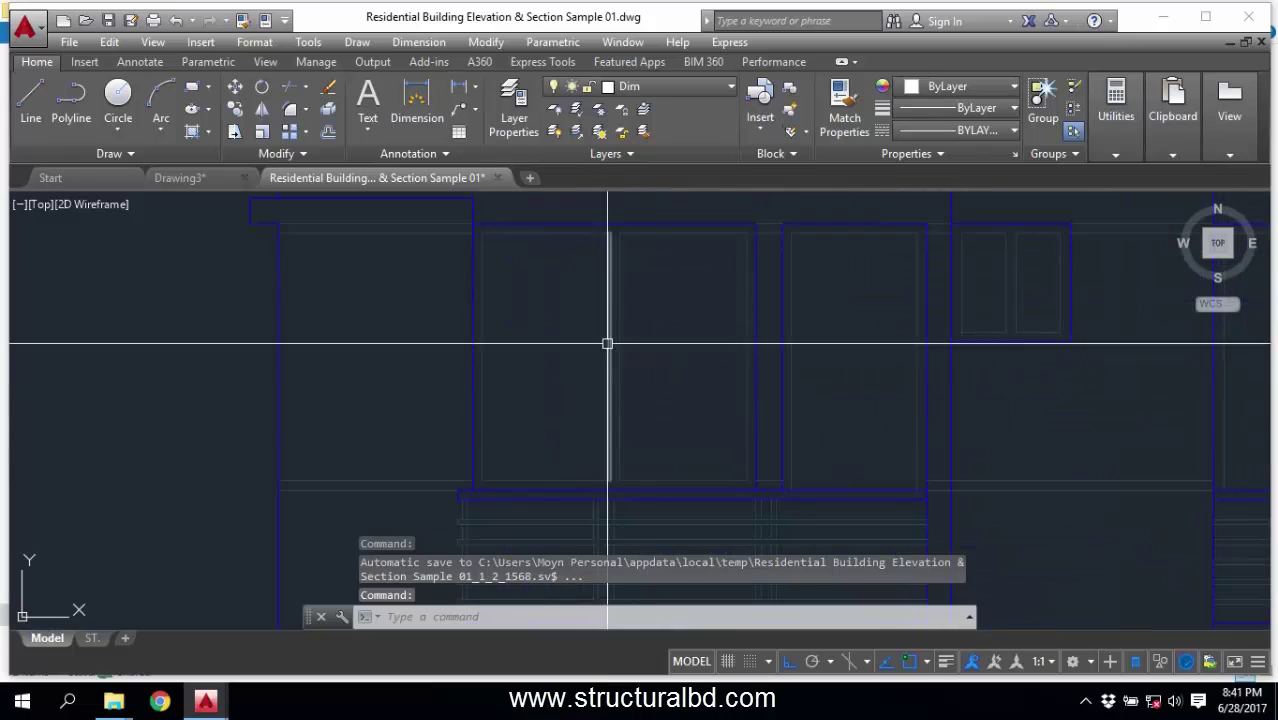
{"action": "left_click", "coordinate": [591, 226]}
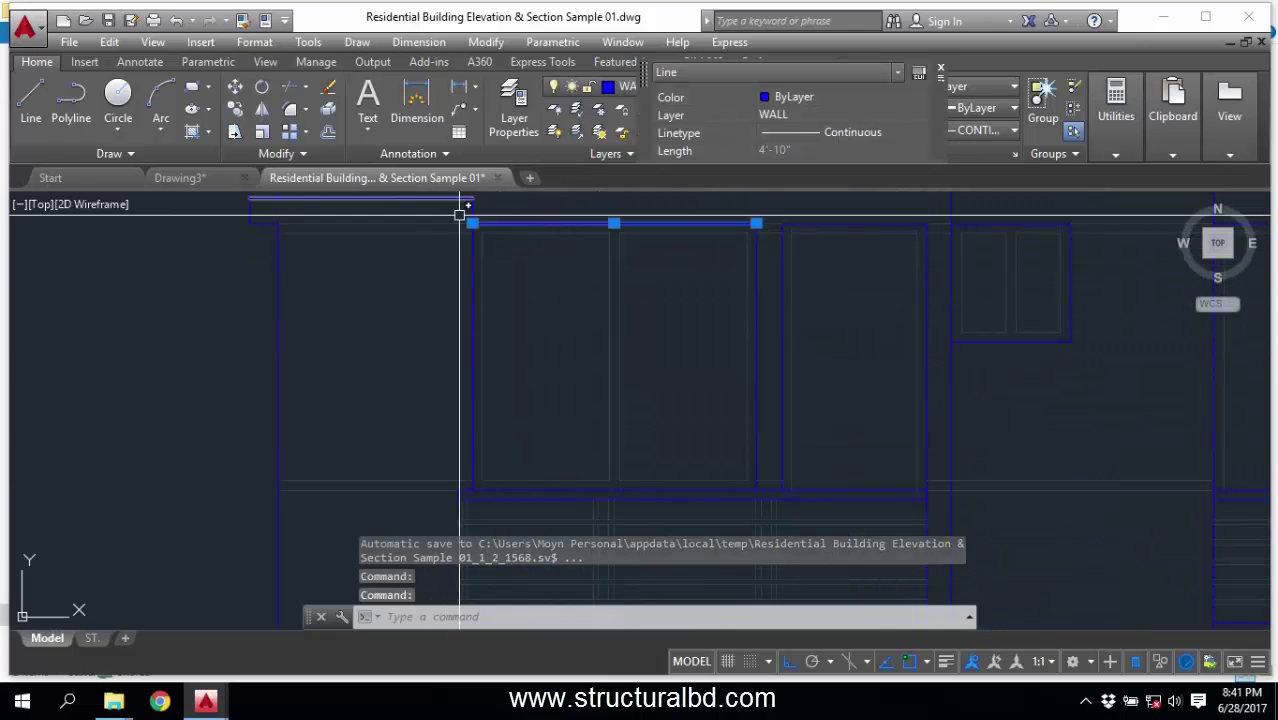
{"action": "left_click", "coordinate": [457, 216]}
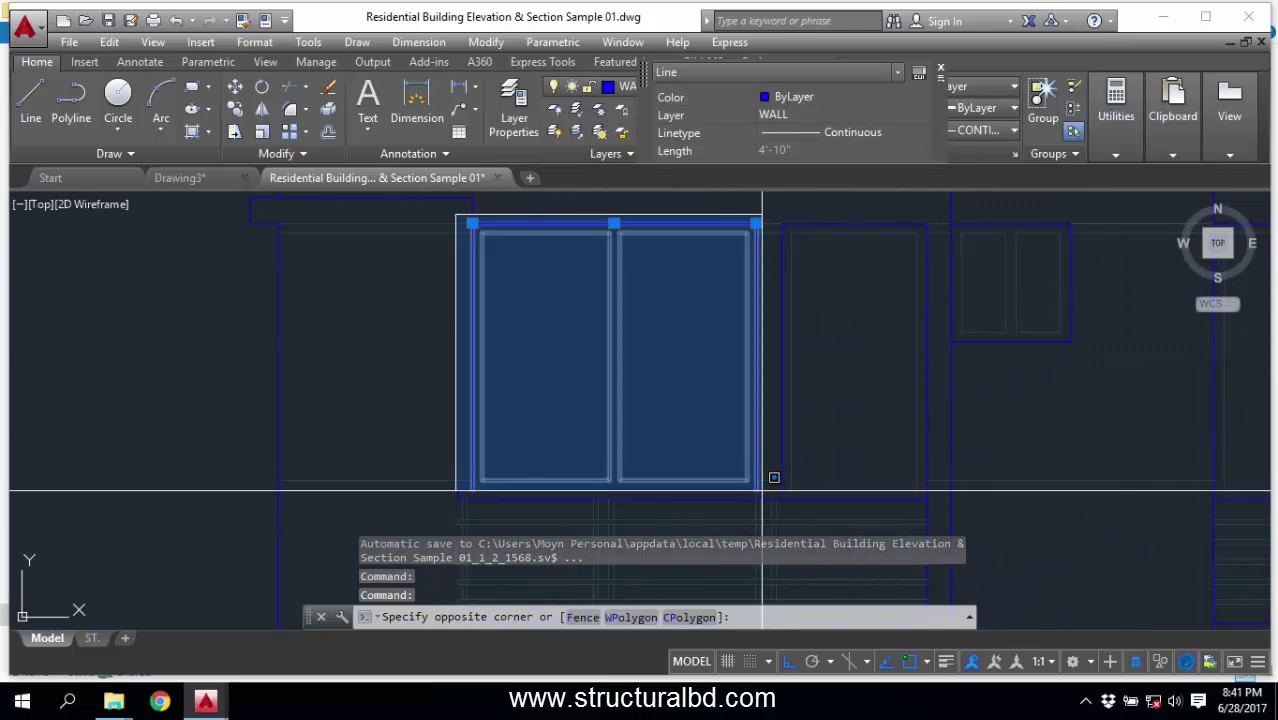
{"action": "left_click", "coordinate": [762, 491]}
{"action": "key", "text": "ctrl+c"}
Paste the copied window into Drawing3, in the empty area beside the elevation and above the sample railing.
{"action": "key", "text": "ctrl+Tab"}
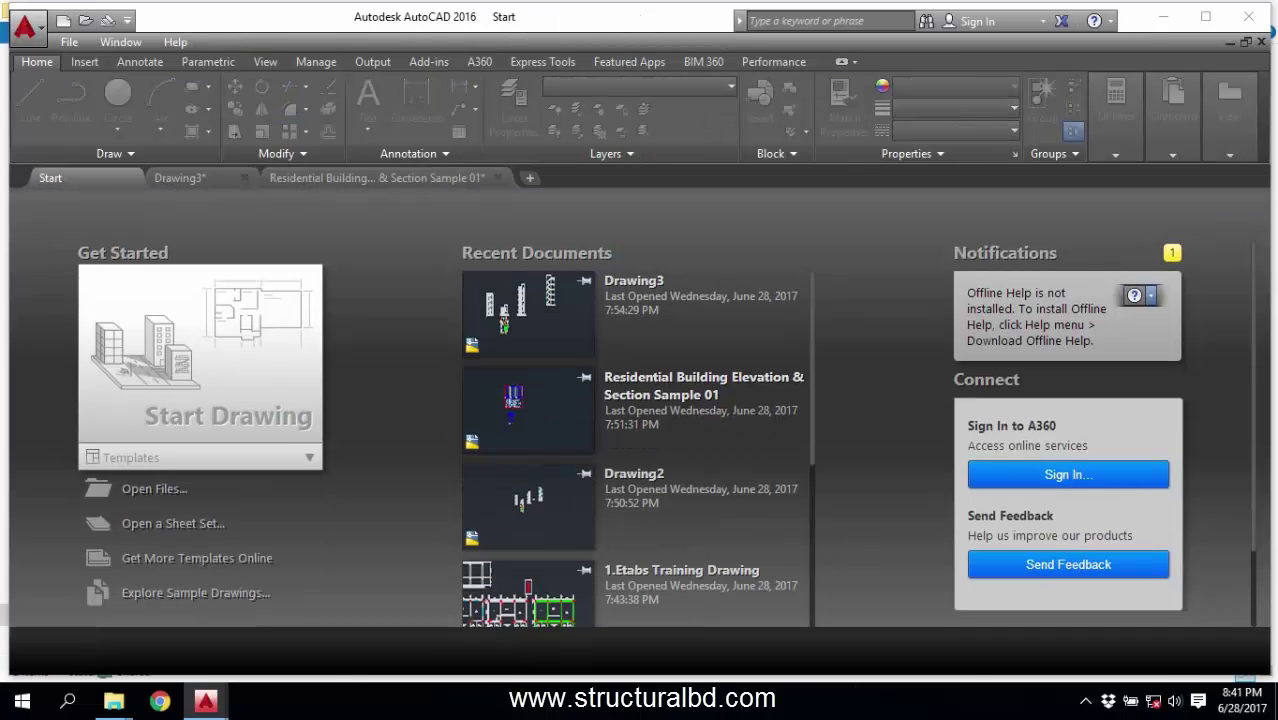
{"action": "key", "text": "ctrl+Tab"}
{"action": "key", "text": "ctrl+v"}
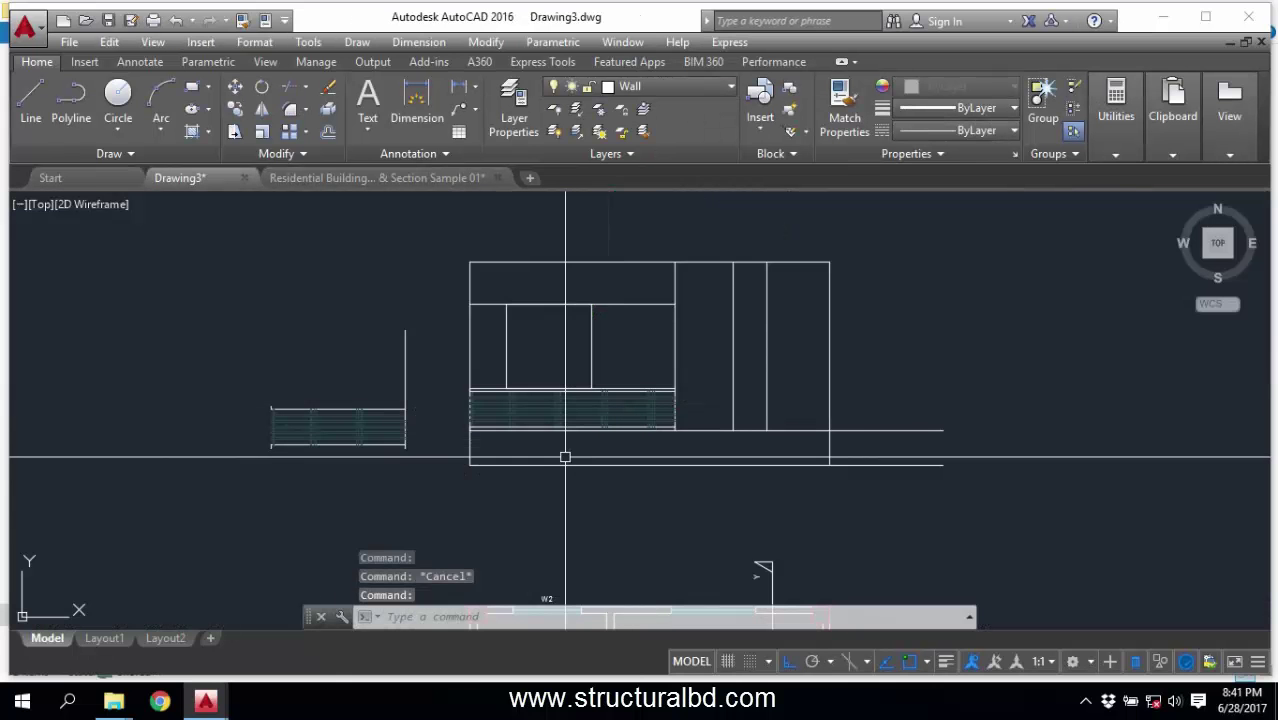
{"action": "middle_click_drag", "start_coordinate": [369, 333], "coordinate": [416, 397]}
{"action": "left_click", "coordinate": [361, 395]}
{"action": "scroll", "coordinate": [423, 401], "scroll_direction": "up", "scroll_amount": 2}
{"action": "key", "text": "Escape"}
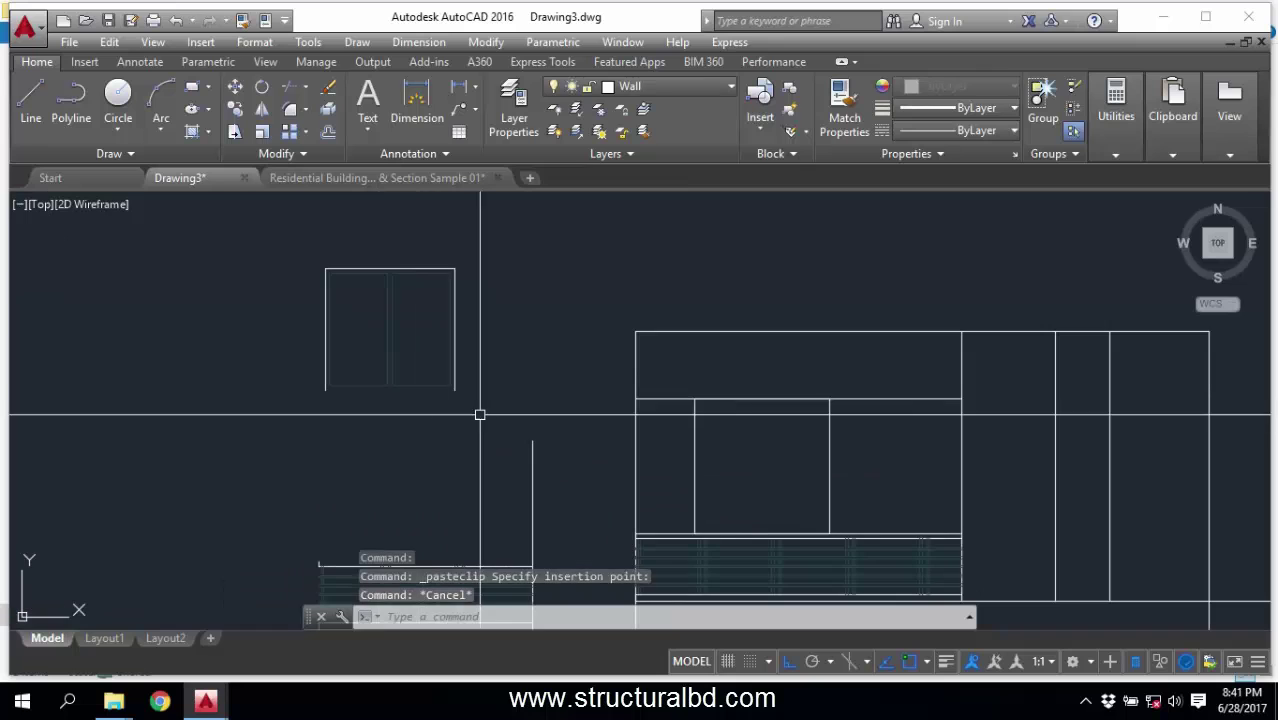
Move the pasted window by its upper-left corner onto the upper-left corner of the window opening rectangle.
{"action": "left_click", "coordinate": [502, 402]}
{"action": "left_click", "coordinate": [256, 233]}
{"action": "left_click", "coordinate": [234, 86]}
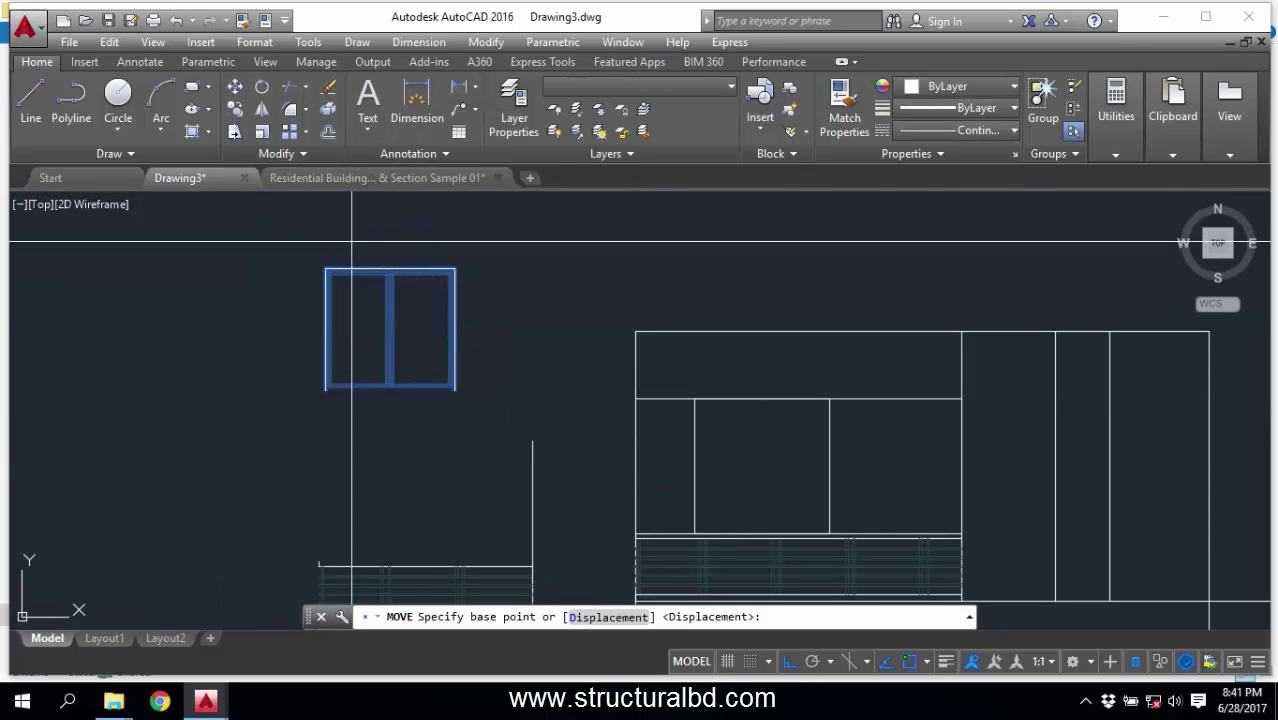
{"action": "left_click", "coordinate": [325, 268]}
{"action": "scroll", "coordinate": [722, 423], "scroll_direction": "up", "scroll_amount": 4}
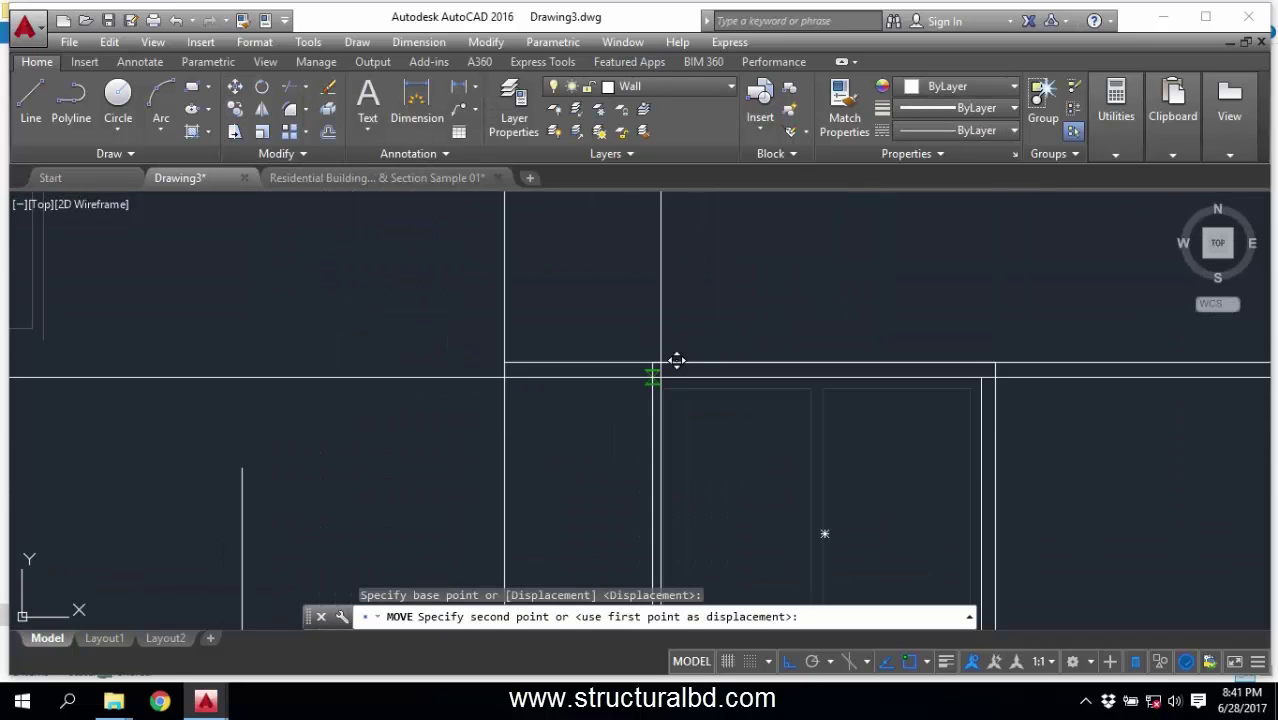
{"action": "left_click", "coordinate": [654, 362]}
{"action": "scroll", "coordinate": [563, 283], "scroll_direction": "down", "scroll_amount": 4}
{"action": "key", "text": "Escape"}
Stretch the lower part of the window's panels and right frame line down to the bottom edge of the opening.
{"action": "scroll", "coordinate": [736, 453], "scroll_direction": "up", "scroll_amount": 3}
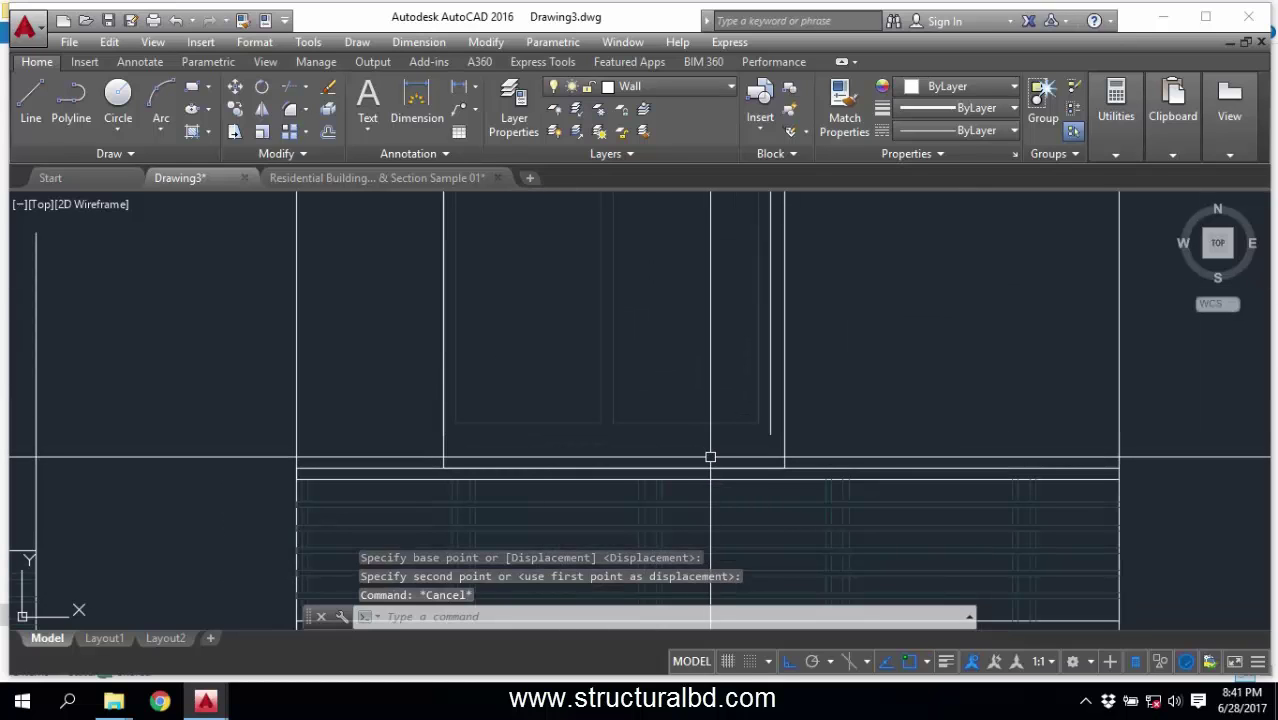
{"action": "type", "text": "s"}
{"action": "key", "text": "Return"}
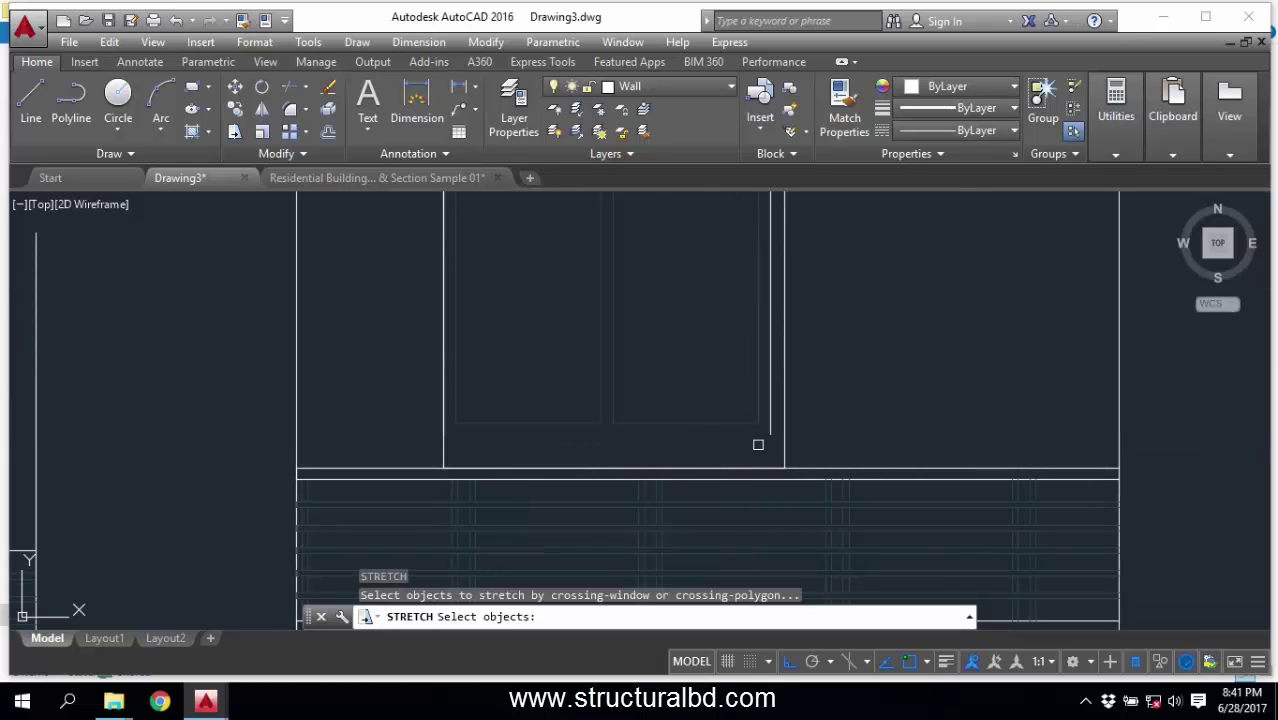
{"action": "scroll", "coordinate": [773, 444], "scroll_direction": "up", "scroll_amount": 2}
{"action": "key", "text": "Return"}
{"action": "left_click", "coordinate": [776, 445]}
{"action": "left_click", "coordinate": [766, 449]}
{"action": "key", "text": "Return"}
{"action": "left_click", "coordinate": [778, 443]}
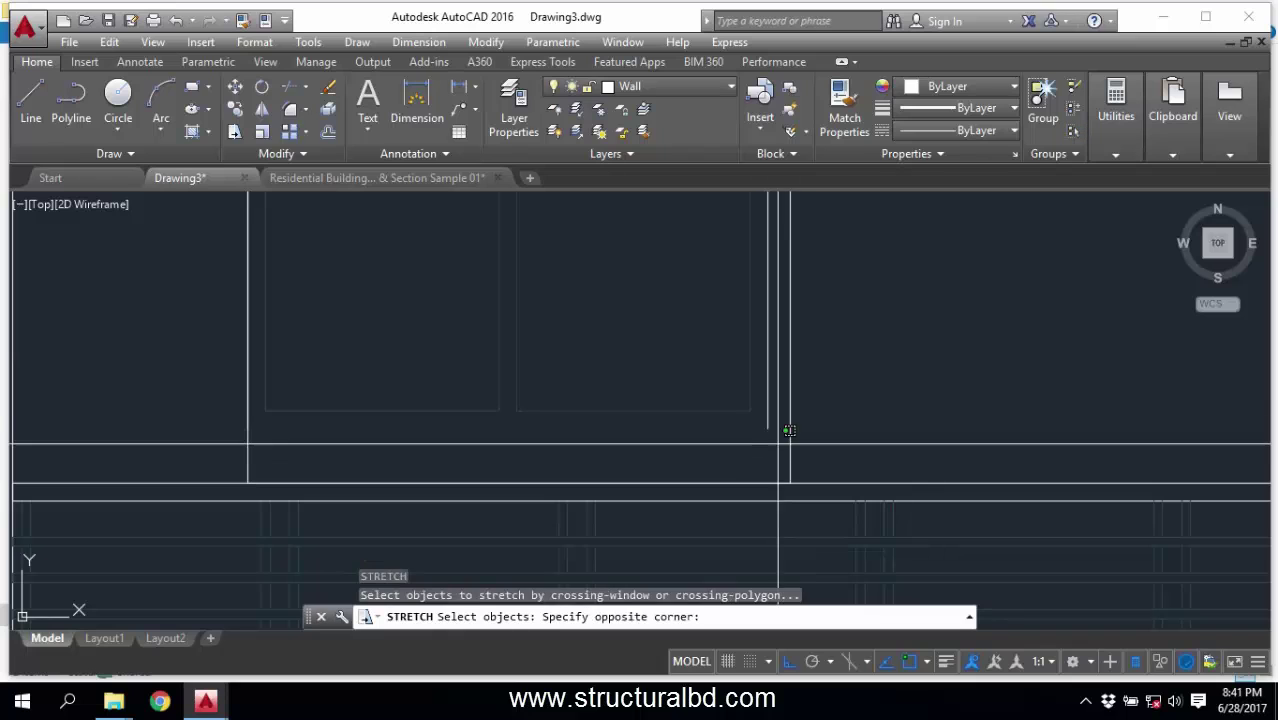
{"action": "left_click", "coordinate": [262, 357]}
{"action": "key", "text": "Return"}
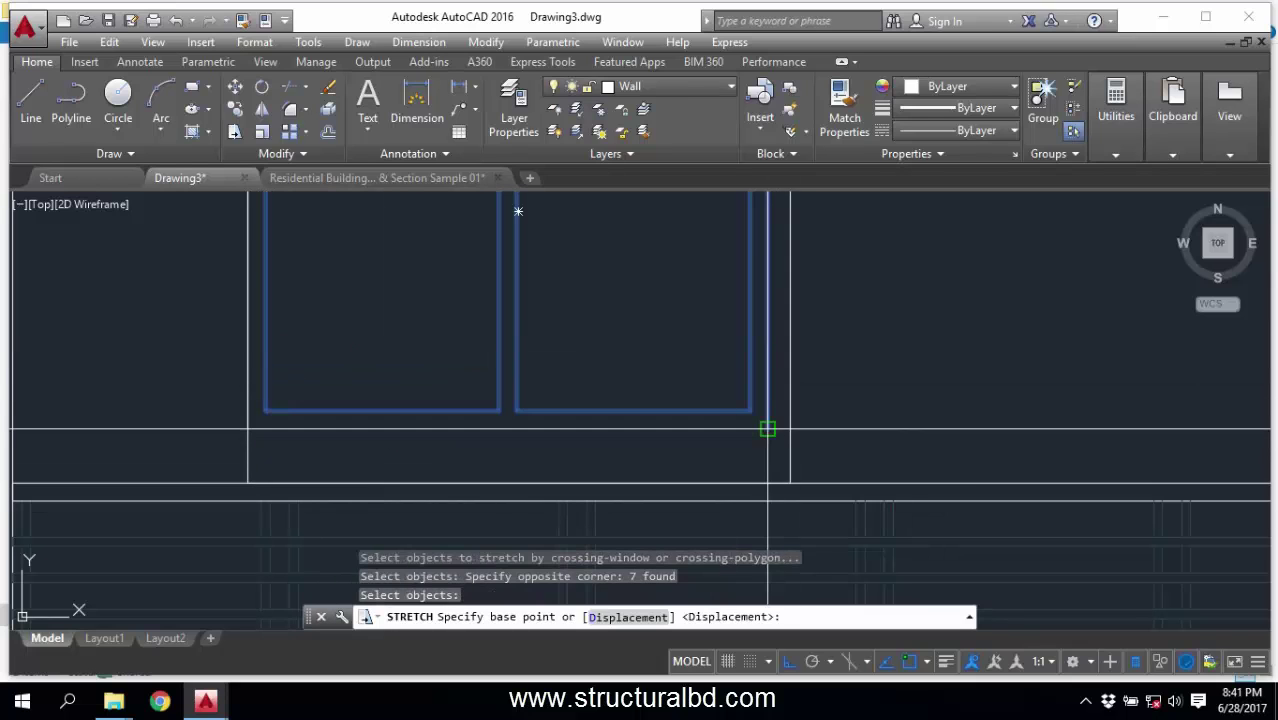
{"action": "left_click", "coordinate": [768, 429]}
{"action": "left_click", "coordinate": [768, 484]}
Stretch the right side of the window horizontally so its frame meets the right edge of the opening.
{"action": "key", "text": "Return"}
{"action": "scroll", "coordinate": [774, 487], "scroll_direction": "up", "scroll_amount": 5}
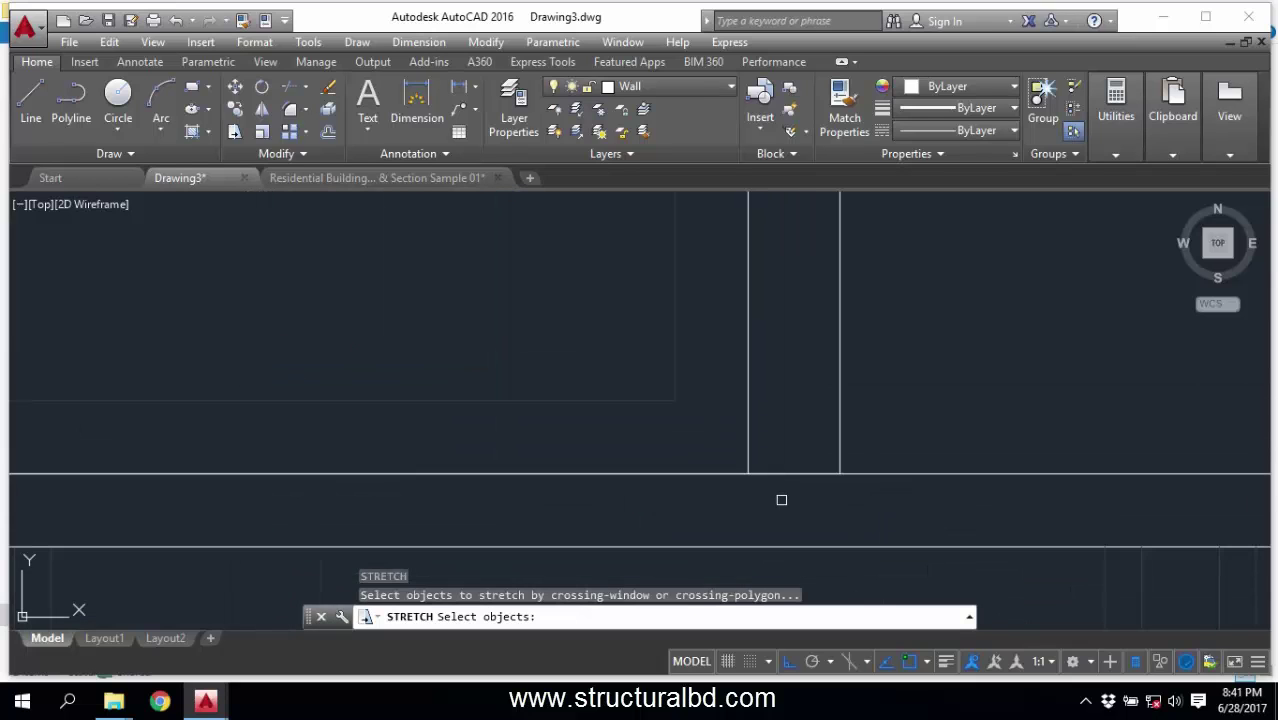
{"action": "left_click", "coordinate": [779, 498]}
{"action": "scroll", "coordinate": [770, 494], "scroll_direction": "down", "scroll_amount": 8}
{"action": "scroll", "coordinate": [705, 308], "scroll_direction": "down", "scroll_amount": 2}
{"action": "middle_click_drag", "start_coordinate": [691, 276], "coordinate": [681, 357]}
{"action": "left_click", "coordinate": [684, 265]}
{"action": "scroll", "coordinate": [710, 283], "scroll_direction": "up", "scroll_amount": 5}
{"action": "key", "text": "Return"}
{"action": "left_click", "coordinate": [743, 313]}
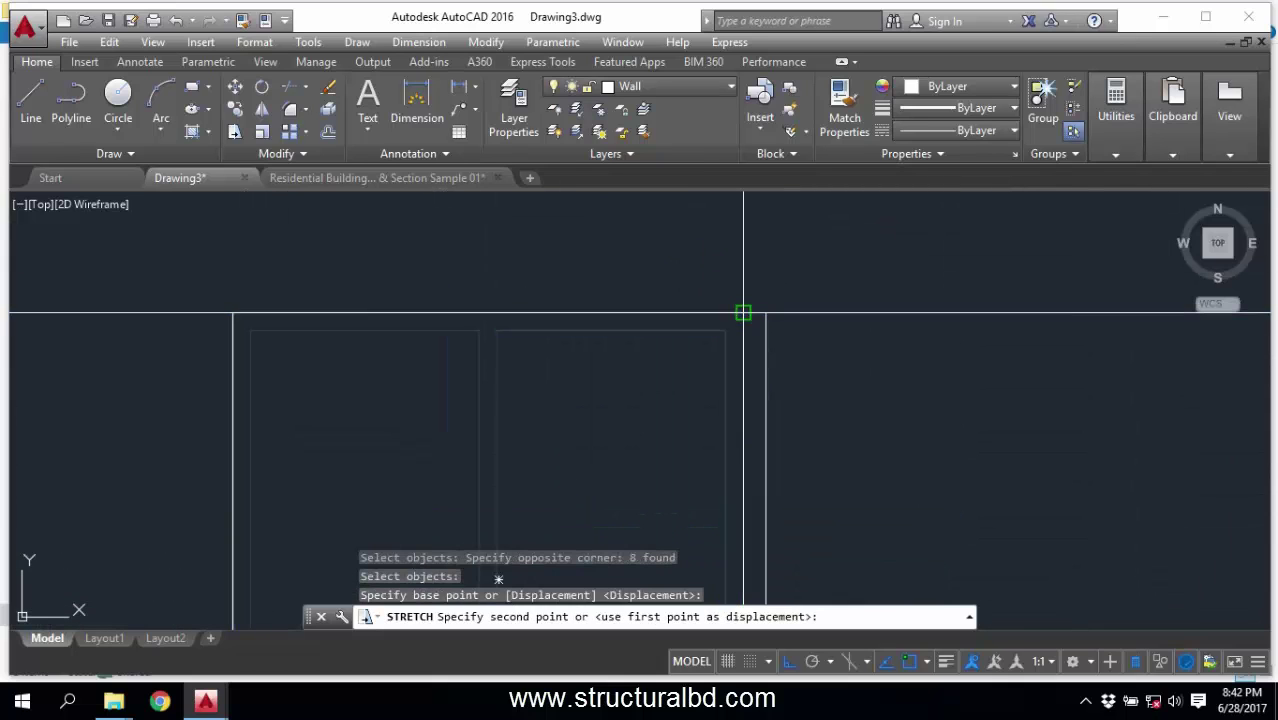
{"action": "left_click", "coordinate": [765, 313]}
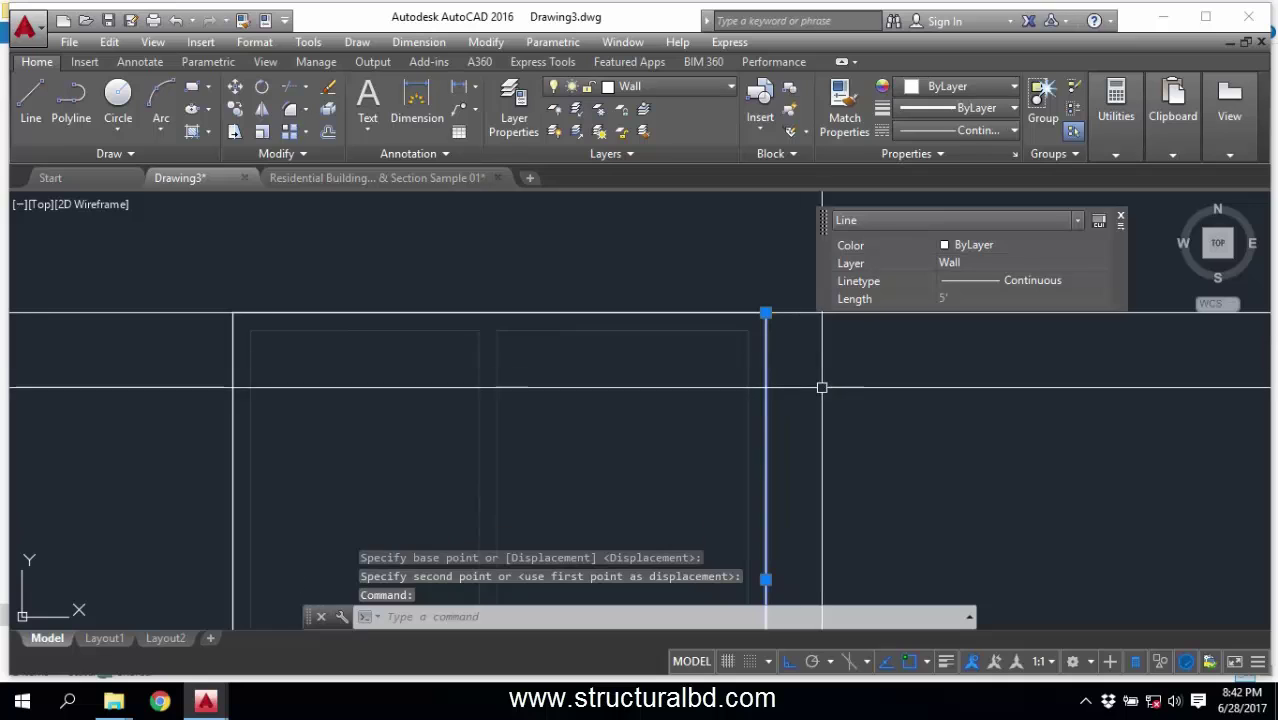
Delete the window's right frame line that overlaps the opening rectangle's edge.
{"action": "key", "text": "Delete"}
{"action": "scroll", "coordinate": [759, 275], "scroll_direction": "down", "scroll_amount": 2}
{"action": "key", "text": "Delete"}
{"action": "scroll", "coordinate": [661, 496], "scroll_direction": "up", "scroll_amount": 3}
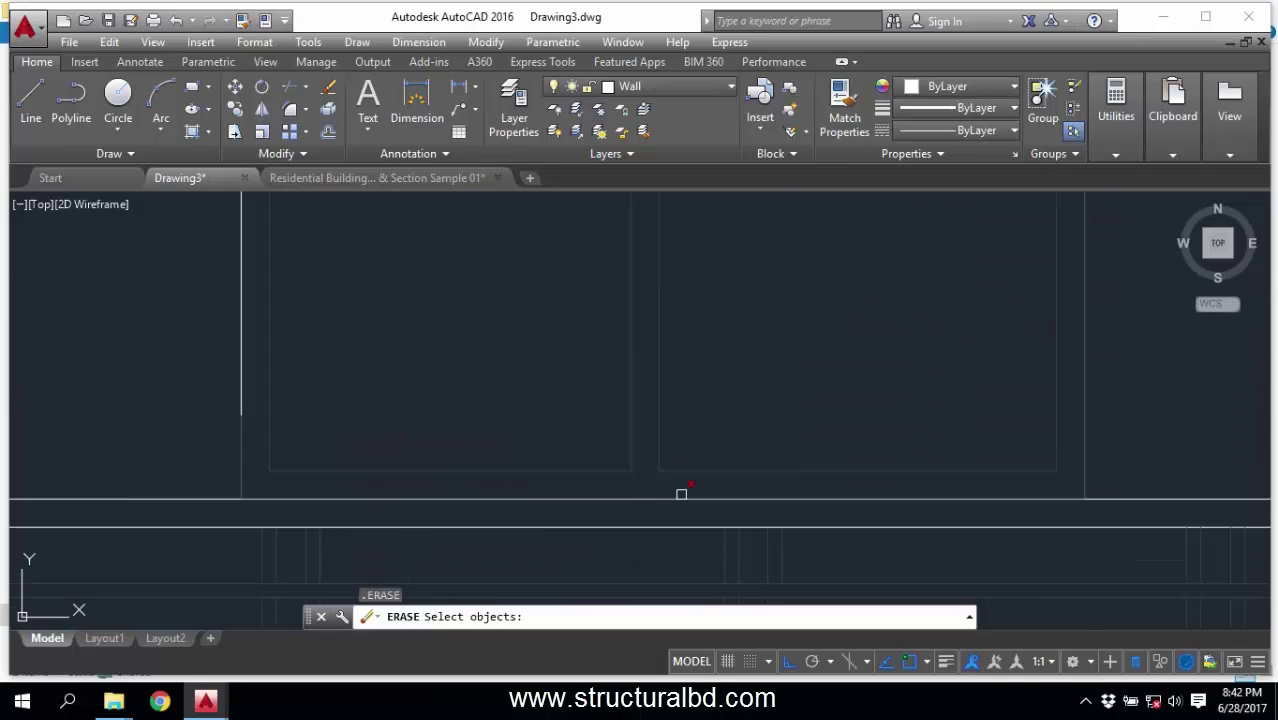
Stretch the window's middle division about 1 1/2 inches to the right to even out its two panels.
{"action": "scroll", "coordinate": [679, 472], "scroll_direction": "down", "scroll_amount": 2}
{"action": "left_click", "coordinate": [673, 308]}
{"action": "key", "text": "Return"}
{"action": "scroll", "coordinate": [707, 337], "scroll_direction": "up", "scroll_amount": 3}
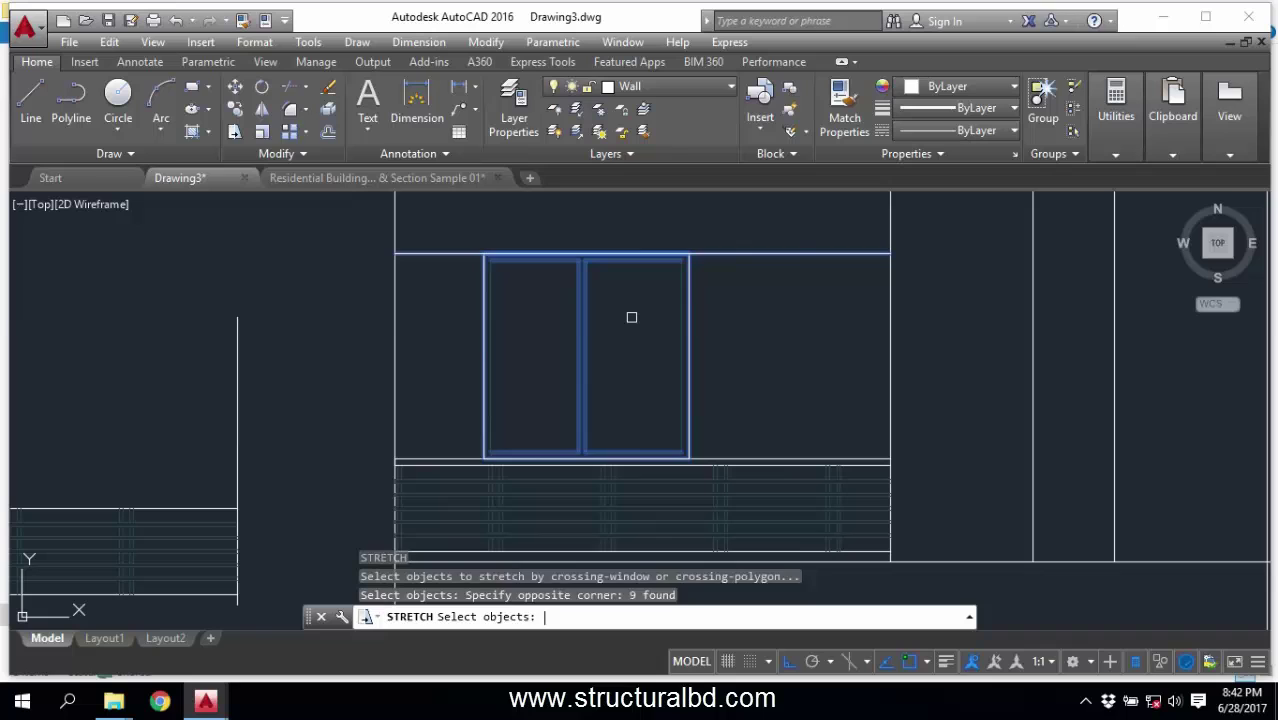
{"action": "key", "text": "Return"}
{"action": "left_click", "coordinate": [615, 324]}
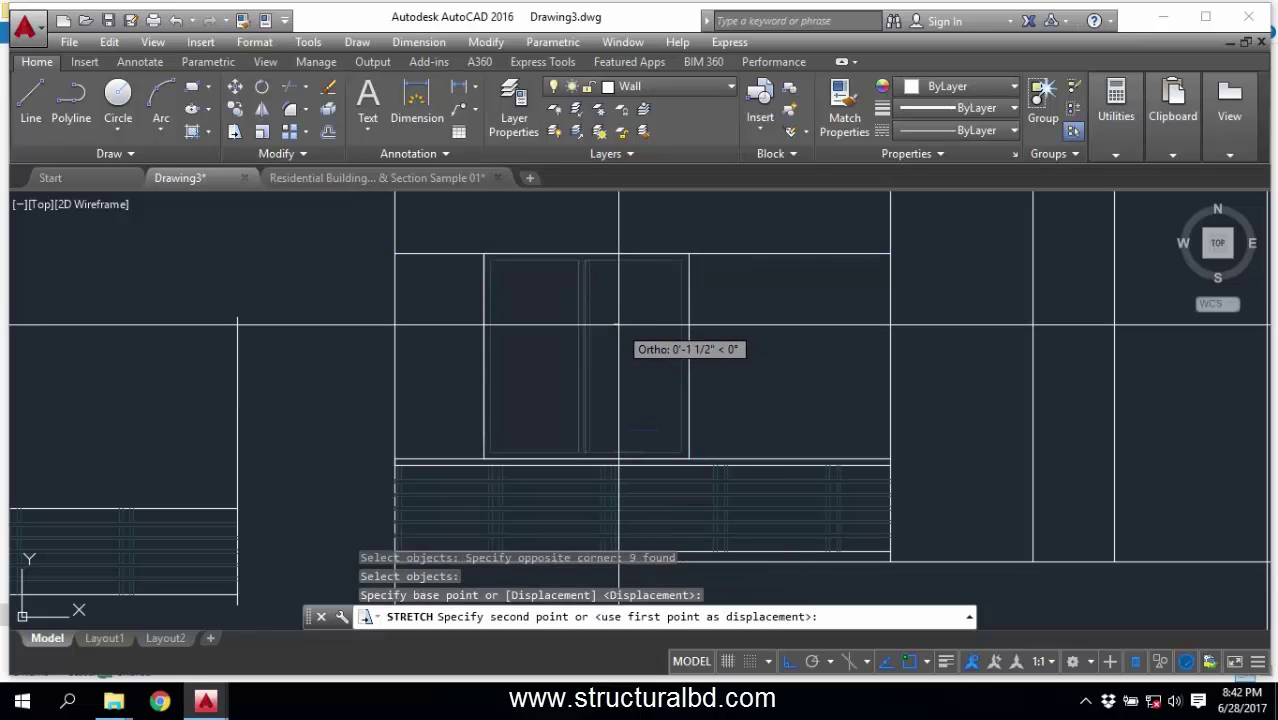
{"action": "left_click", "coordinate": [618, 326]}
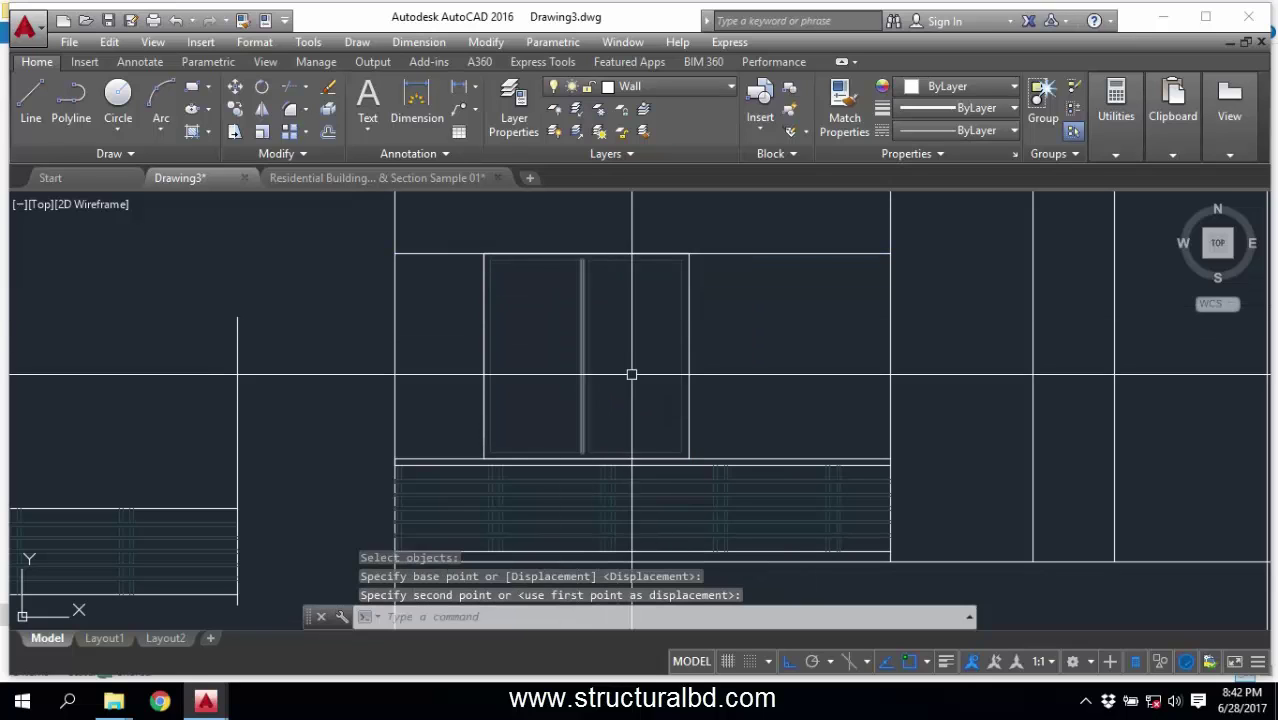
Draw a vertical construction line in the floor plan through the left face of the column beside the veranda door.
{"action": "scroll", "coordinate": [631, 374], "scroll_direction": "down", "scroll_amount": 6}
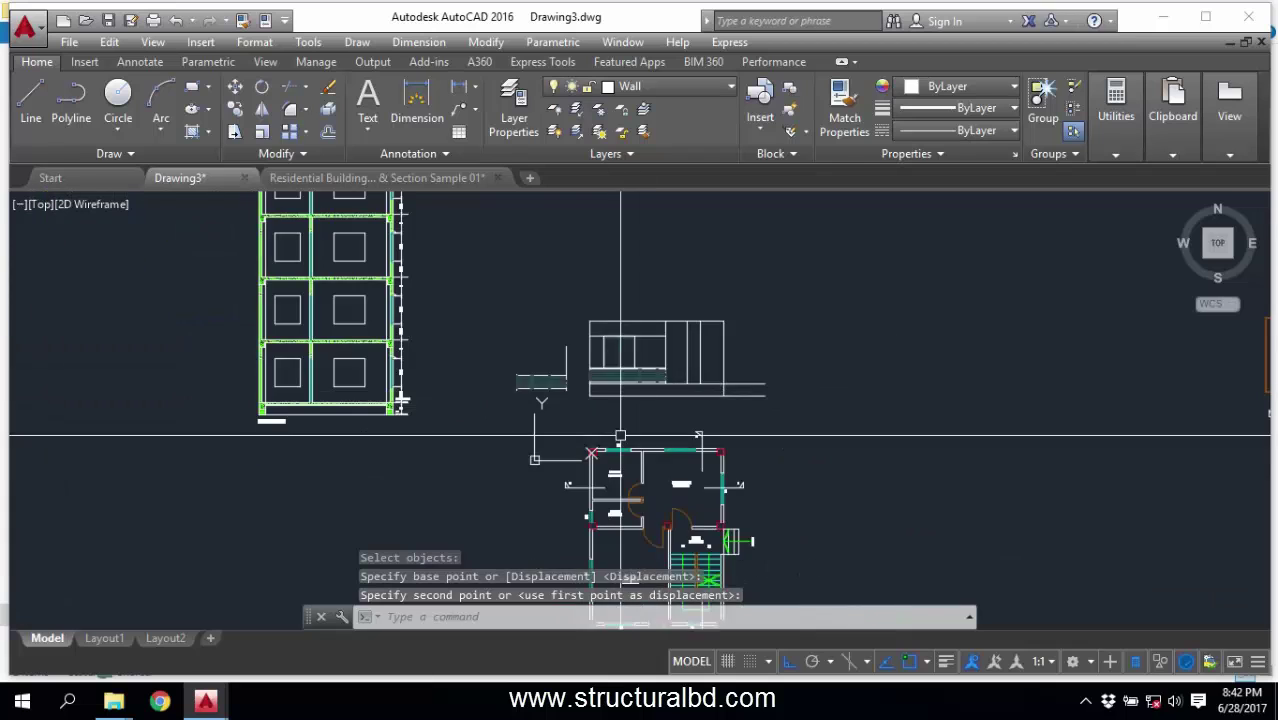
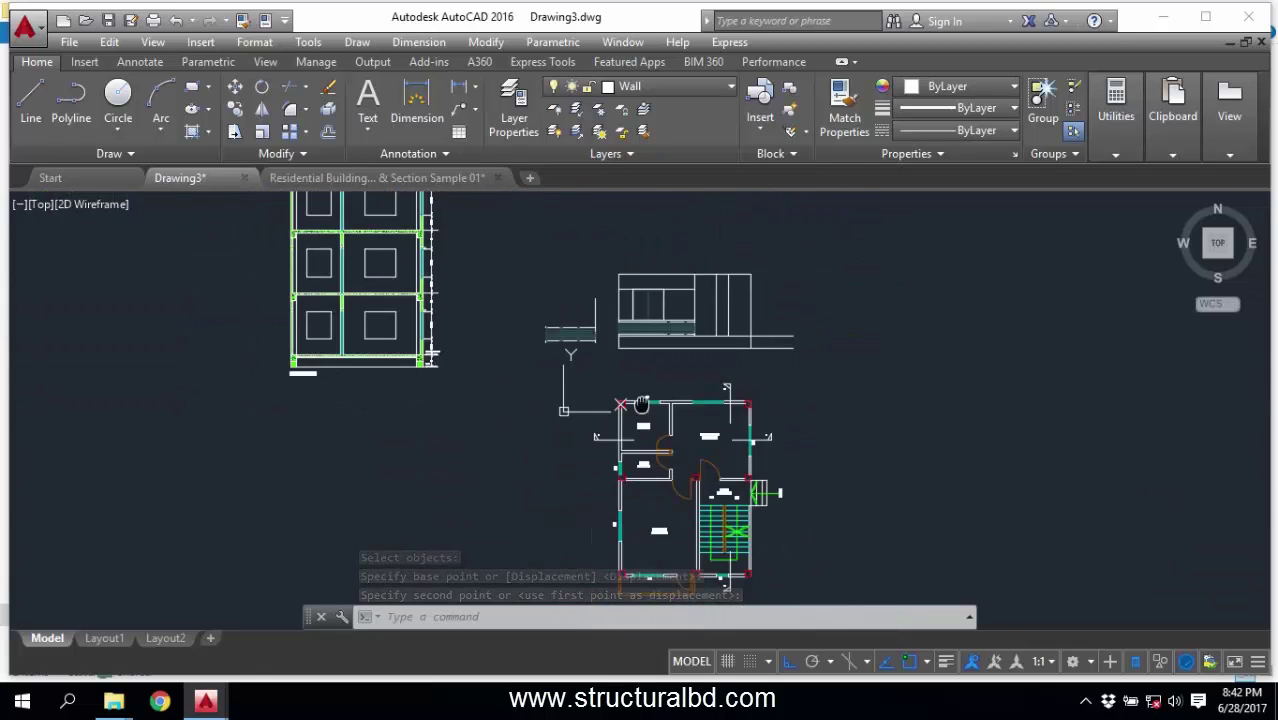
{"action": "scroll", "coordinate": [710, 437], "scroll_direction": "up", "scroll_amount": 6}
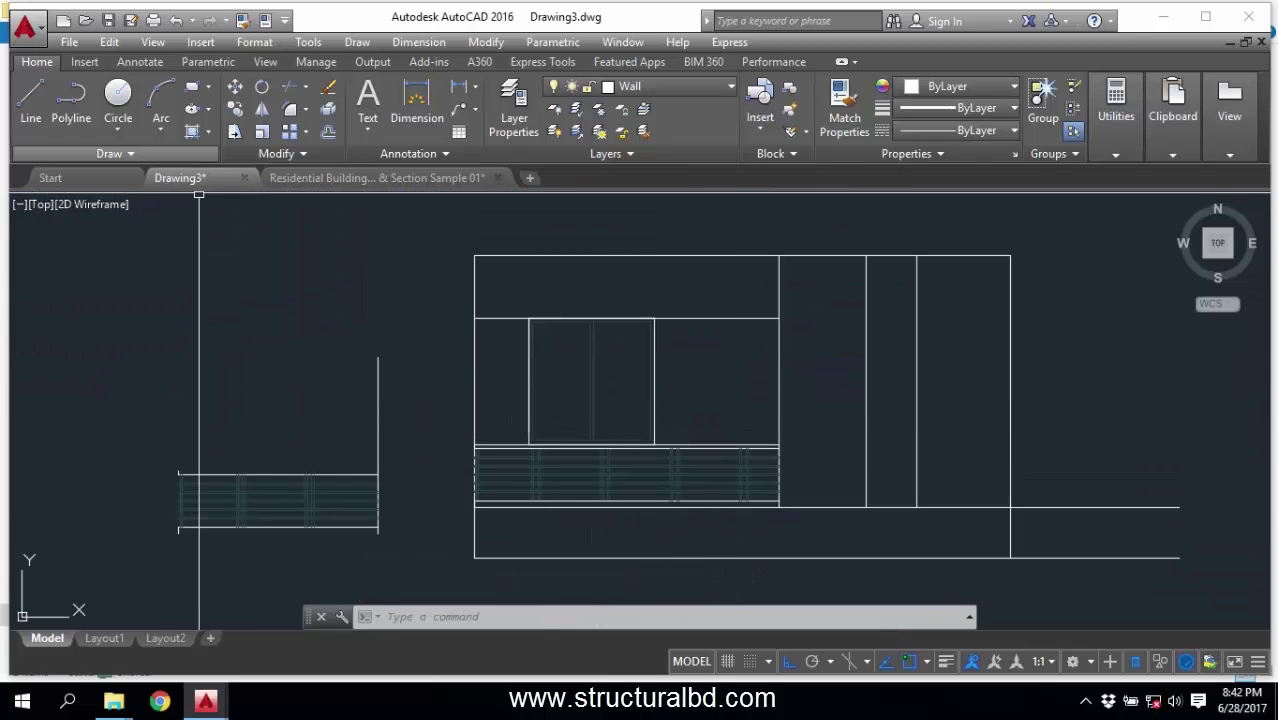
{"action": "left_click", "coordinate": [124, 154]}
{"action": "scroll", "coordinate": [680, 356], "scroll_direction": "down", "scroll_amount": 6}
{"action": "middle_click_drag", "start_coordinate": [690, 488], "coordinate": [665, 364]}
{"action": "scroll", "coordinate": [656, 499], "scroll_direction": "up", "scroll_amount": 10}
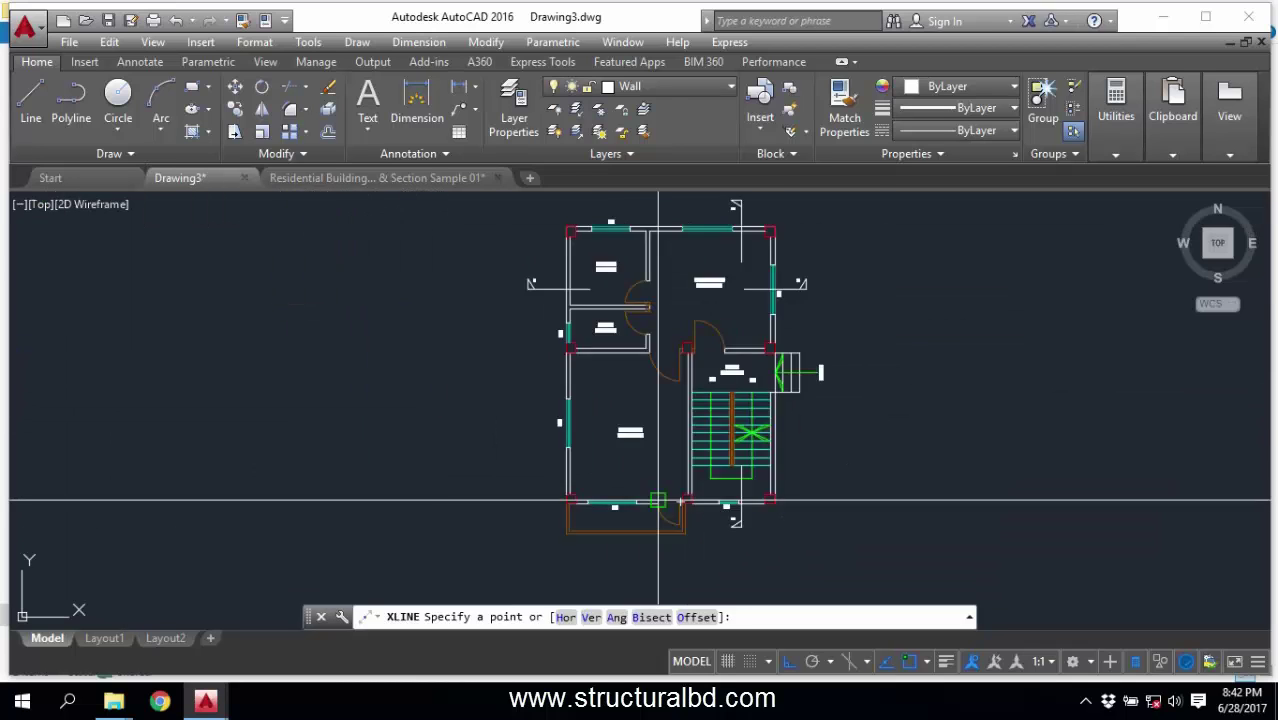
{"action": "left_click", "coordinate": [750, 454]}
{"action": "left_click", "coordinate": [749, 280]}
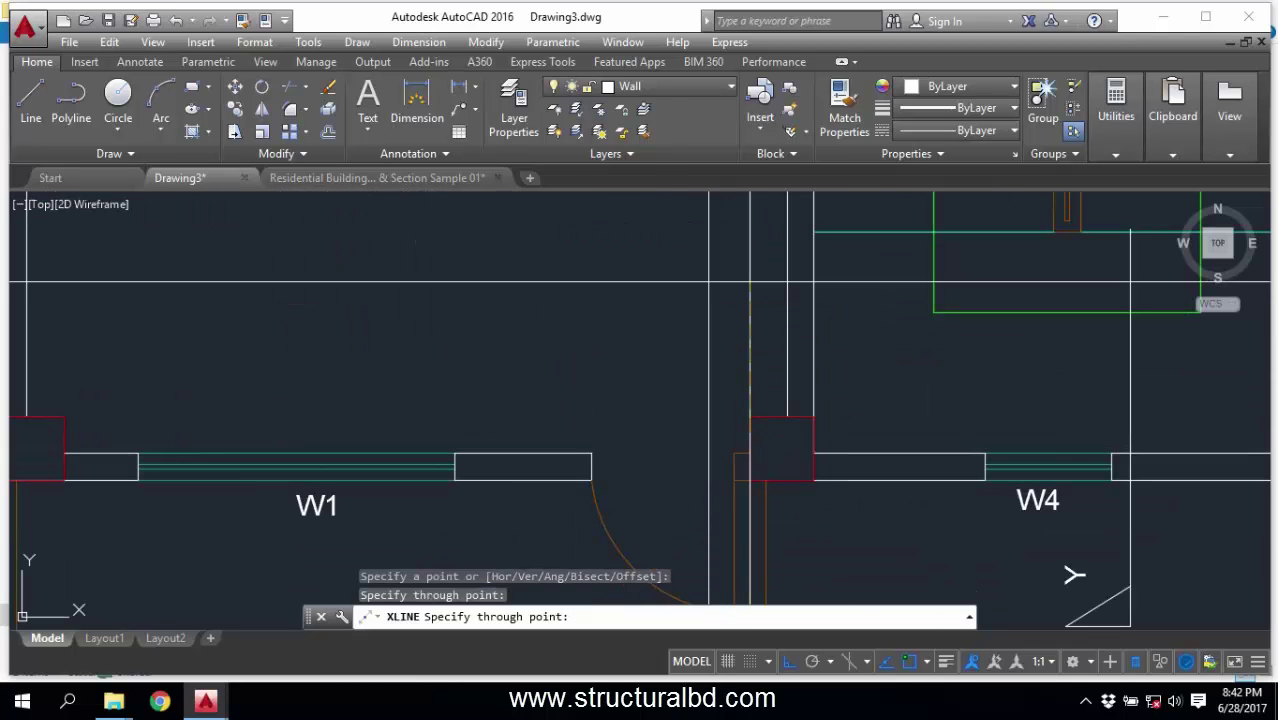
{"action": "key", "text": "Return"}
Draw another vertical construction line through the end of the W1 wall at the veranda door opening.
{"action": "right_click", "coordinate": [577, 271]}
{"action": "left_click", "coordinate": [618, 283]}
{"action": "left_click", "coordinate": [592, 453]}
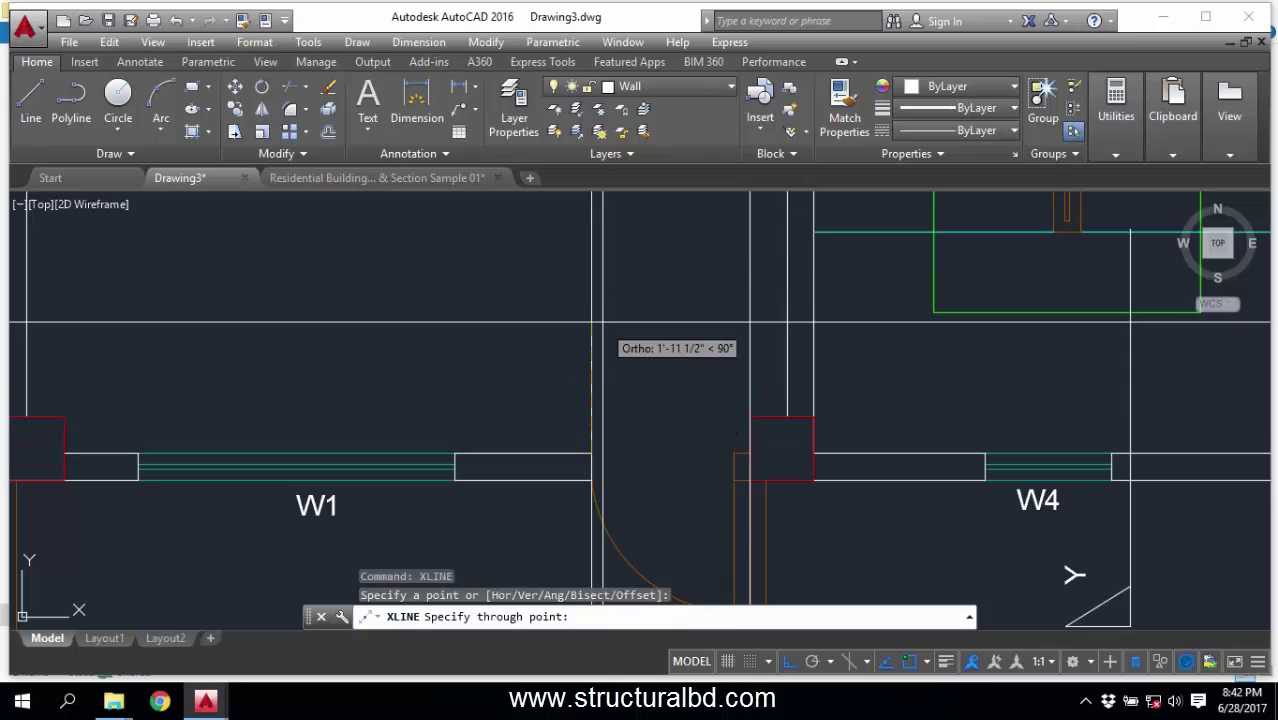
{"action": "left_click", "coordinate": [599, 314]}
{"action": "key", "text": "Return"}
Draw the door opening in the elevation as a rectangle between the two construction lines, from the window-head line down to the railing top.
{"action": "scroll", "coordinate": [653, 483], "scroll_direction": "down", "scroll_amount": 8}
{"action": "middle_click_drag", "start_coordinate": [654, 276], "coordinate": [634, 385]}
{"action": "middle_click_drag", "start_coordinate": [628, 264], "coordinate": [601, 472]}
{"action": "scroll", "coordinate": [603, 373], "scroll_direction": "up", "scroll_amount": 8}
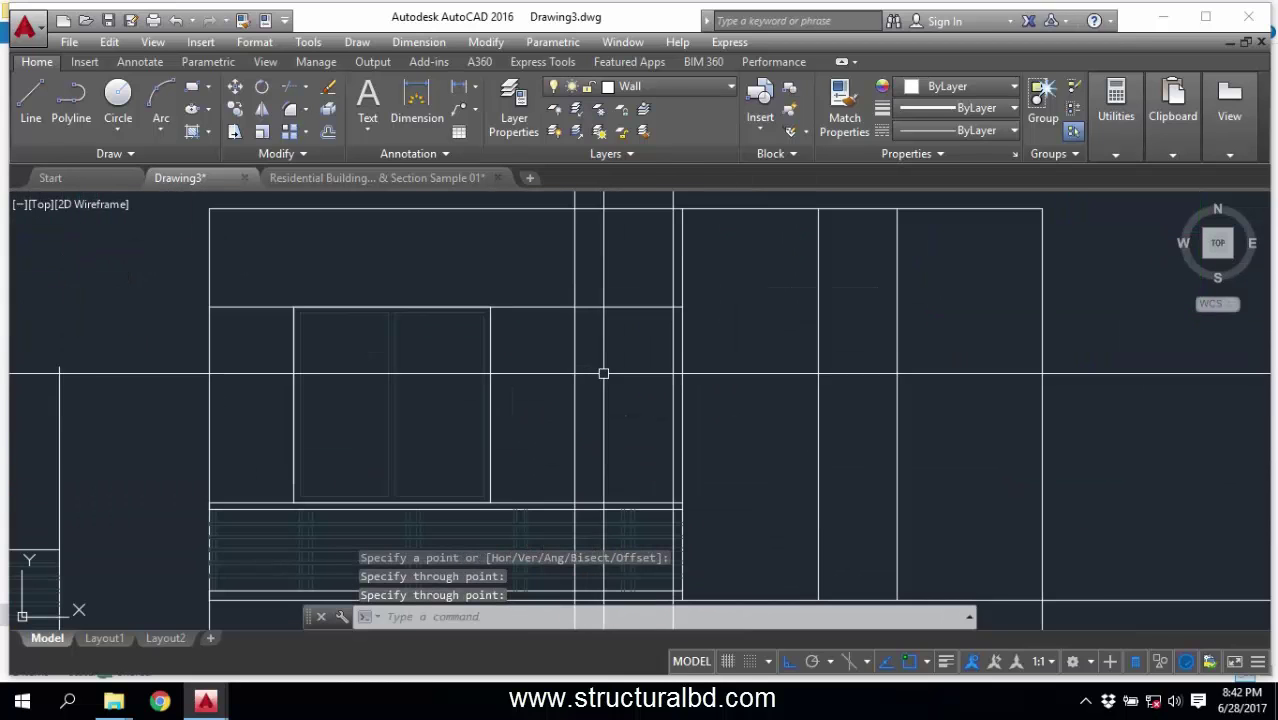
{"action": "left_click", "coordinate": [192, 87]}
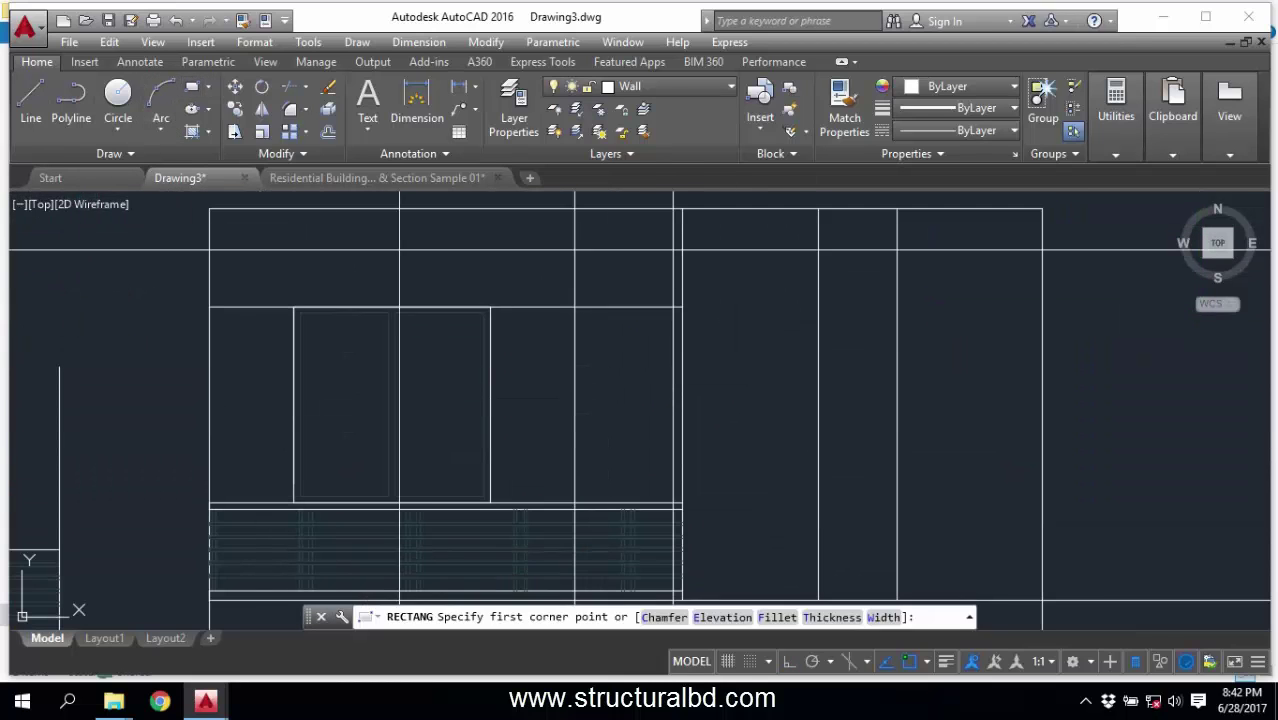
{"action": "left_click", "coordinate": [575, 308]}
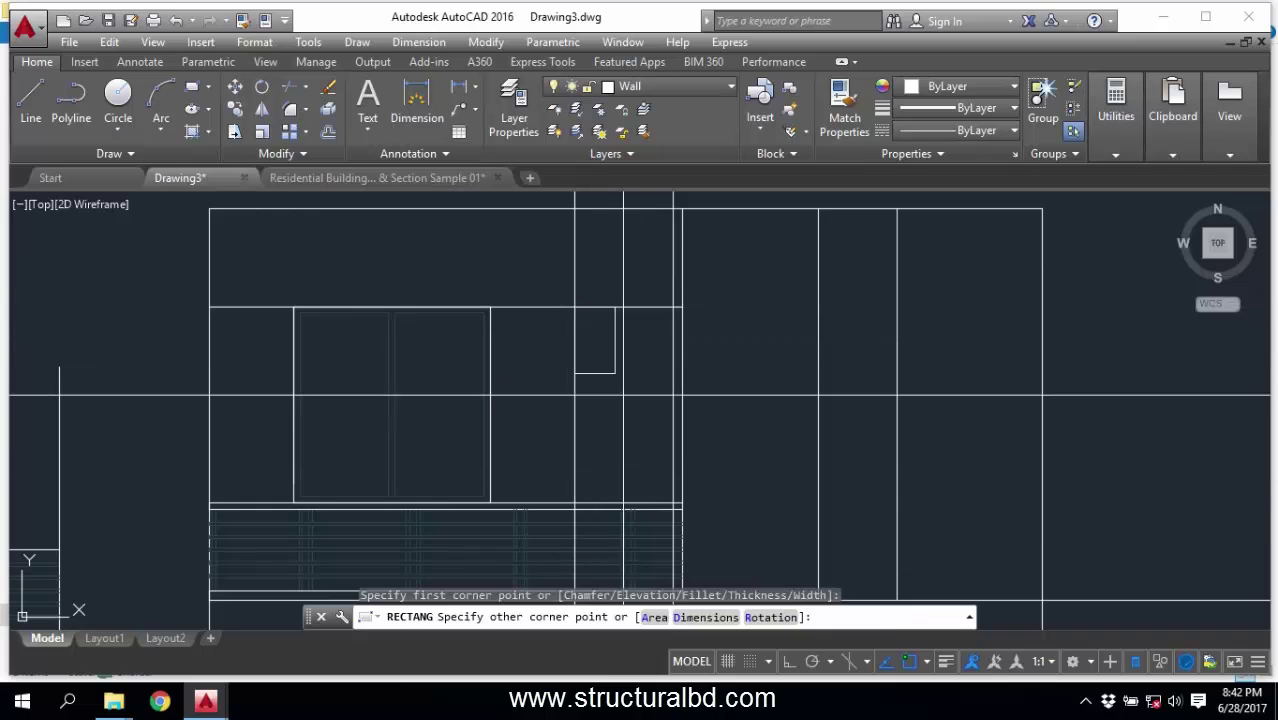
{"action": "left_click", "coordinate": [673, 503]}
Delete the two vertical construction lines running through the door opening.
{"action": "scroll", "coordinate": [696, 467], "scroll_direction": "down", "scroll_amount": 5}
{"action": "left_click", "coordinate": [697, 351]}
{"action": "left_click", "coordinate": [579, 286]}
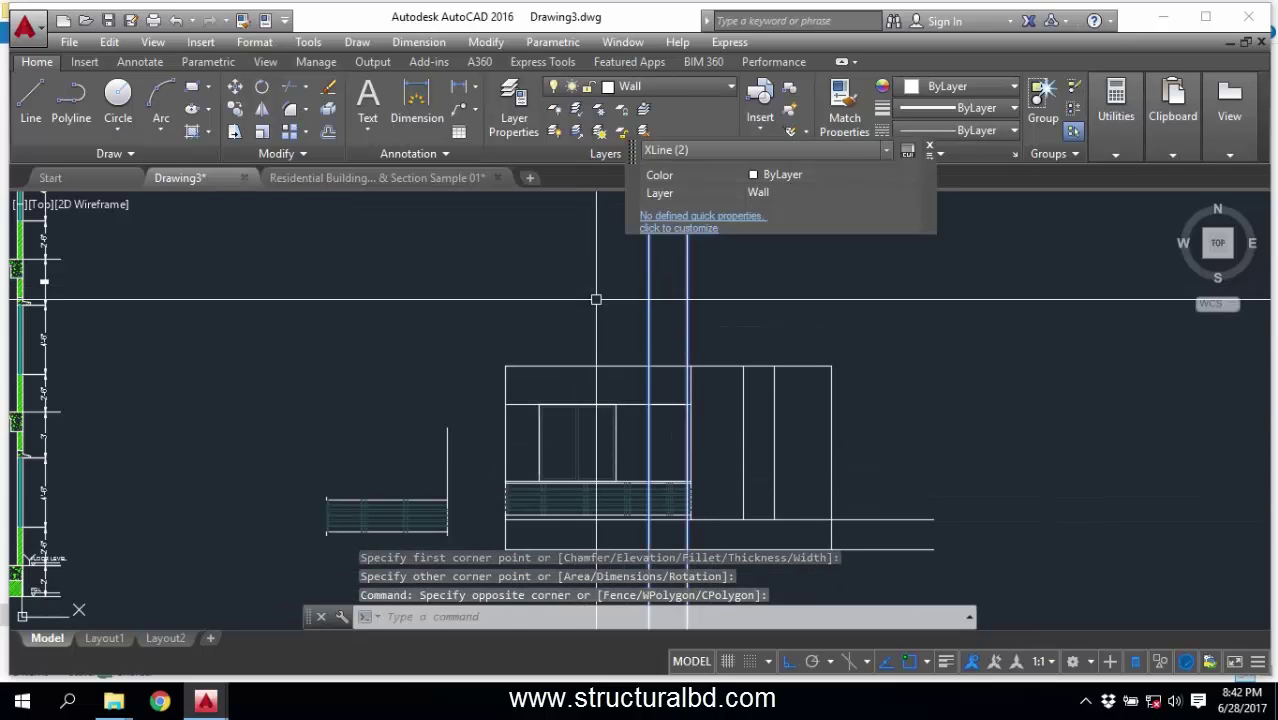
{"action": "key", "text": "Delete"}
{"action": "scroll", "coordinate": [650, 440], "scroll_direction": "up", "scroll_amount": 4}
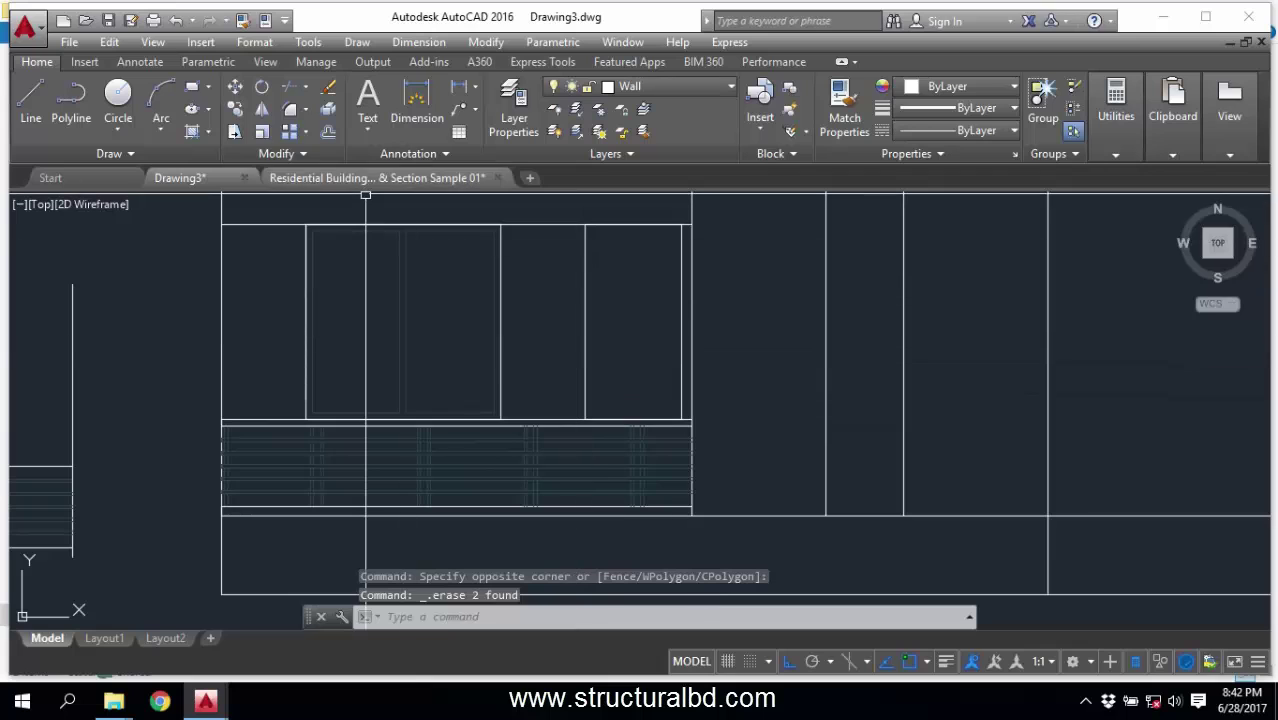
Copy the six door frame lines, including the right edge line, from the Residential Building Elevation & Section Sample 01 drawing.
{"action": "left_click", "coordinate": [378, 177]}
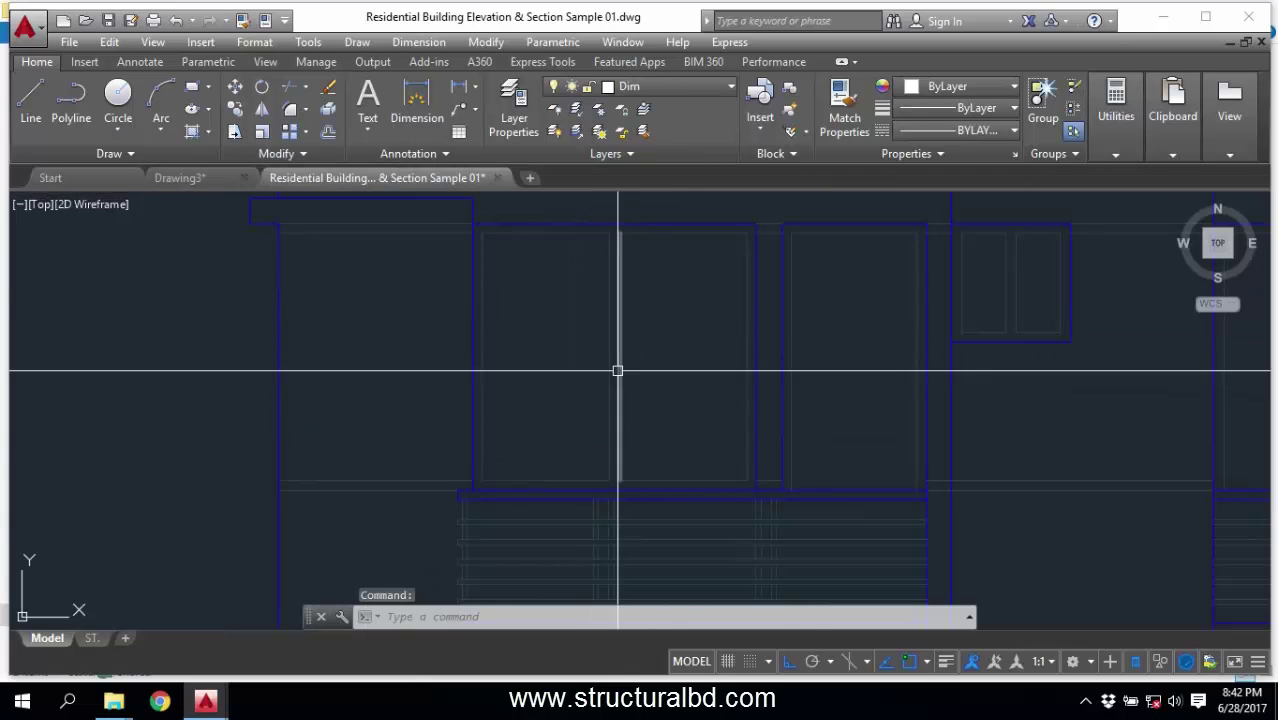
{"action": "left_click", "coordinate": [775, 201]}
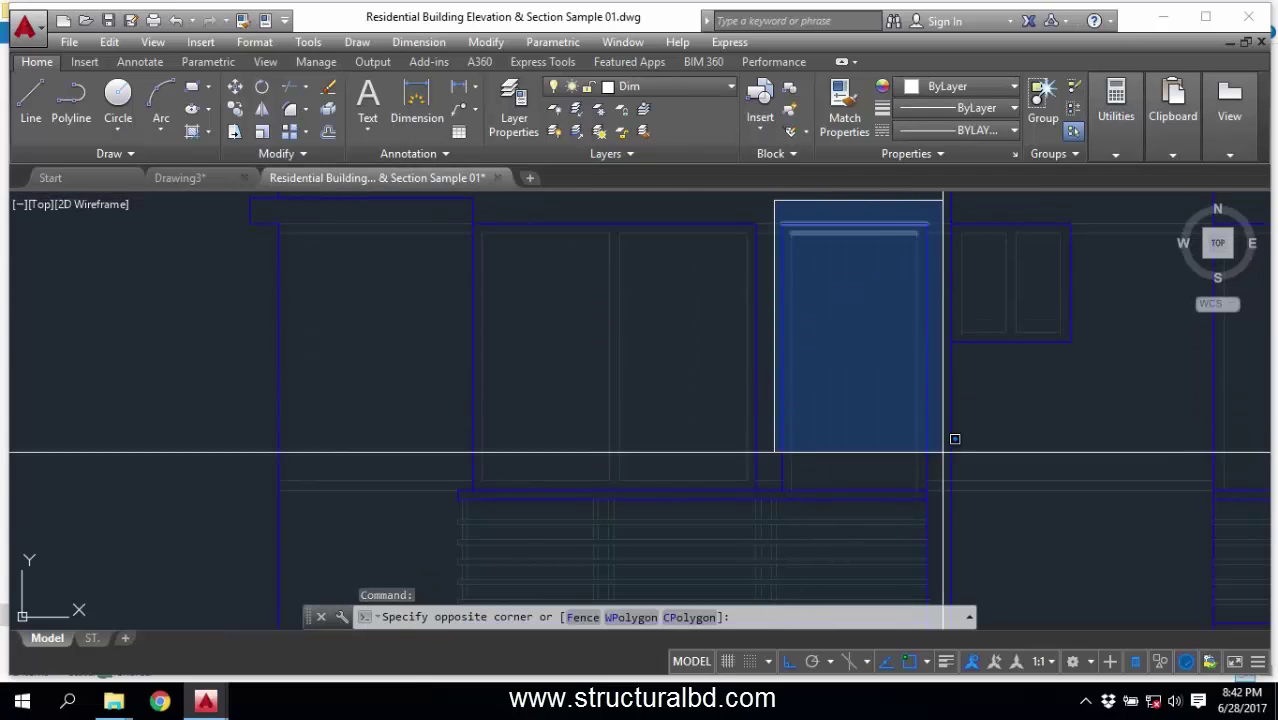
{"action": "left_click", "coordinate": [932, 499]}
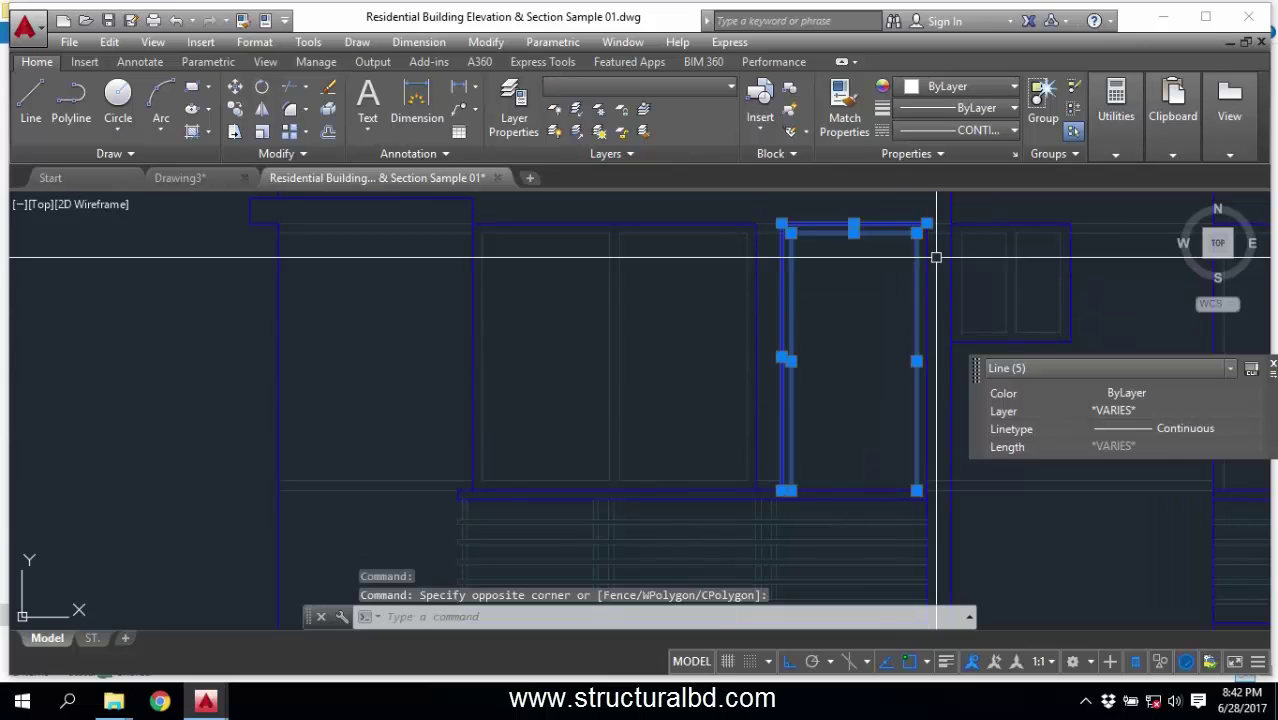
{"action": "left_click", "coordinate": [936, 259]}
{"action": "left_click", "coordinate": [925, 268]}
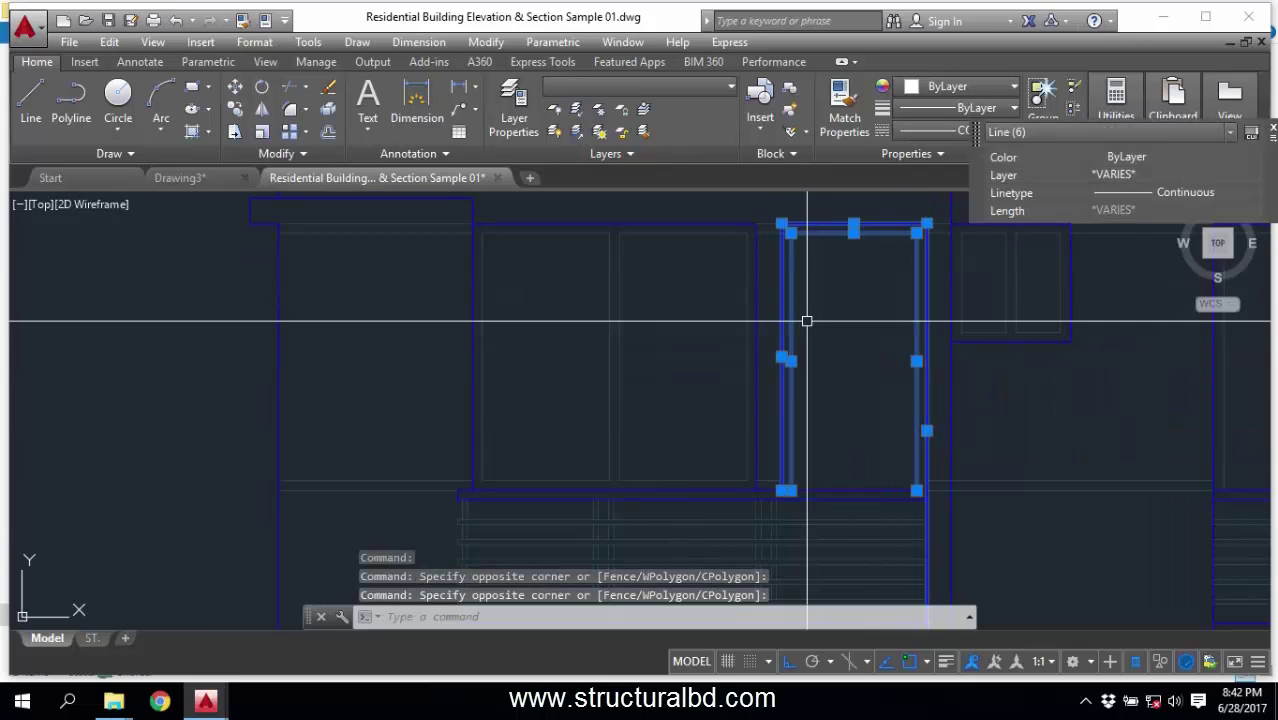
{"action": "key", "text": "ctrl+c"}
Paste the copied door frame into Drawing3, in the empty space left of the elevation.
{"action": "left_click", "coordinate": [190, 178]}
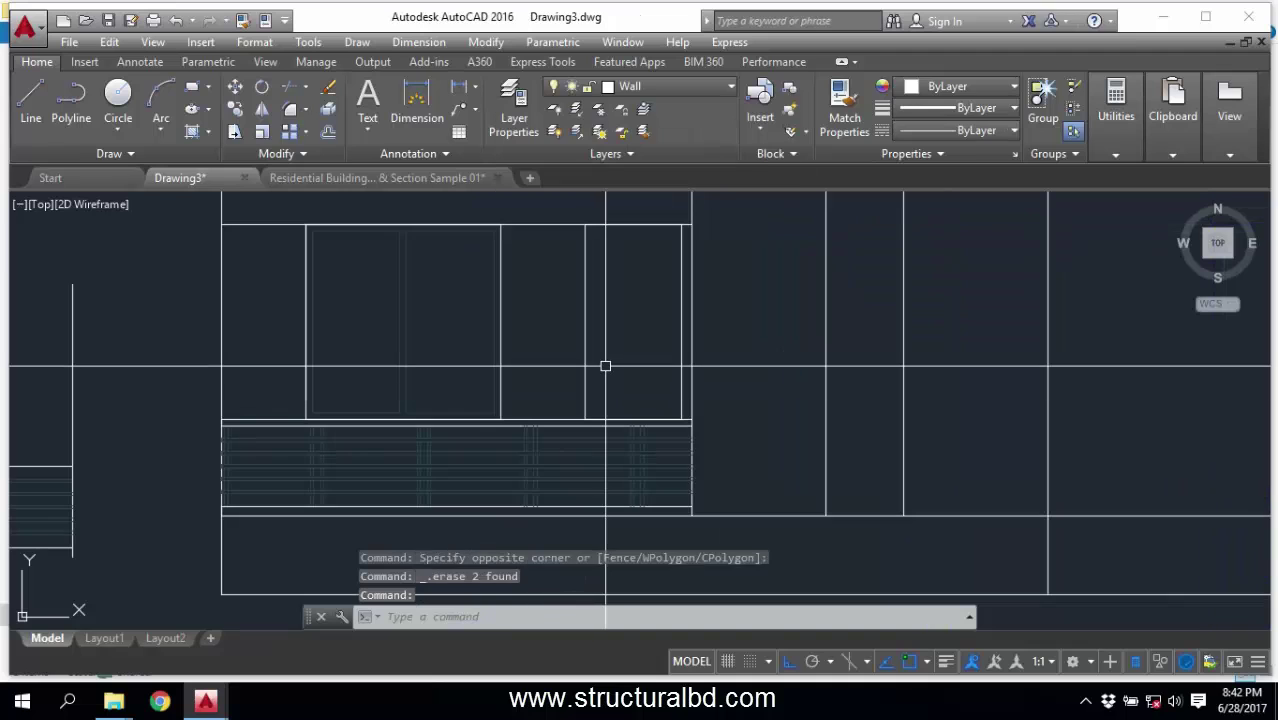
{"action": "key", "text": "ctrl+v"}
{"action": "scroll", "coordinate": [794, 388], "scroll_direction": "down", "scroll_amount": 4}
{"action": "left_click", "coordinate": [434, 362]}
Shorten the pasted door's right edge line so its lower end aligns with the other frame lines.
{"action": "scroll", "coordinate": [466, 284], "scroll_direction": "up", "scroll_amount": 4}
{"action": "left_click", "coordinate": [472, 430]}
{"action": "left_click", "coordinate": [472, 479]}
{"action": "left_click", "coordinate": [472, 388]}
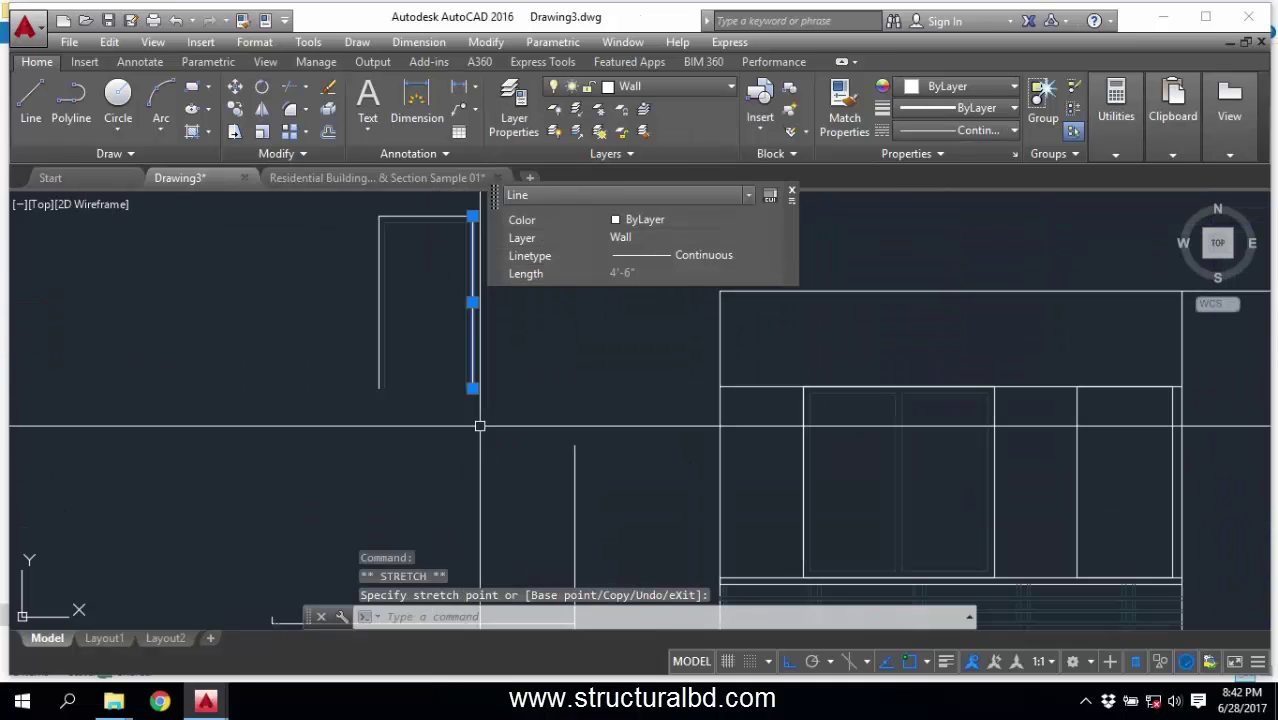
Move the door frame into the elevation, placing its upper right corner on the door opening's upper right corner.
{"action": "left_click", "coordinate": [527, 413]}
{"action": "left_click", "coordinate": [337, 197]}
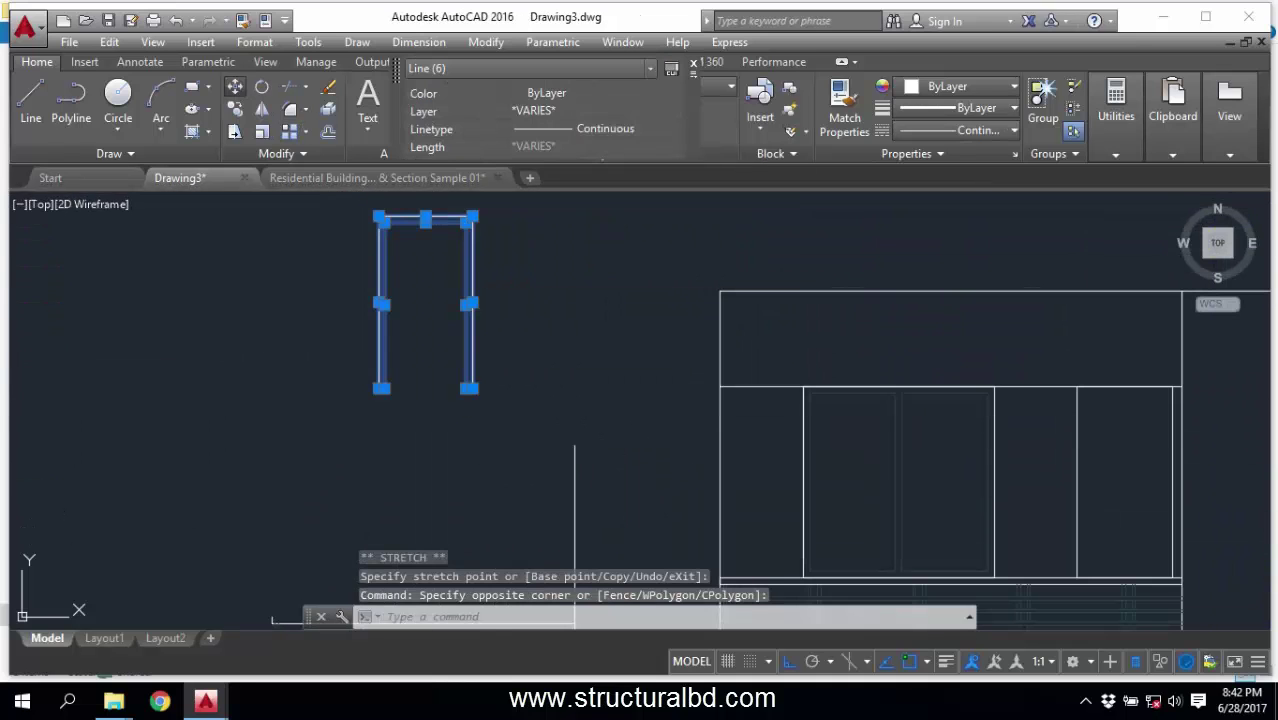
{"action": "left_click", "coordinate": [235, 87]}
{"action": "left_click", "coordinate": [473, 216]}
{"action": "middle_click_drag", "start_coordinate": [755, 350], "coordinate": [326, 231]}
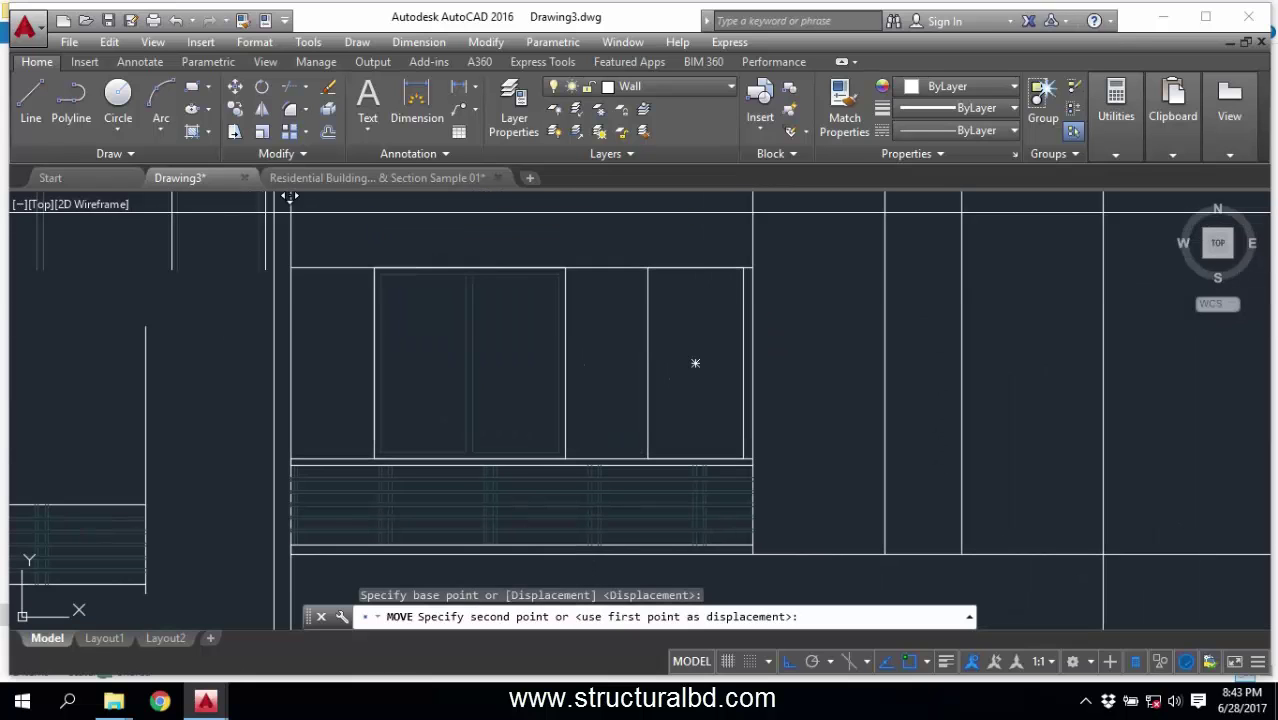
{"action": "left_click", "coordinate": [743, 268]}
{"action": "key", "text": "Escape"}
{"action": "scroll", "coordinate": [659, 290], "scroll_direction": "up", "scroll_amount": 6}
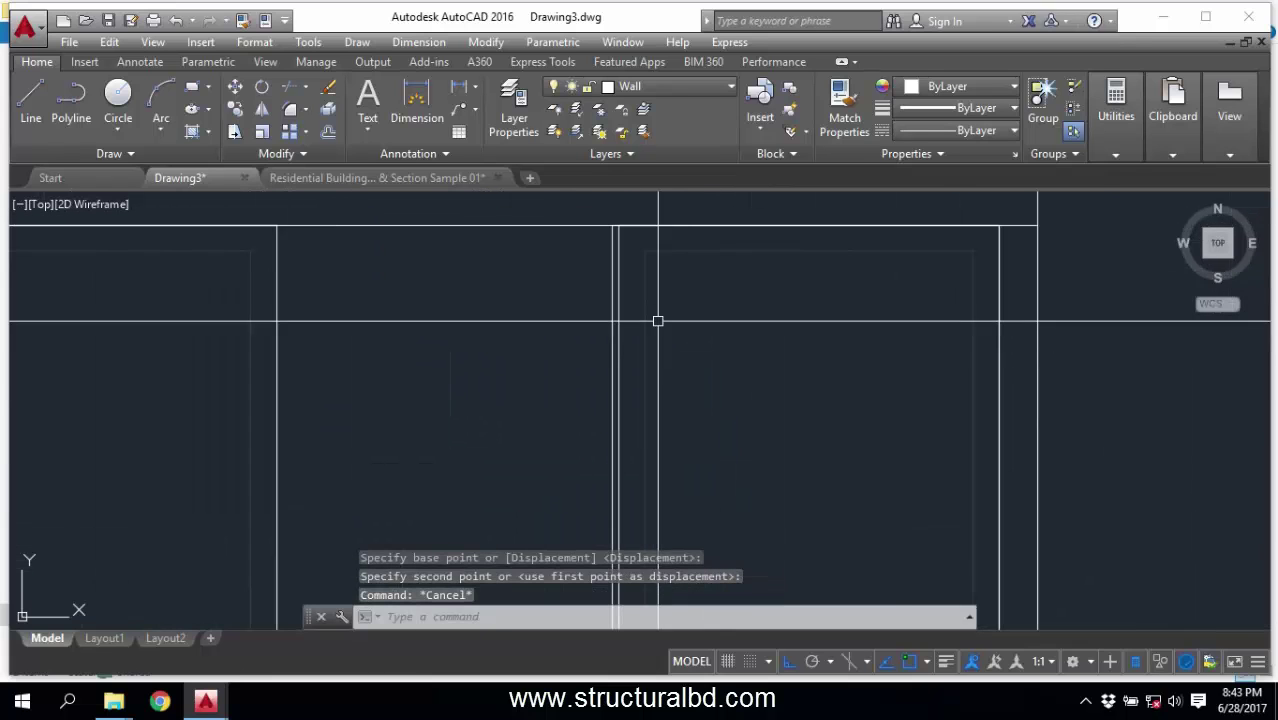
{"action": "scroll", "coordinate": [657, 321], "scroll_direction": "down", "scroll_amount": 3}
{"action": "type", "text": "s"}
{"action": "key", "text": "Return"}
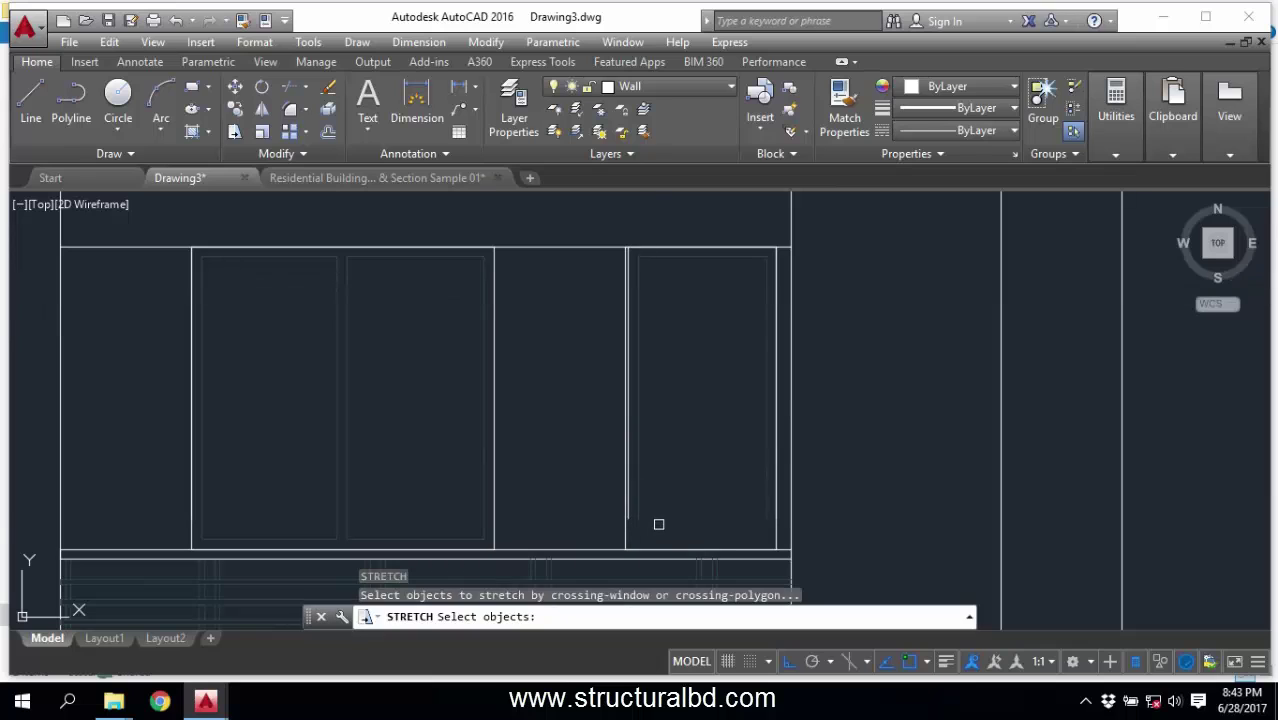
{"action": "left_click", "coordinate": [659, 526]}
{"action": "left_click", "coordinate": [606, 212]}
{"action": "scroll", "coordinate": [632, 228], "scroll_direction": "up", "scroll_amount": 6}
{"action": "key", "text": "Return"}
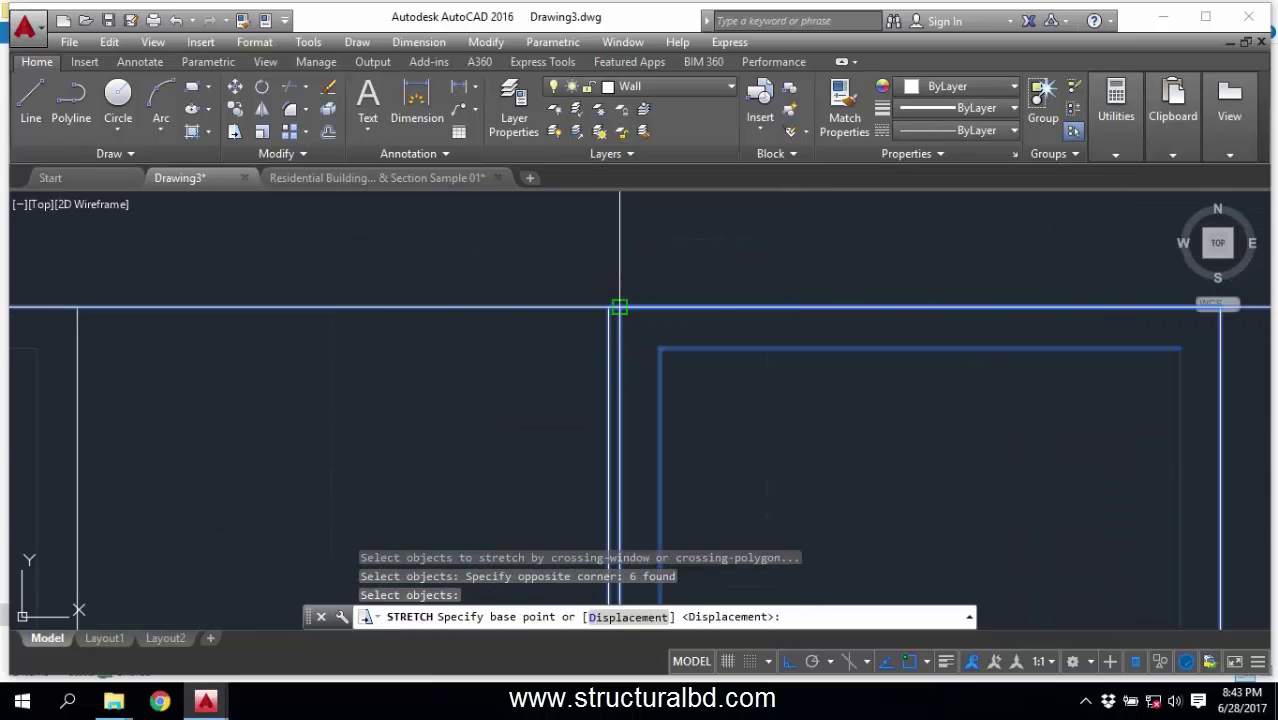
{"action": "left_click", "coordinate": [620, 307]}
{"action": "key", "text": "Escape"}
Stretch the door frame's left side to the left edge of the opening, excluding the opening rectangle from the selection.
{"action": "scroll", "coordinate": [633, 277], "scroll_direction": "down", "scroll_amount": 4}
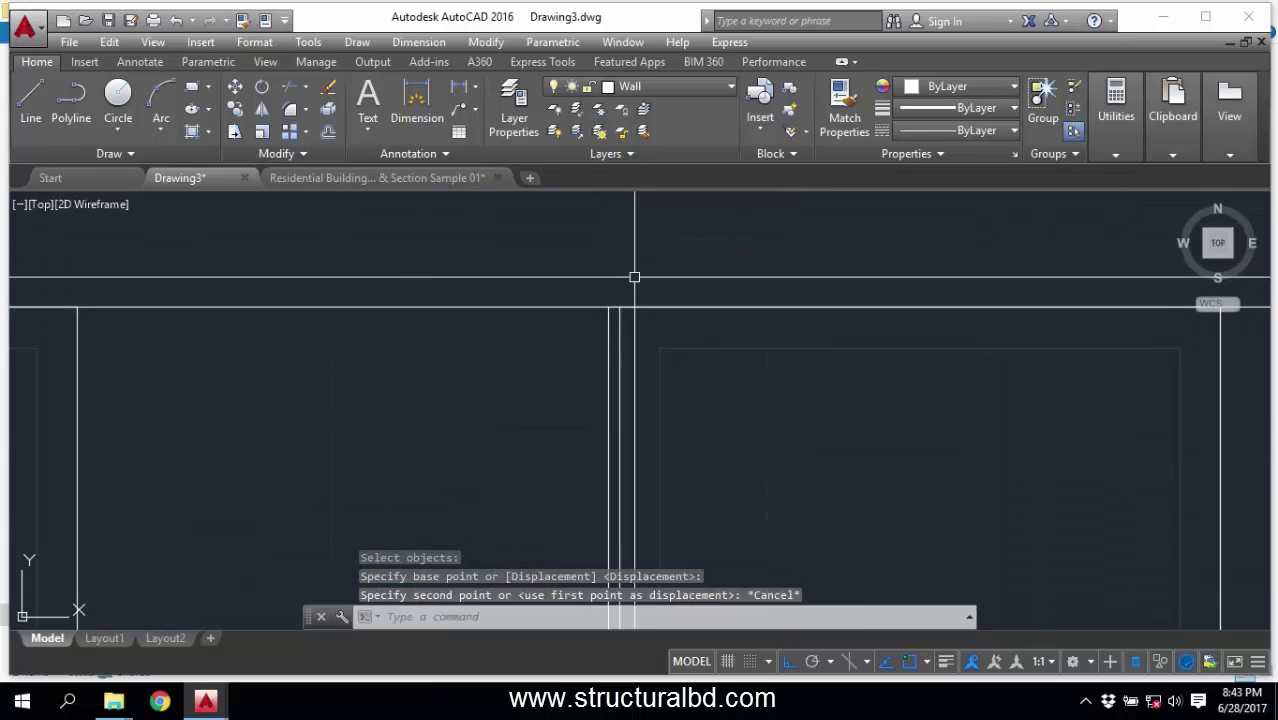
{"action": "type", "text": "s"}
{"action": "key", "text": "Return"}
{"action": "middle_click_drag", "start_coordinate": [671, 481], "coordinate": [670, 435]}
{"action": "left_click", "coordinate": [658, 511]}
{"action": "left_click", "coordinate": [612, 201]}
{"action": "scroll", "coordinate": [622, 238], "scroll_direction": "up", "scroll_amount": 3}
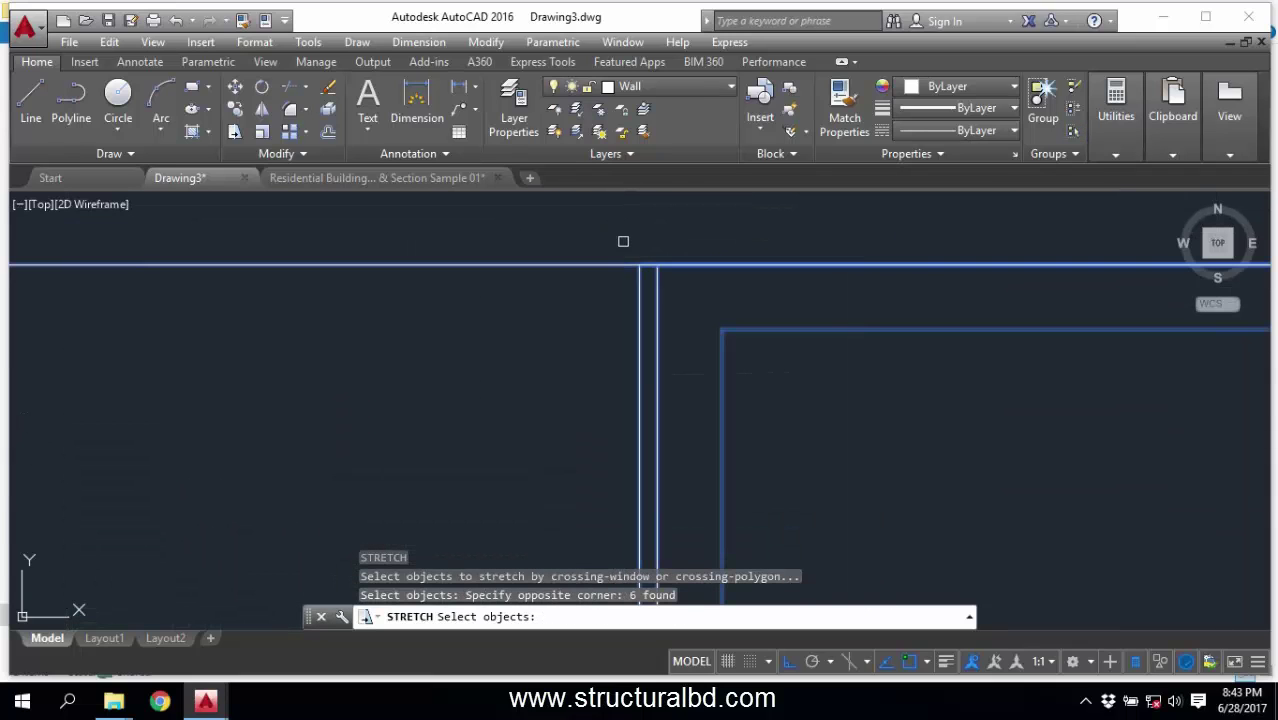
{"action": "left_click", "coordinate": [639, 295], "text": "shift"}
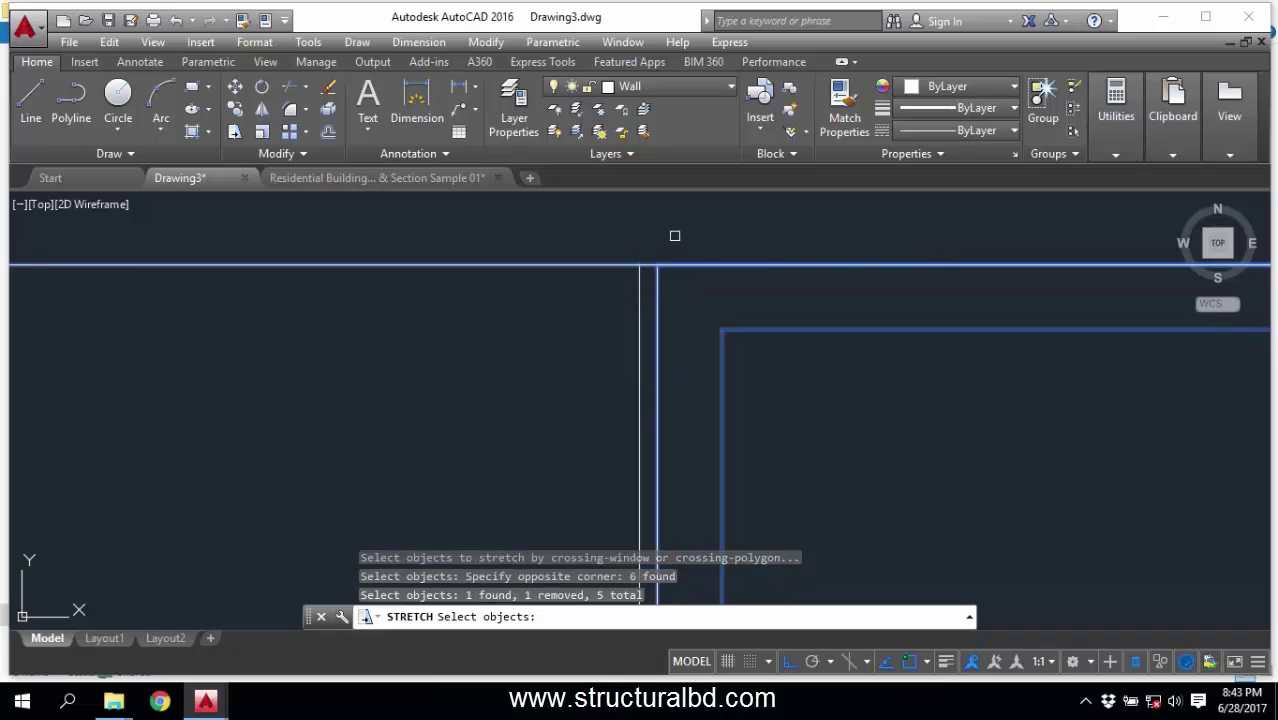
{"action": "key", "text": "Return"}
{"action": "scroll", "coordinate": [659, 250], "scroll_direction": "up", "scroll_amount": 2}
{"action": "left_click", "coordinate": [656, 274]}
{"action": "left_click", "coordinate": [628, 274]}
{"action": "scroll", "coordinate": [605, 262], "scroll_direction": "down", "scroll_amount": 7}
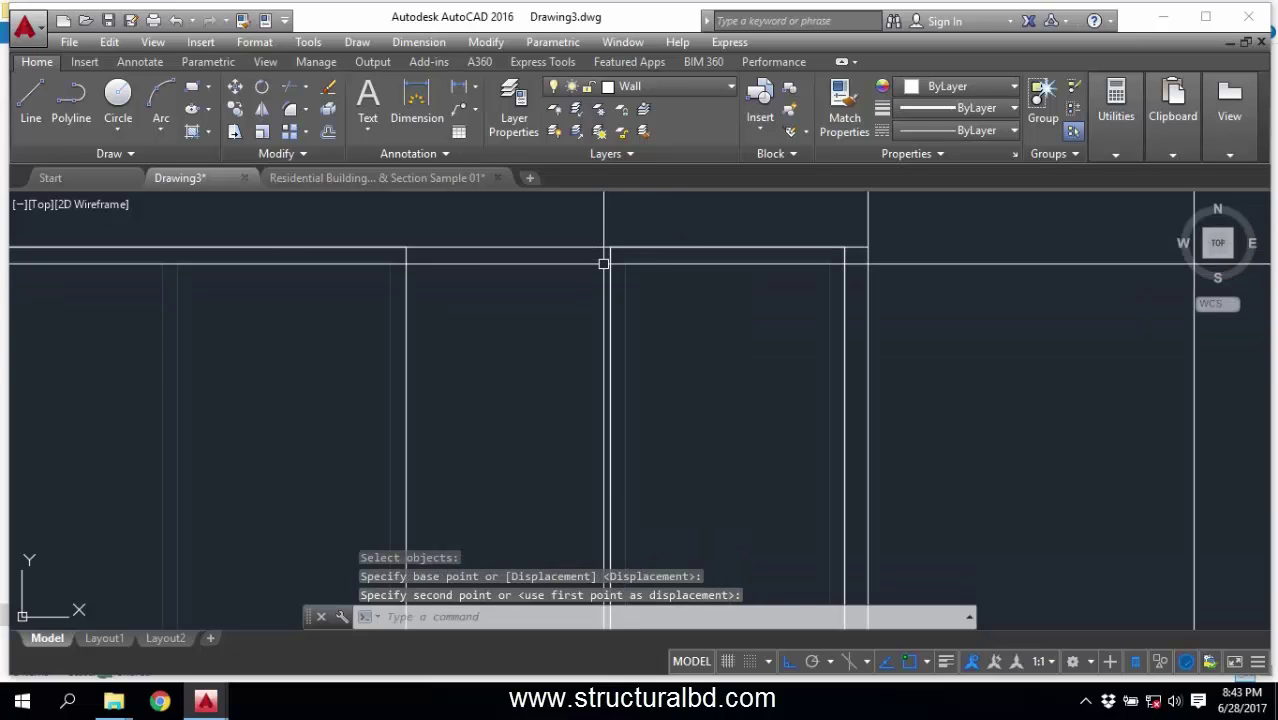
Extend the door's vertical frame lines down to the bottom edge of the opening.
{"action": "scroll", "coordinate": [622, 366], "scroll_direction": "up", "scroll_amount": 3}
{"action": "type", "text": "ex"}
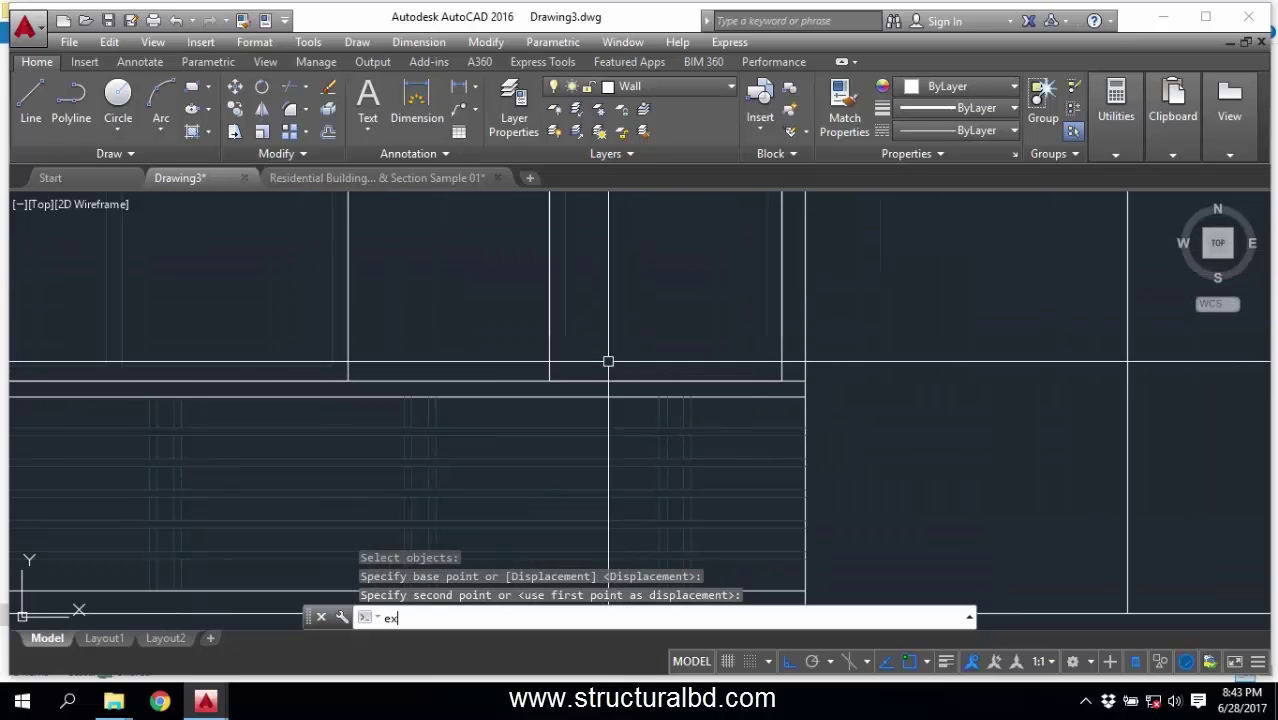
{"action": "key", "text": "Return"}
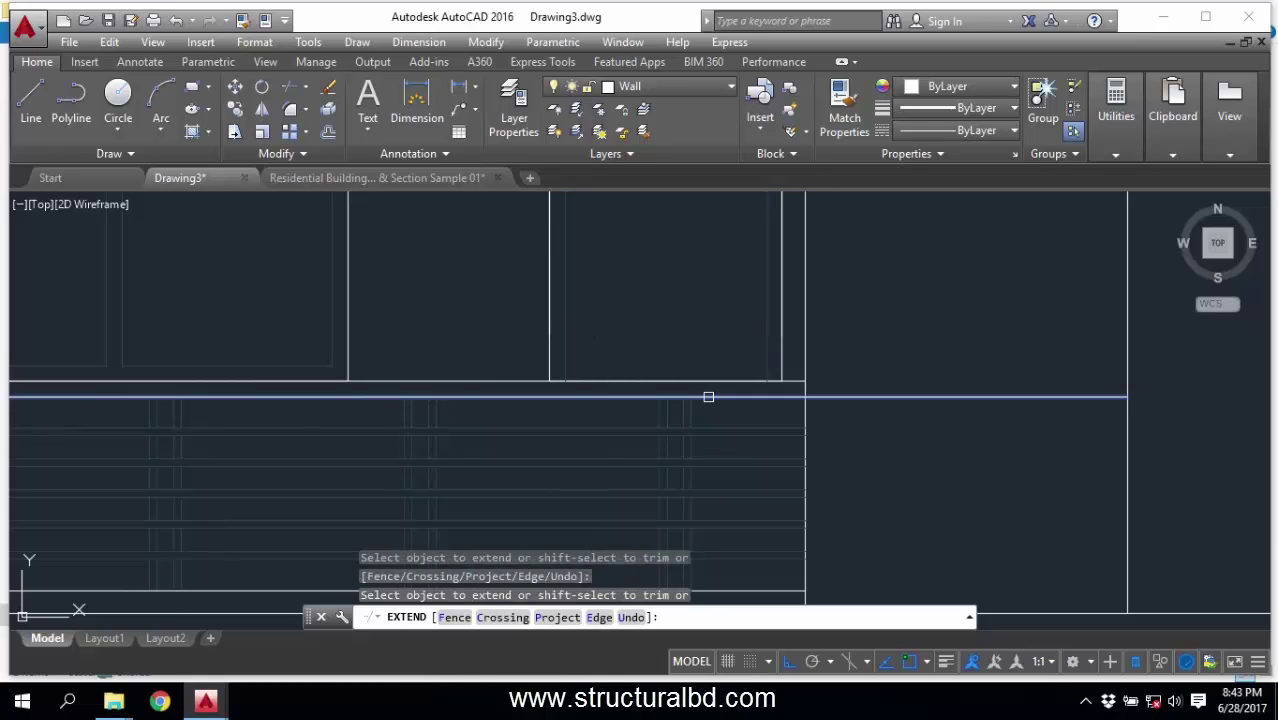
{"action": "scroll", "coordinate": [702, 420], "scroll_direction": "down", "scroll_amount": 6}
{"action": "key", "text": "Escape"}
Examine the veranda, door, W1 window and side walls in the floor plan against the front elevation.
{"action": "middle_click_drag", "start_coordinate": [646, 372], "coordinate": [667, 299]}
{"action": "scroll", "coordinate": [710, 354], "scroll_direction": "down", "scroll_amount": 4}
{"action": "middle_click_drag", "start_coordinate": [667, 416], "coordinate": [641, 262]}
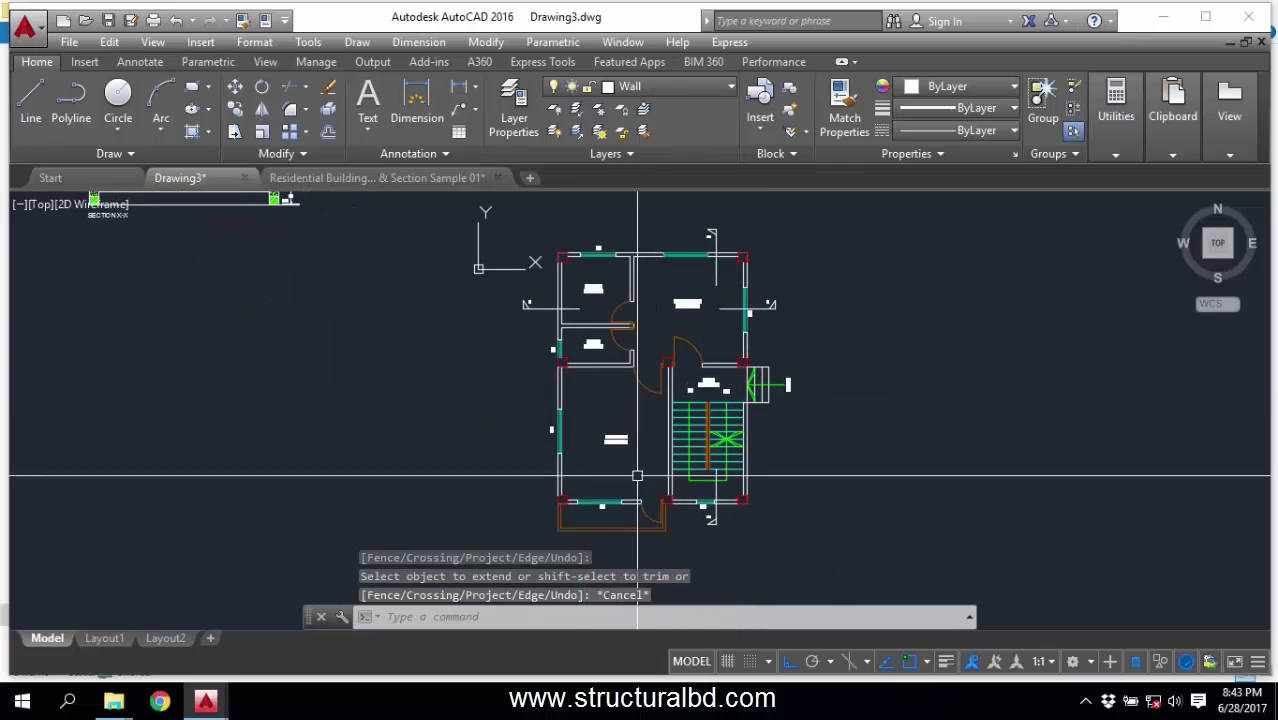
{"action": "scroll", "coordinate": [635, 514], "scroll_direction": "up", "scroll_amount": 6}
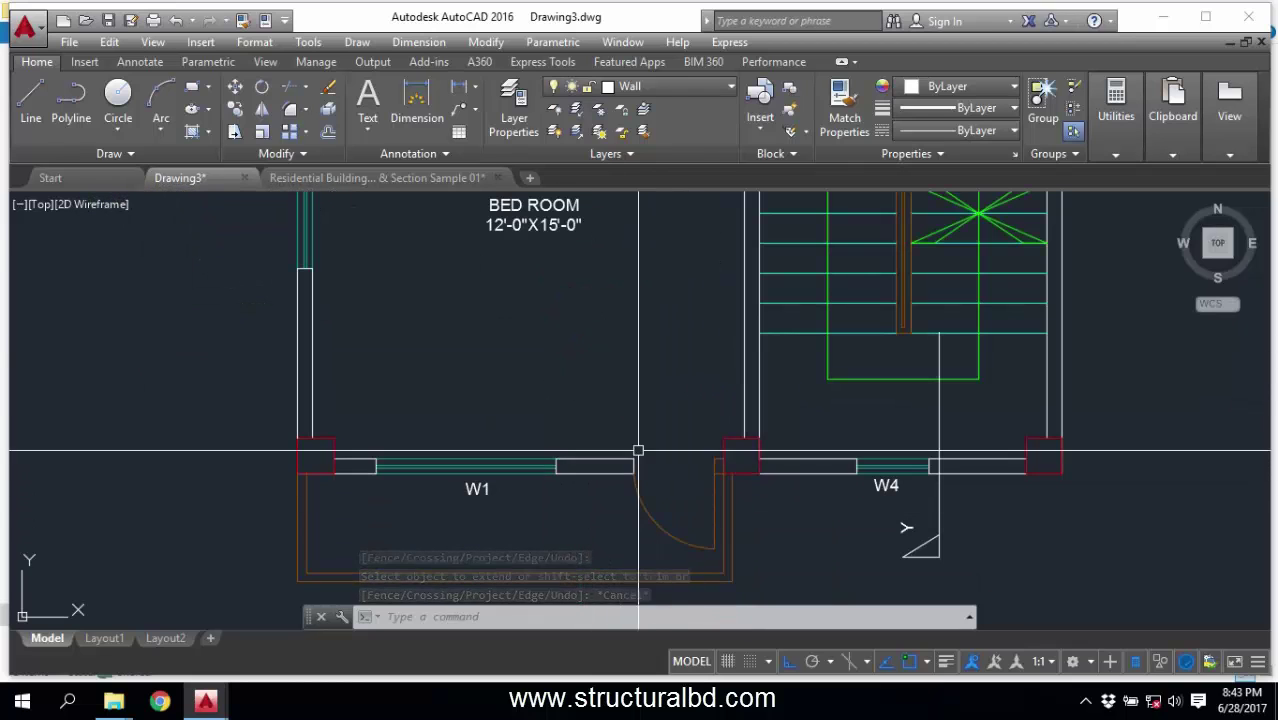
{"action": "scroll", "coordinate": [604, 459], "scroll_direction": "down", "scroll_amount": 4}
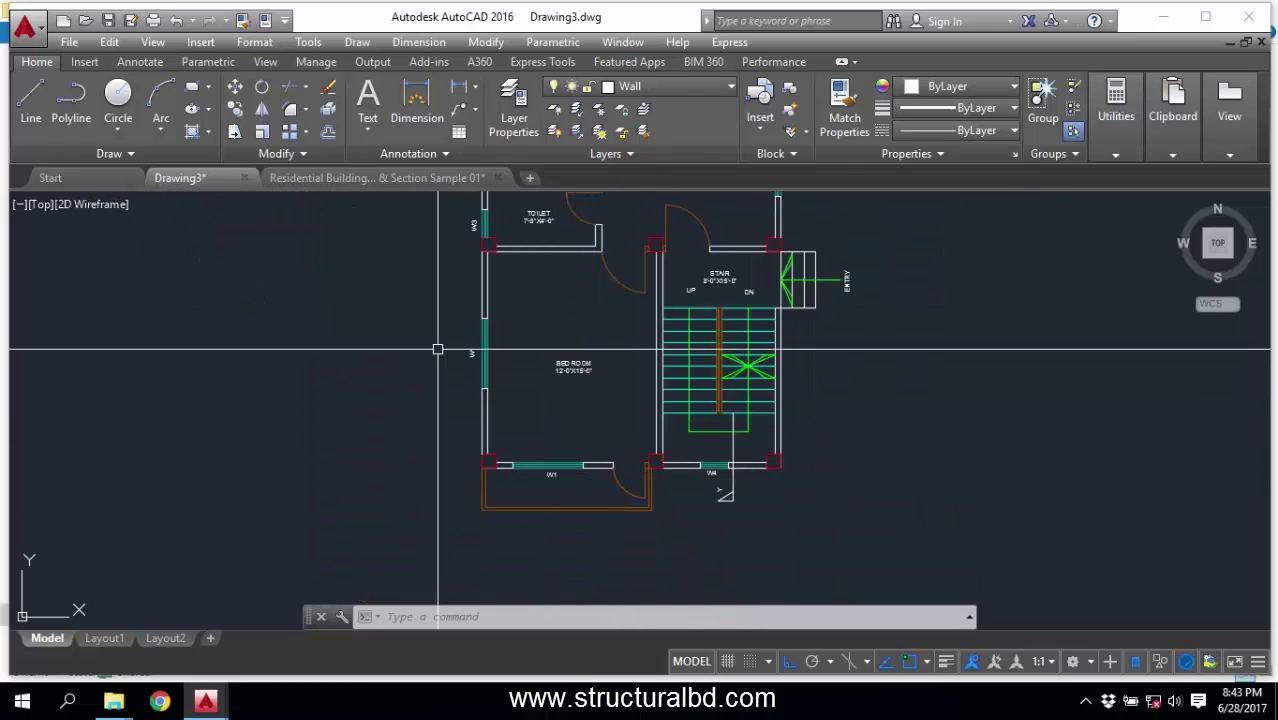
{"action": "scroll", "coordinate": [471, 348], "scroll_direction": "up", "scroll_amount": 4}
{"action": "scroll", "coordinate": [477, 362], "scroll_direction": "down", "scroll_amount": 4}
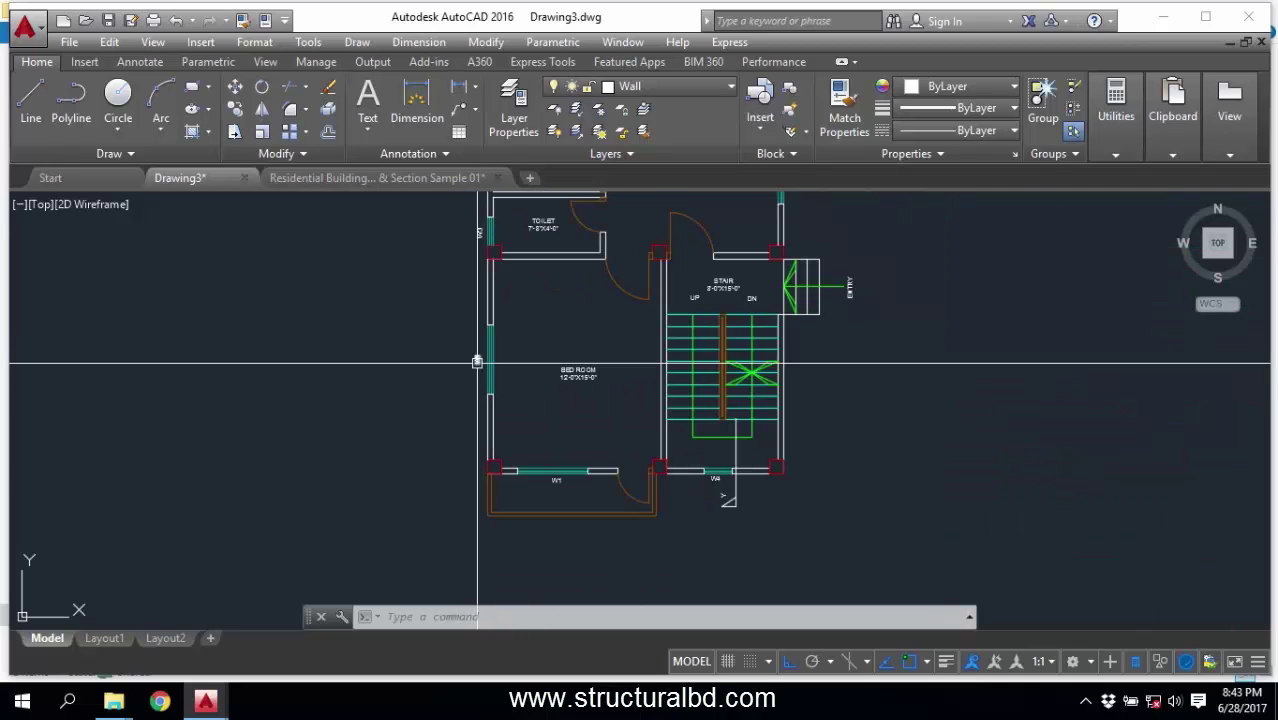
{"action": "scroll", "coordinate": [499, 476], "scroll_direction": "down", "scroll_amount": 2}
{"action": "scroll", "coordinate": [502, 476], "scroll_direction": "up", "scroll_amount": 4}
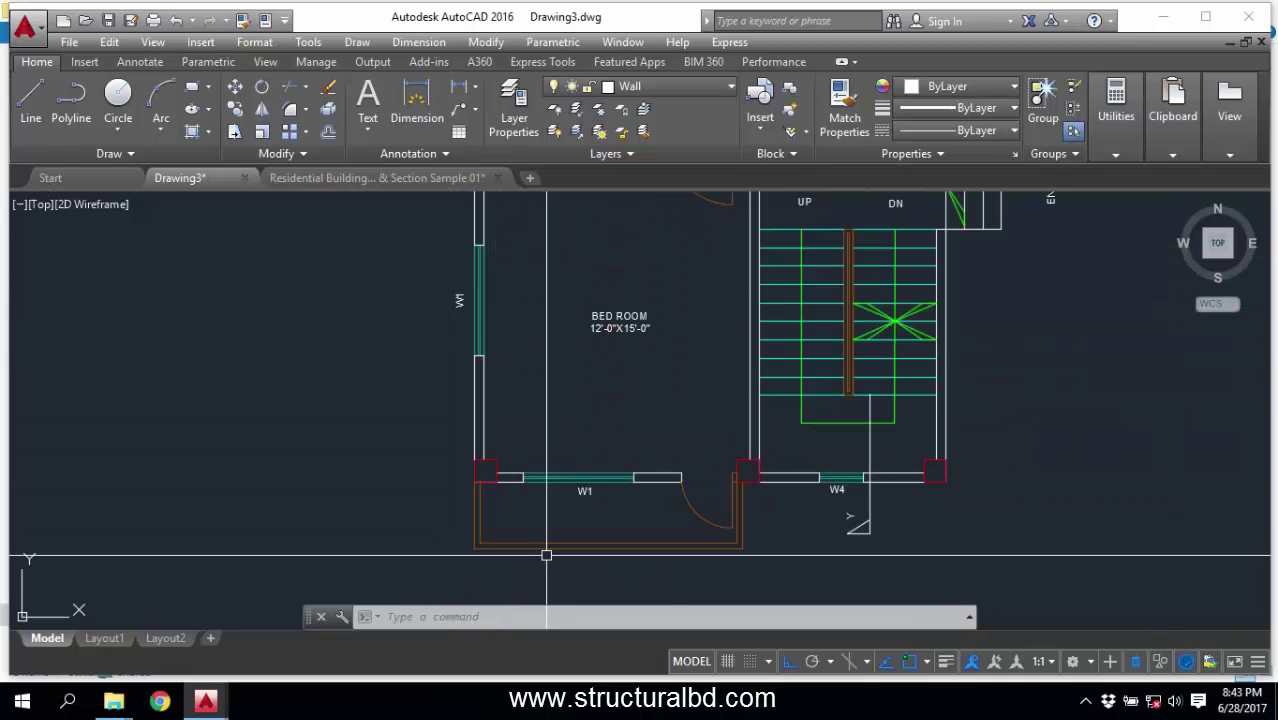
{"action": "middle_click_drag", "start_coordinate": [504, 379], "coordinate": [556, 533]}
{"action": "scroll", "coordinate": [508, 400], "scroll_direction": "down", "scroll_amount": 4}
{"action": "scroll", "coordinate": [508, 371], "scroll_direction": "up", "scroll_amount": 4}
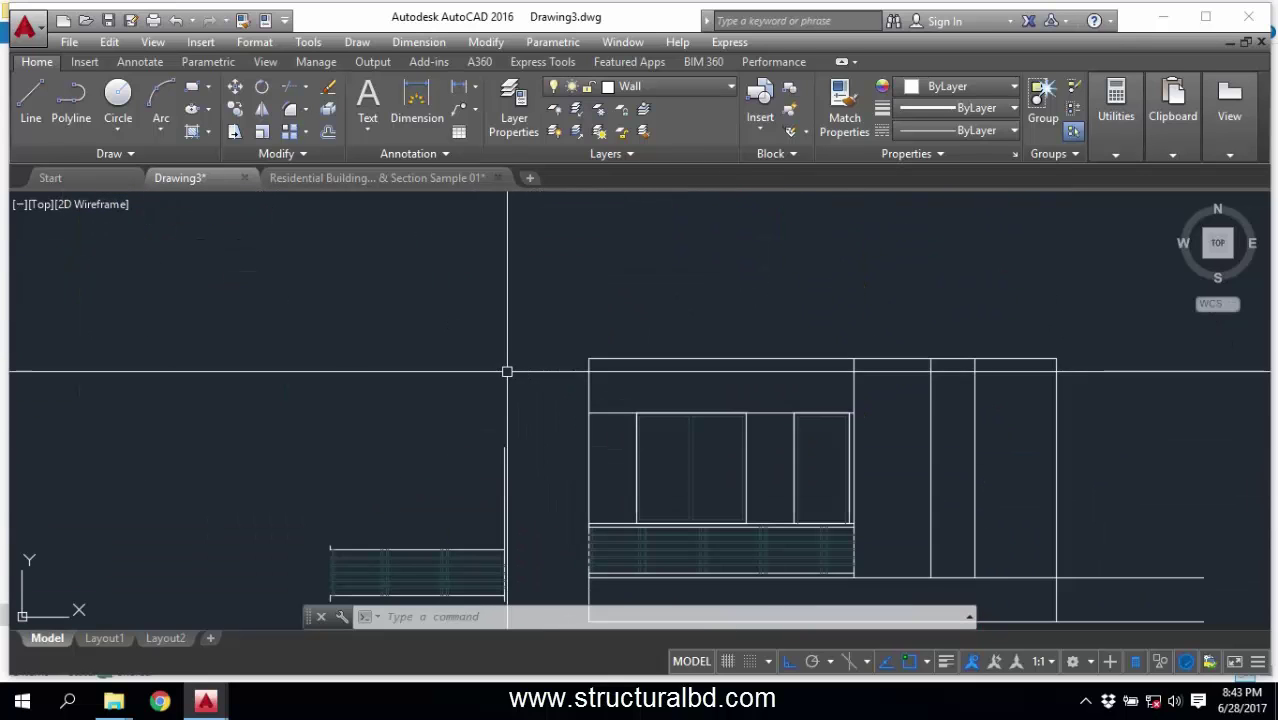
Draw a thin sunshade outline at lintel level outside the elevation's left wall, projecting 6" and 2" high, closing back at the wall.
{"action": "left_click", "coordinate": [31, 106]}
{"action": "scroll", "coordinate": [612, 474], "scroll_direction": "up", "scroll_amount": 4}
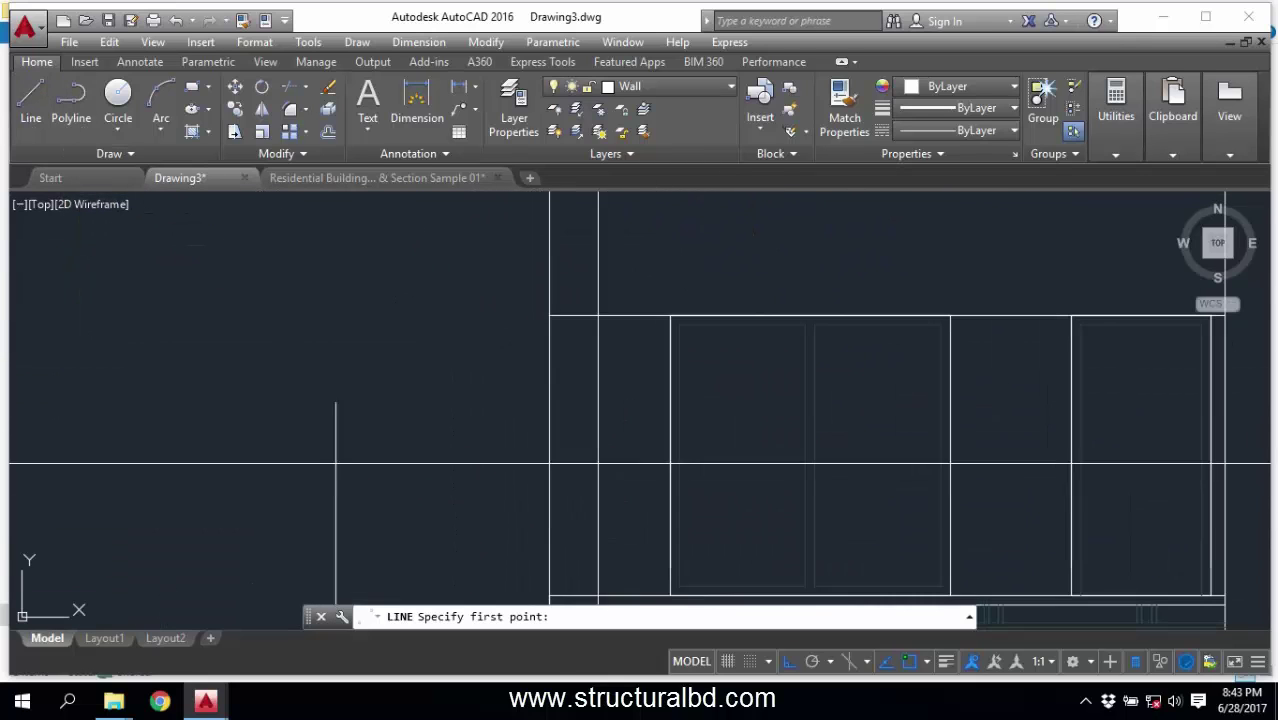
{"action": "left_click", "coordinate": [549, 316]}
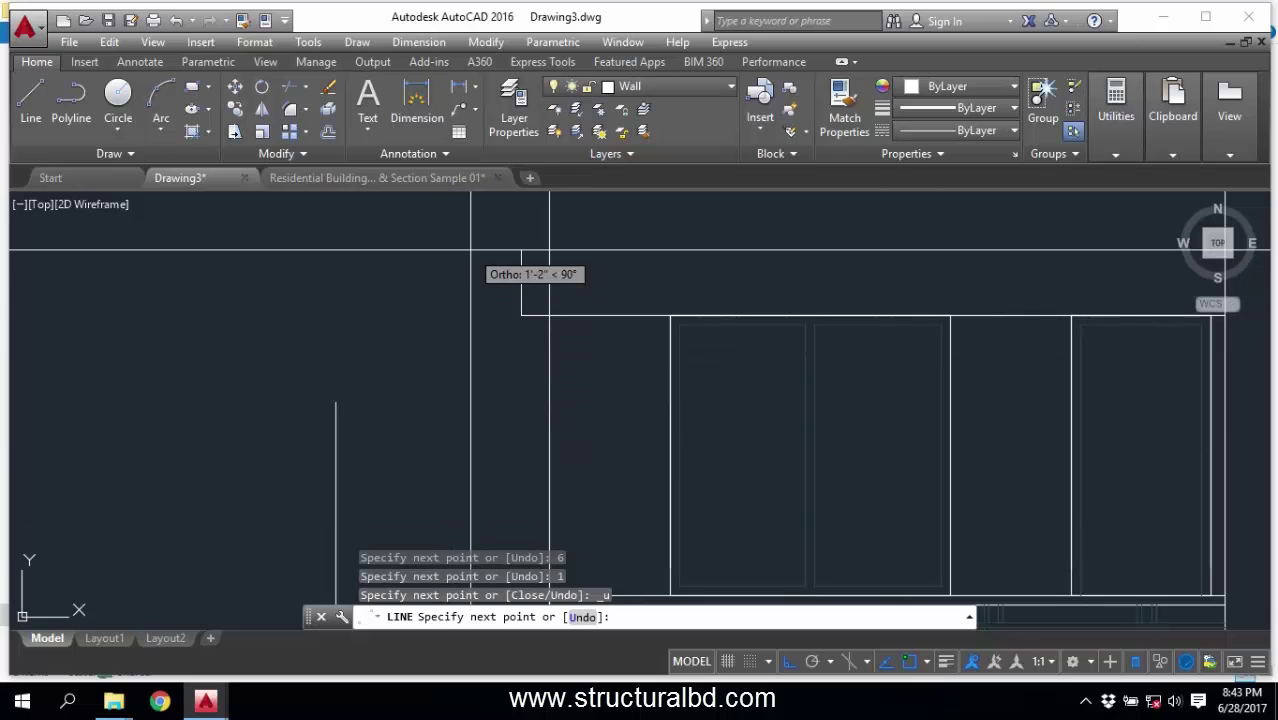
{"action": "key", "text": "Return"}
{"action": "left_click", "coordinate": [556, 331]}
{"action": "key", "text": "Escape"}
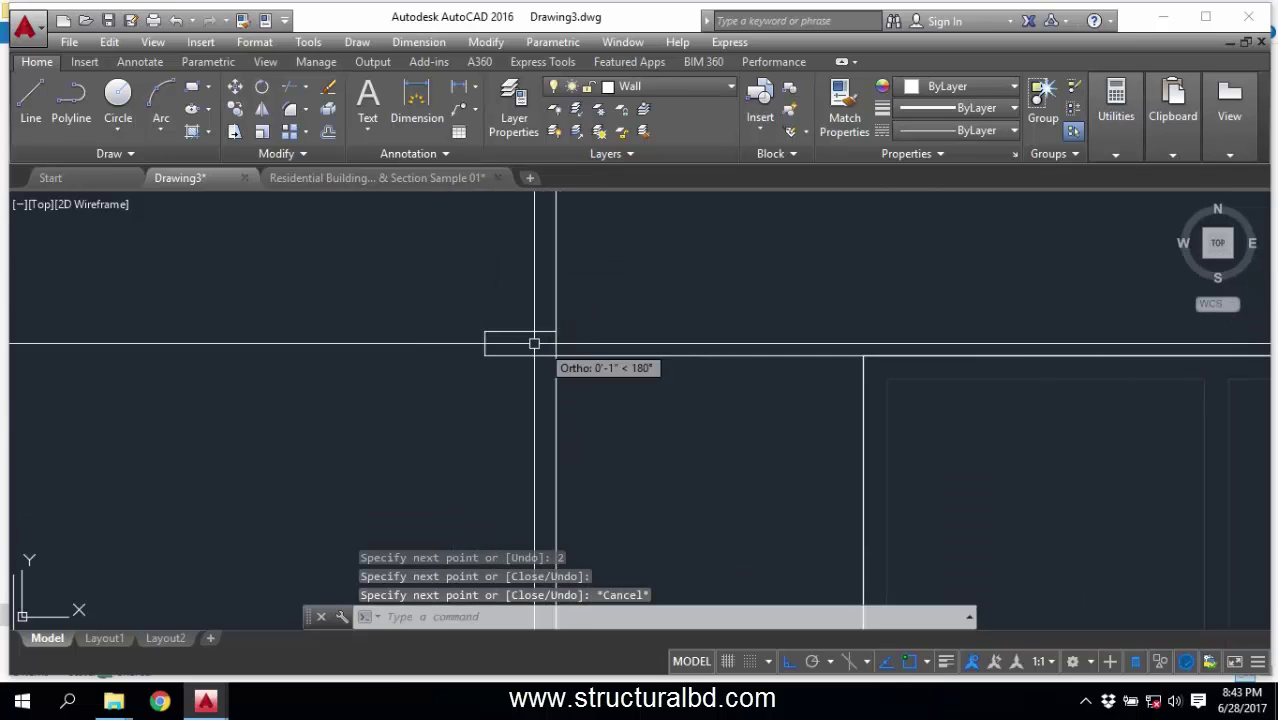
Raise the wall end of the sunshade's upper line by 1" to slope its surface.
{"action": "scroll", "coordinate": [533, 342], "scroll_direction": "up", "scroll_amount": 2}
{"action": "left_click", "coordinate": [533, 342]}
{"action": "left_click", "coordinate": [485, 268]}
{"action": "left_click", "coordinate": [590, 315]}
{"action": "type", "text": "1"}
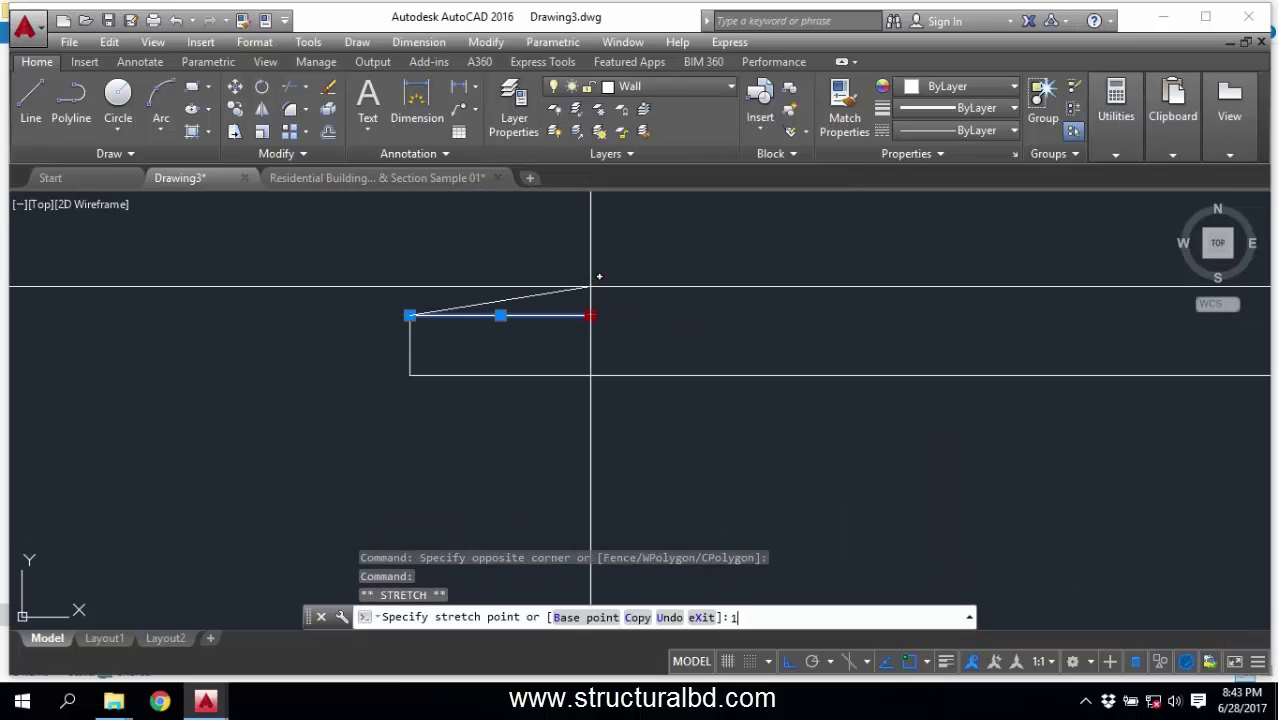
{"action": "key", "text": "Return"}
{"action": "scroll", "coordinate": [550, 369], "scroll_direction": "down", "scroll_amount": 5}
{"action": "key", "text": "Escape"}
{"action": "scroll", "coordinate": [440, 321], "scroll_direction": "down", "scroll_amount": 6}
{"action": "middle_click_drag", "start_coordinate": [640, 370], "coordinate": [619, 390]}
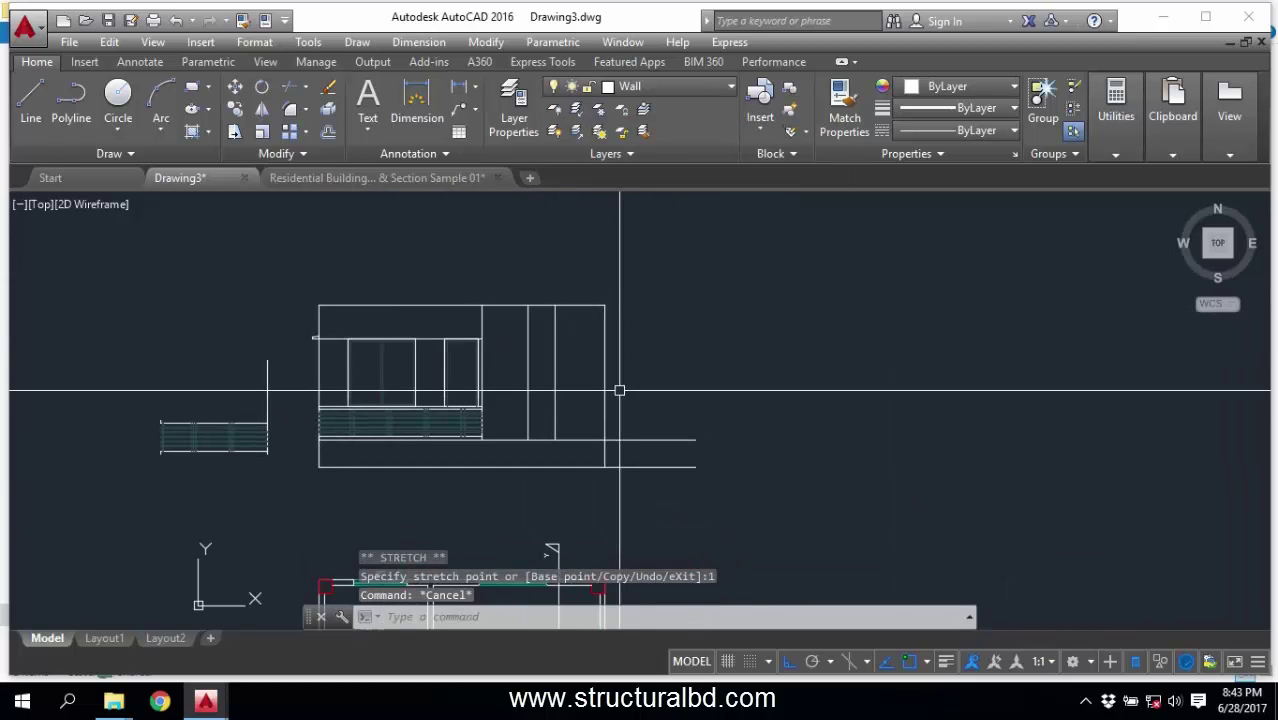
Mirror the three sunshade lines about the elevation's vertical centre line onto the right wall, keeping the originals.
{"action": "scroll", "coordinate": [273, 311], "scroll_direction": "up", "scroll_amount": 6}
{"action": "left_click", "coordinate": [534, 507]}
{"action": "left_click", "coordinate": [494, 425]}
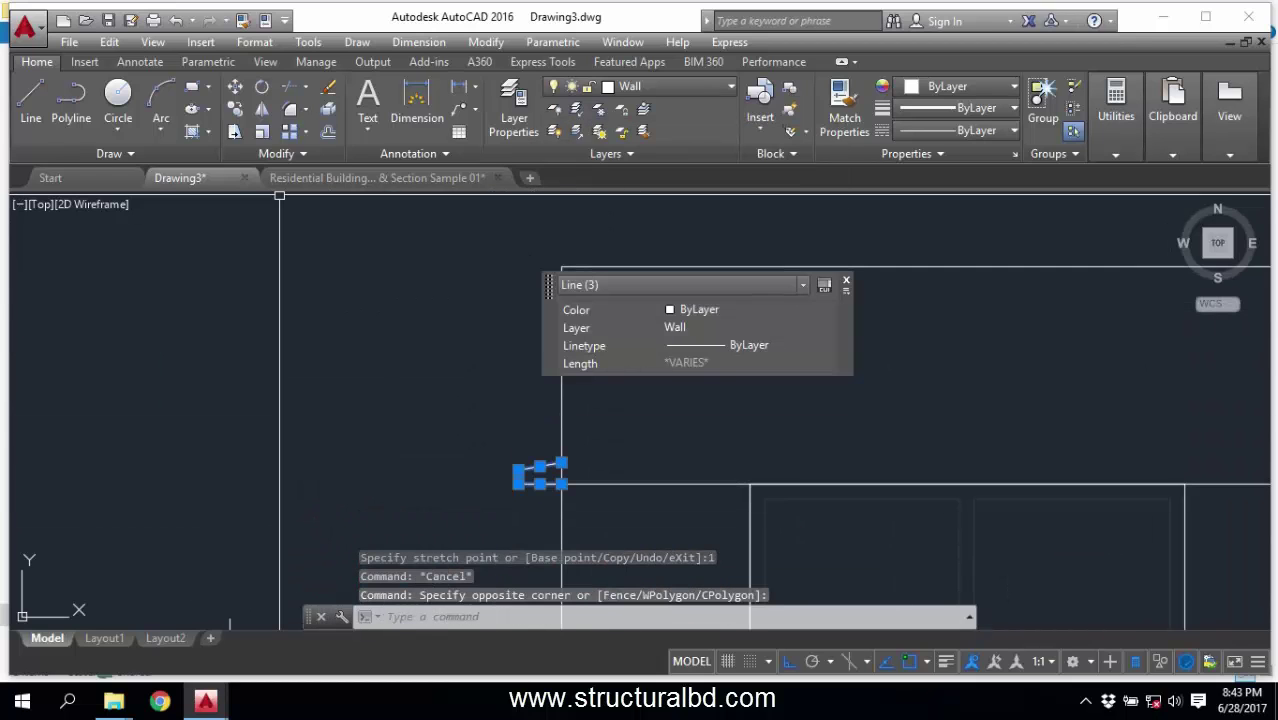
{"action": "left_click", "coordinate": [261, 109]}
{"action": "scroll", "coordinate": [484, 298], "scroll_direction": "down", "scroll_amount": 5}
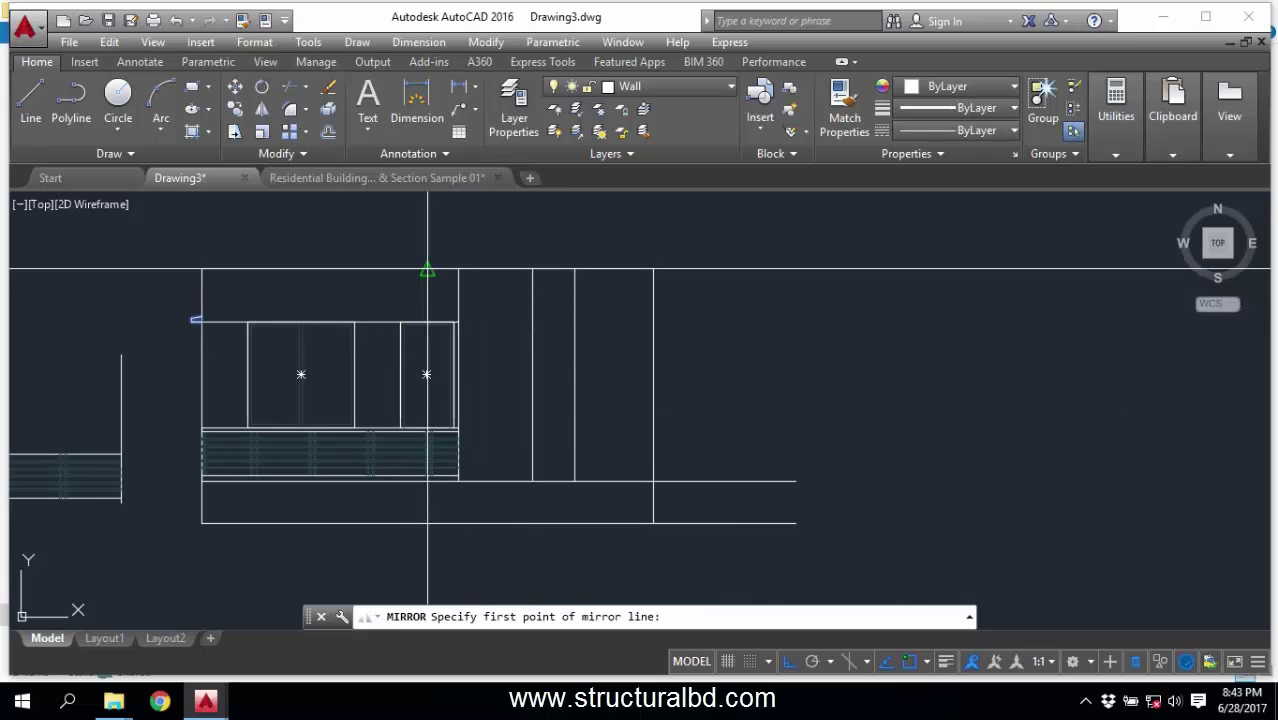
{"action": "left_click", "coordinate": [427, 268]}
{"action": "left_click", "coordinate": [417, 226]}
{"action": "right_click", "coordinate": [416, 225]}
{"action": "left_click", "coordinate": [432, 236]}
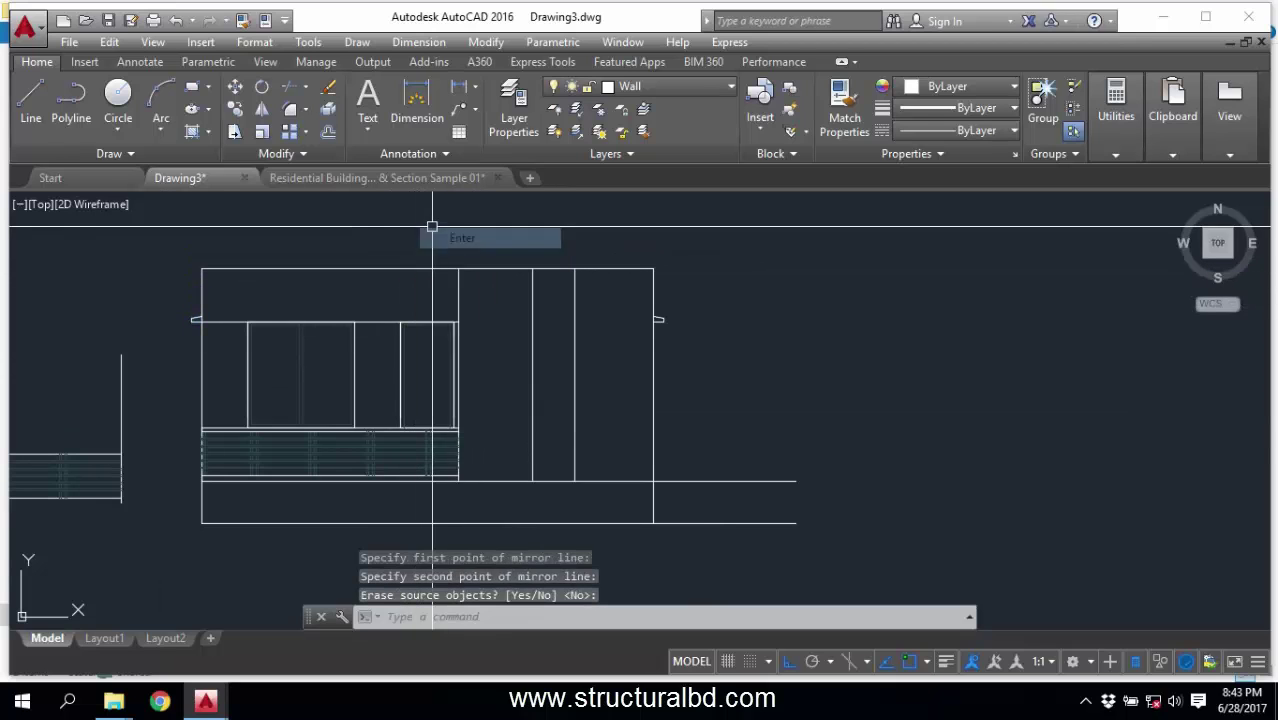
Start the entry steps' profile where the floor line meets the elevation's right wall, going 6" down and 10" outward.
{"action": "scroll", "coordinate": [431, 225], "scroll_direction": "down", "scroll_amount": 5}
{"action": "scroll", "coordinate": [546, 390], "scroll_direction": "up", "scroll_amount": 4}
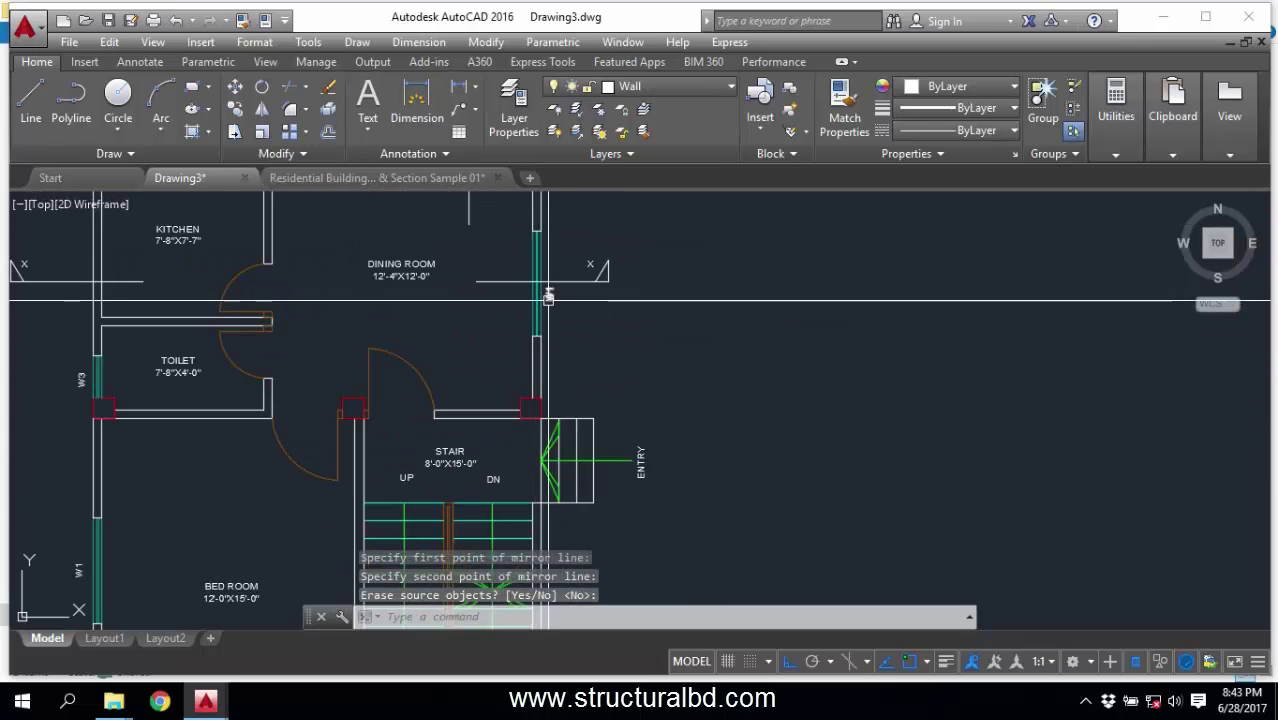
{"action": "scroll", "coordinate": [540, 288], "scroll_direction": "down", "scroll_amount": 4}
{"action": "scroll", "coordinate": [380, 290], "scroll_direction": "up", "scroll_amount": 5}
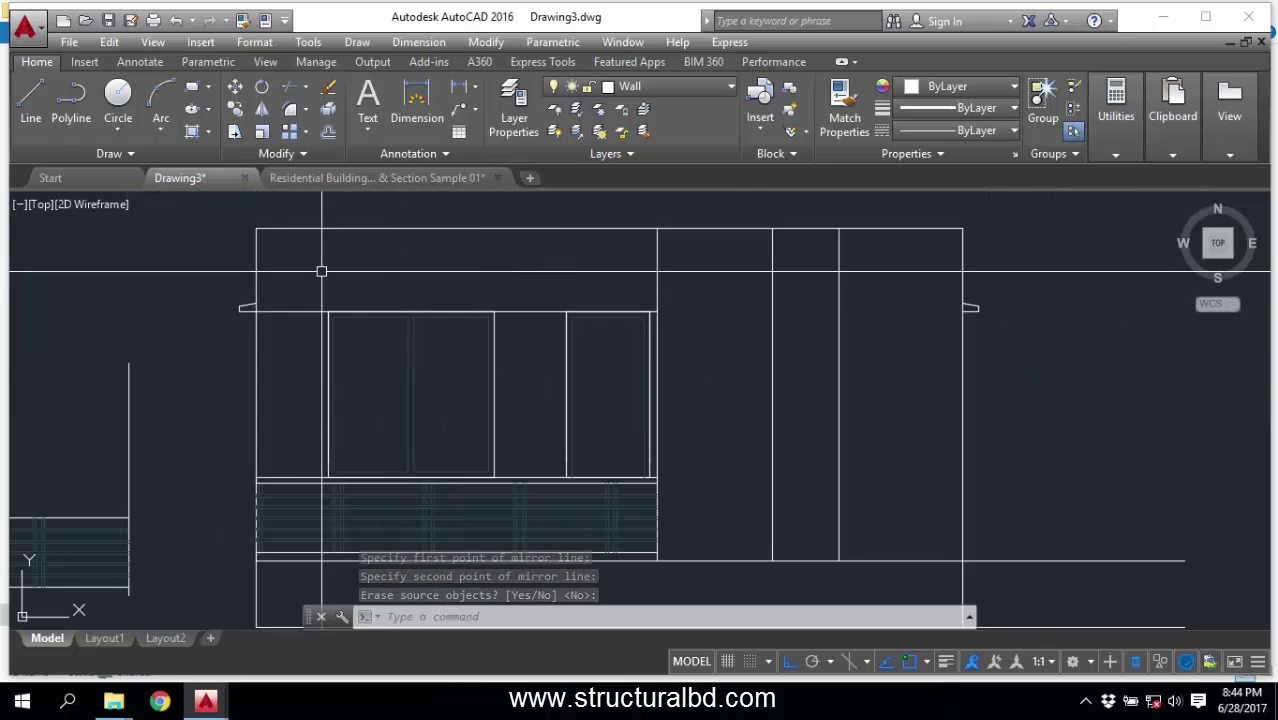
{"action": "scroll", "coordinate": [458, 325], "scroll_direction": "down", "scroll_amount": 4}
{"action": "middle_click_drag", "start_coordinate": [545, 286], "coordinate": [491, 336]}
{"action": "left_click", "coordinate": [31, 105]}
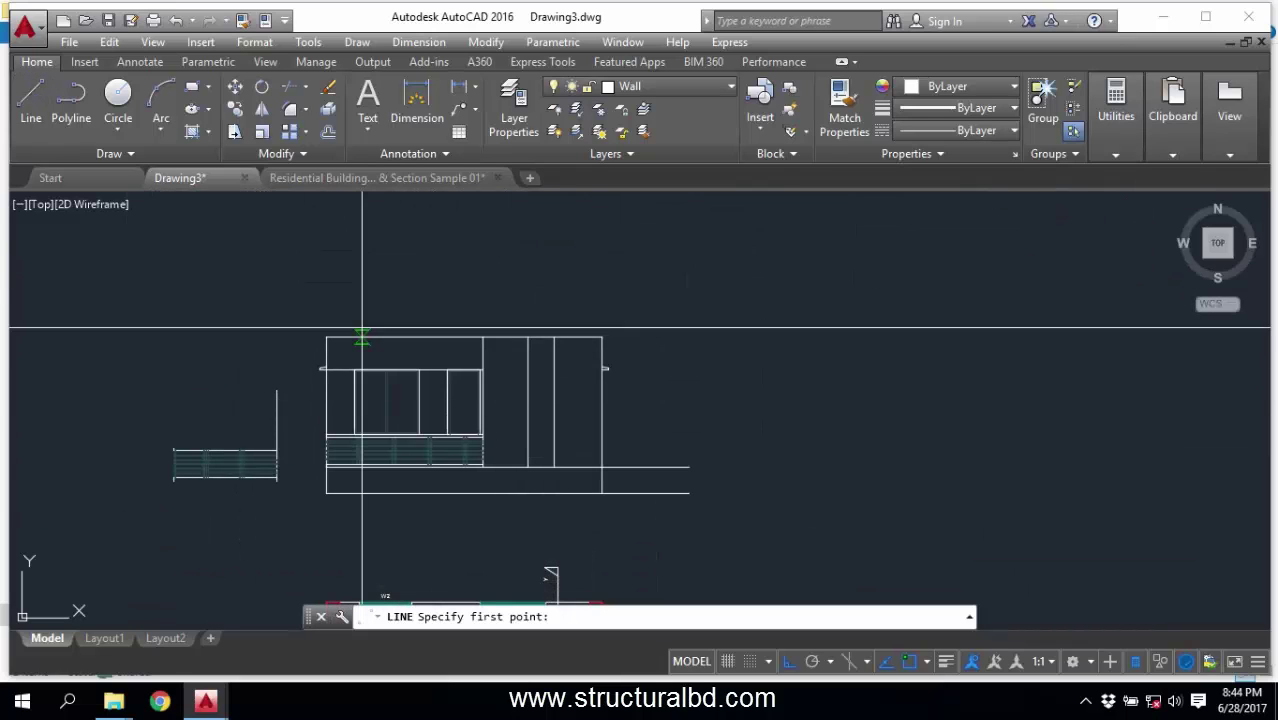
{"action": "scroll", "coordinate": [606, 436], "scroll_direction": "up", "scroll_amount": 3}
{"action": "middle_click_drag", "start_coordinate": [593, 515], "coordinate": [566, 386]}
{"action": "left_click", "coordinate": [566, 386]}
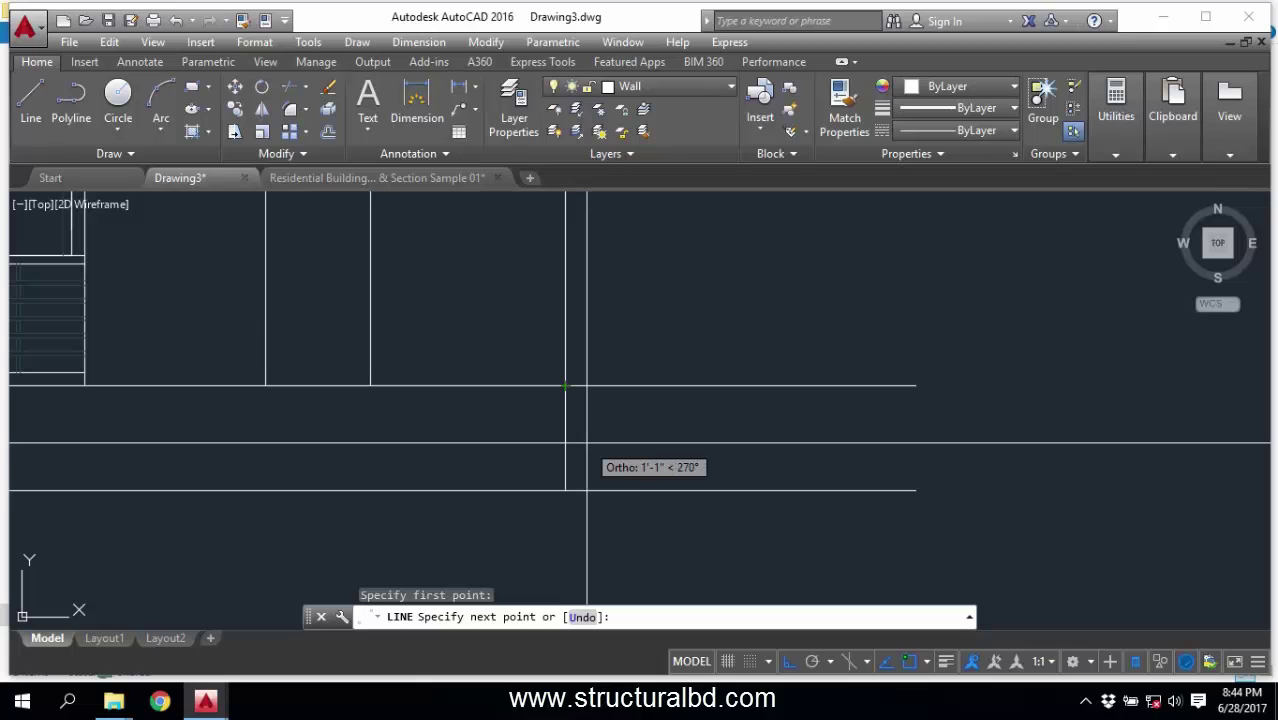
{"action": "scroll", "coordinate": [587, 442], "scroll_direction": "down", "scroll_amount": 5}
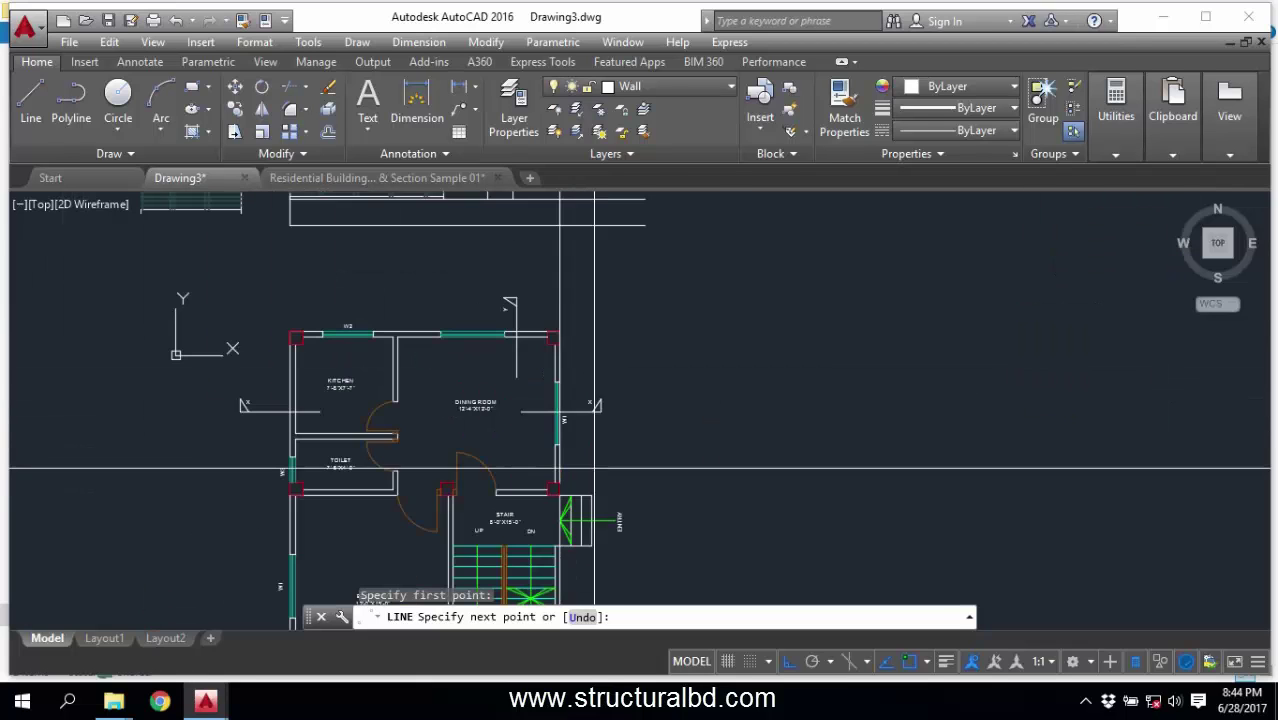
{"action": "scroll", "coordinate": [594, 520], "scroll_direction": "up", "scroll_amount": 4}
{"action": "scroll", "coordinate": [560, 537], "scroll_direction": "down", "scroll_amount": 4}
{"action": "middle_click_drag", "start_coordinate": [538, 242], "coordinate": [538, 414]}
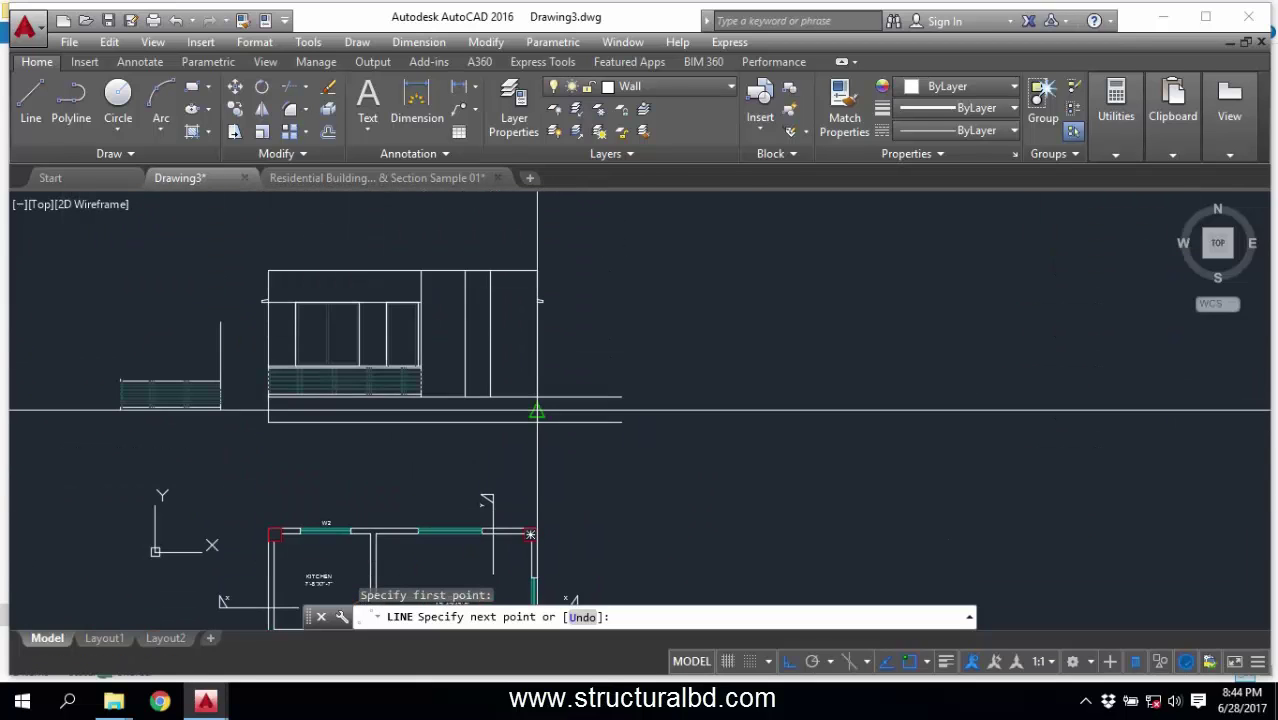
{"action": "scroll", "coordinate": [542, 416], "scroll_direction": "up", "scroll_amount": 6}
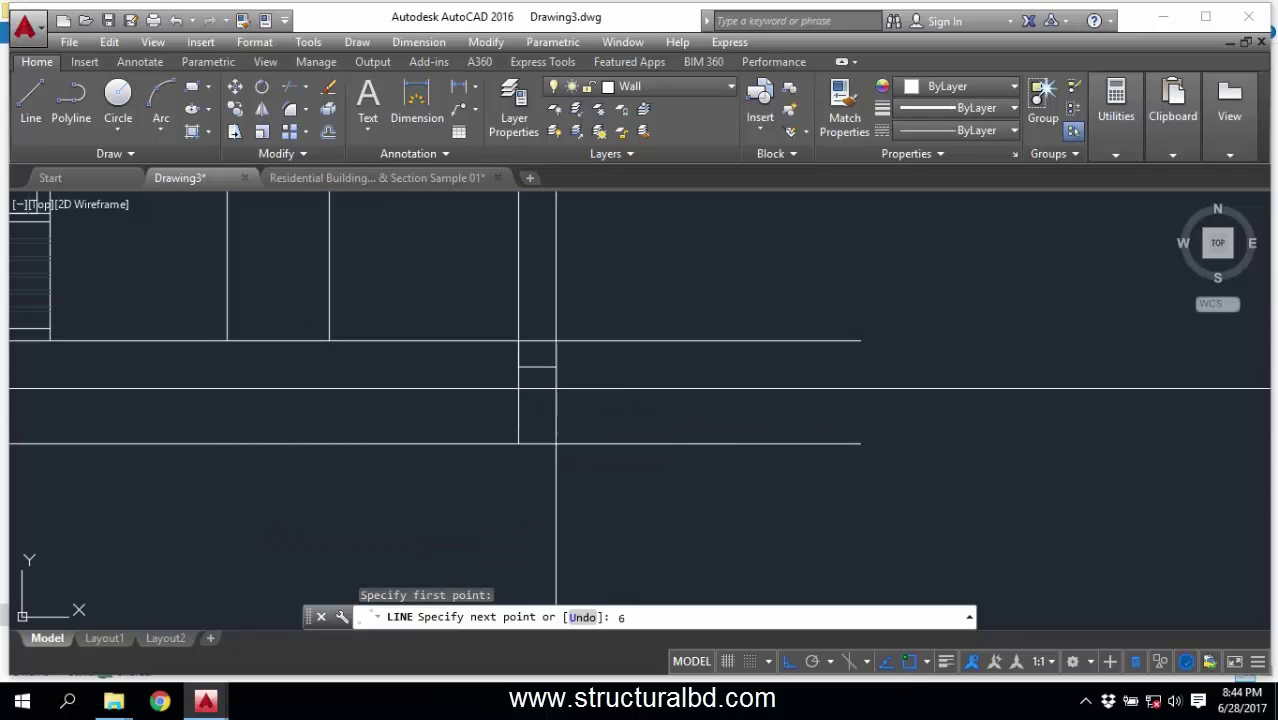
{"action": "key", "text": "Return"}
{"action": "type", "text": "10"}
{"action": "key", "text": "Return"}
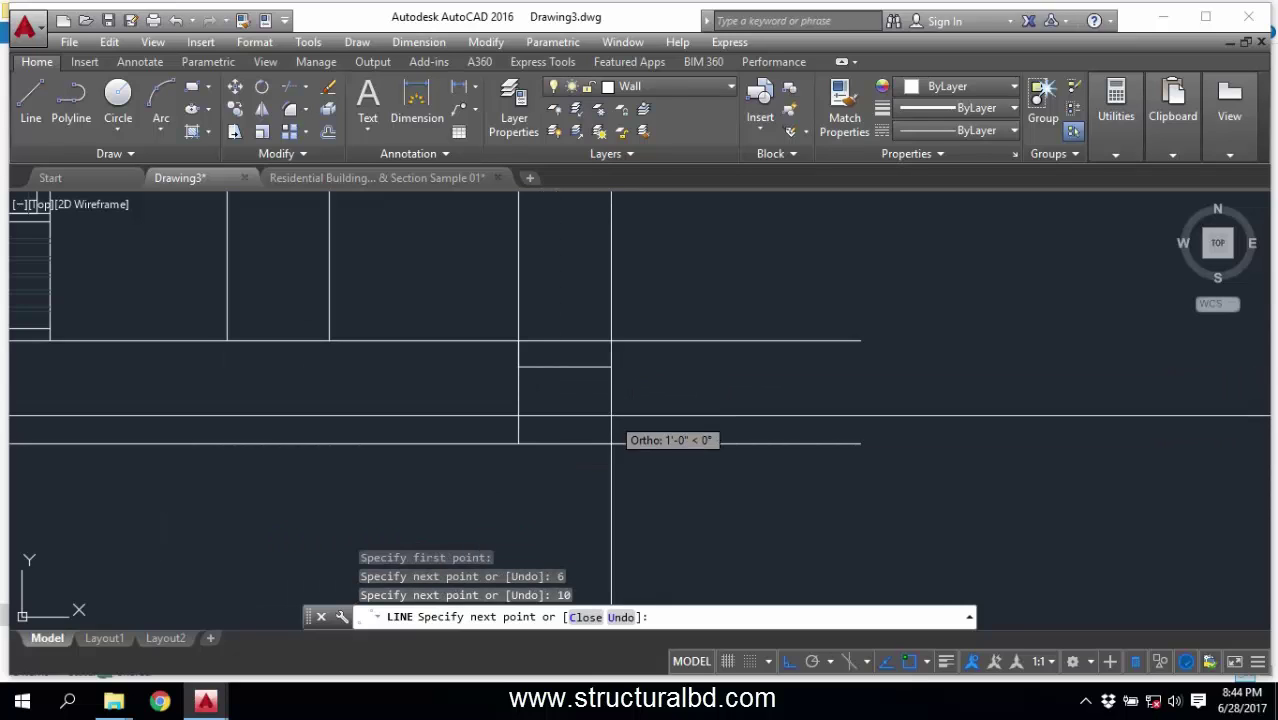
Continue the entry steps' profile with two more 6" risers and 10" treads, ending at the ground line.
{"action": "type", "text": "6"}
{"action": "key", "text": "Return"}
{"action": "type", "text": "1"}
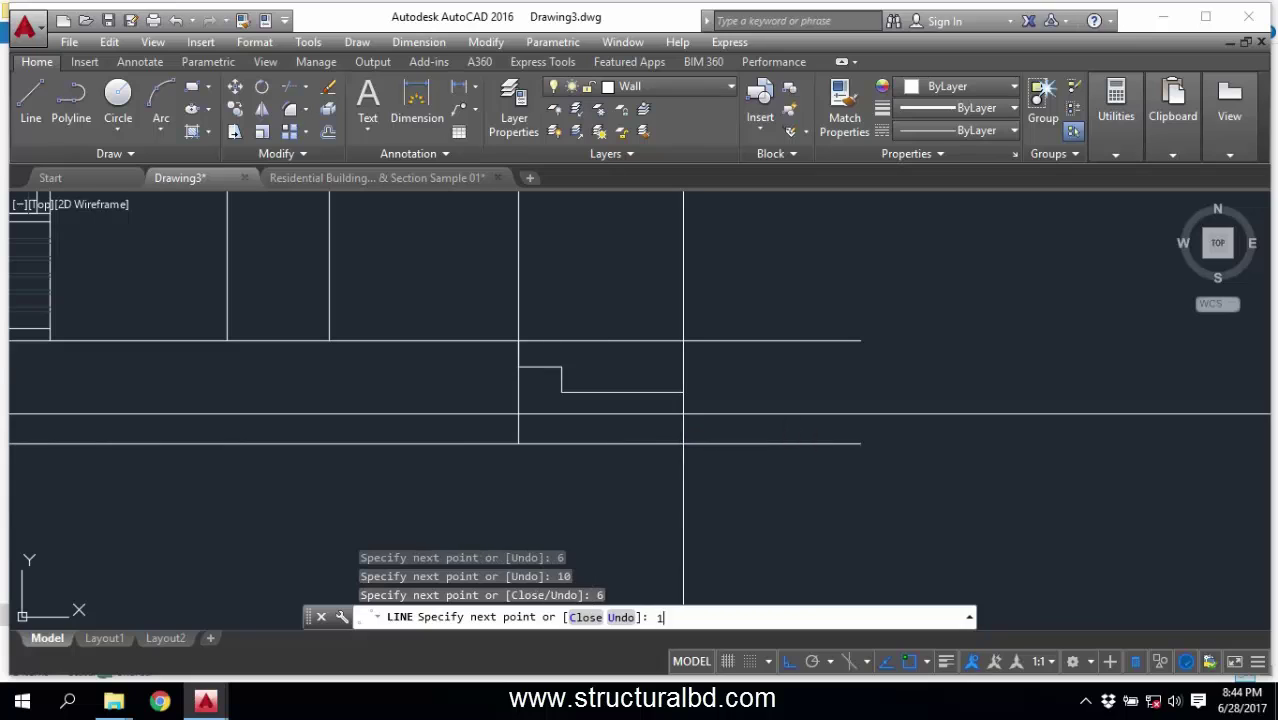
{"action": "type", "text": "0"}
{"action": "key", "text": "Return"}
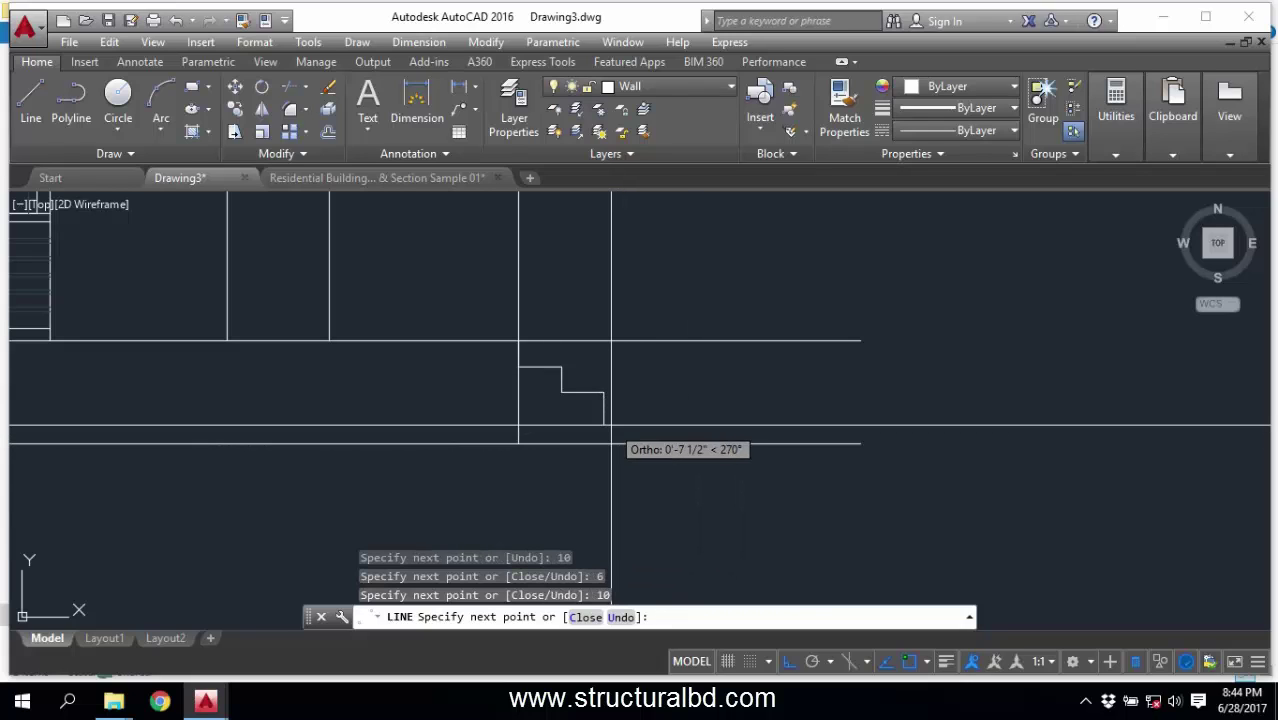
{"action": "type", "text": "10"}
{"action": "key", "text": "Return"}
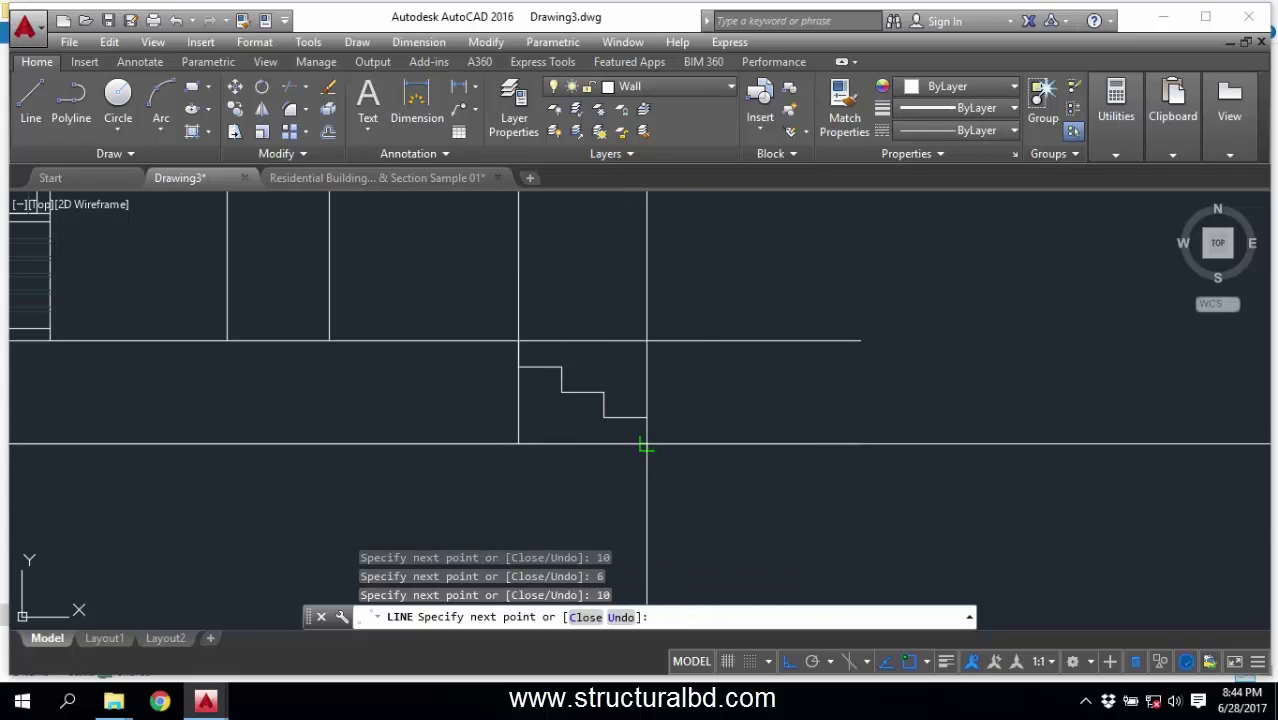
{"action": "key", "text": "Escape"}
Shorten the floor line's right end back to the elevation's right wall.
{"action": "left_click", "coordinate": [739, 383]}
{"action": "left_click", "coordinate": [674, 314]}
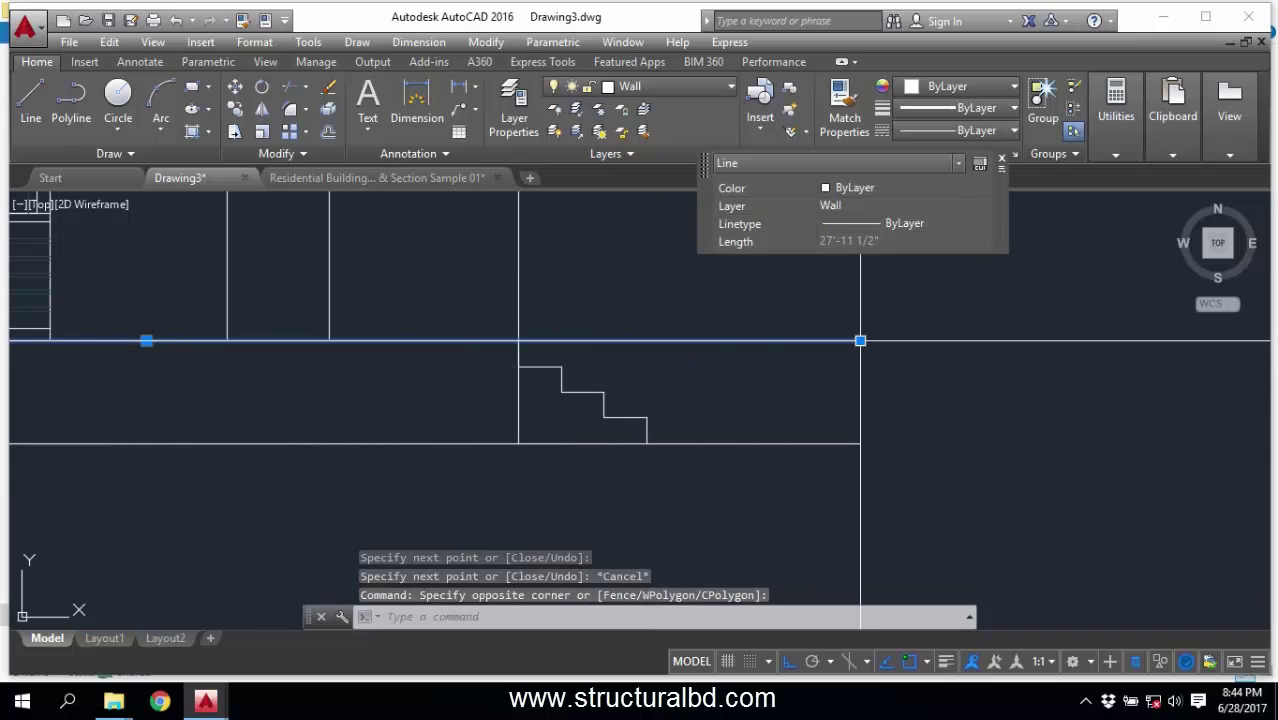
{"action": "left_click", "coordinate": [860, 341]}
{"action": "left_click", "coordinate": [518, 341]}
{"action": "key", "text": "Escape"}
{"action": "scroll", "coordinate": [693, 424], "scroll_direction": "down", "scroll_amount": 6}
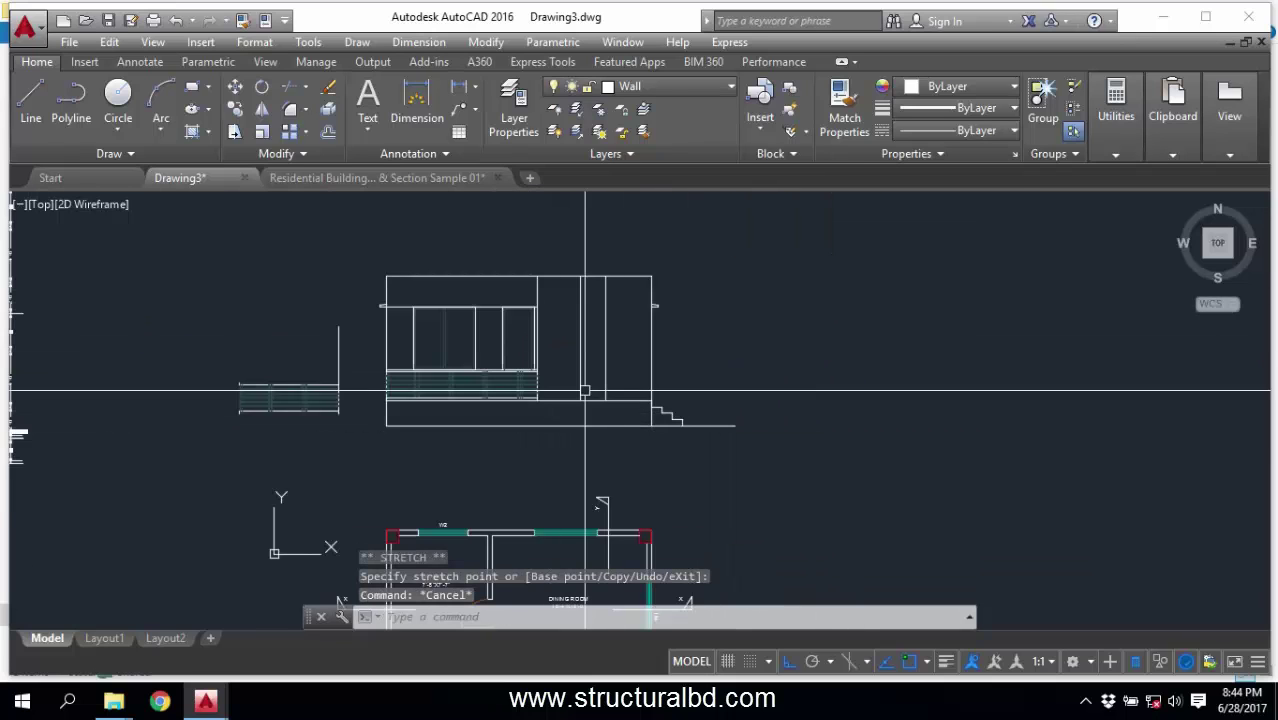
Examine the stair landing, window height and sill level in the Section Y-Y drawings against the front elevation and floor plan.
{"action": "scroll", "coordinate": [585, 391], "scroll_direction": "up", "scroll_amount": 4}
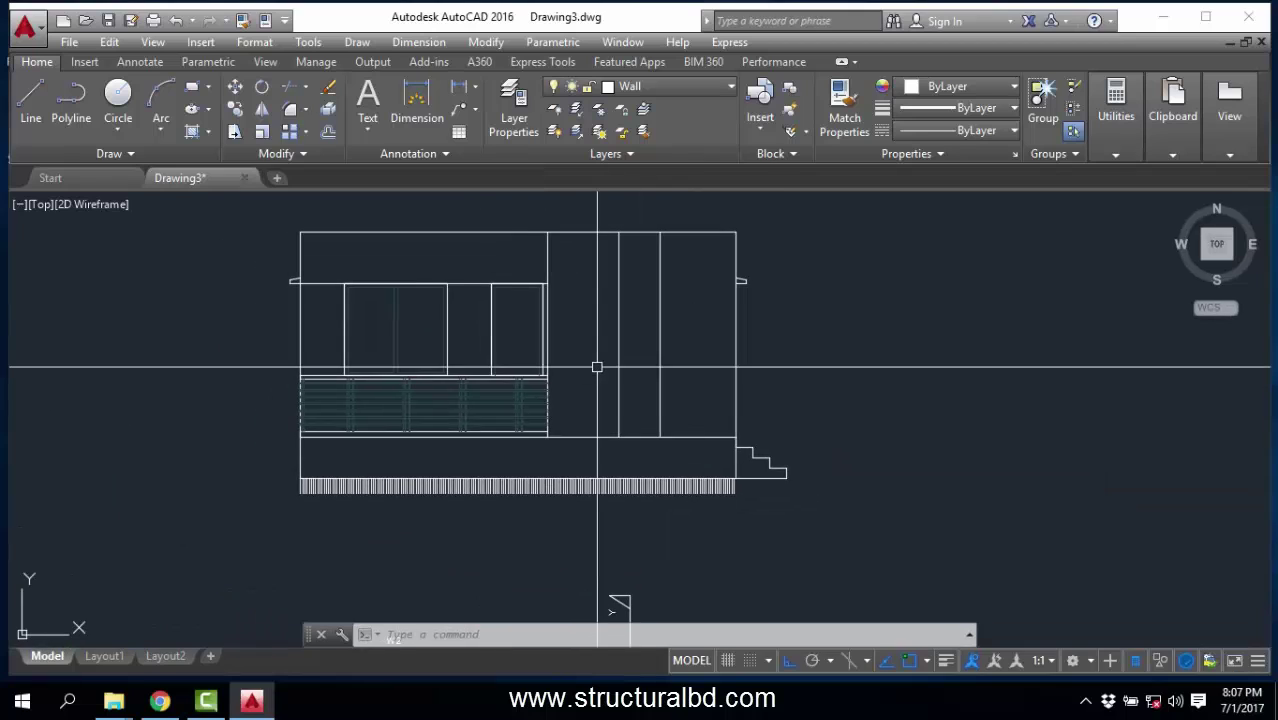
{"action": "scroll", "coordinate": [636, 300], "scroll_direction": "down", "scroll_amount": 4}
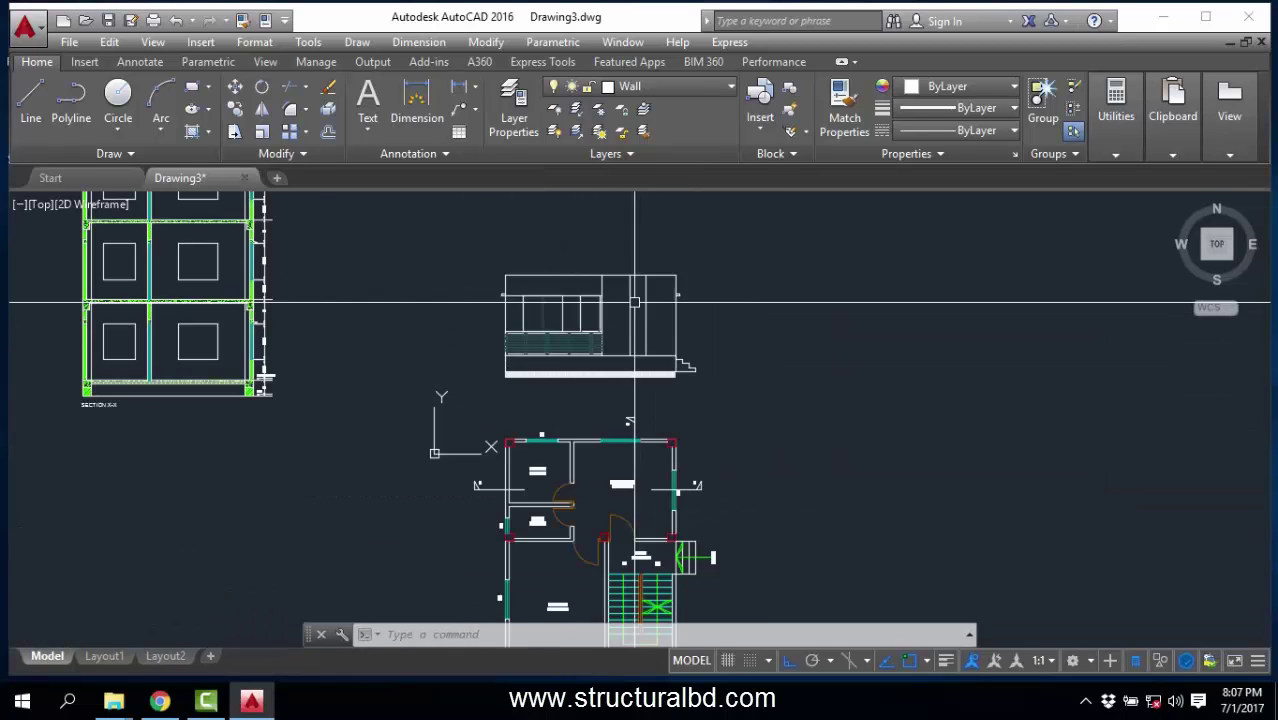
{"action": "middle_click_drag", "start_coordinate": [638, 417], "coordinate": [645, 300]}
{"action": "scroll", "coordinate": [635, 545], "scroll_direction": "up", "scroll_amount": 2}
{"action": "scroll", "coordinate": [516, 497], "scroll_direction": "down", "scroll_amount": 8}
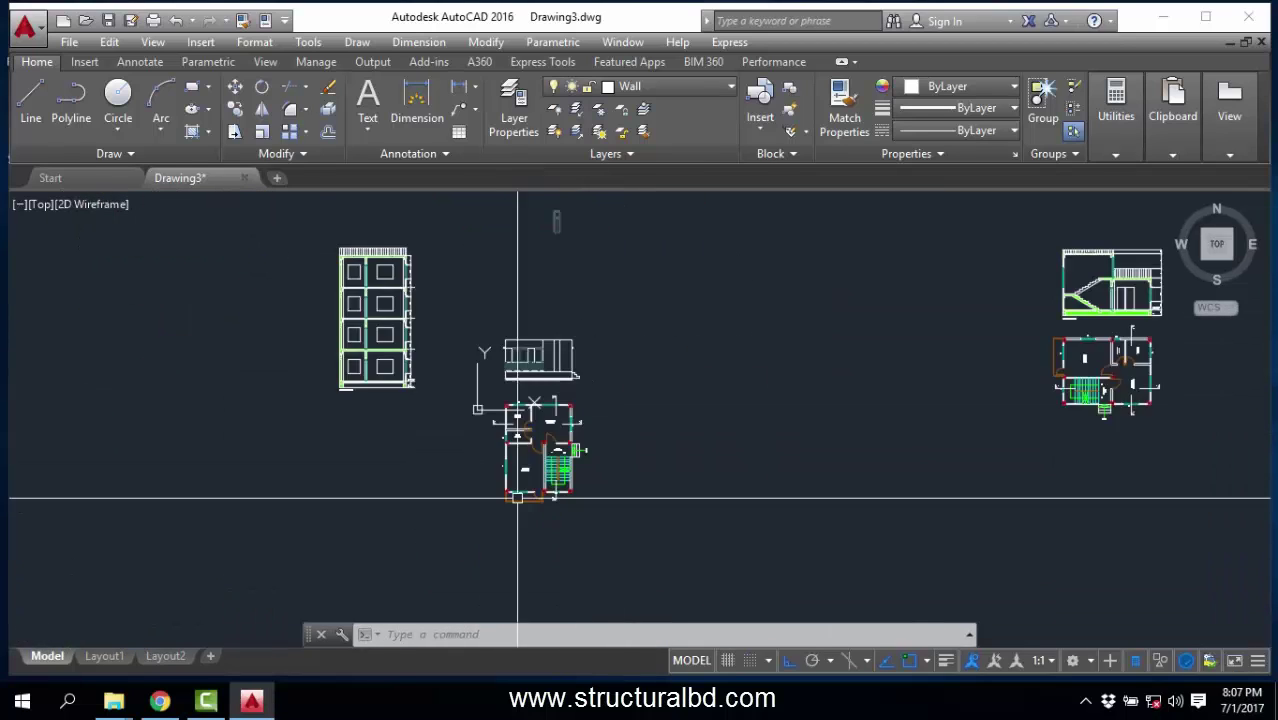
{"action": "middle_click_drag", "start_coordinate": [970, 367], "coordinate": [722, 400]}
{"action": "scroll", "coordinate": [722, 402], "scroll_direction": "up", "scroll_amount": 6}
{"action": "middle_click_drag", "start_coordinate": [464, 421], "coordinate": [692, 420]}
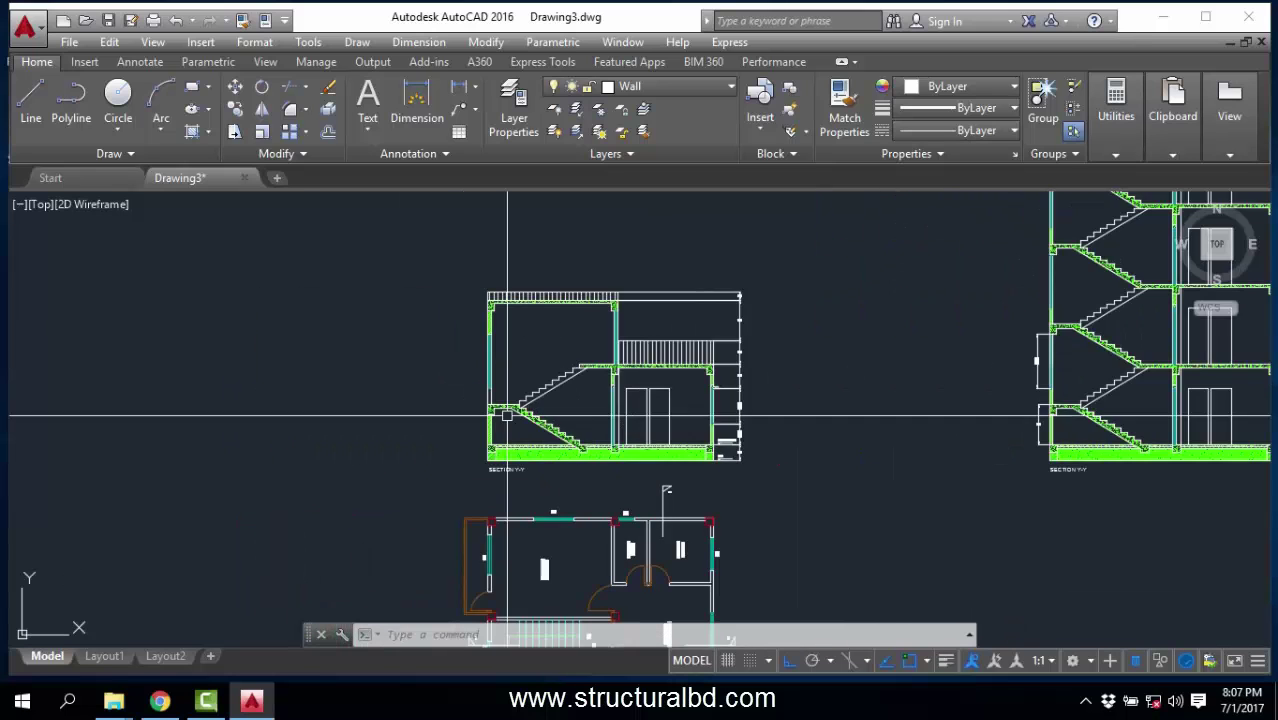
{"action": "scroll", "coordinate": [479, 400], "scroll_direction": "up", "scroll_amount": 5}
{"action": "scroll", "coordinate": [565, 448], "scroll_direction": "down", "scroll_amount": 5}
{"action": "mouse_move", "coordinate": [914, 444]}
{"action": "middle_mouse_down"}
{"action": "mouse_move", "coordinate": [748, 434]}
{"action": "mouse_move", "coordinate": [420, 455]}
{"action": "mouse_move", "coordinate": [578, 482]}
{"action": "middle_mouse_up"}
{"action": "scroll", "coordinate": [658, 479], "scroll_direction": "up", "scroll_amount": 6}
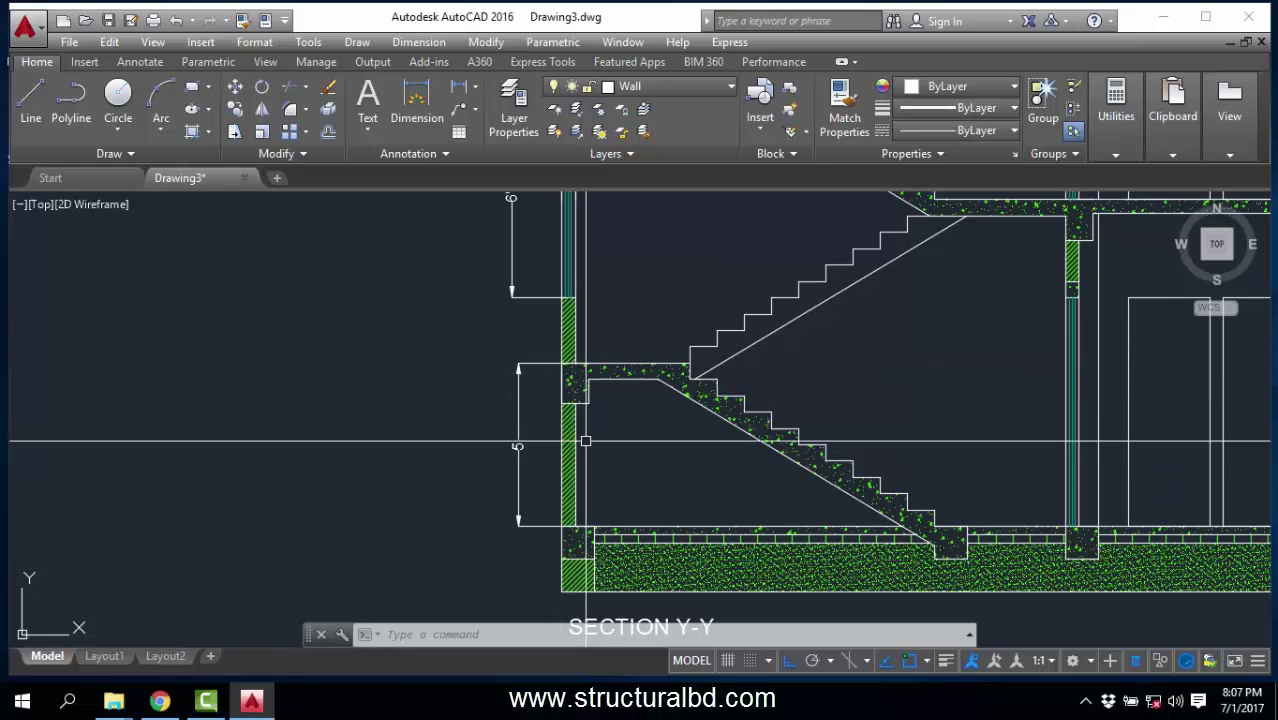
{"action": "middle_click_drag", "start_coordinate": [566, 311], "coordinate": [602, 401]}
{"action": "scroll", "coordinate": [614, 355], "scroll_direction": "down", "scroll_amount": 2}
{"action": "scroll", "coordinate": [607, 332], "scroll_direction": "up", "scroll_amount": 2}
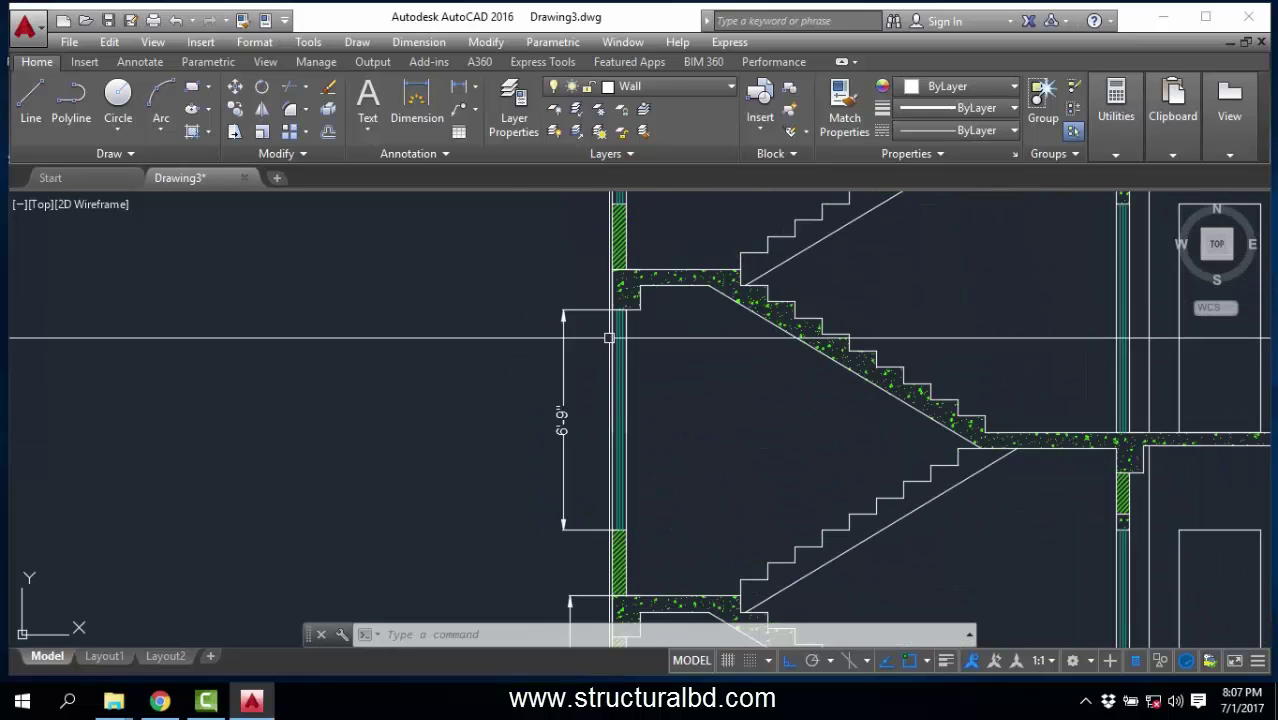
{"action": "scroll", "coordinate": [870, 331], "scroll_direction": "down", "scroll_amount": 5}
{"action": "middle_click_drag", "start_coordinate": [577, 438], "coordinate": [970, 384]}
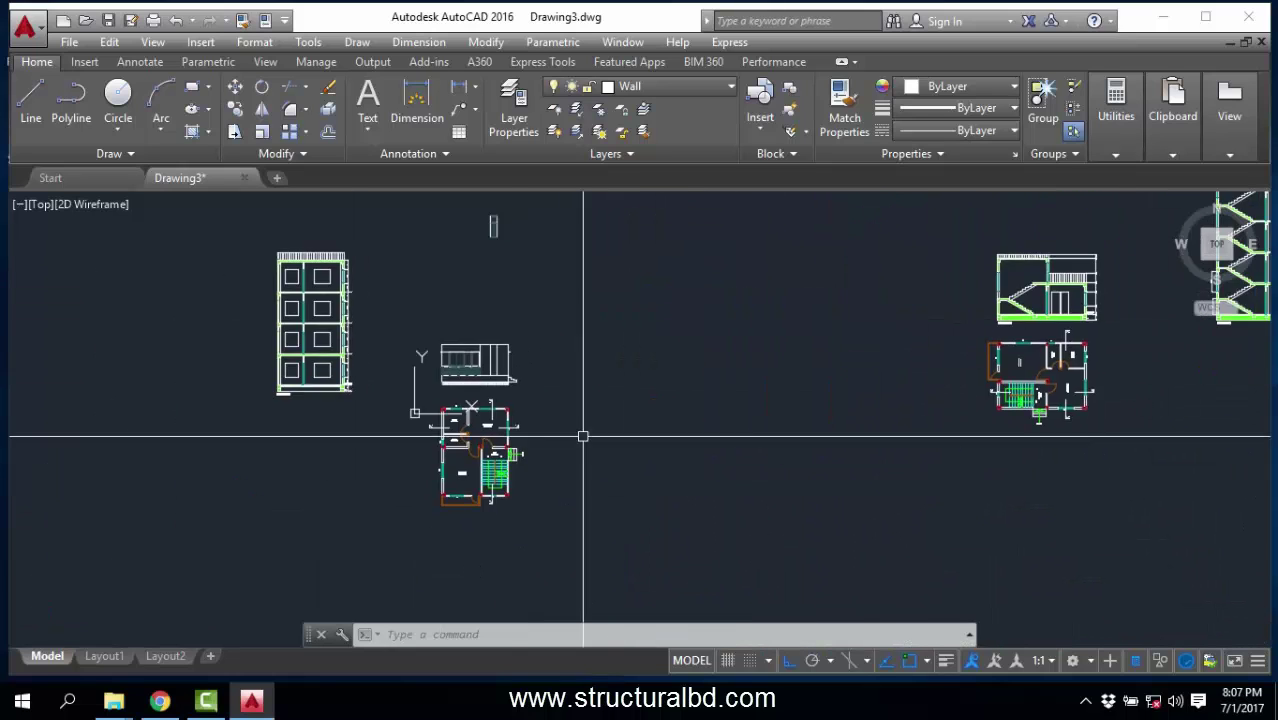
Copy the elevation's floor line 5' upward to mark the stair landing level.
{"action": "scroll", "coordinate": [490, 386], "scroll_direction": "up", "scroll_amount": 4}
{"action": "middle_click_drag", "start_coordinate": [438, 362], "coordinate": [514, 422]}
{"action": "left_click", "coordinate": [669, 441]}
{"action": "left_click", "coordinate": [655, 400]}
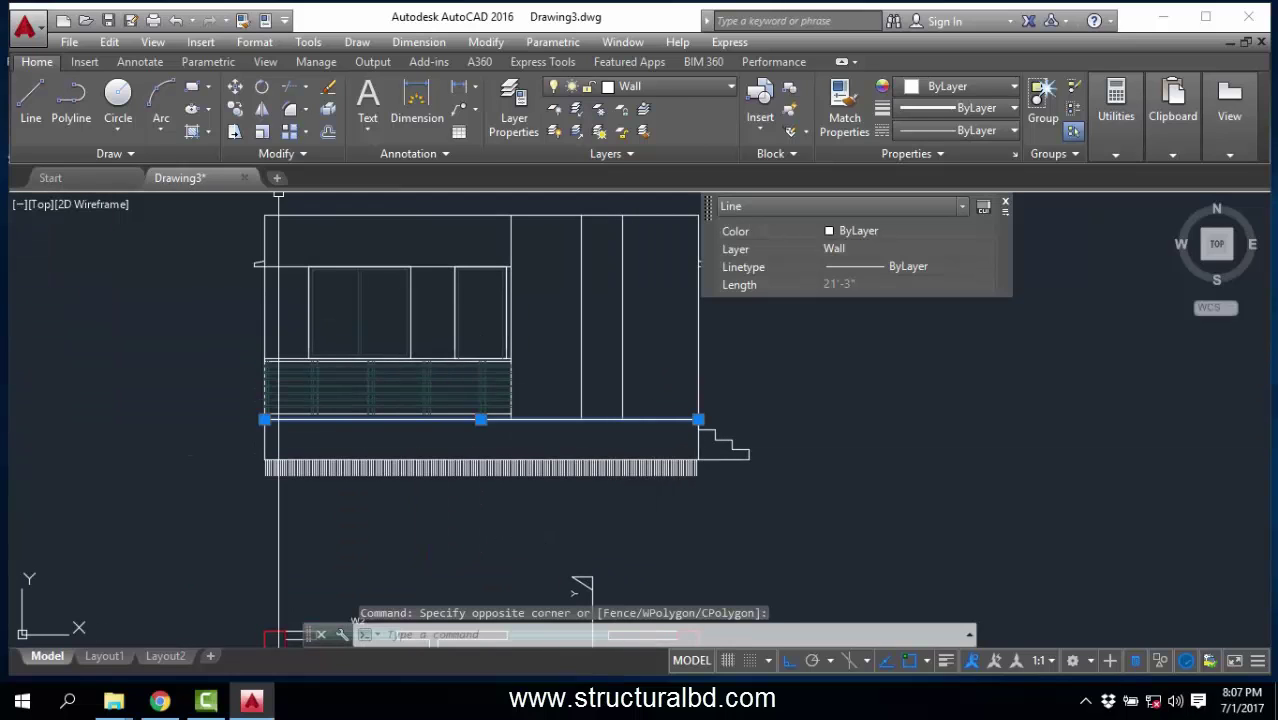
{"action": "left_click", "coordinate": [235, 109]}
{"action": "left_click", "coordinate": [803, 415]}
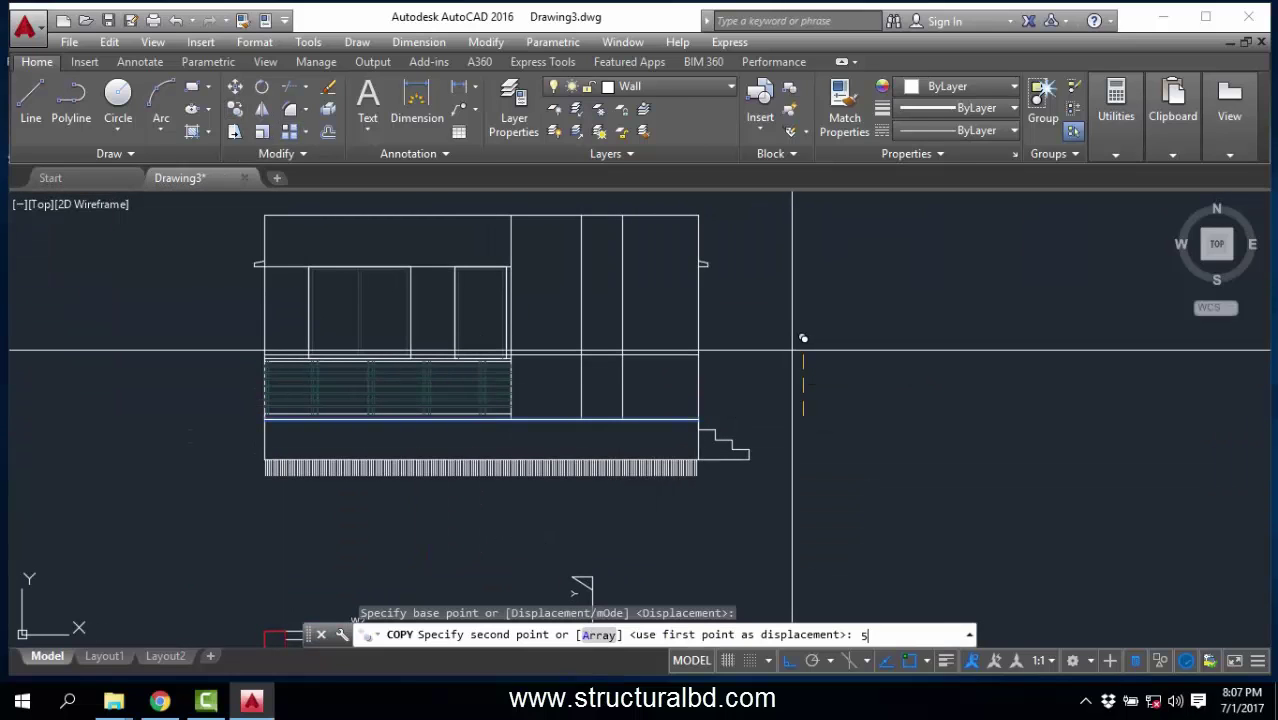
{"action": "type", "text": "5'"}
{"action": "key", "text": "Return"}
{"action": "key", "text": "Escape"}
Move the copied horizontal line up another 24".
{"action": "left_click", "coordinate": [662, 336]}
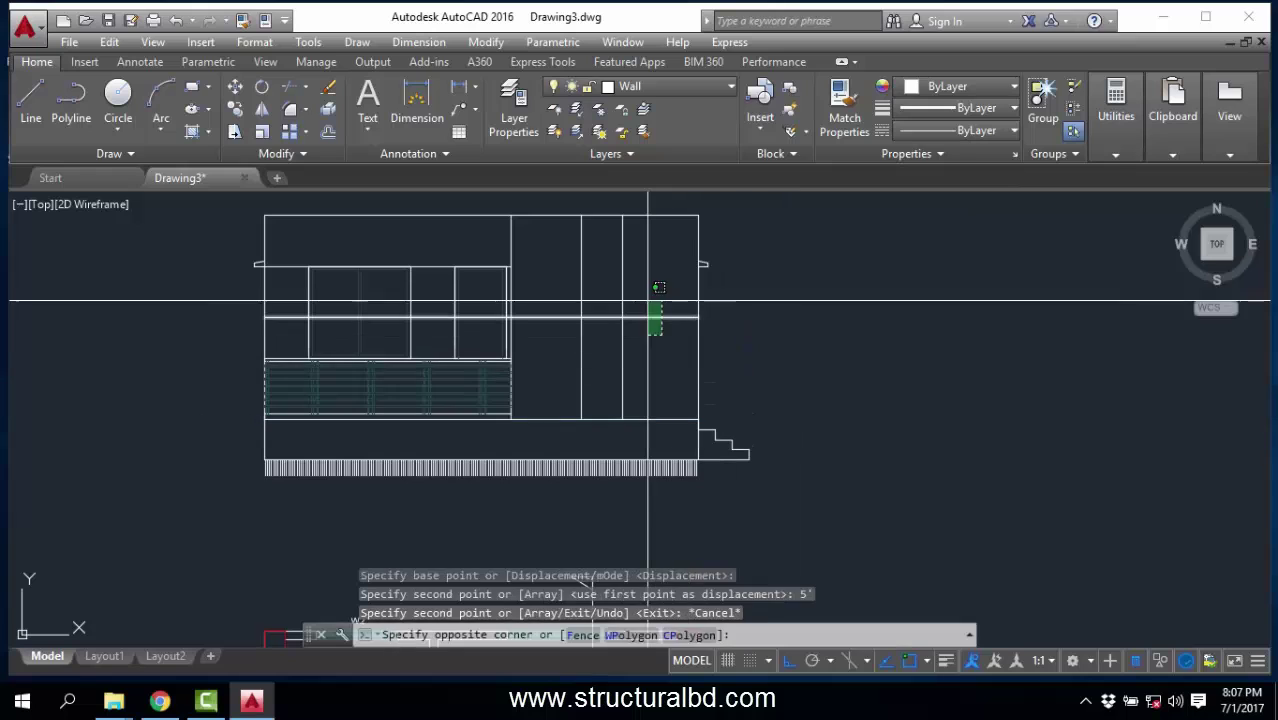
{"action": "left_click", "coordinate": [647, 292]}
{"action": "type", "text": "m"}
{"action": "key", "text": "Return"}
{"action": "left_click", "coordinate": [885, 371]}
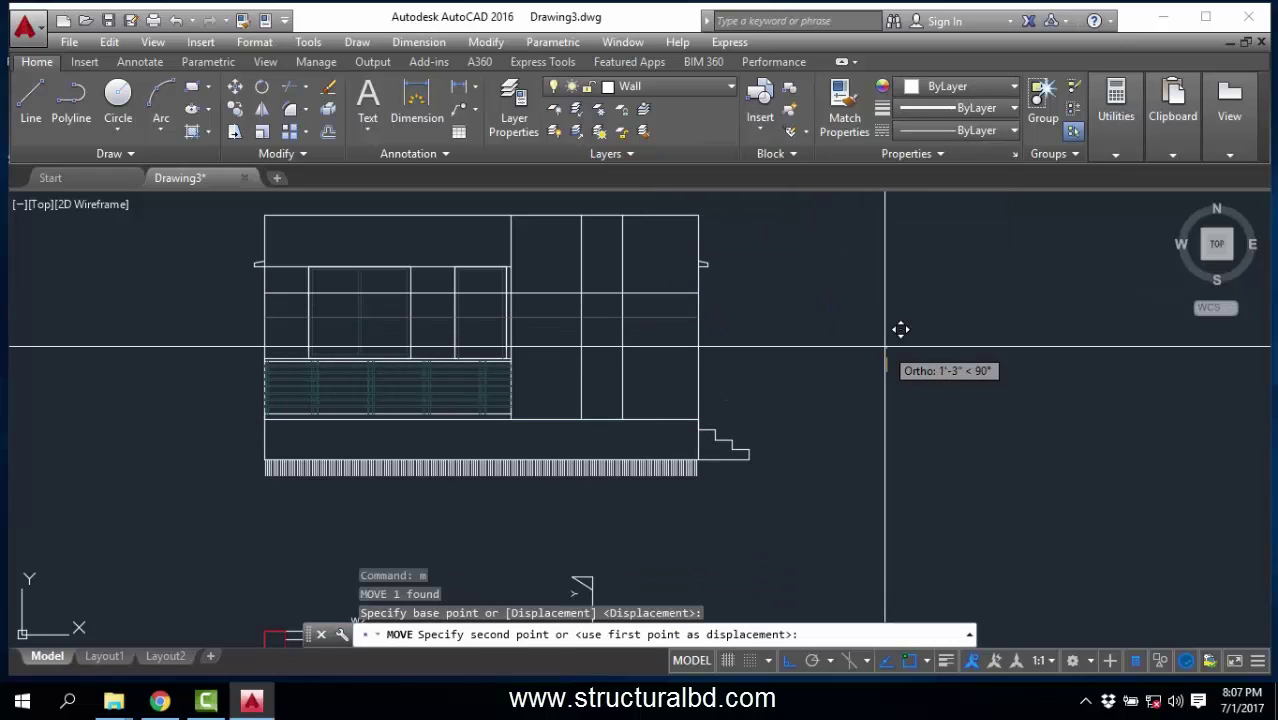
{"action": "type", "text": "24"}
{"action": "key", "text": "Return"}
{"action": "middle_click_drag", "start_coordinate": [609, 307], "coordinate": [731, 487]}
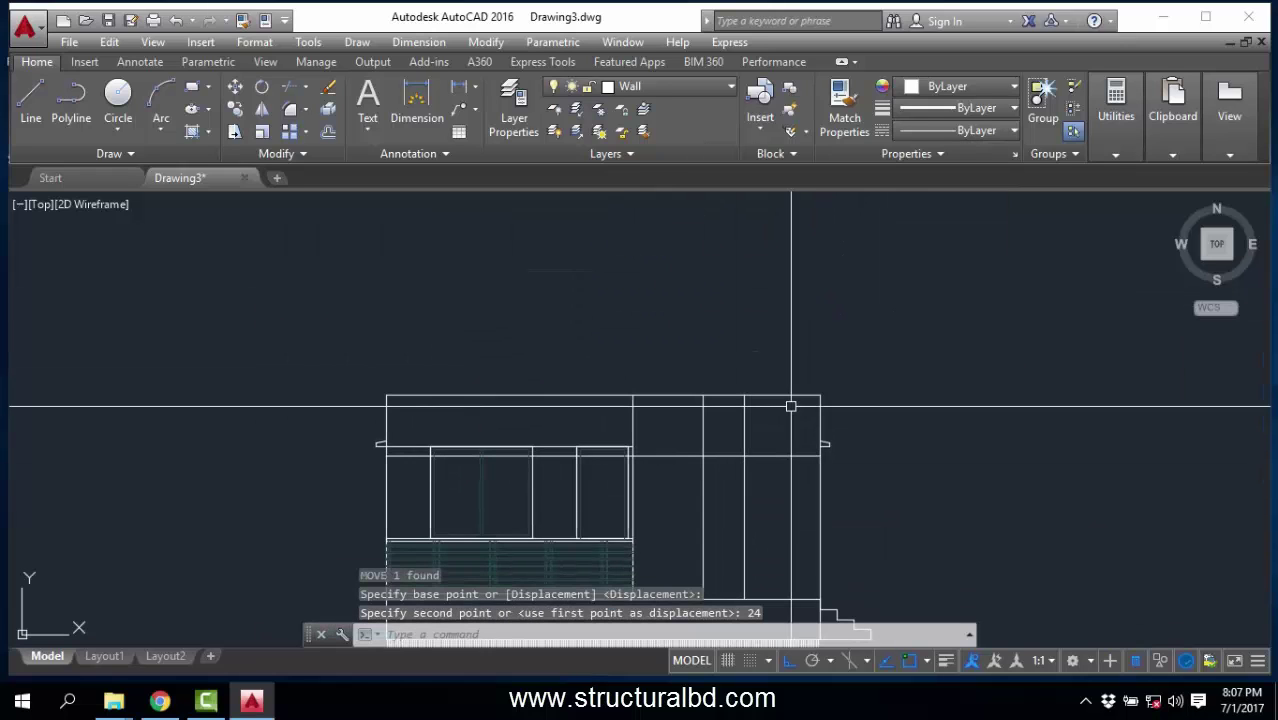
Shorten both ends of the copied horizontal line so it spans only between the two vertical stair window lines.
{"action": "left_click", "coordinate": [773, 479]}
{"action": "left_click", "coordinate": [756, 443]}
{"action": "left_click", "coordinate": [386, 456]}
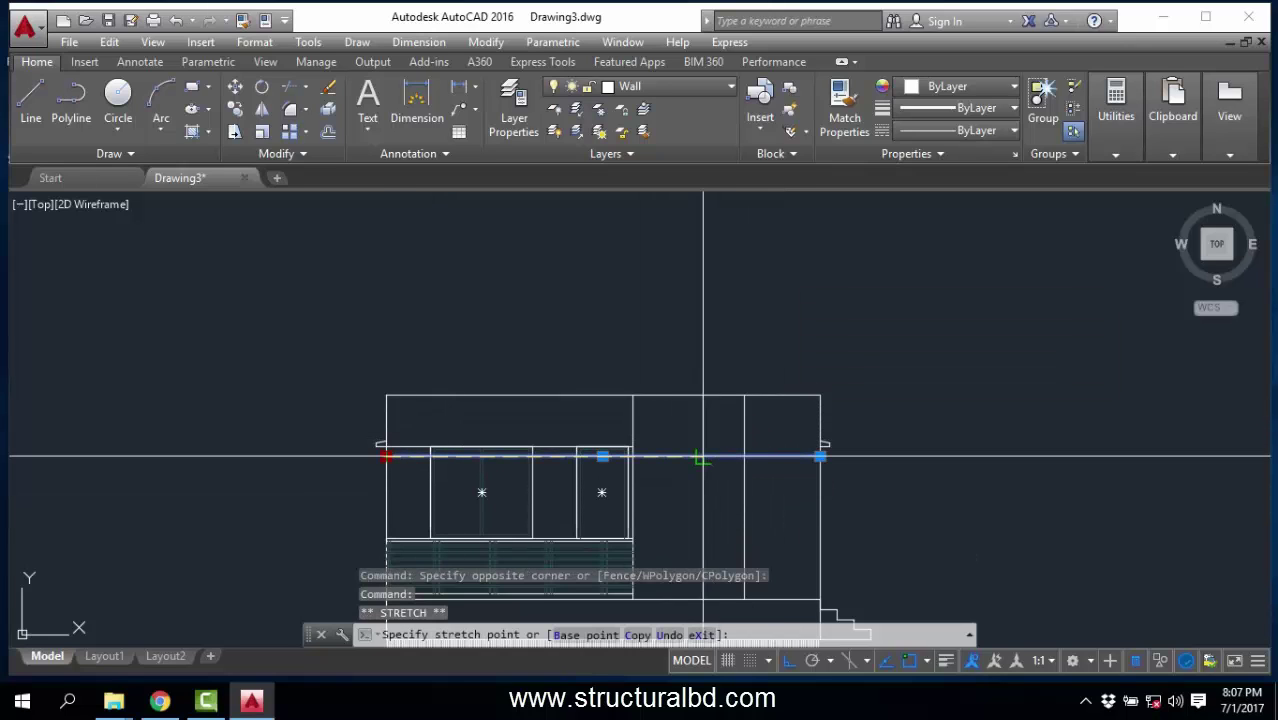
{"action": "left_click", "coordinate": [702, 456]}
{"action": "left_click", "coordinate": [820, 456]}
{"action": "left_click", "coordinate": [744, 456]}
{"action": "key", "text": "Escape"}
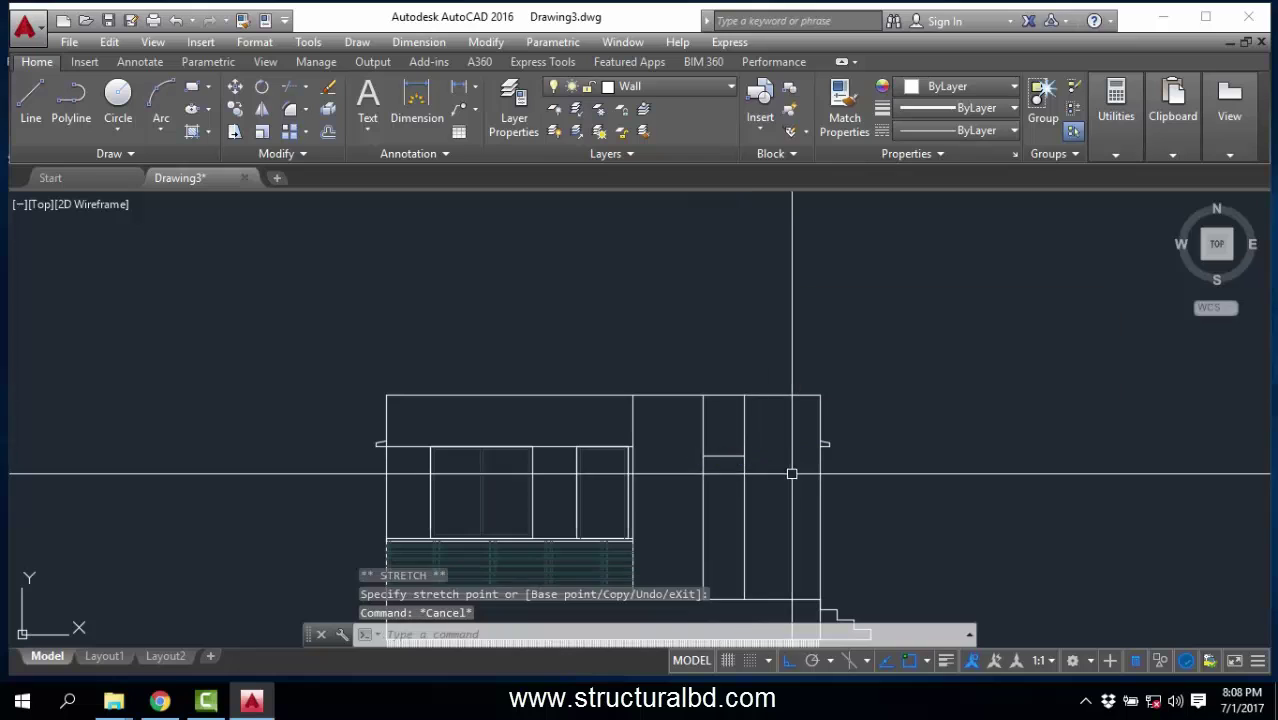
Copy the stair window's sill line 9'9" upward to mark the window's top edge.
{"action": "left_click", "coordinate": [723, 456]}
{"action": "left_click", "coordinate": [235, 109]}
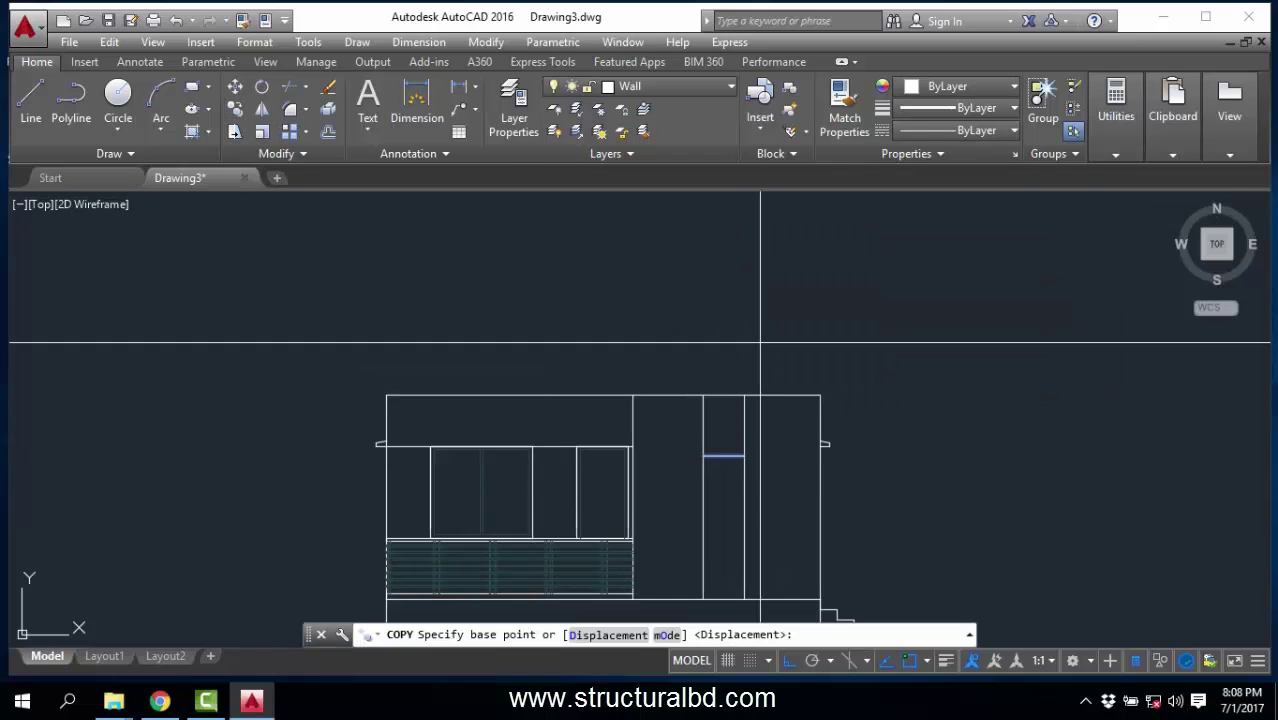
{"action": "left_click", "coordinate": [760, 342]}
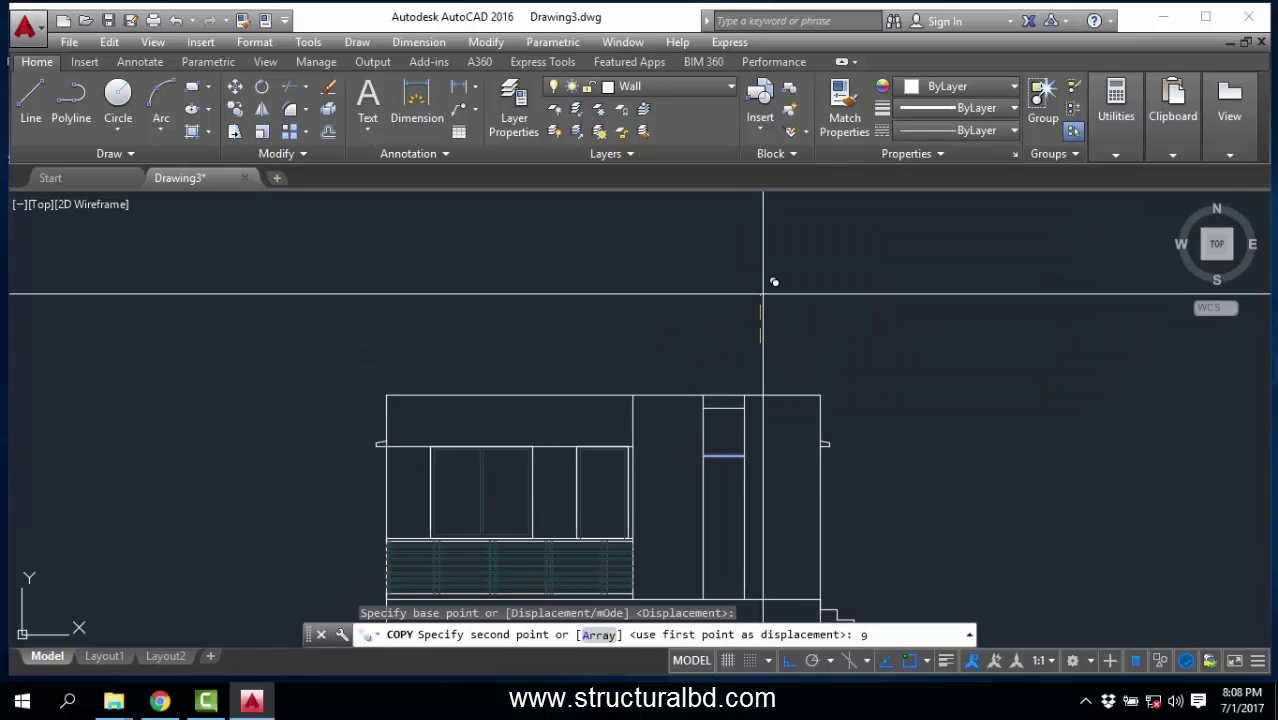
{"action": "key", "text": "Return"}
{"action": "key", "text": "Escape"}
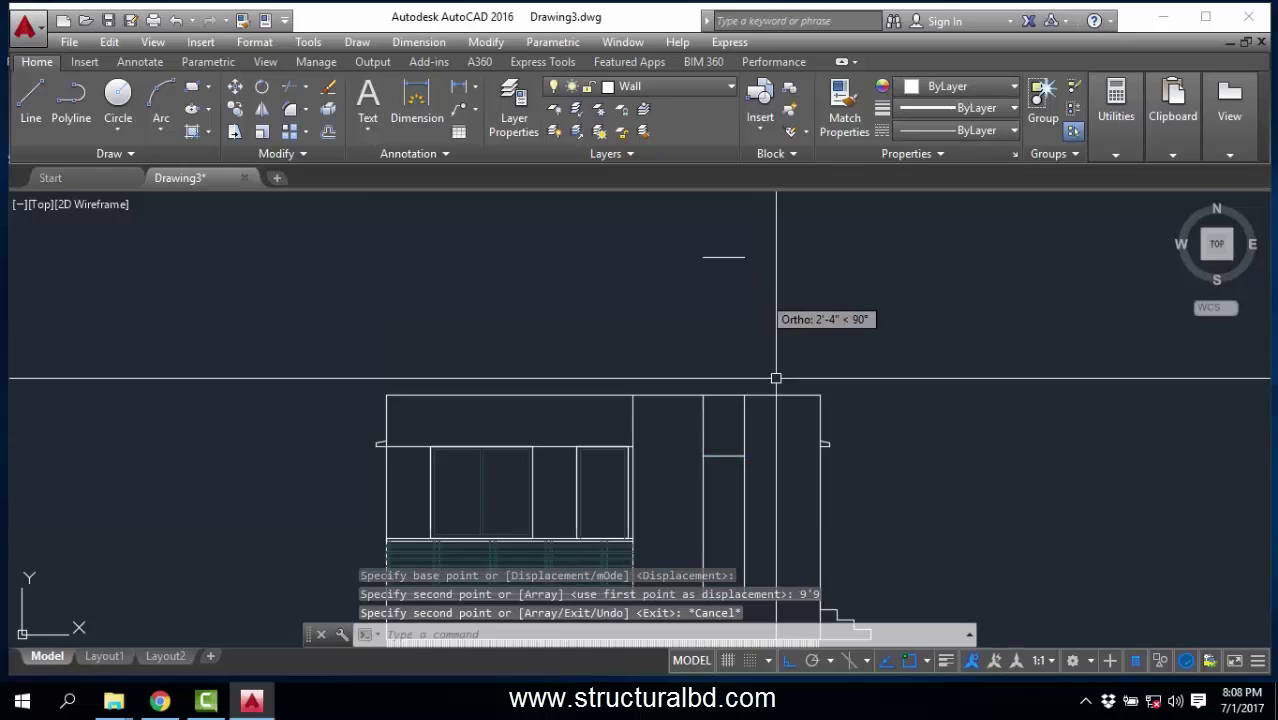
Extend both vertical stair window lines up to the ends of the copied top line.
{"action": "left_click", "coordinate": [744, 408]}
{"action": "left_click", "coordinate": [744, 395]}
{"action": "left_click", "coordinate": [744, 257]}
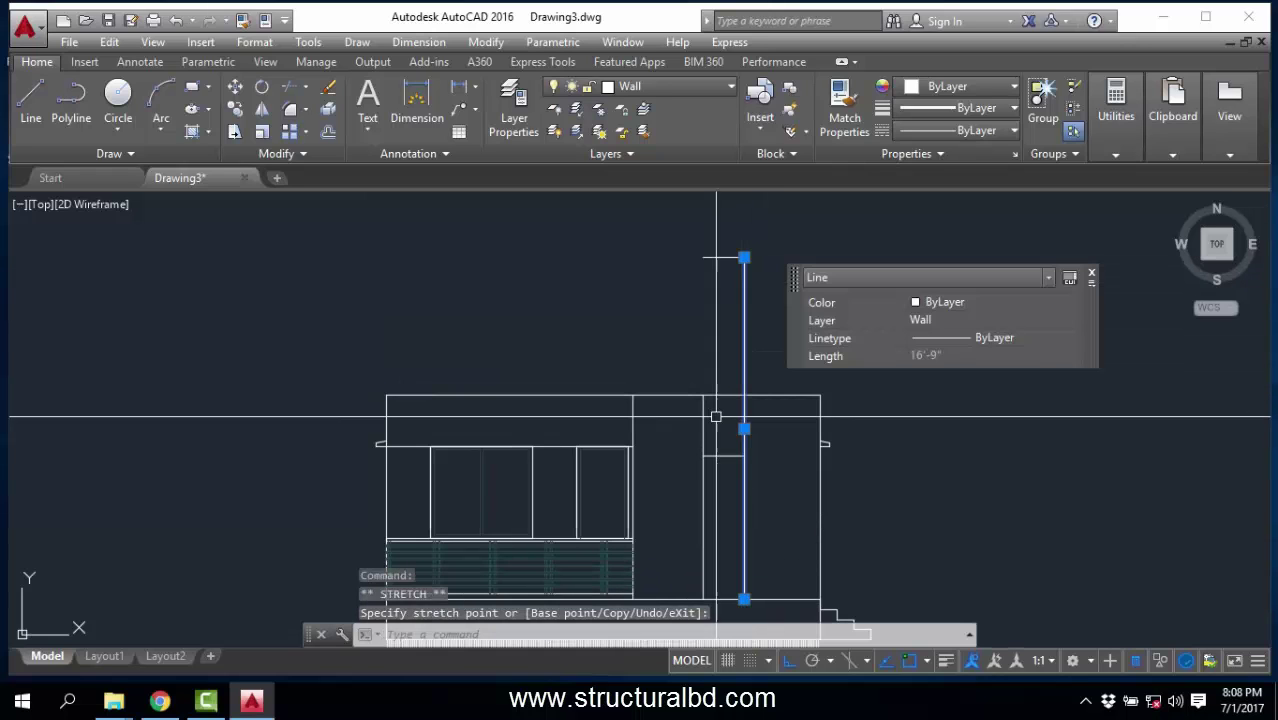
{"action": "left_click", "coordinate": [703, 407]}
{"action": "left_click", "coordinate": [703, 395]}
{"action": "left_click", "coordinate": [704, 260]}
{"action": "key", "text": "Escape"}
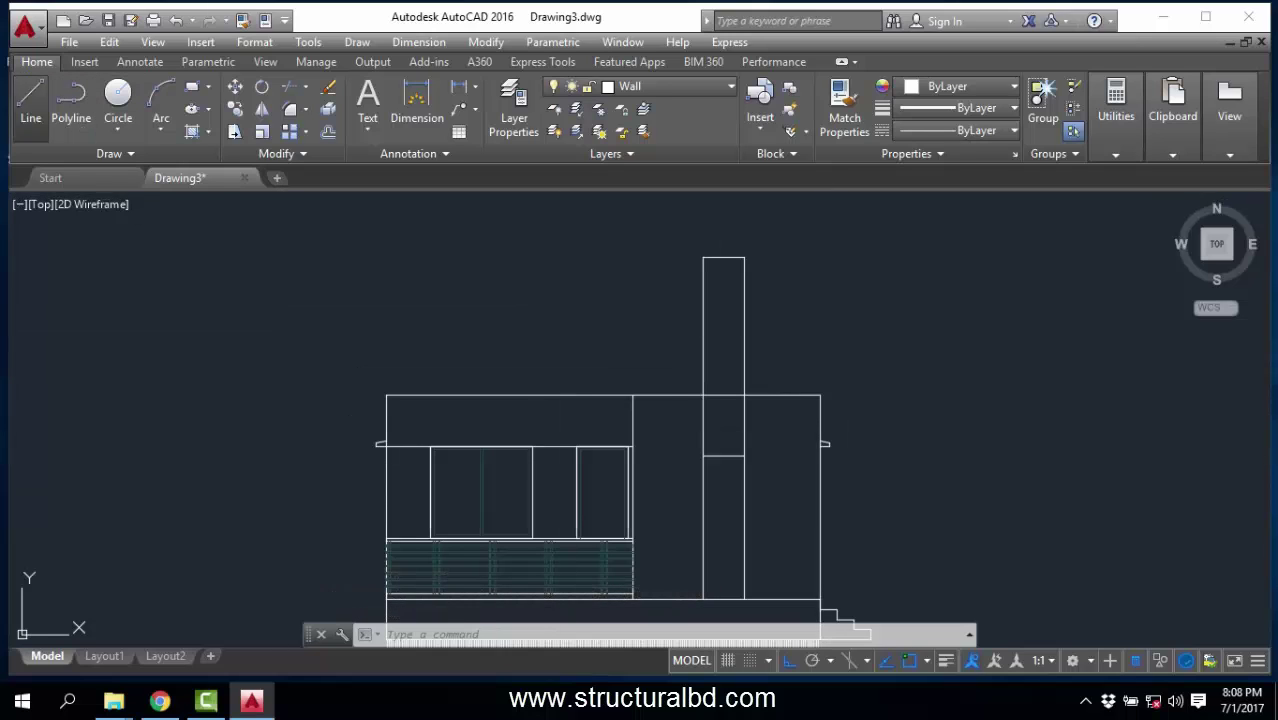
Draw a line 8' up from the roof line at the stair block's inner wall, continuing horizontally past the outer wall.
{"action": "left_click", "coordinate": [31, 100]}
{"action": "left_click", "coordinate": [632, 396]}
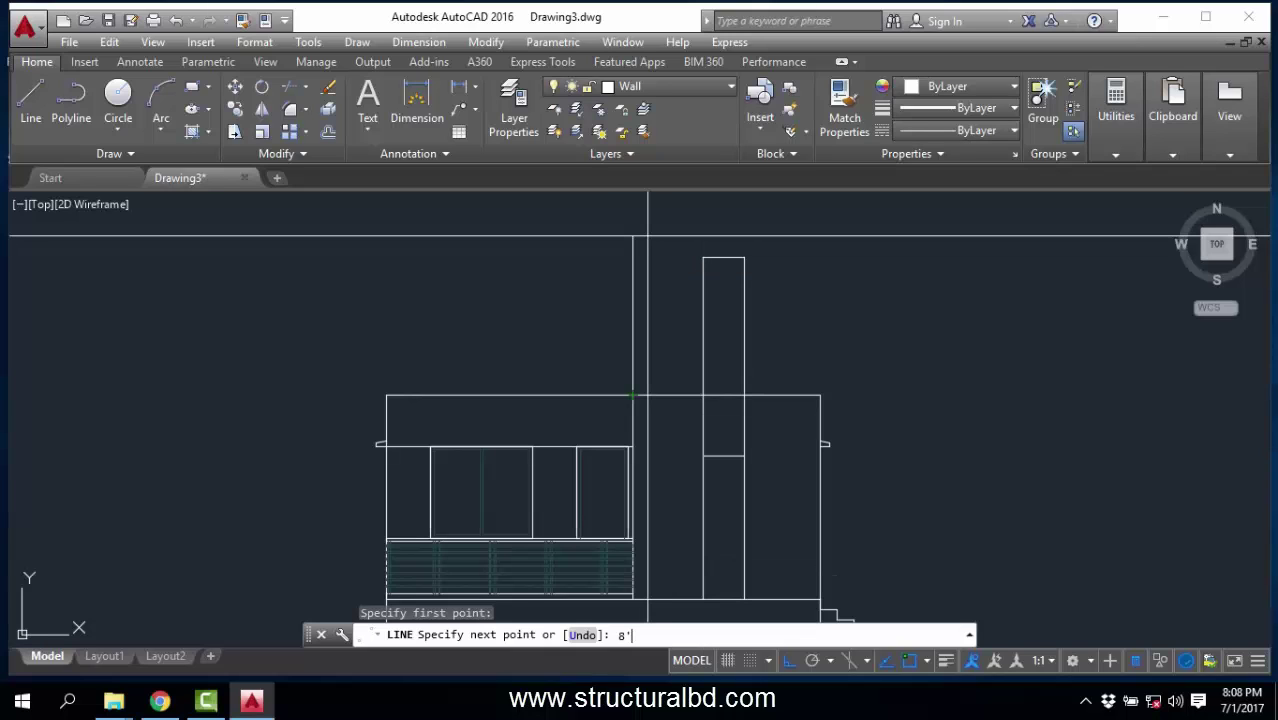
{"action": "left_click", "coordinate": [900, 257]}
{"action": "key", "text": "Escape"}
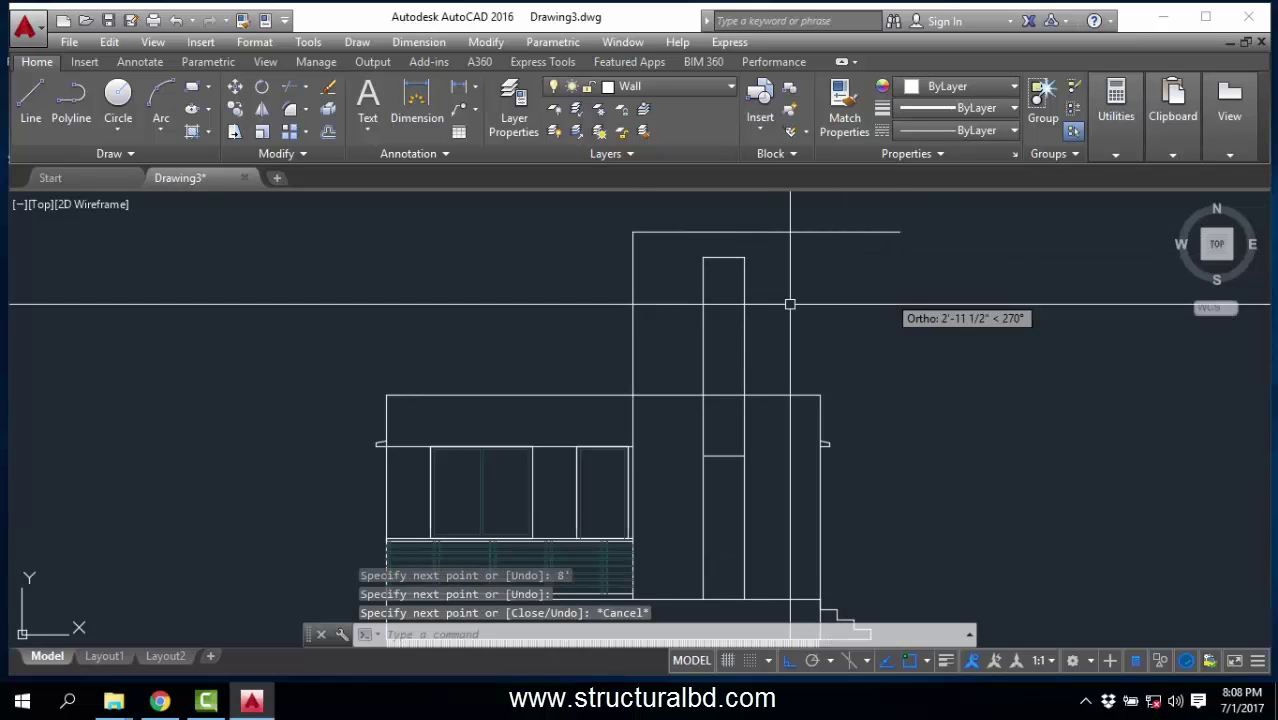
Draw the stair block's outer wall line from the roof corner up to the new top line.
{"action": "right_click", "coordinate": [790, 303]}
{"action": "left_click", "coordinate": [831, 311]}
{"action": "left_click", "coordinate": [821, 394]}
{"action": "left_click", "coordinate": [830, 232]}
{"action": "key", "text": "Escape"}
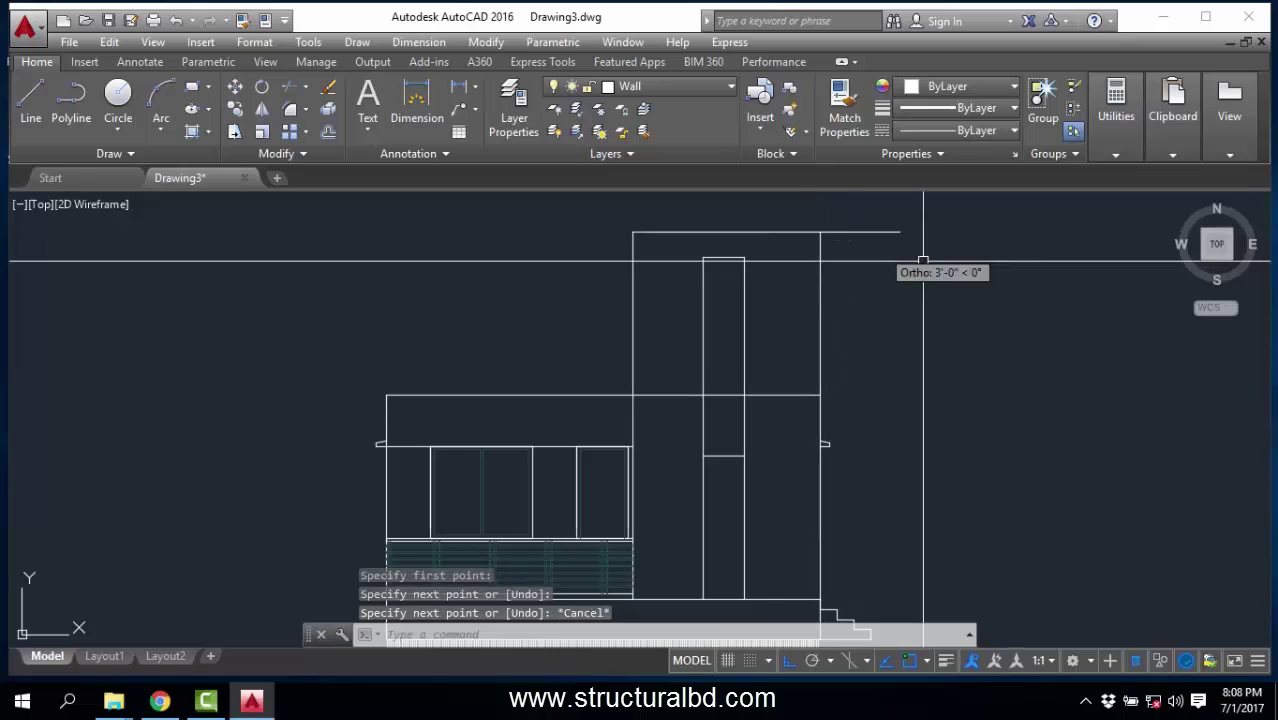
Shorten the stair block's overhanging top line so it ends at the outer wall line.
{"action": "left_click", "coordinate": [921, 260]}
{"action": "left_click", "coordinate": [880, 216]}
{"action": "left_click", "coordinate": [900, 232]}
{"action": "left_click", "coordinate": [820, 232]}
{"action": "key", "text": "Escape"}
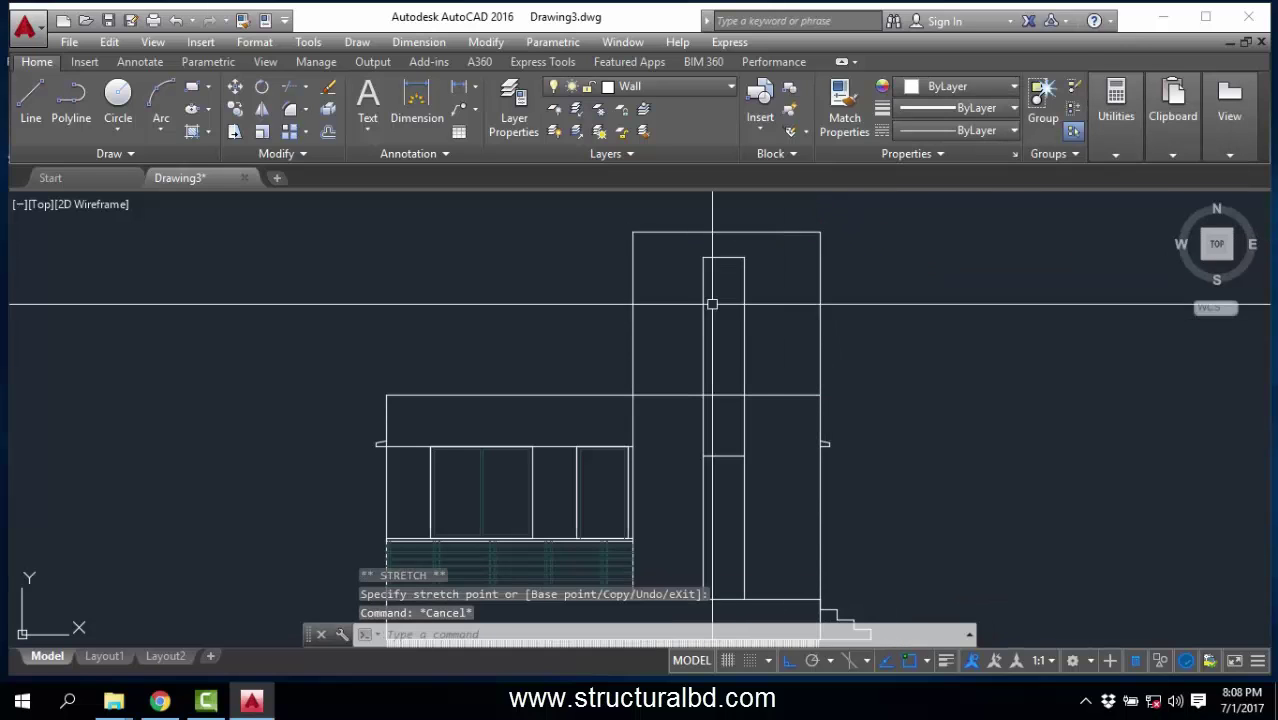
Shorten the main roof line so it stops at the stair block's inner wall.
{"action": "middle_click_drag", "start_coordinate": [679, 305], "coordinate": [743, 282]}
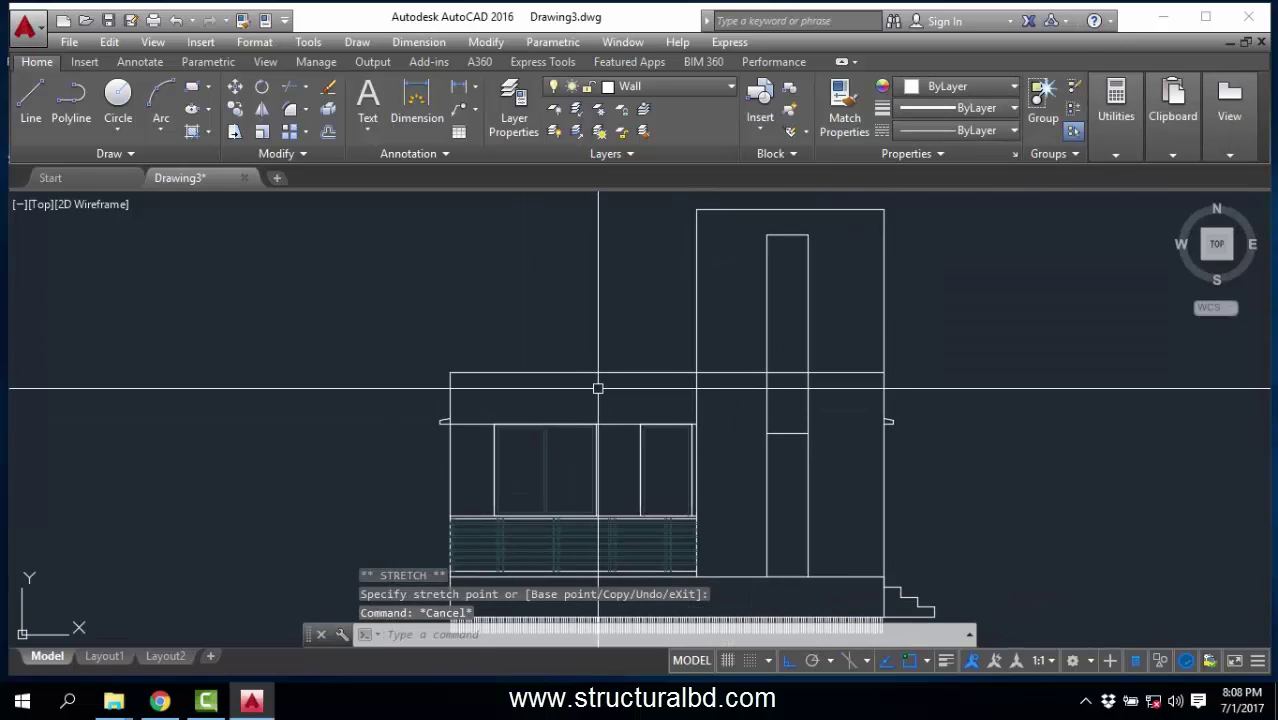
{"action": "left_click", "coordinate": [724, 372]}
{"action": "left_click", "coordinate": [884, 370]}
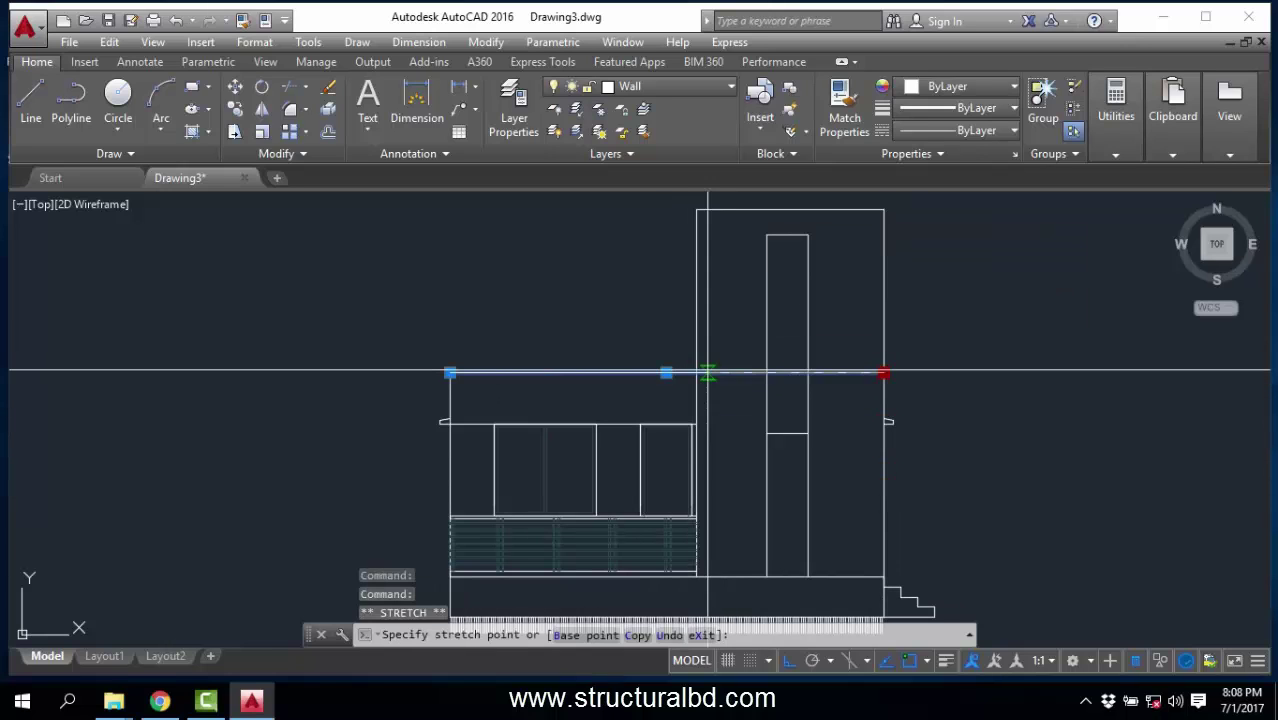
{"action": "left_click", "coordinate": [696, 372]}
{"action": "key", "text": "Escape"}
{"action": "middle_click_drag", "start_coordinate": [825, 420], "coordinate": [755, 408]}
{"action": "scroll", "coordinate": [689, 362], "scroll_direction": "down", "scroll_amount": 1}
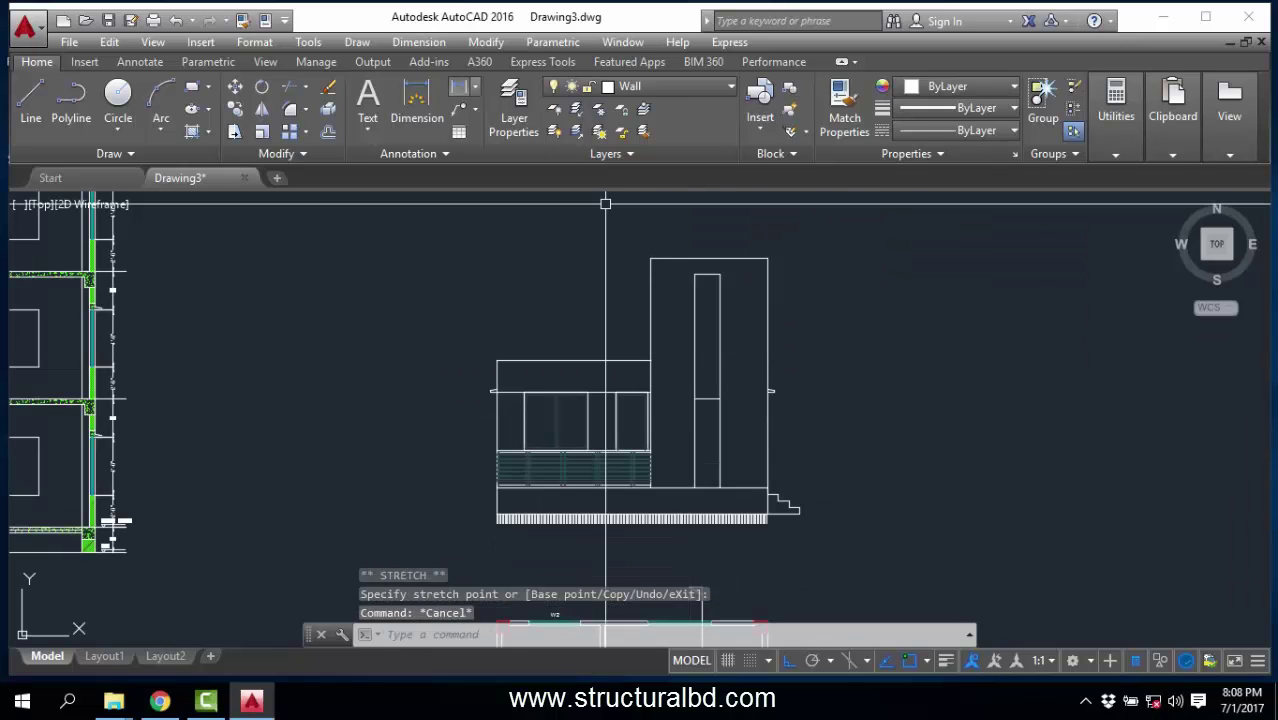
Add a vertical linear dimension for the stair window's height.
{"action": "left_click", "coordinate": [460, 88]}
{"action": "scroll", "coordinate": [785, 384], "scroll_direction": "up", "scroll_amount": 2}
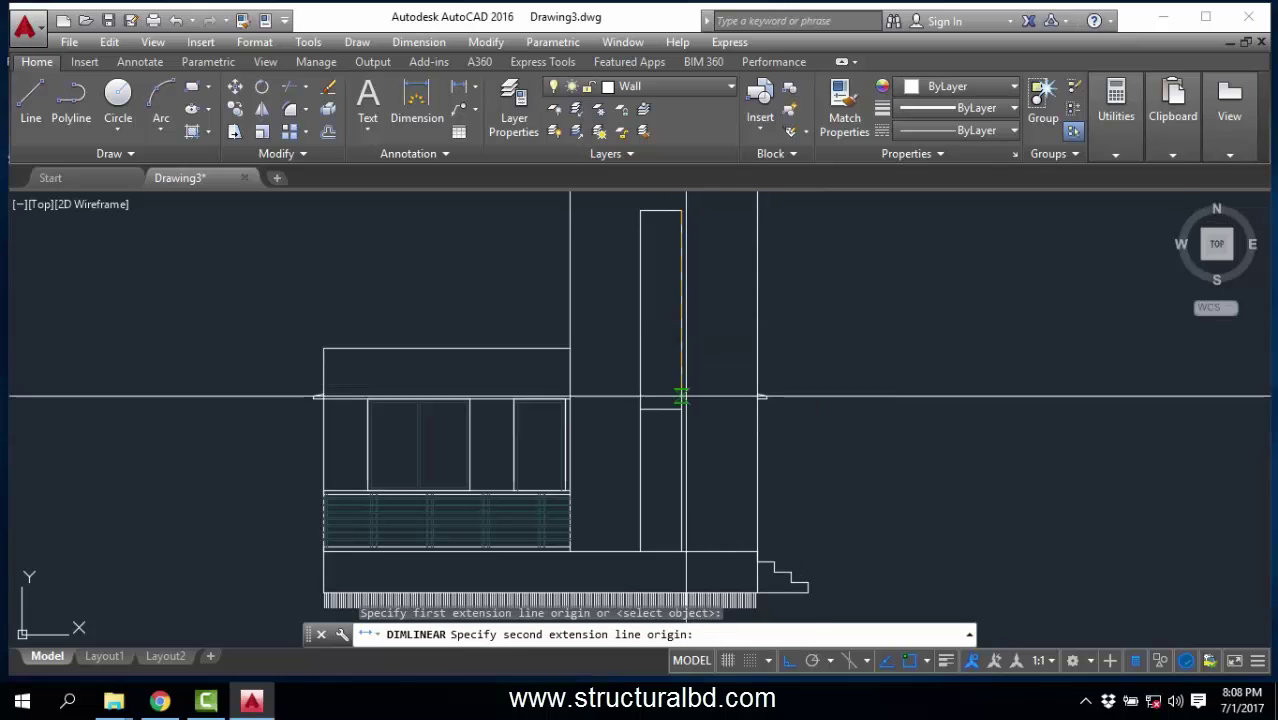
{"action": "left_click", "coordinate": [681, 397]}
{"action": "scroll", "coordinate": [722, 492], "scroll_direction": "up", "scroll_amount": 2}
{"action": "left_click", "coordinate": [720, 352]}
{"action": "scroll", "coordinate": [712, 397], "scroll_direction": "down", "scroll_amount": 3}
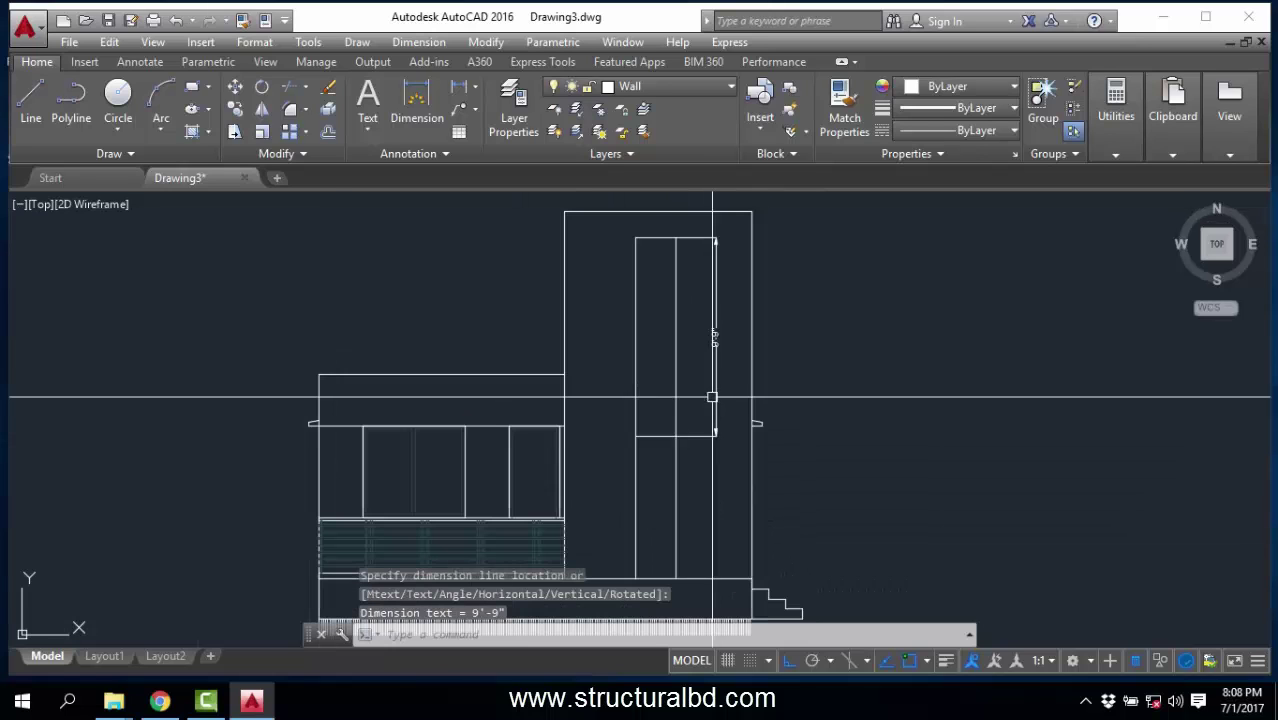
{"action": "scroll", "coordinate": [725, 359], "scroll_direction": "up", "scroll_amount": 2}
{"action": "scroll", "coordinate": [667, 363], "scroll_direction": "down", "scroll_amount": 3}
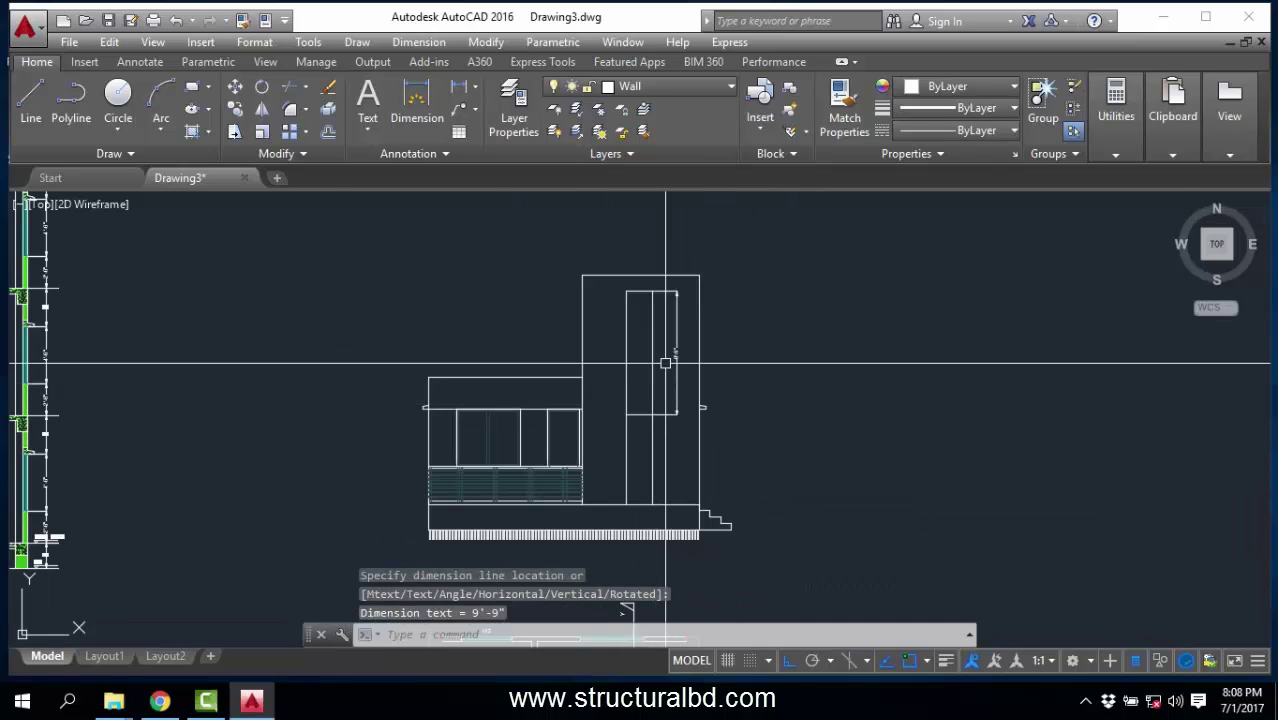
Check the stair window height in the Section Y-Y drawings and delete the height dimension from the elevation's stair window.
{"action": "scroll", "coordinate": [638, 350], "scroll_direction": "down", "scroll_amount": 5}
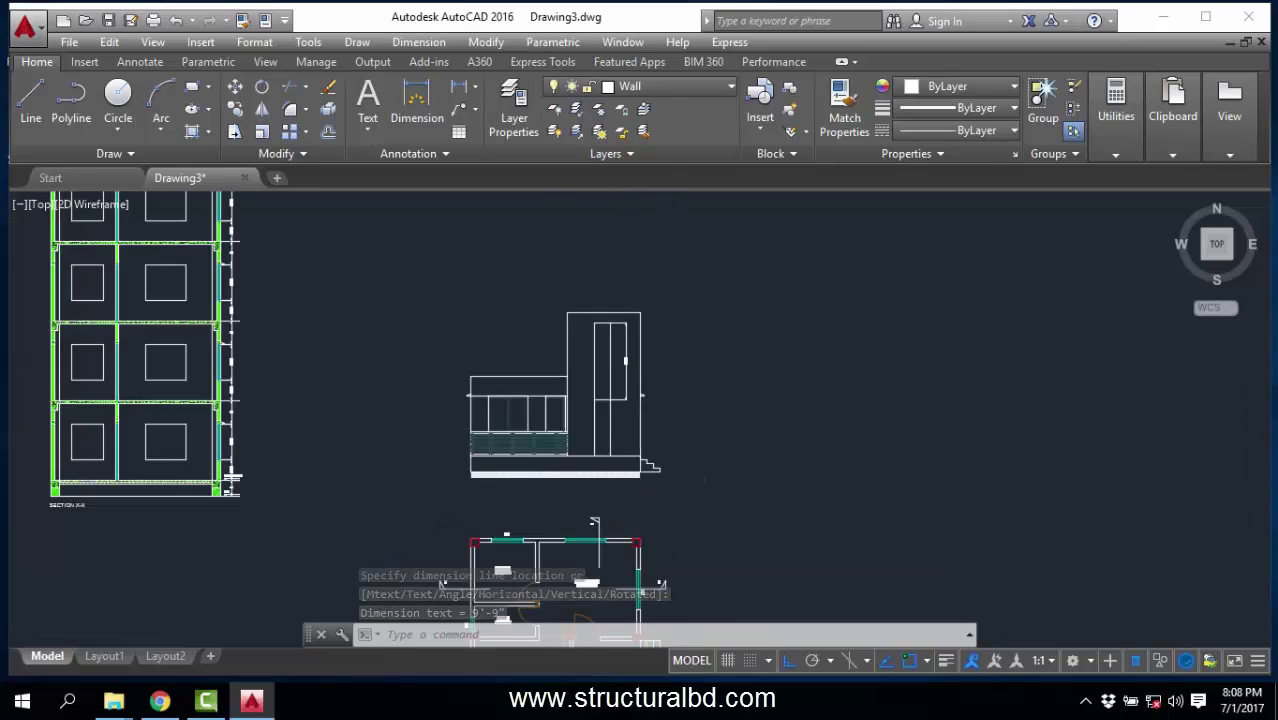
{"action": "scroll", "coordinate": [1076, 338], "scroll_direction": "up", "scroll_amount": 8}
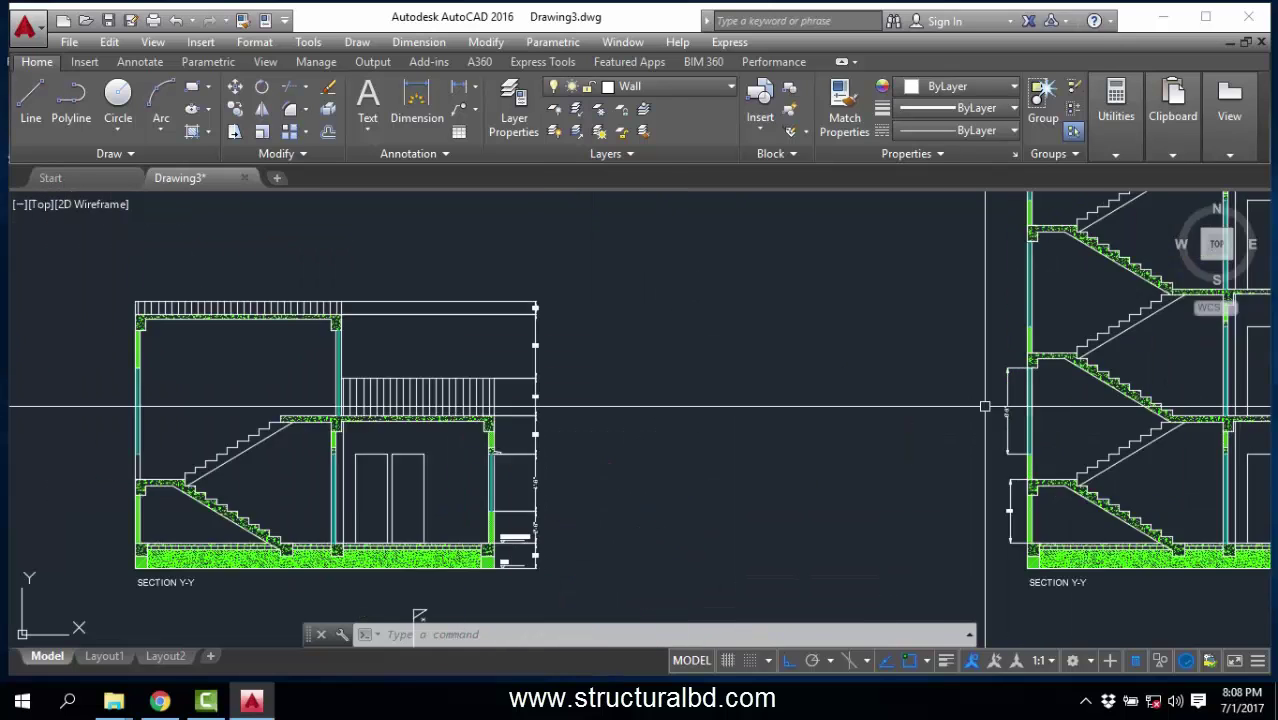
{"action": "scroll", "coordinate": [984, 403], "scroll_direction": "down", "scroll_amount": 8}
{"action": "scroll", "coordinate": [861, 365], "scroll_direction": "down", "scroll_amount": 2}
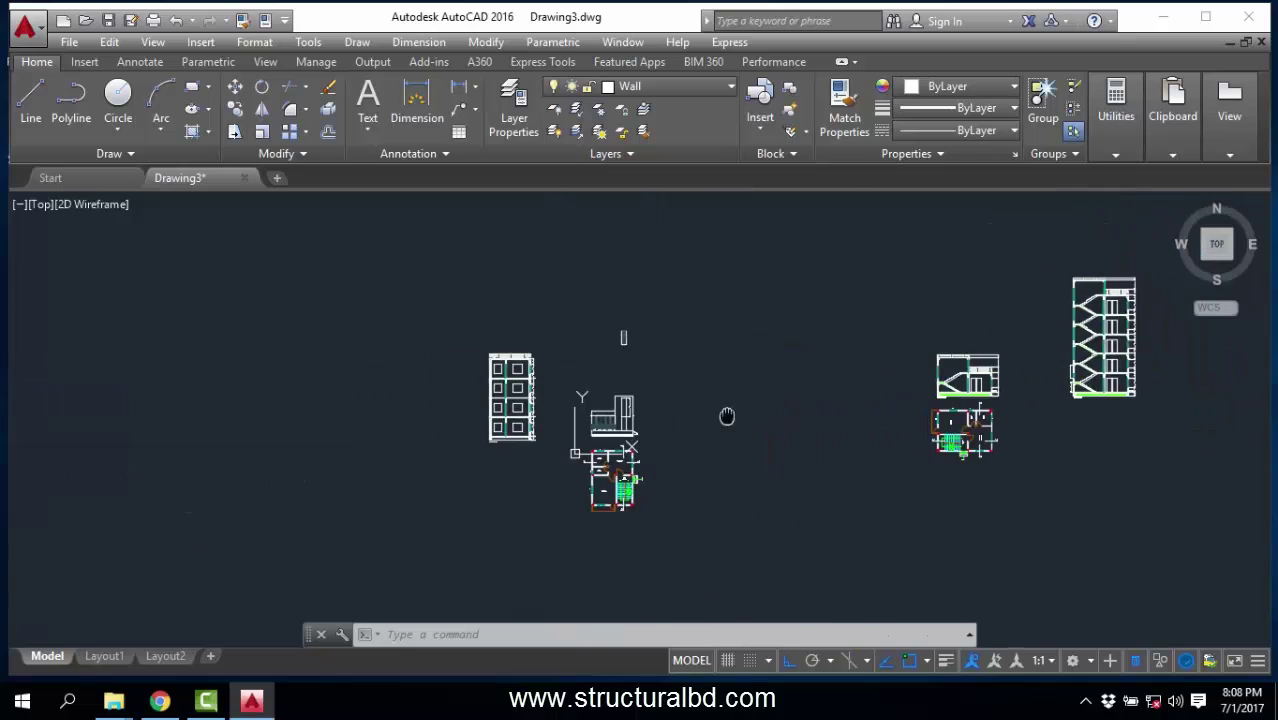
{"action": "scroll", "coordinate": [727, 414], "scroll_direction": "up", "scroll_amount": 7}
{"action": "left_click", "coordinate": [761, 508]}
{"action": "scroll", "coordinate": [750, 487], "scroll_direction": "down", "scroll_amount": 4}
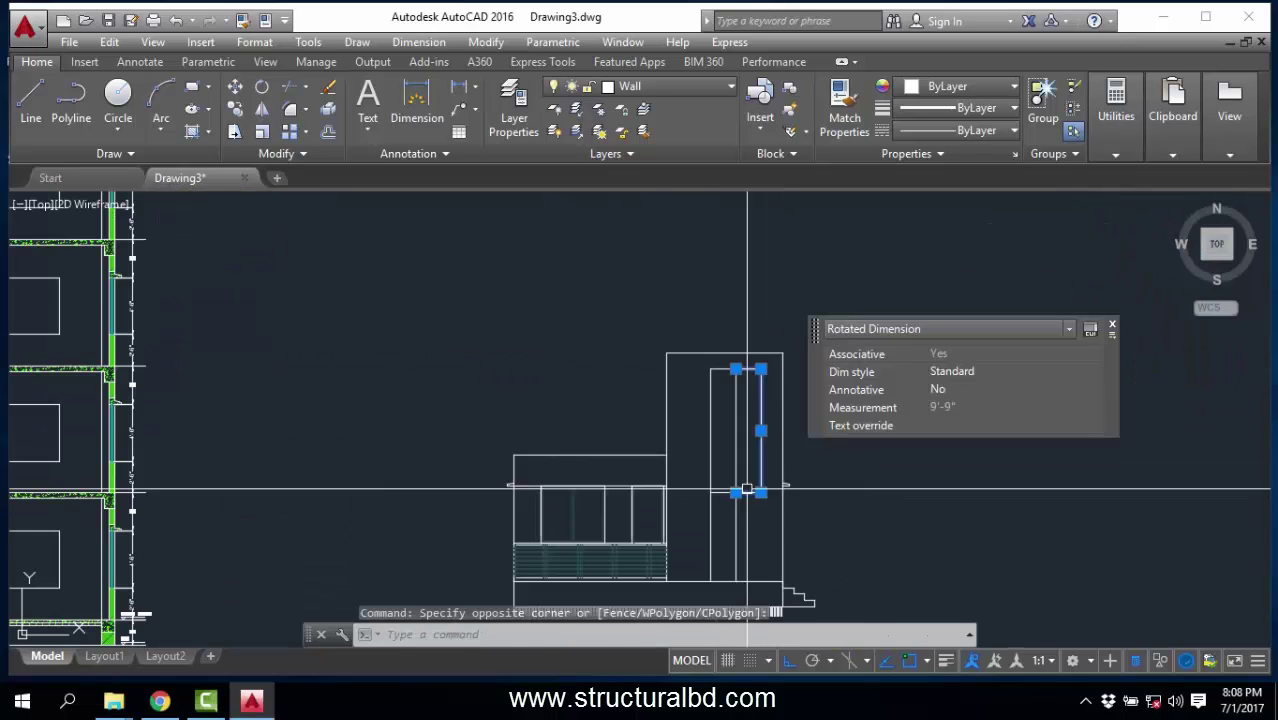
{"action": "key", "text": "Delete"}
Copy the stair window's sill line 6'9" upward as the new top edge of the window.
{"action": "left_click", "coordinate": [724, 492]}
{"action": "left_click", "coordinate": [235, 108]}
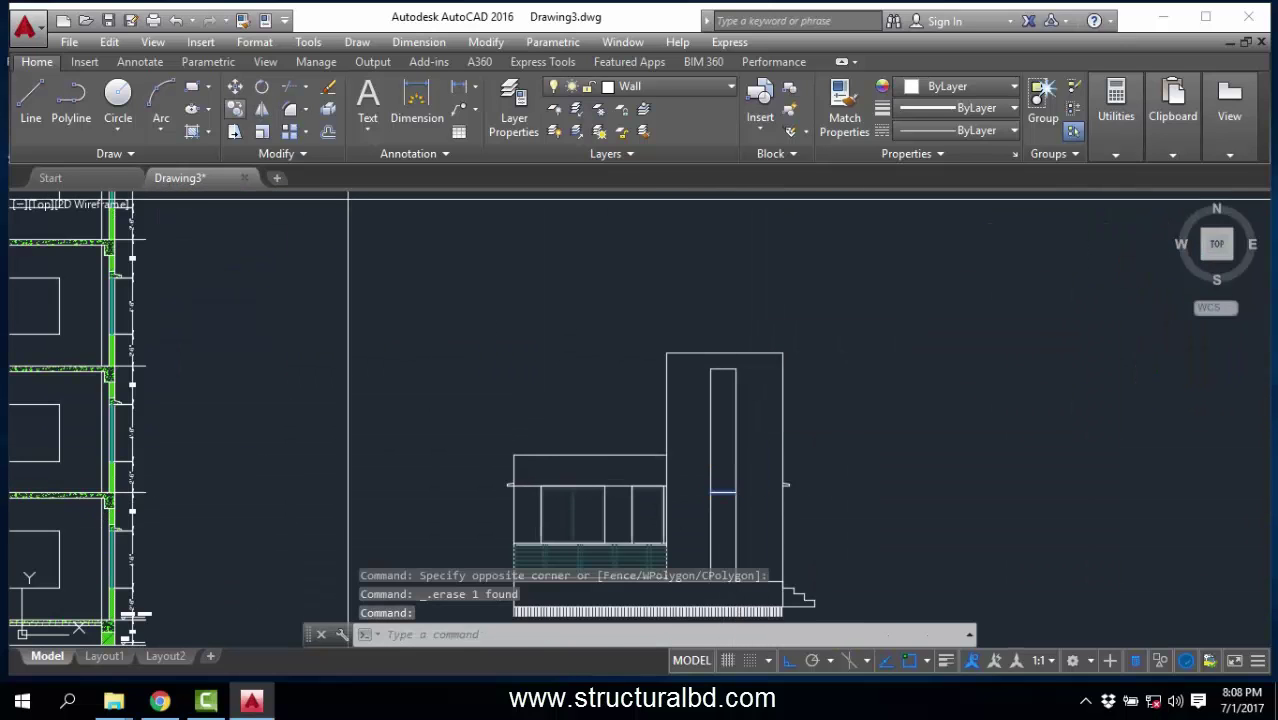
{"action": "left_click", "coordinate": [1028, 455]}
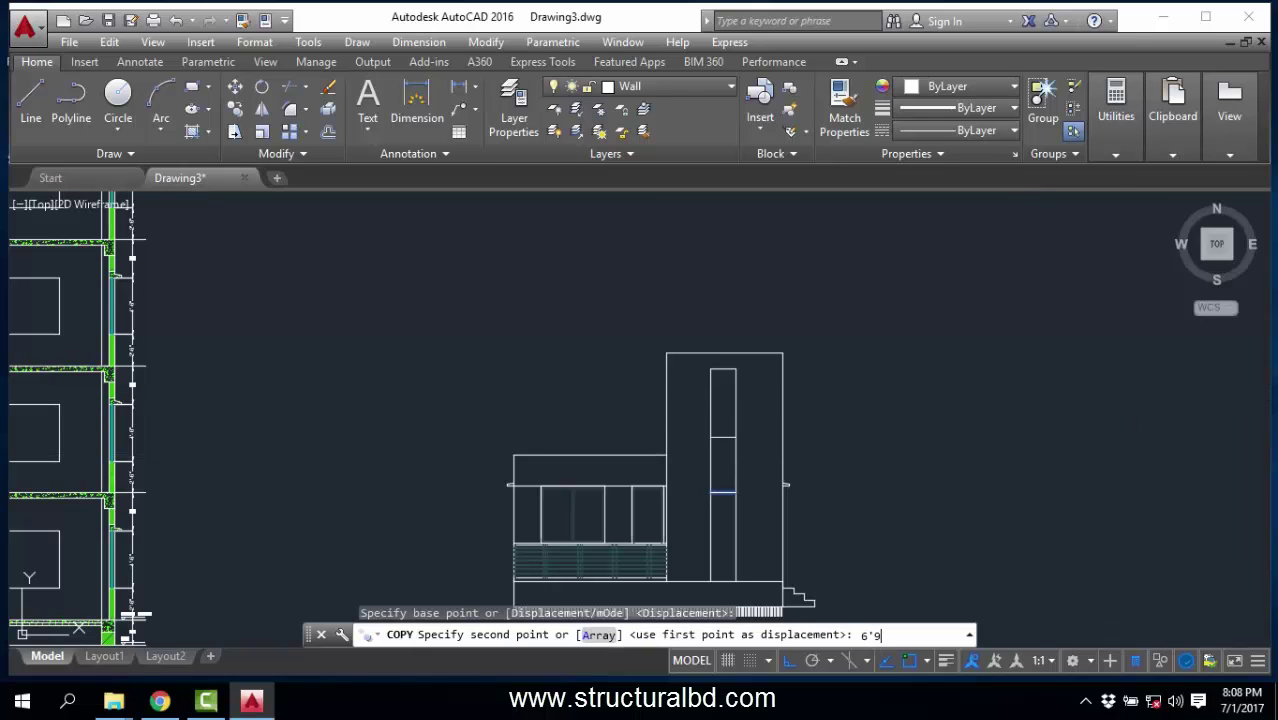
{"action": "key", "text": "Return"}
{"action": "key", "text": "Escape"}
{"action": "scroll", "coordinate": [742, 388], "scroll_direction": "up", "scroll_amount": 4}
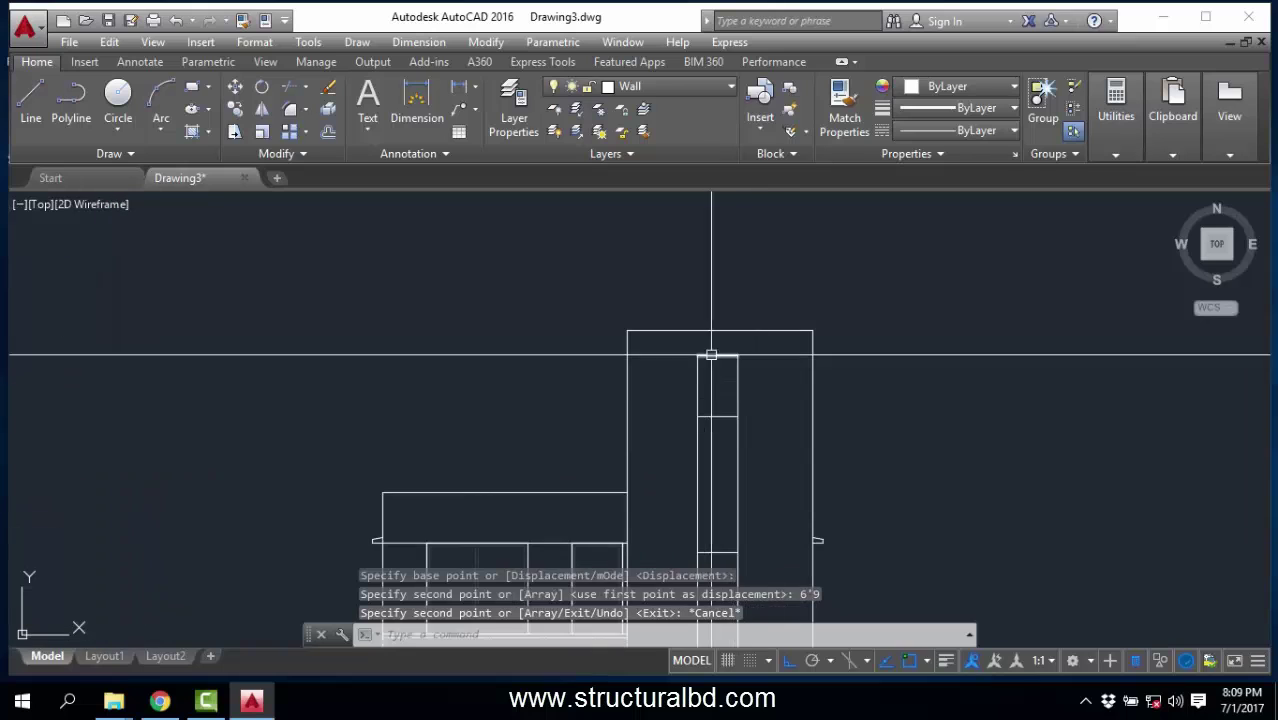
Trim both vertical stair window lines above the new top edge and erase the old top line.
{"action": "key", "text": "Escape"}
{"action": "type", "text": "tr"}
{"action": "key", "text": "Return"}
{"action": "key", "text": "Return"}
{"action": "left_click", "coordinate": [757, 389]}
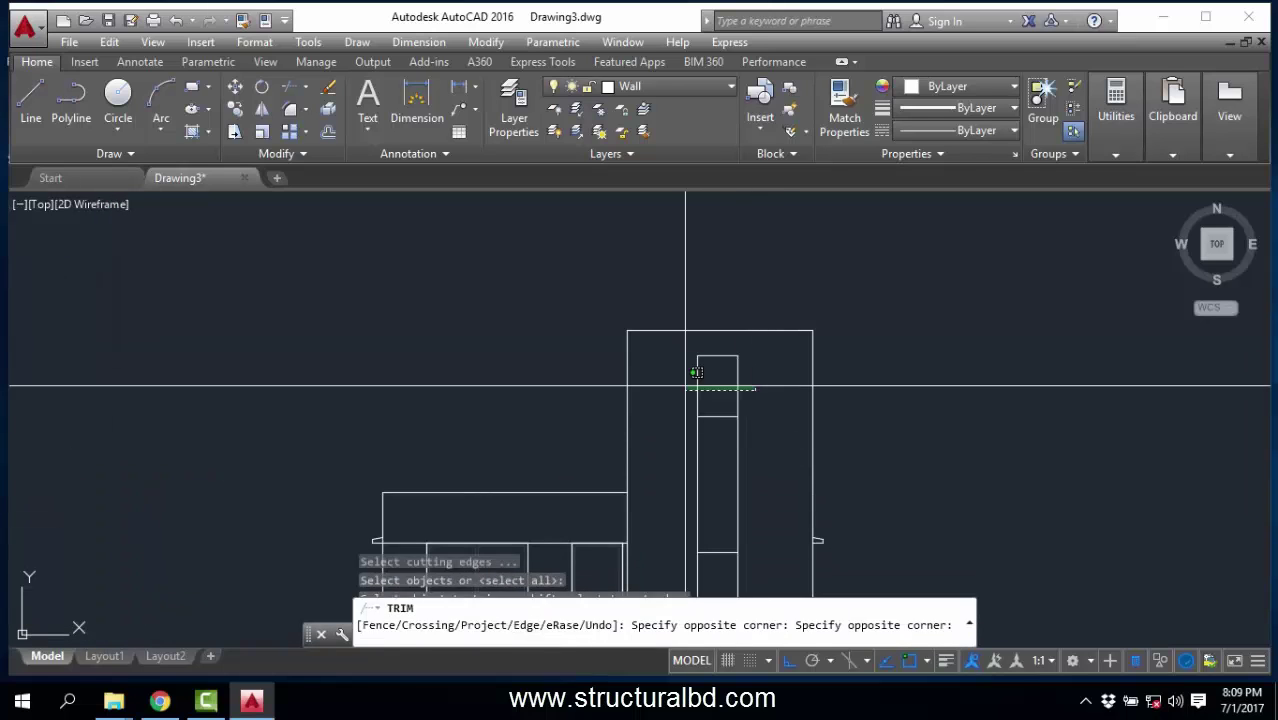
{"action": "left_click", "coordinate": [685, 385]}
{"action": "key", "text": "Escape"}
{"action": "left_click", "coordinate": [736, 371]}
{"action": "left_click", "coordinate": [717, 354]}
{"action": "key", "text": "Delete"}
Add a vertical linear dimension between the stair window's sill and its new top edge.
{"action": "middle_click_drag", "start_coordinate": [763, 429], "coordinate": [743, 404]}
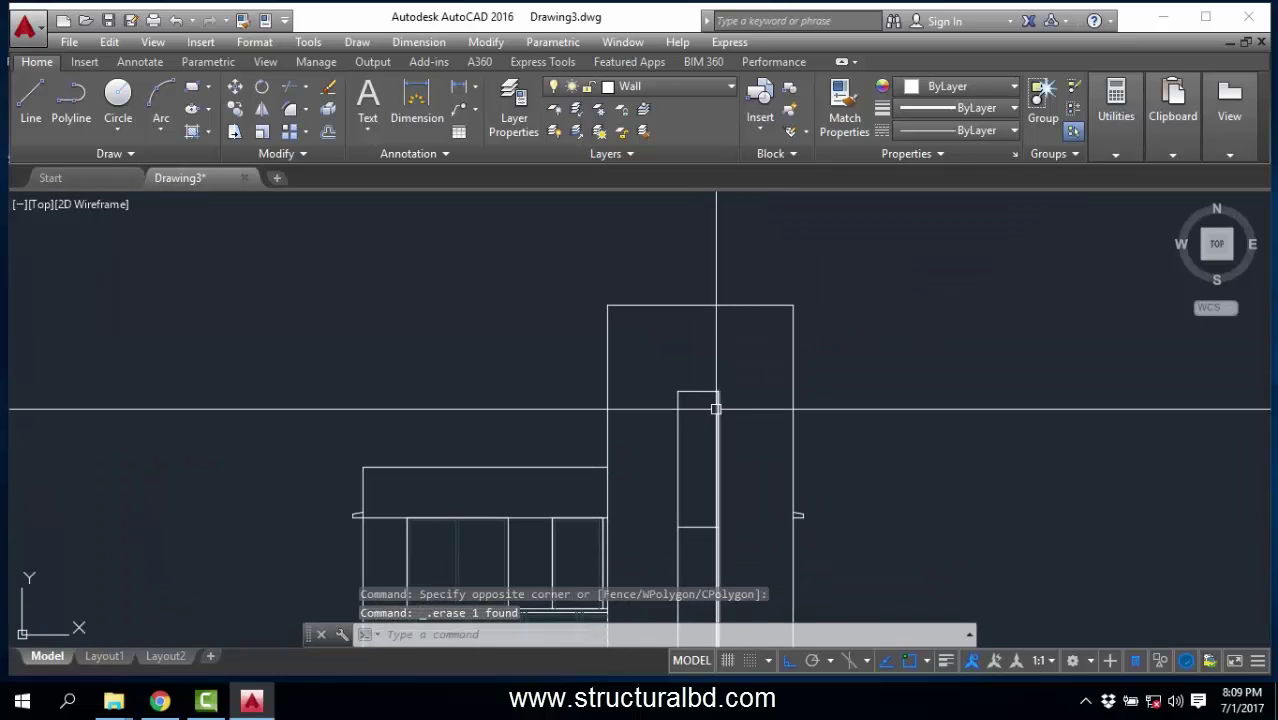
{"action": "middle_click_drag", "start_coordinate": [705, 463], "coordinate": [661, 335]}
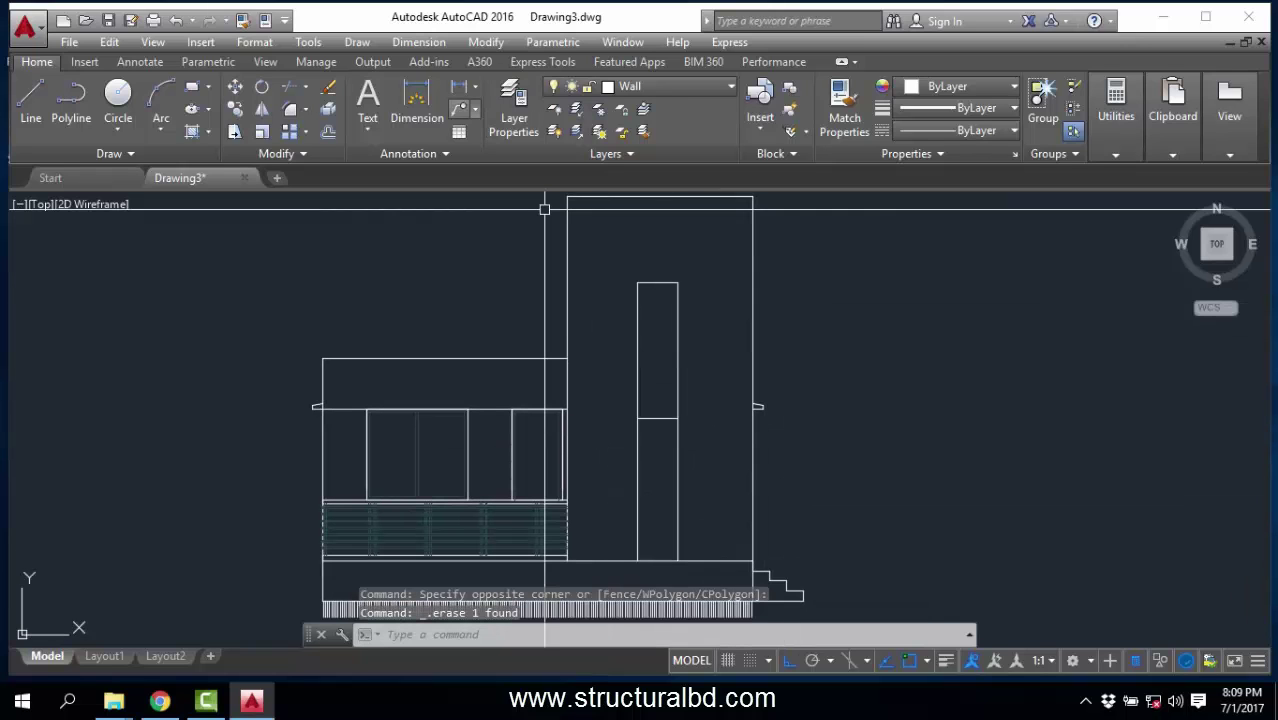
{"action": "left_click", "coordinate": [459, 91]}
{"action": "left_click", "coordinate": [679, 284]}
{"action": "left_click", "coordinate": [676, 419]}
{"action": "scroll", "coordinate": [688, 377], "scroll_direction": "up", "scroll_amount": 3}
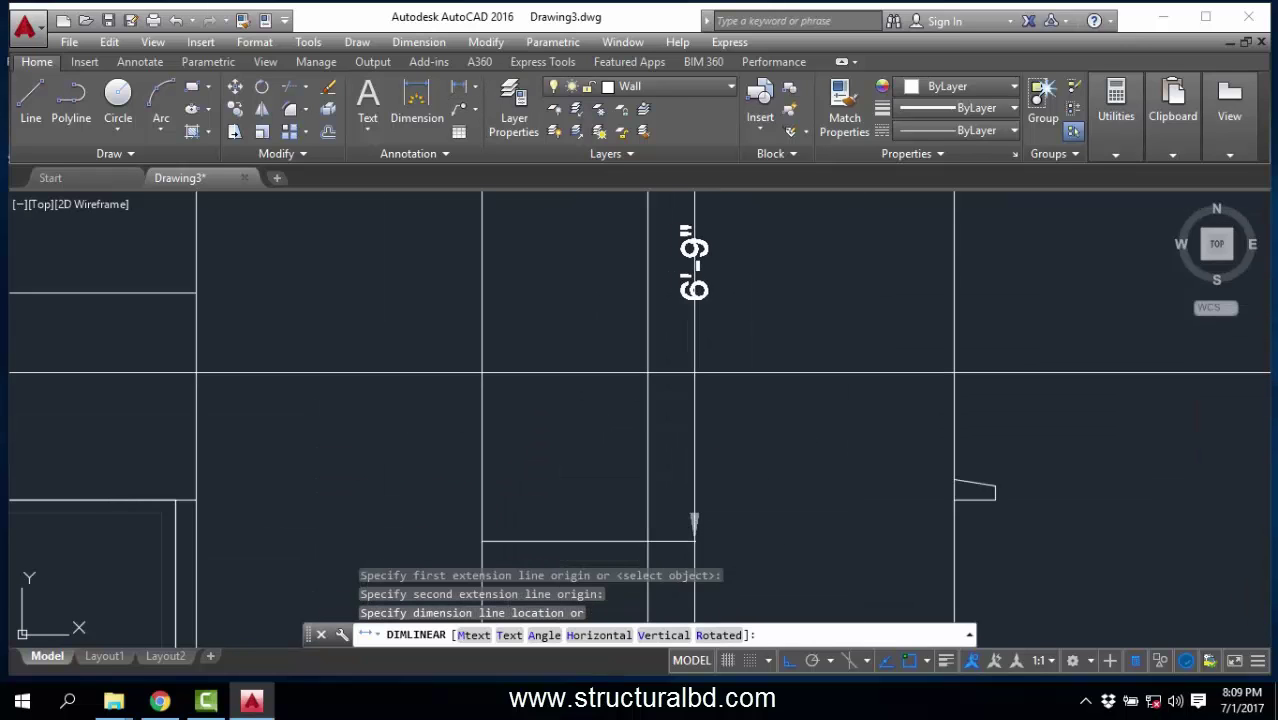
{"action": "left_click", "coordinate": [778, 343]}
Copy the complete two-panel veranda window to the empty space beside the entry-steps end of the elevation.
{"action": "scroll", "coordinate": [749, 303], "scroll_direction": "down", "scroll_amount": 4}
{"action": "middle_click_drag", "start_coordinate": [579, 378], "coordinate": [592, 372]}
{"action": "scroll", "coordinate": [563, 347], "scroll_direction": "up", "scroll_amount": 4}
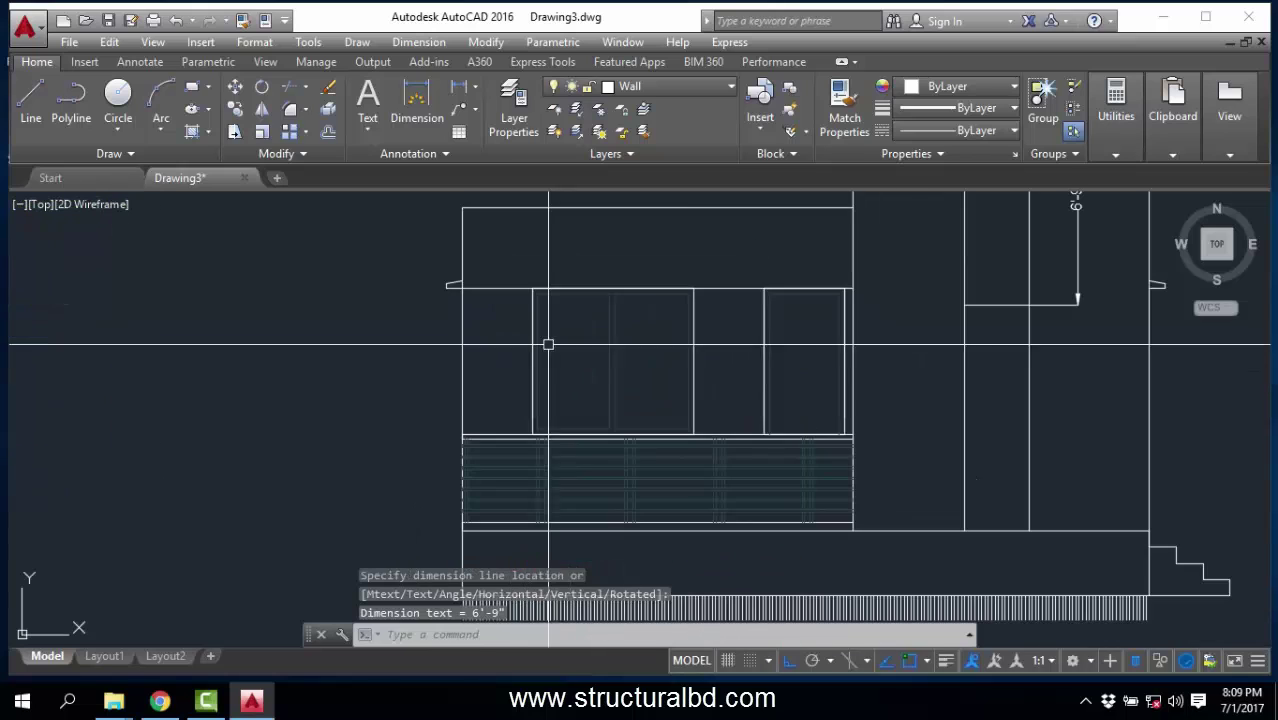
{"action": "left_click", "coordinate": [515, 269]}
{"action": "scroll", "coordinate": [706, 428], "scroll_direction": "up", "scroll_amount": 2}
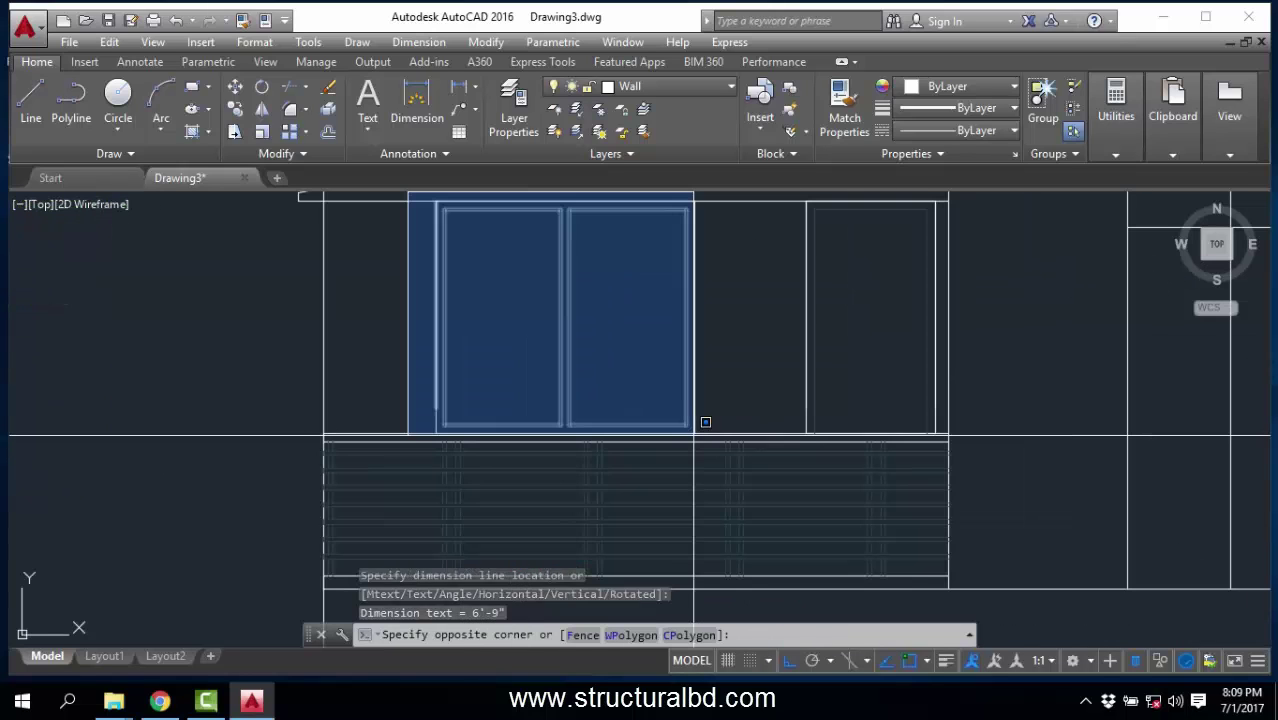
{"action": "left_click", "coordinate": [712, 421]}
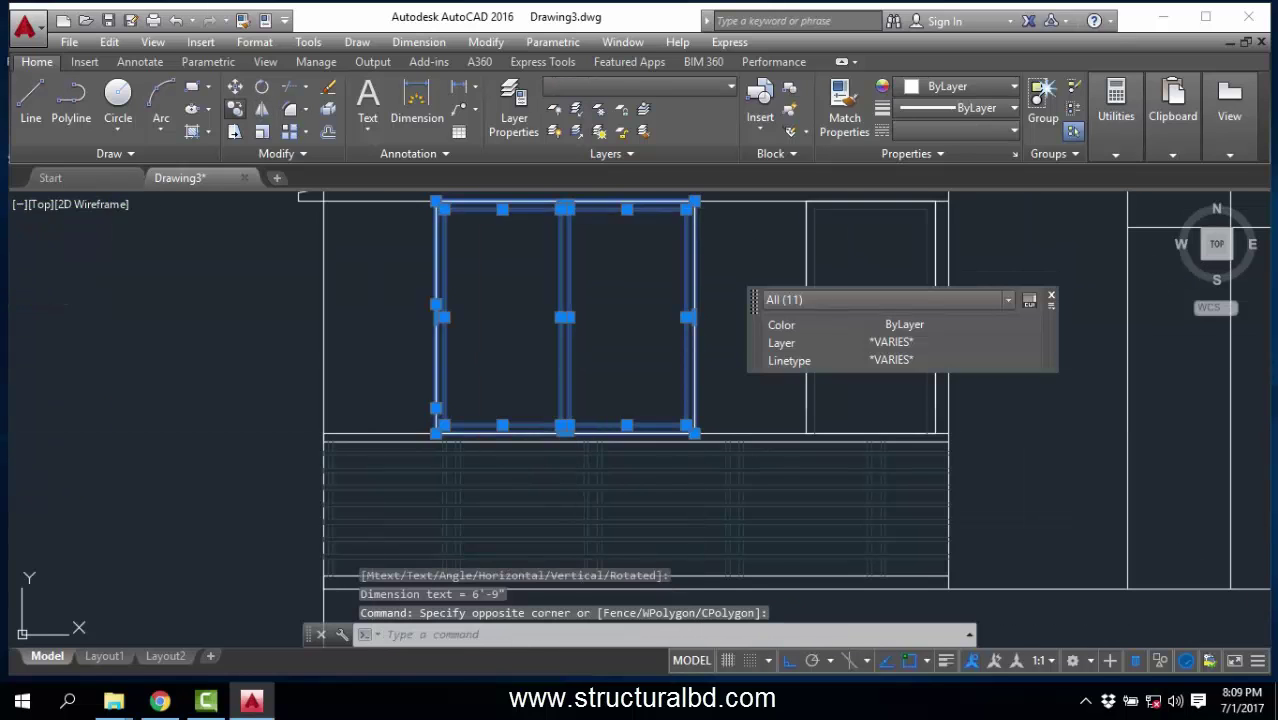
{"action": "left_click", "coordinate": [235, 109]}
{"action": "left_click", "coordinate": [588, 352]}
{"action": "scroll", "coordinate": [480, 384], "scroll_direction": "down", "scroll_amount": 5}
{"action": "left_click", "coordinate": [854, 370]}
{"action": "key", "text": "Escape"}
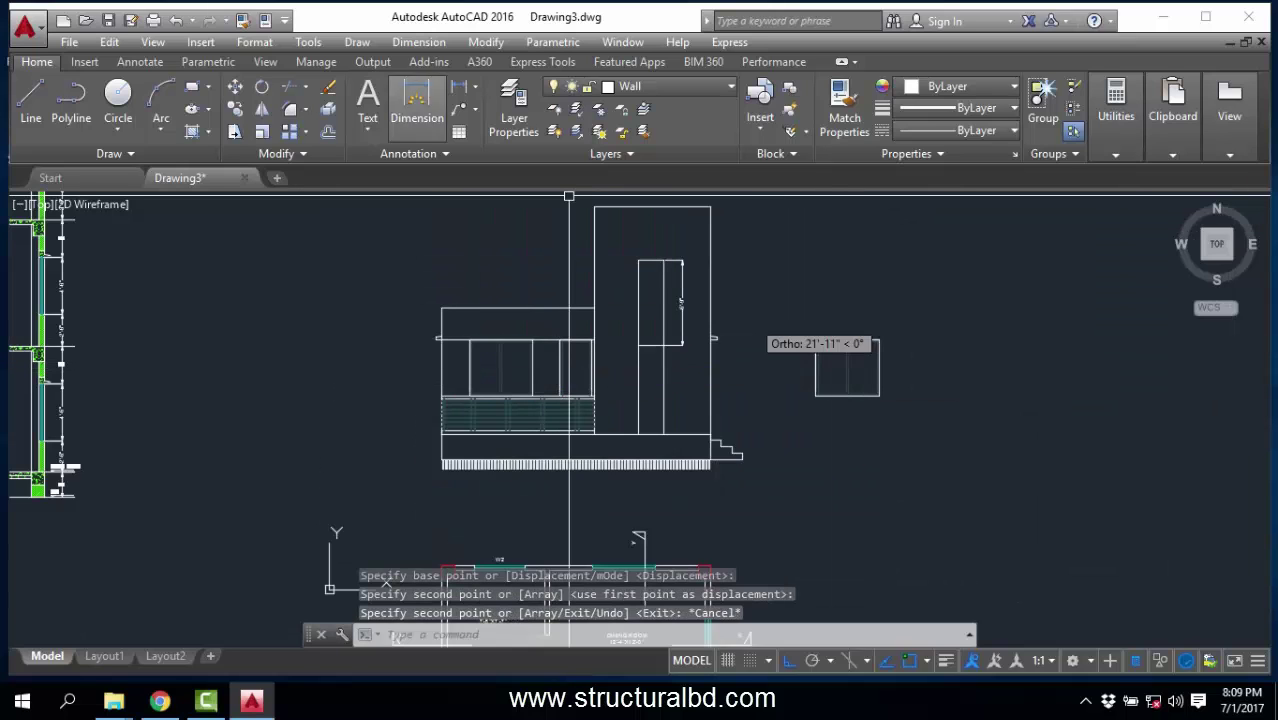
Add a horizontal linear dimension above the copied window for its width.
{"action": "left_click", "coordinate": [459, 87]}
{"action": "scroll", "coordinate": [876, 328], "scroll_direction": "up", "scroll_amount": 6}
{"action": "key", "text": "Return"}
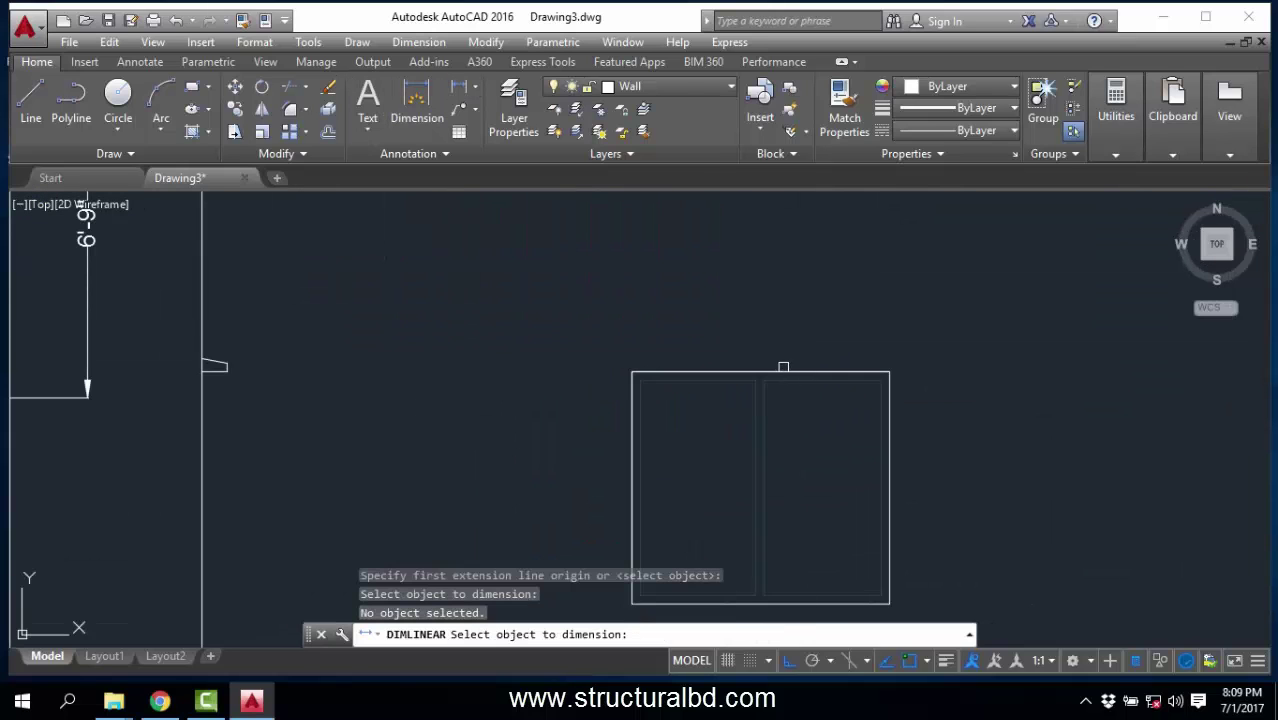
{"action": "left_click", "coordinate": [782, 370]}
{"action": "left_click", "coordinate": [774, 339]}
{"action": "key", "text": "Escape"}
Stretch the left side of the copied window 18" inward.
{"action": "type", "text": "s"}
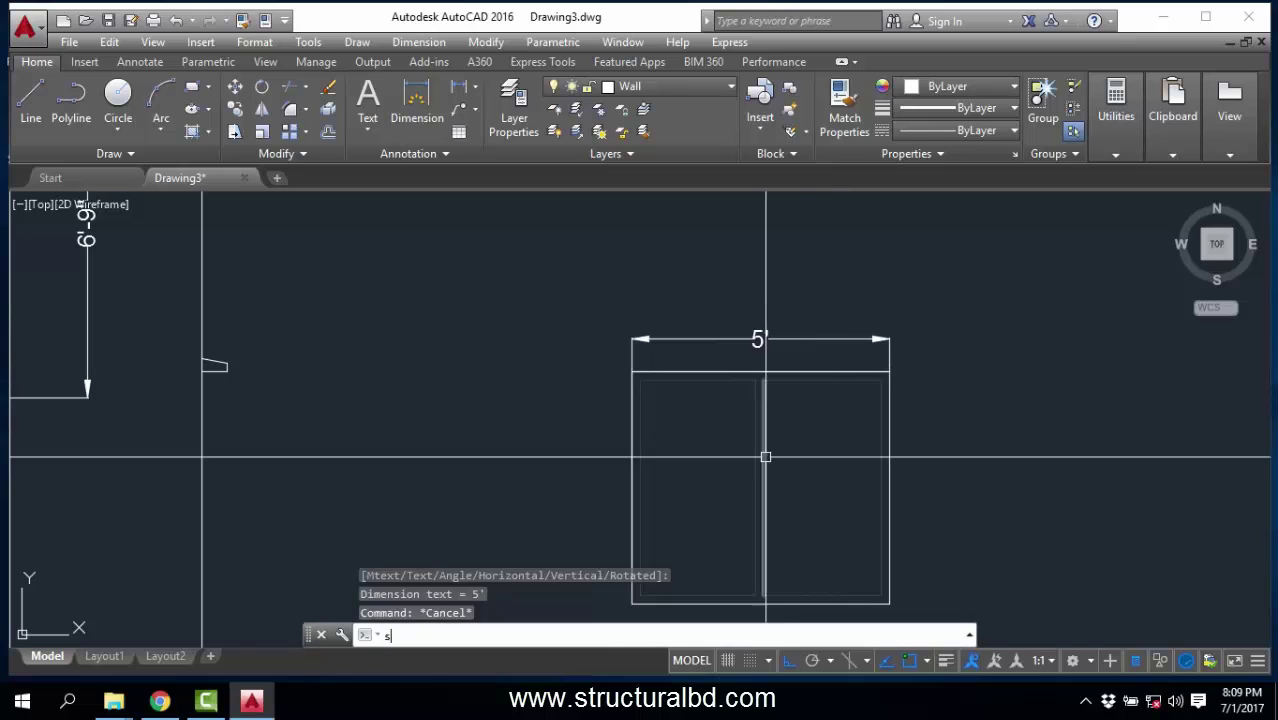
{"action": "key", "text": "Return"}
{"action": "middle_click_drag", "start_coordinate": [688, 557], "coordinate": [698, 436]}
{"action": "left_click", "coordinate": [694, 544]}
{"action": "scroll", "coordinate": [630, 421], "scroll_direction": "down", "scroll_amount": 2}
{"action": "left_click", "coordinate": [588, 272]}
{"action": "key", "text": "Return"}
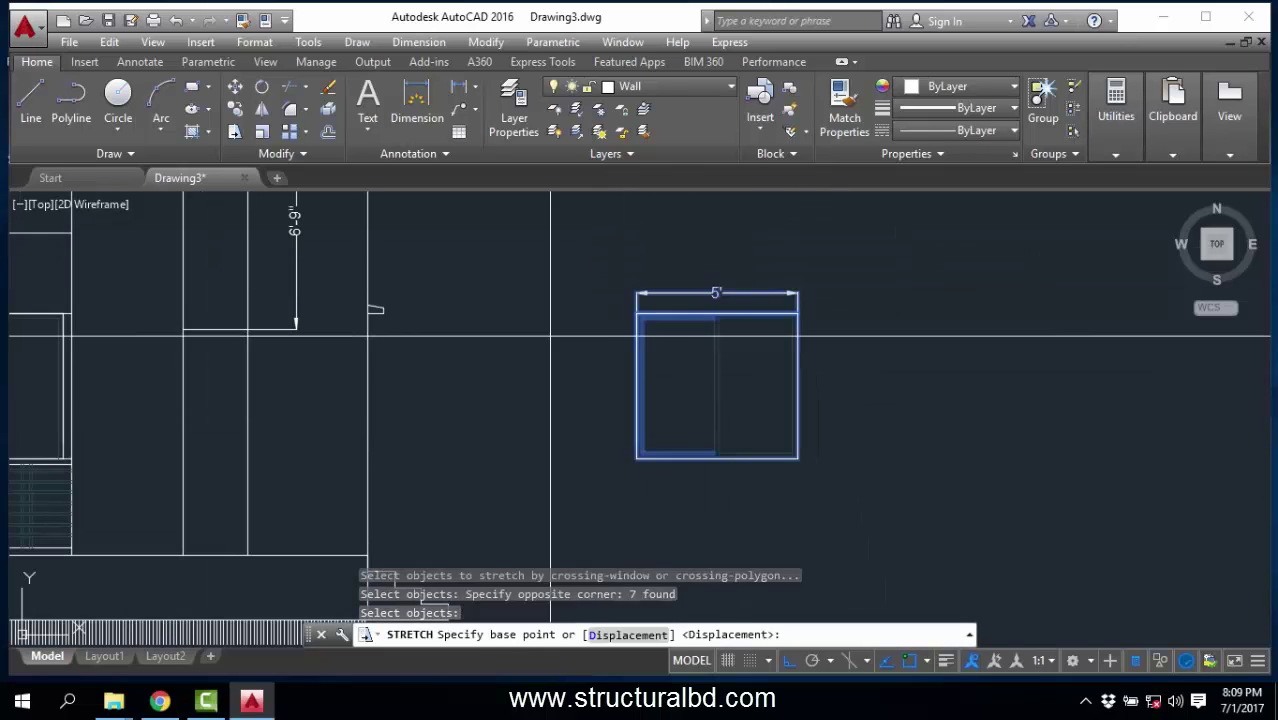
{"action": "left_click", "coordinate": [550, 337]}
{"action": "type", "text": "18"}
{"action": "key", "text": "Return"}
Stretch the right side of the copied window 18" inward and erase the width dimension above it.
{"action": "key", "text": "Return"}
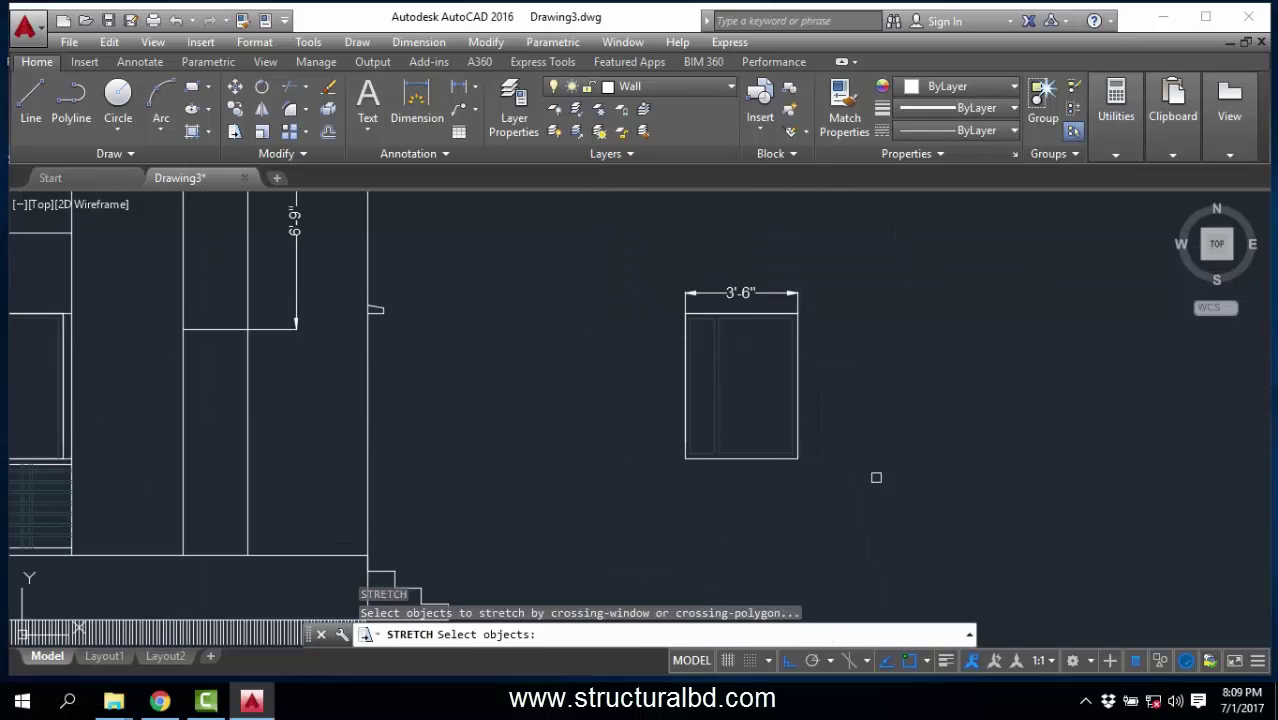
{"action": "left_click", "coordinate": [923, 494]}
{"action": "left_click", "coordinate": [777, 242]}
{"action": "key", "text": "Return"}
{"action": "left_click", "coordinate": [948, 339]}
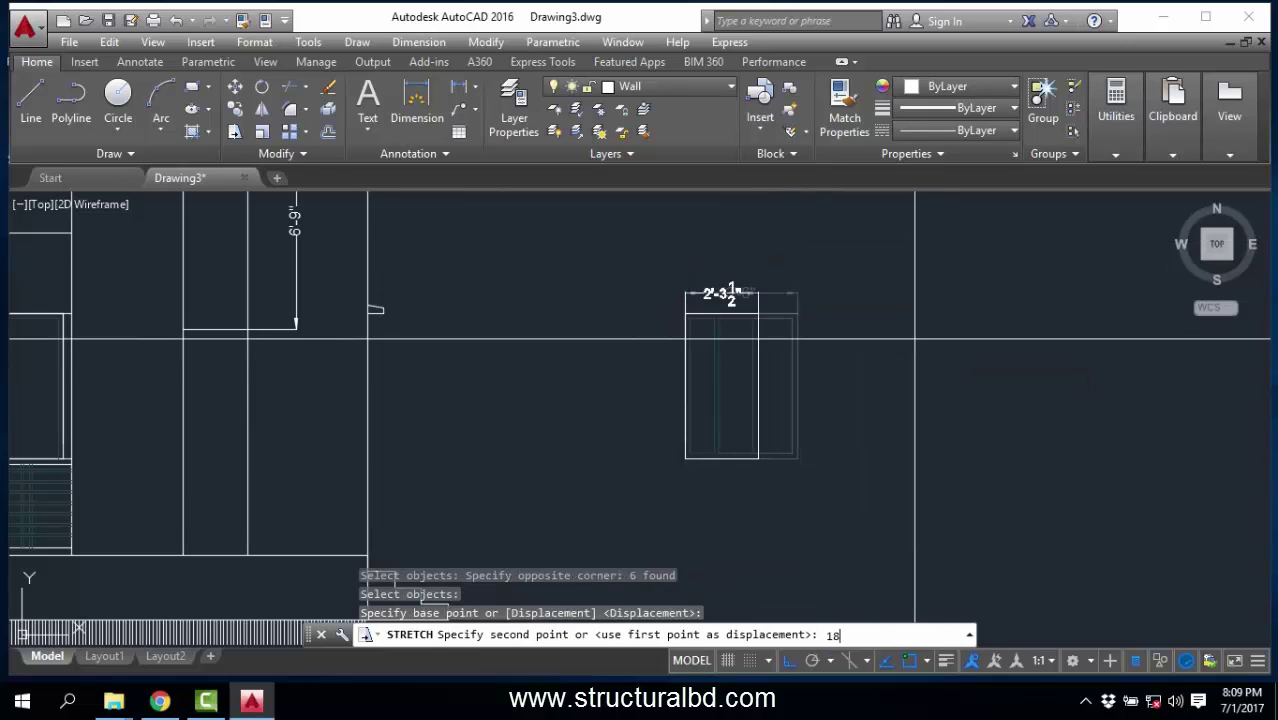
{"action": "key", "text": "Return"}
{"action": "left_click", "coordinate": [733, 293]}
{"action": "key", "text": "Delete"}
Move the narrowed window by its lower-left corner onto the sill line of the stair window opening.
{"action": "left_click", "coordinate": [642, 277]}
{"action": "left_click", "coordinate": [870, 492]}
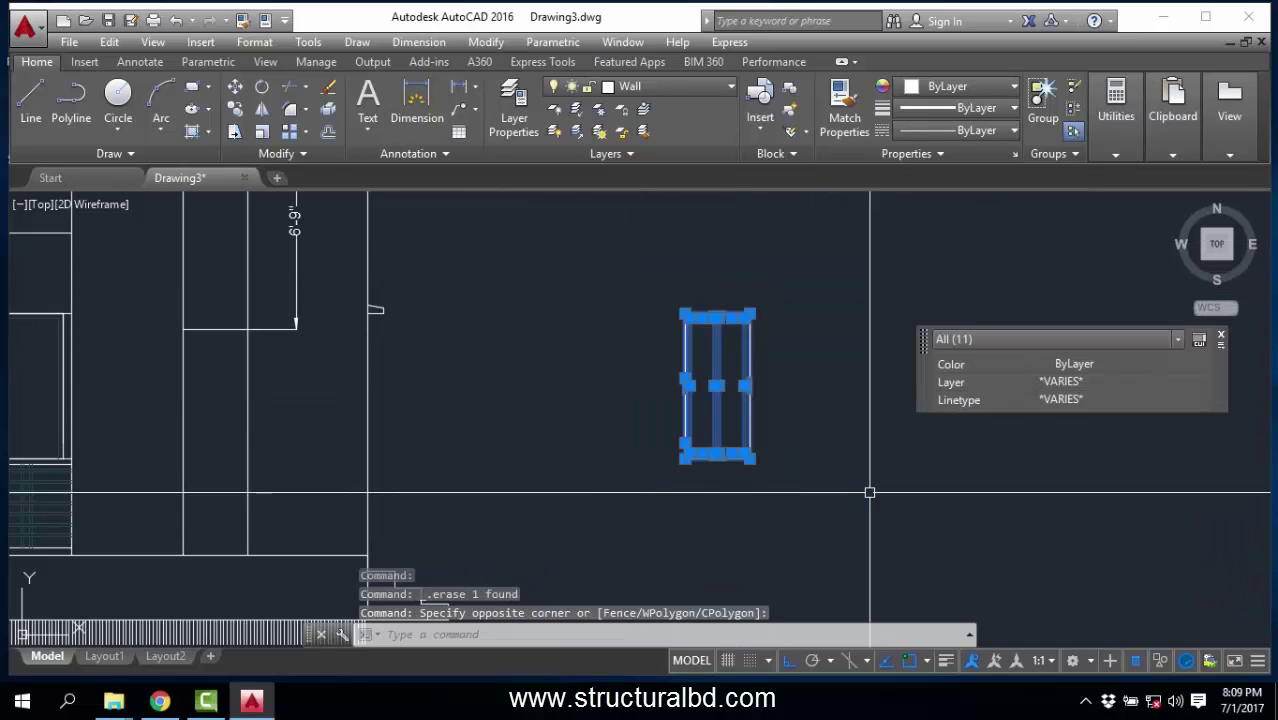
{"action": "left_click", "coordinate": [235, 87]}
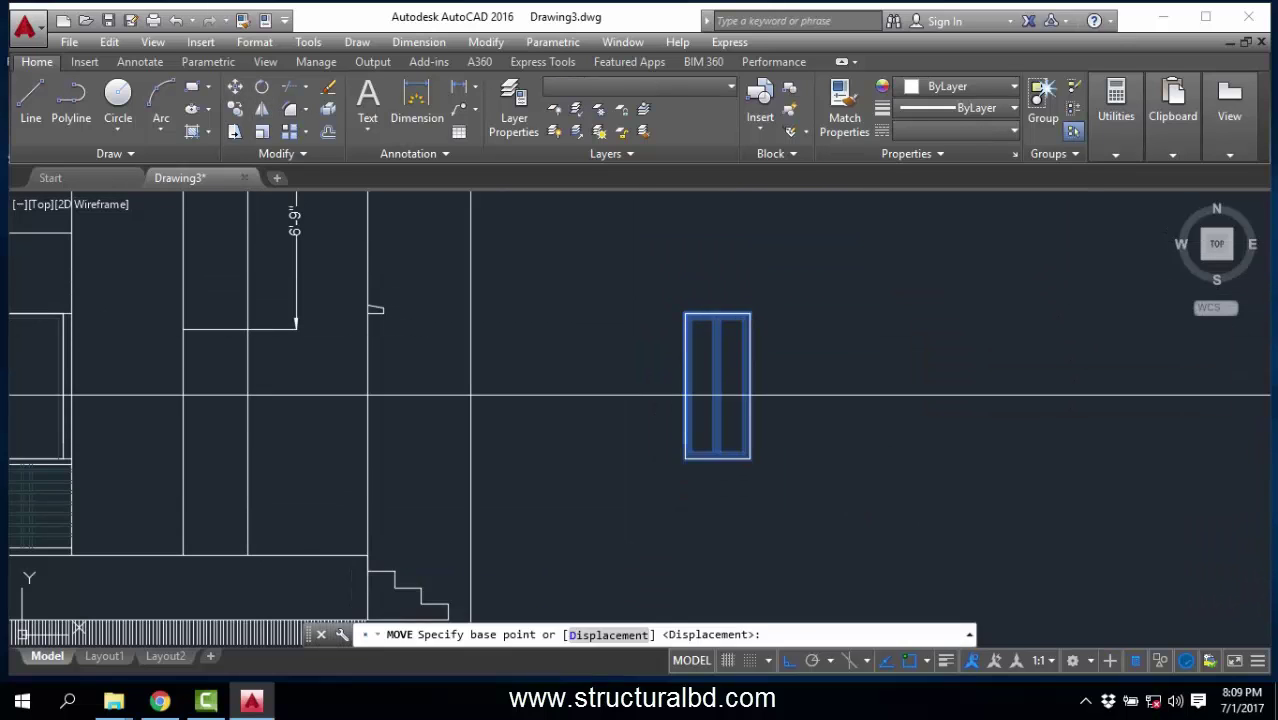
{"action": "left_click", "coordinate": [685, 459]}
{"action": "middle_click_drag", "start_coordinate": [302, 365], "coordinate": [745, 553]}
{"action": "scroll", "coordinate": [692, 527], "scroll_direction": "up", "scroll_amount": 2}
{"action": "left_click", "coordinate": [588, 510]}
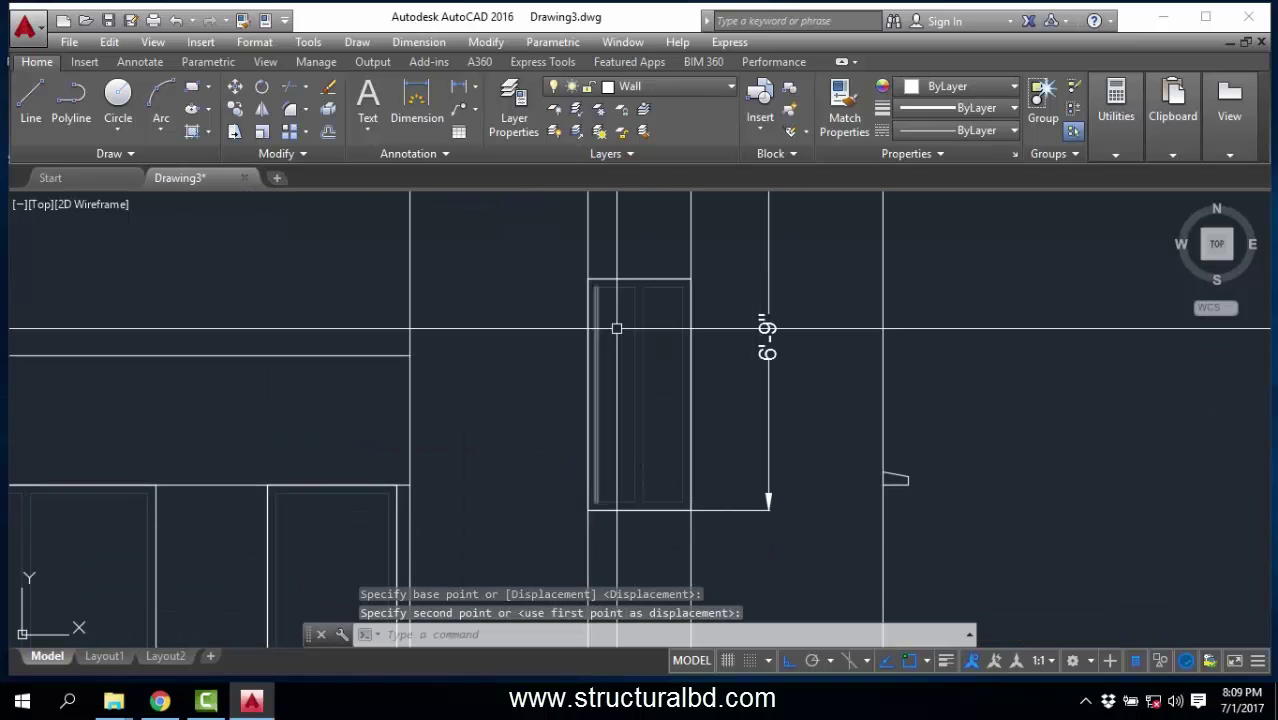
Copy the stair window directly above itself, starting from its top edge.
{"action": "left_click", "coordinate": [542, 262]}
{"action": "left_click", "coordinate": [730, 536]}
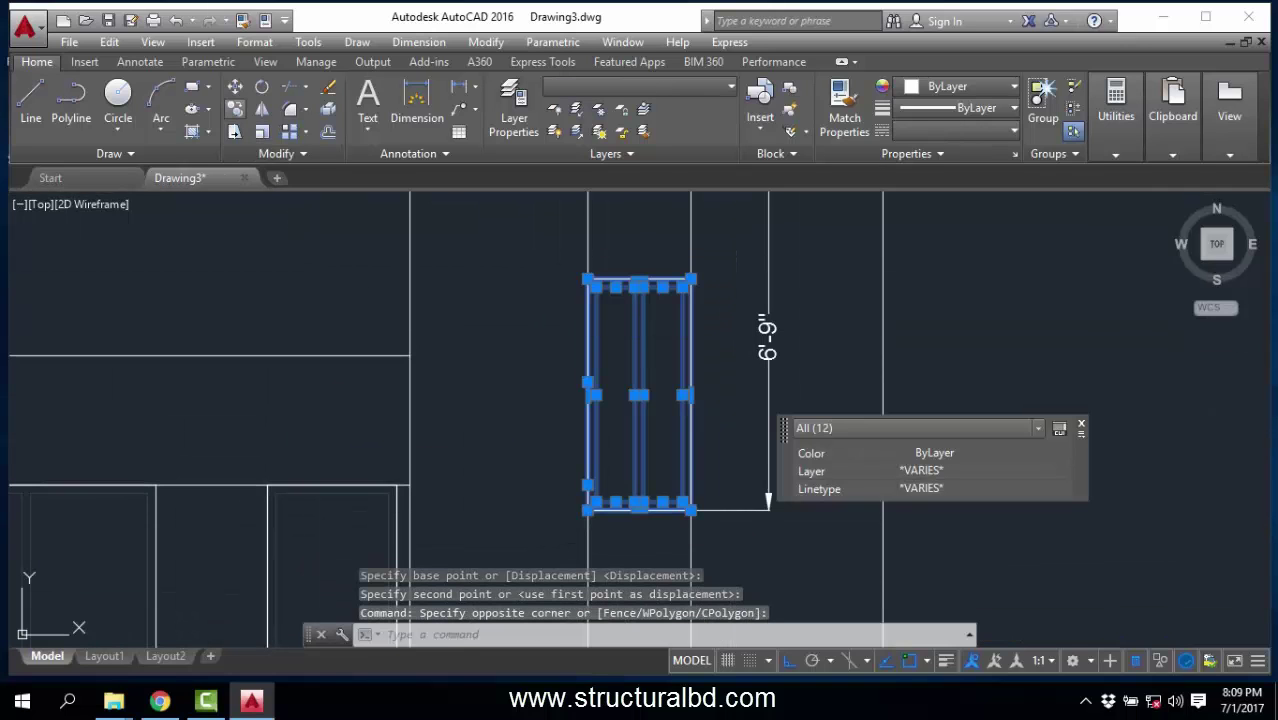
{"action": "left_click", "coordinate": [235, 109]}
{"action": "middle_click_drag", "start_coordinate": [588, 288], "coordinate": [596, 505]}
{"action": "scroll", "coordinate": [596, 491], "scroll_direction": "up", "scroll_amount": 4}
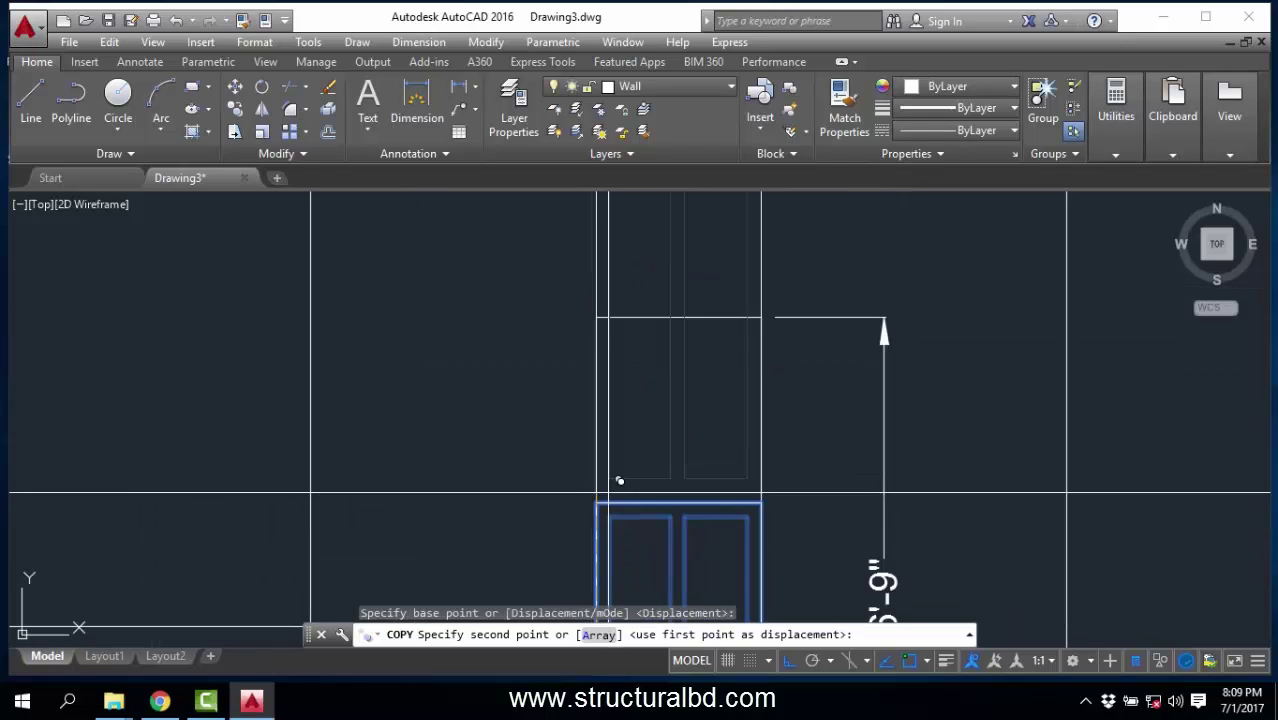
{"action": "left_click", "coordinate": [588, 508]}
{"action": "scroll", "coordinate": [585, 495], "scroll_direction": "down", "scroll_amount": 4}
{"action": "key", "text": "Escape"}
Erase the two middle mullion lines and the right panel's top and bottom lines in the upper window.
{"action": "left_click", "coordinate": [656, 444]}
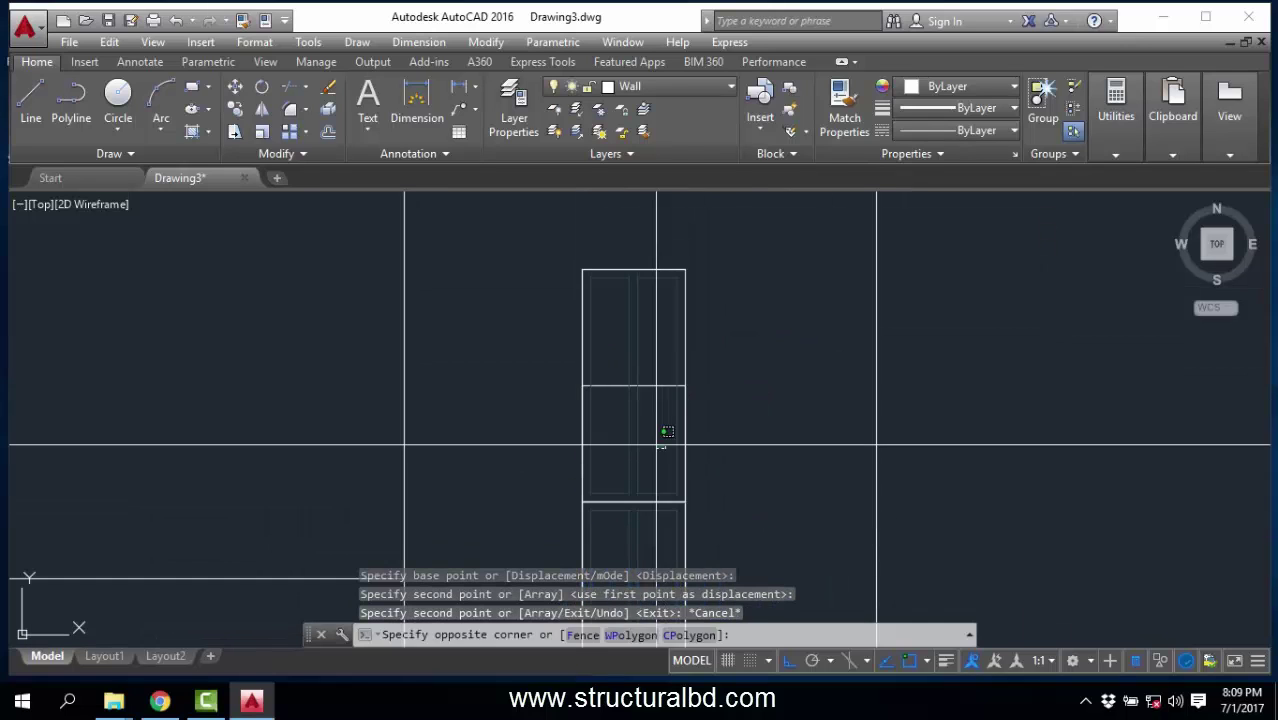
{"action": "left_click", "coordinate": [622, 425]}
{"action": "key", "text": "Delete"}
{"action": "left_click", "coordinate": [654, 281]}
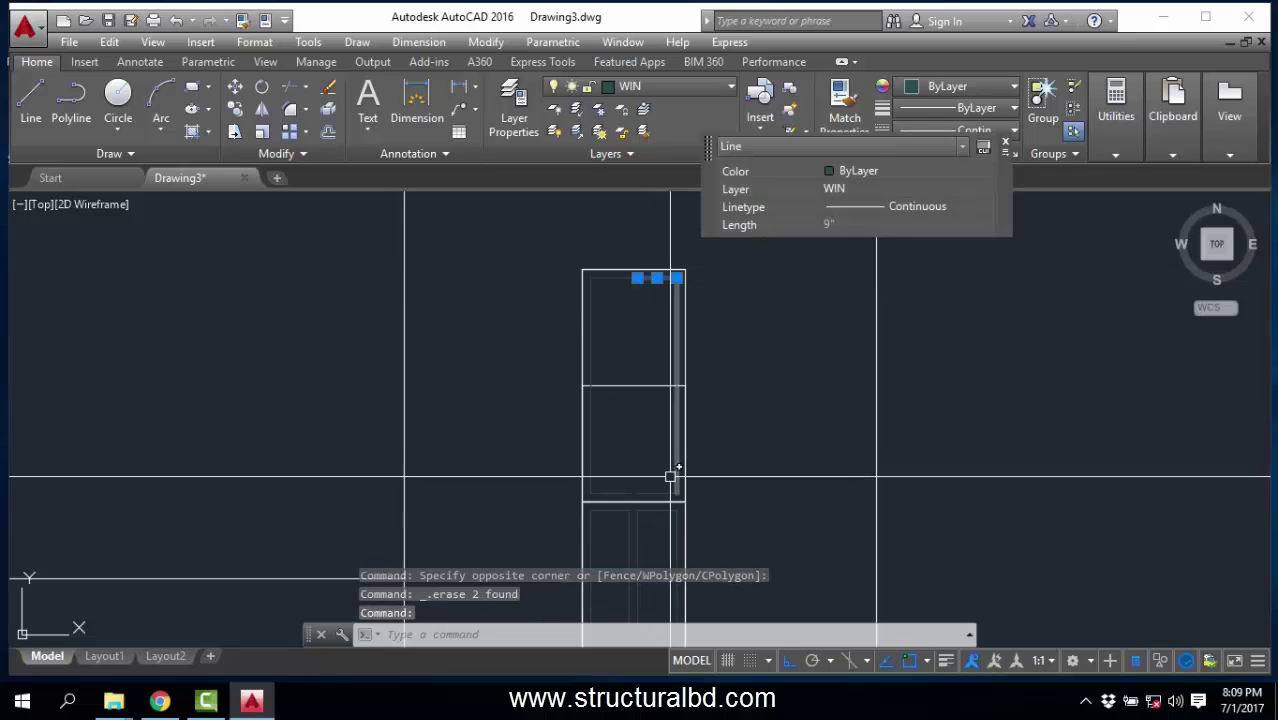
{"action": "left_click", "coordinate": [660, 490]}
{"action": "key", "text": "Delete"}
Extend the upper window's remaining short top and bottom frame lines to the opposite inner frame line, forming a single panel.
{"action": "left_click", "coordinate": [622, 280]}
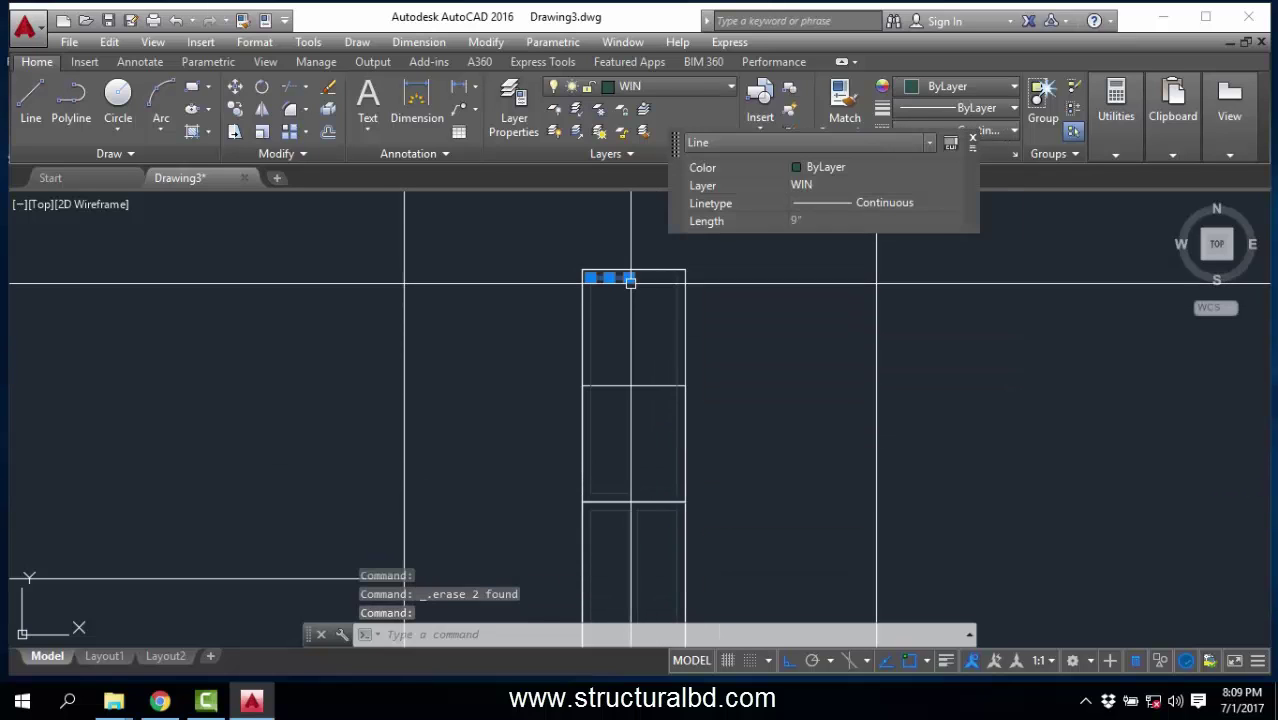
{"action": "left_click", "coordinate": [630, 279]}
{"action": "left_click", "coordinate": [677, 279]}
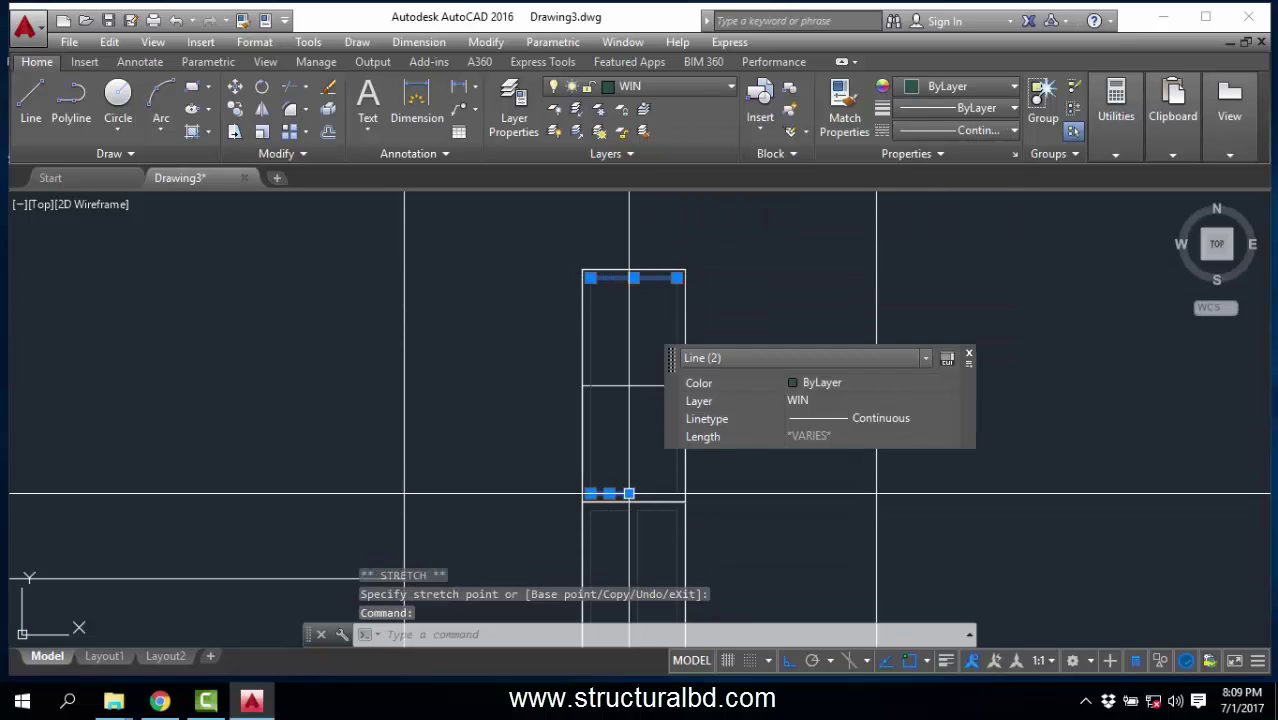
{"action": "key", "text": "Escape"}
Stretch the top of the upper window down to the opening's top line.
{"action": "type", "text": "s"}
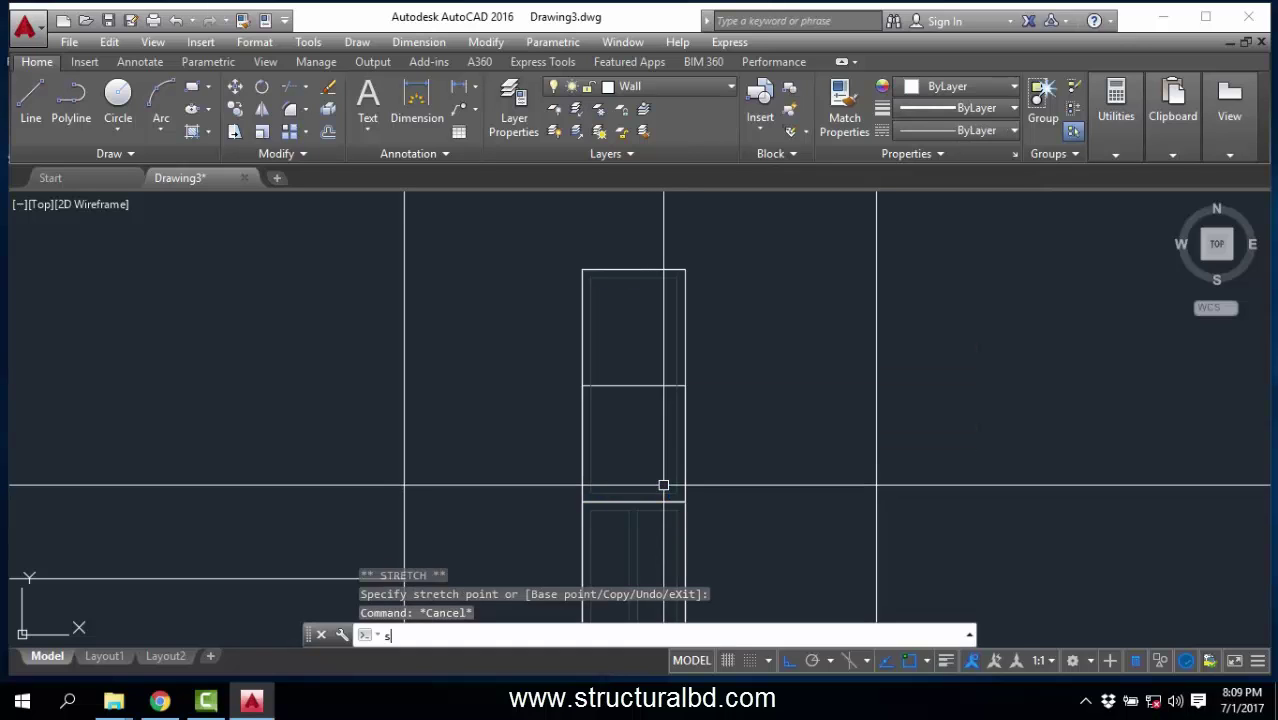
{"action": "key", "text": "Return"}
{"action": "left_click", "coordinate": [745, 322]}
{"action": "left_click", "coordinate": [537, 240]}
{"action": "key", "text": "Return"}
{"action": "left_click", "coordinate": [685, 269]}
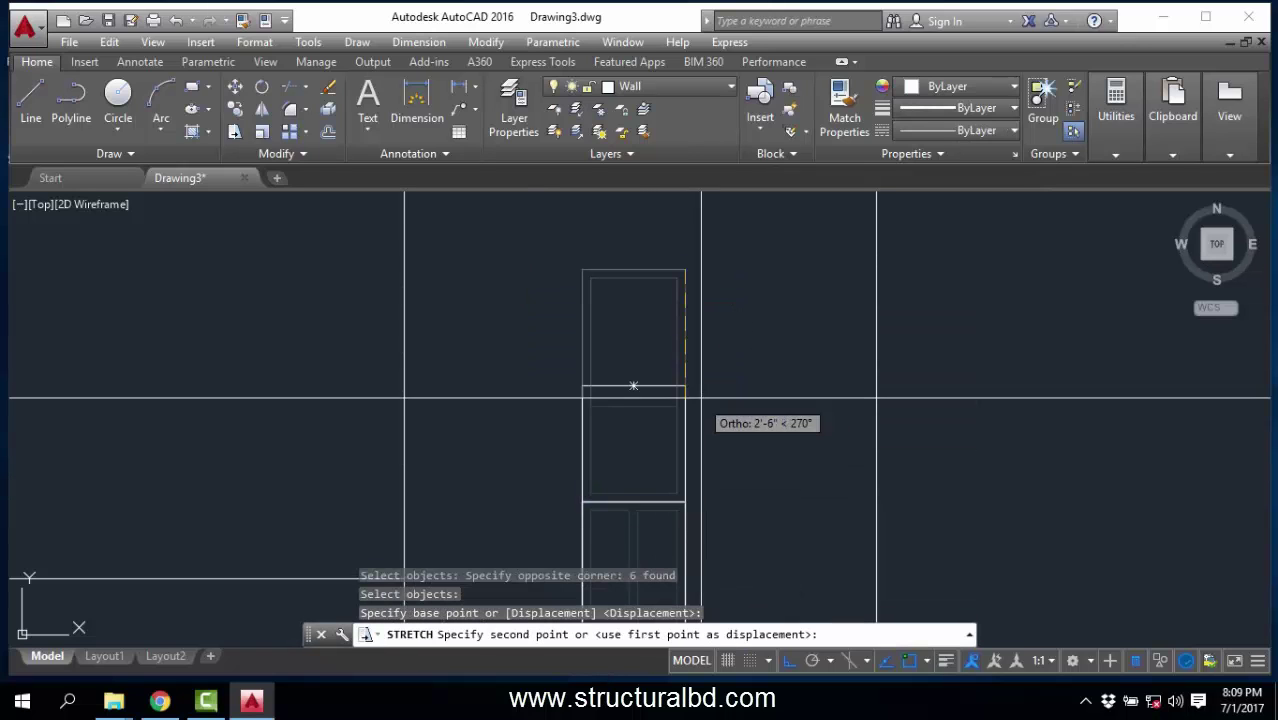
{"action": "left_click", "coordinate": [685, 385]}
Erase the vertical guide lines below the stair window and the leftover 6'-9" dimension.
{"action": "scroll", "coordinate": [715, 342], "scroll_direction": "down", "scroll_amount": 4}
{"action": "left_click", "coordinate": [730, 543]}
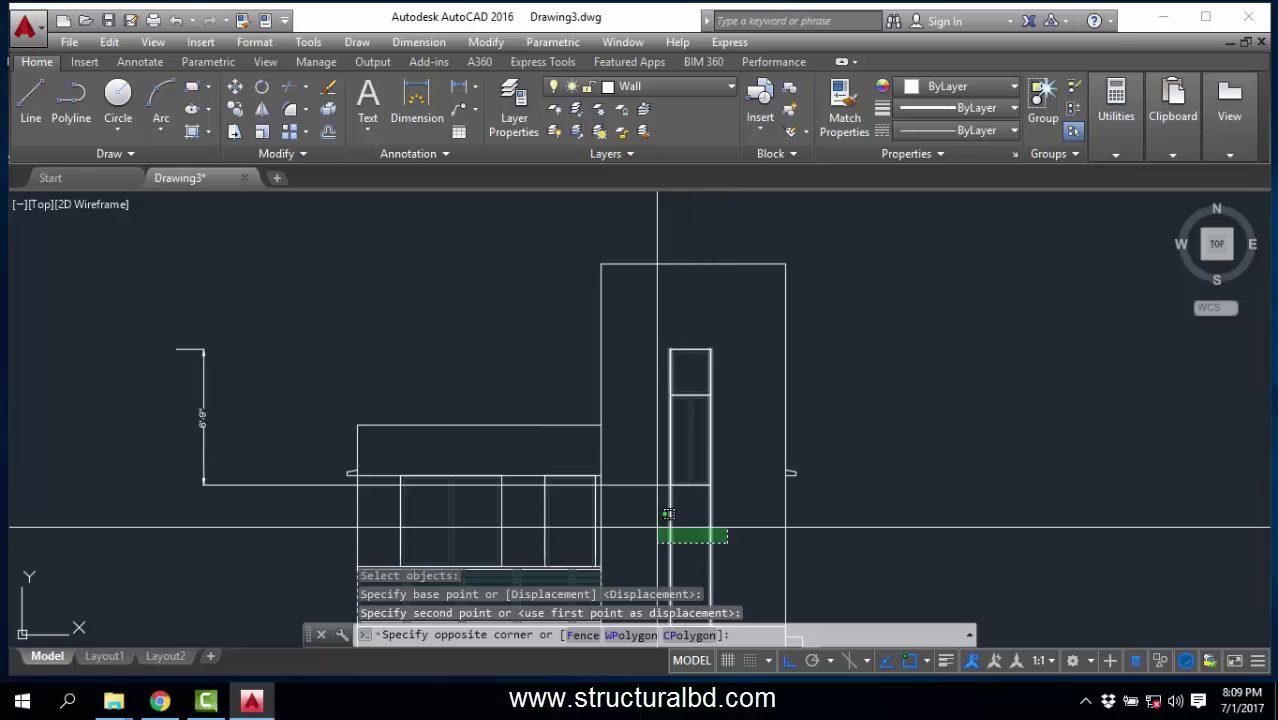
{"action": "left_click", "coordinate": [656, 525]}
{"action": "key", "text": "Delete"}
{"action": "left_click", "coordinate": [659, 466]}
{"action": "left_click", "coordinate": [642, 496]}
{"action": "key", "text": "Delete"}
Draw a 36" high parapet outline above the lower roof, from its outer corner across to the stair block.
{"action": "scroll", "coordinate": [764, 368], "scroll_direction": "down", "scroll_amount": 3}
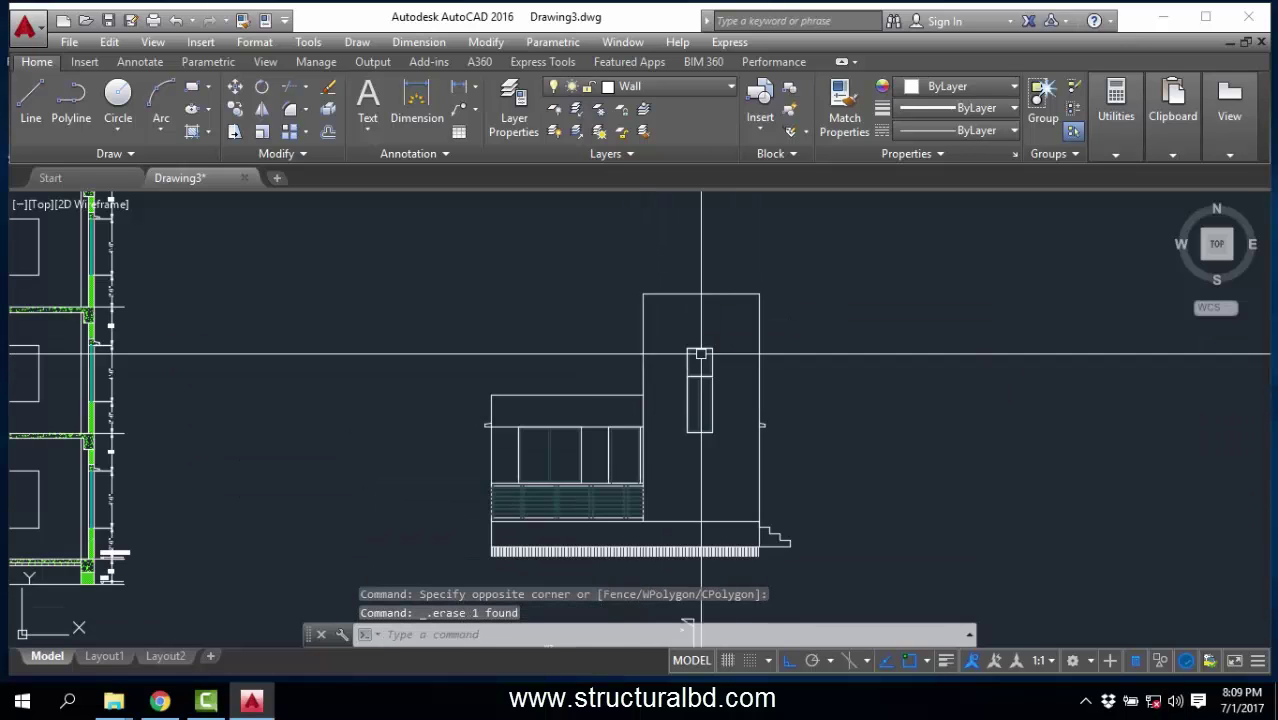
{"action": "scroll", "coordinate": [678, 330], "scroll_direction": "up", "scroll_amount": 3}
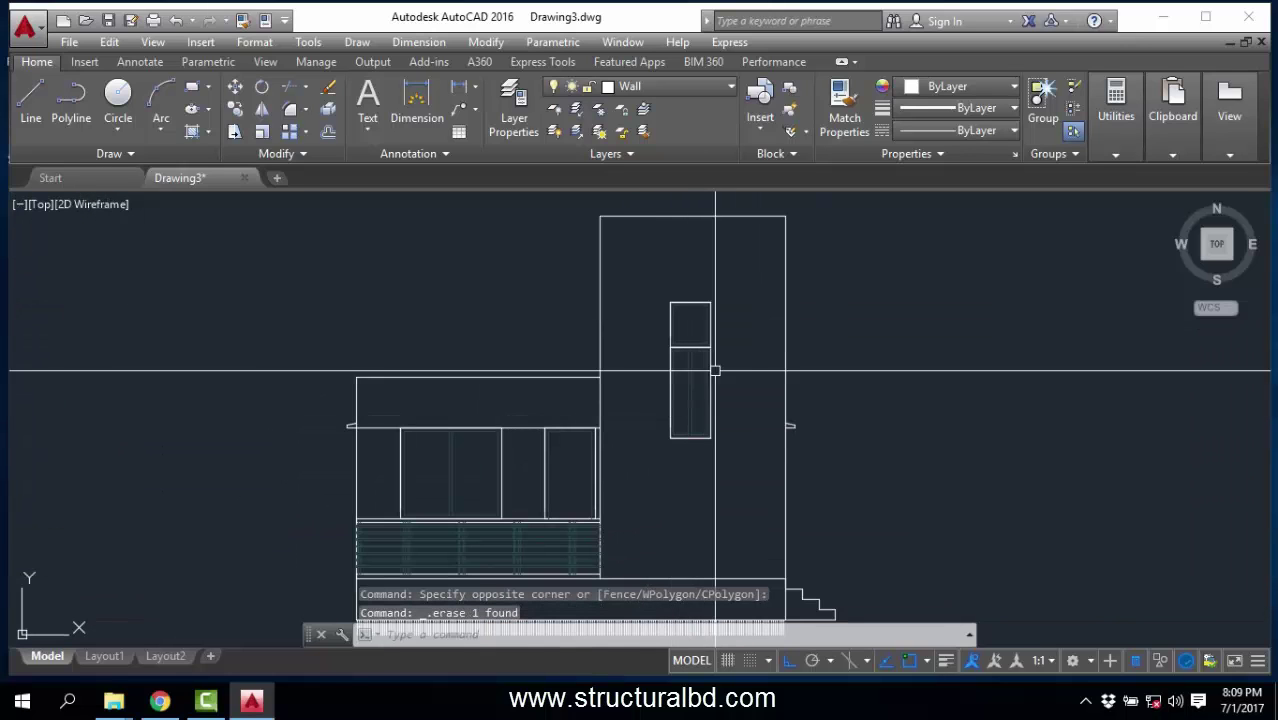
{"action": "scroll", "coordinate": [662, 421], "scroll_direction": "down", "scroll_amount": 2}
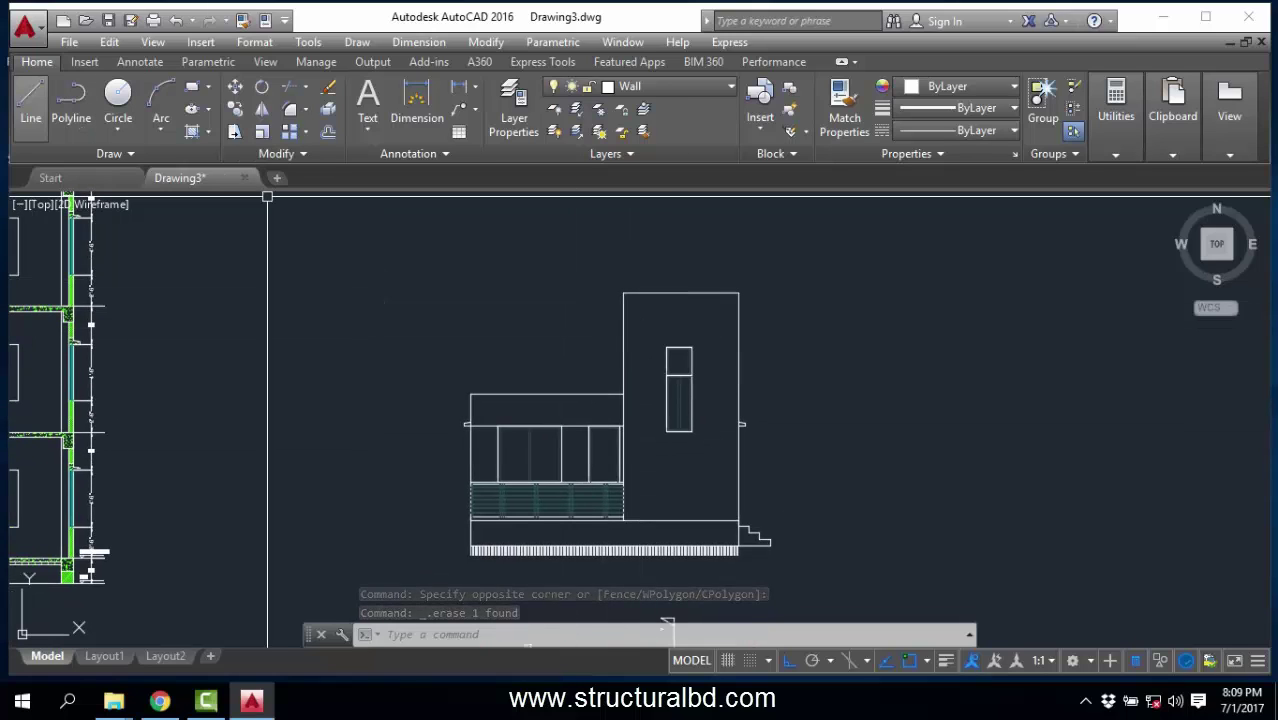
{"action": "left_click", "coordinate": [31, 102]}
{"action": "left_click", "coordinate": [470, 394]}
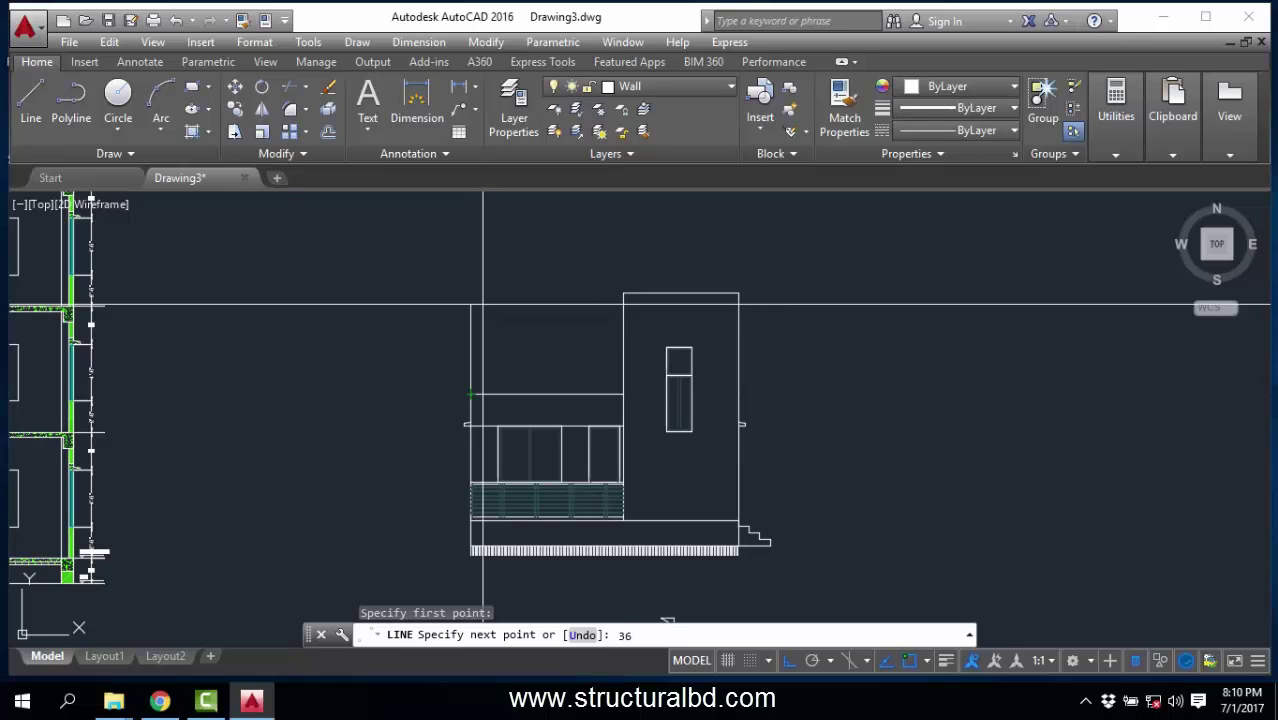
{"action": "type", "text": "36"}
{"action": "key", "text": "Return"}
{"action": "key", "text": "Escape"}
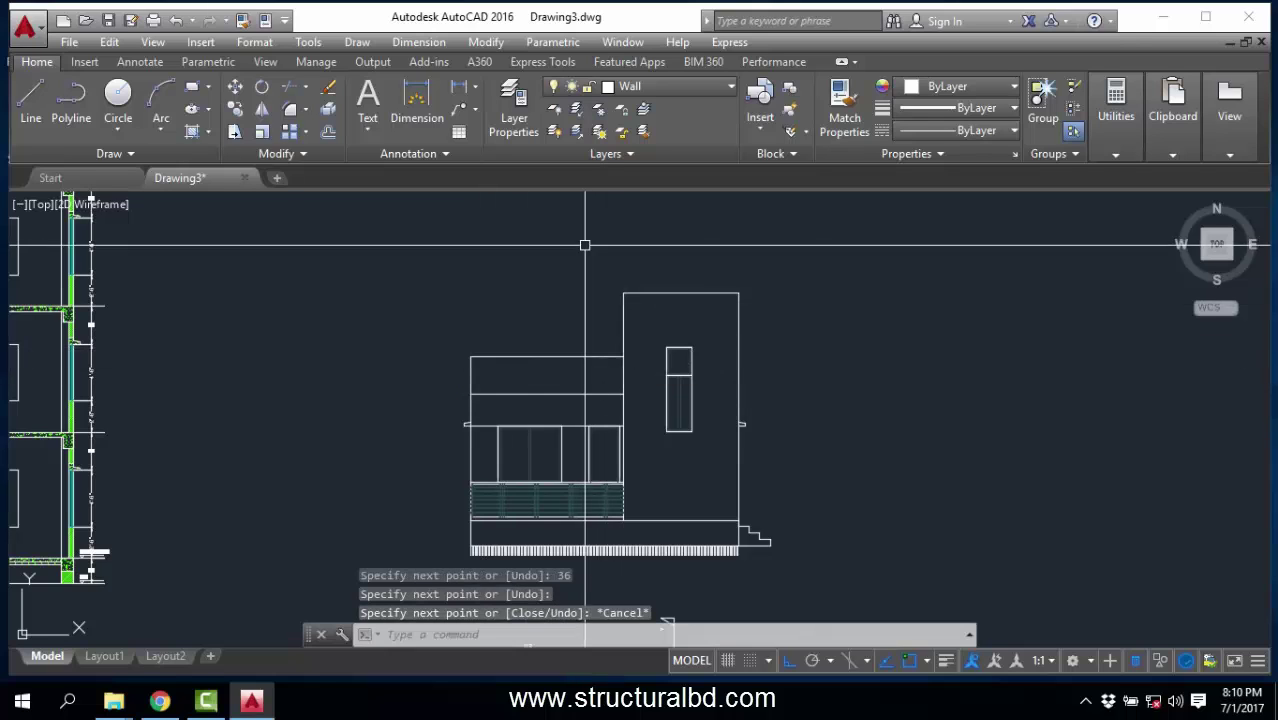
Draw a 12" high parapet outline above the stair block, with its top line and the far vertical edge.
{"action": "key", "text": "Return"}
{"action": "scroll", "coordinate": [590, 255], "scroll_direction": "up", "scroll_amount": 4}
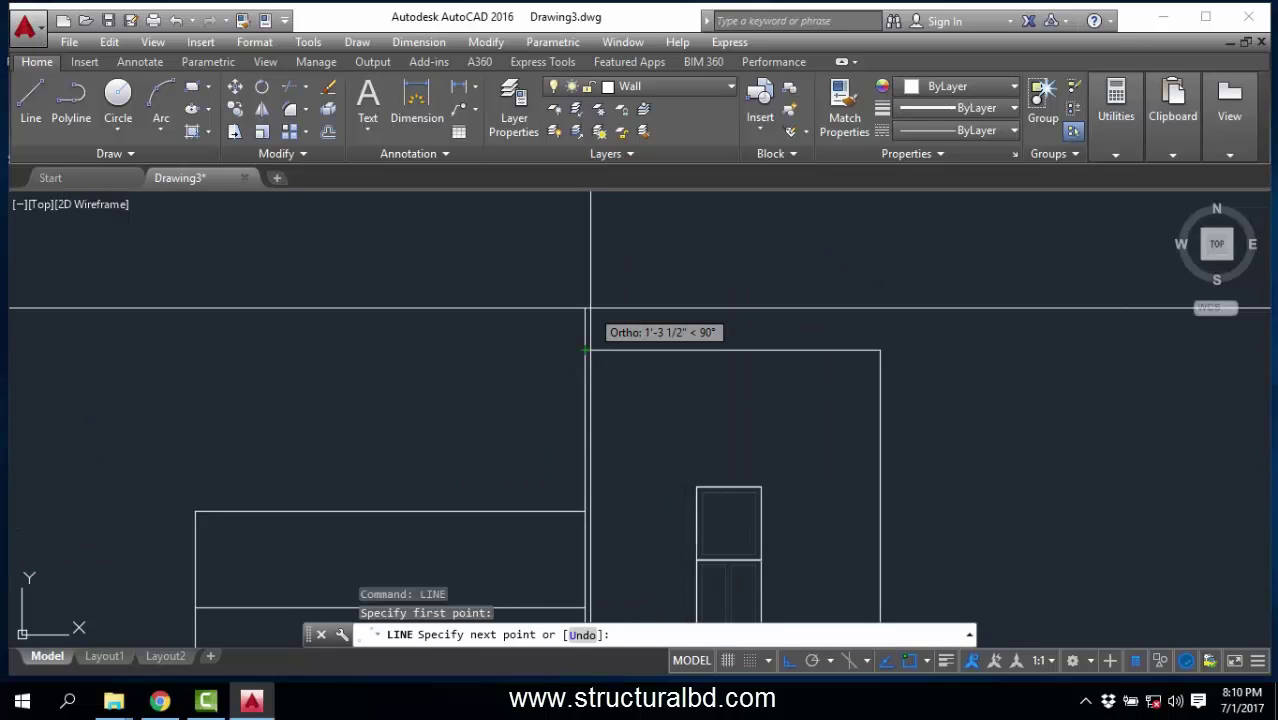
{"action": "key", "text": "Return"}
{"action": "left_click", "coordinate": [960, 311]}
{"action": "key", "text": "Escape"}
{"action": "right_click", "coordinate": [731, 272]}
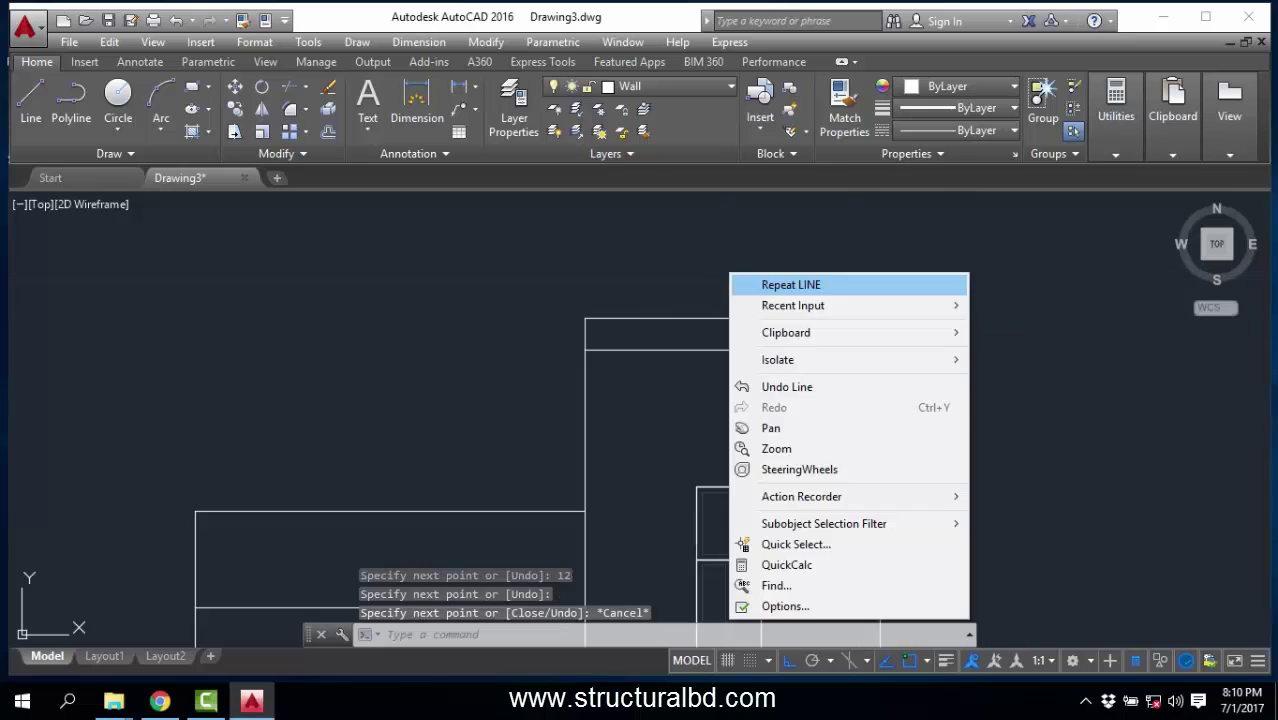
{"action": "left_click", "coordinate": [795, 285]}
{"action": "left_click", "coordinate": [880, 318]}
{"action": "key", "text": "Escape"}
Shorten the stair parapet's overhanging top line back to the parapet's outer corner.
{"action": "left_click", "coordinate": [953, 345]}
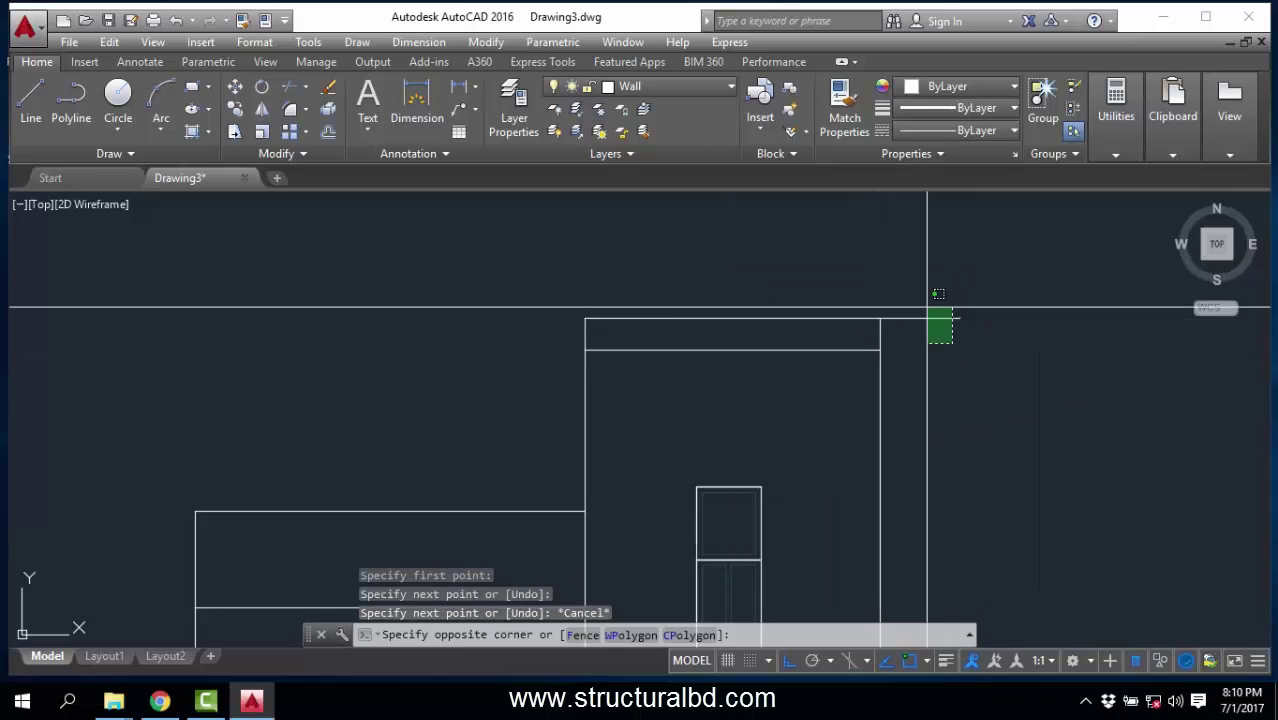
{"action": "left_click", "coordinate": [927, 305]}
{"action": "left_click", "coordinate": [961, 318]}
{"action": "left_click", "coordinate": [880, 318]}
{"action": "key", "text": "Escape"}
Draw a small upright rectangle inside the lower roof parapet near its upper-left corner.
{"action": "scroll", "coordinate": [816, 267], "scroll_direction": "down", "scroll_amount": 4}
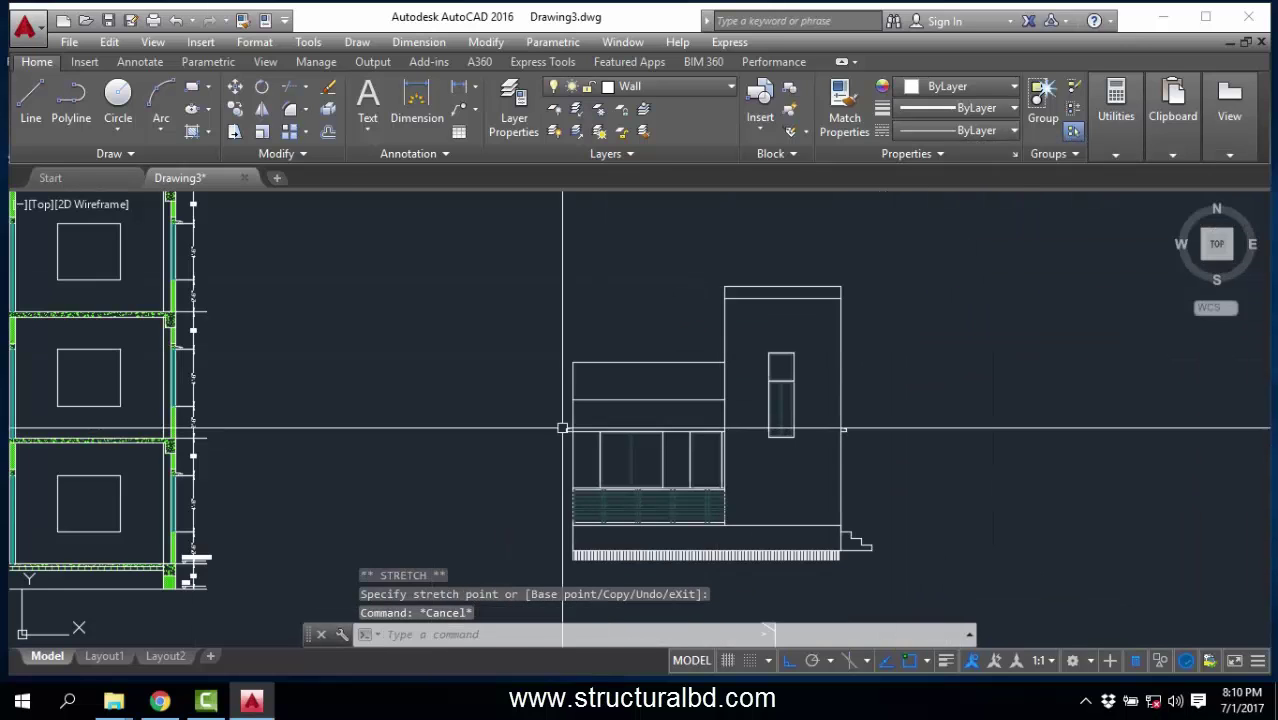
{"action": "left_click", "coordinate": [192, 87]}
{"action": "scroll", "coordinate": [579, 379], "scroll_direction": "up", "scroll_amount": 6}
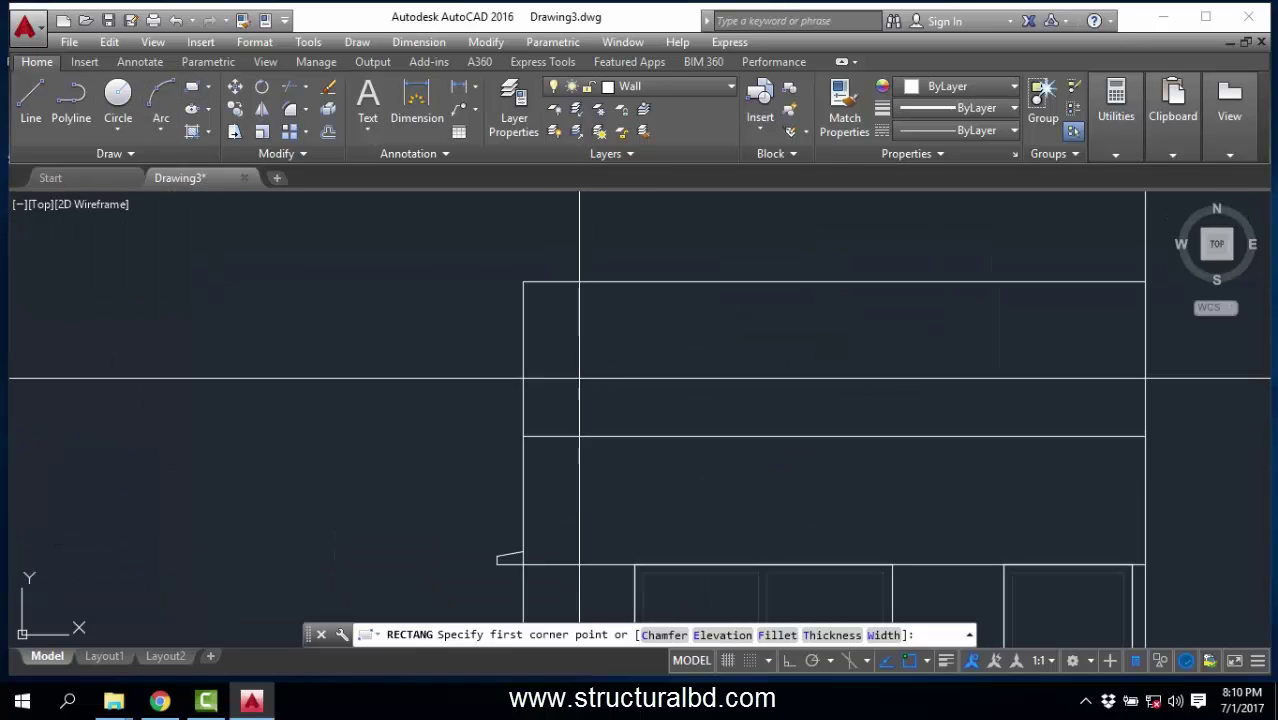
{"action": "left_click", "coordinate": [552, 311]}
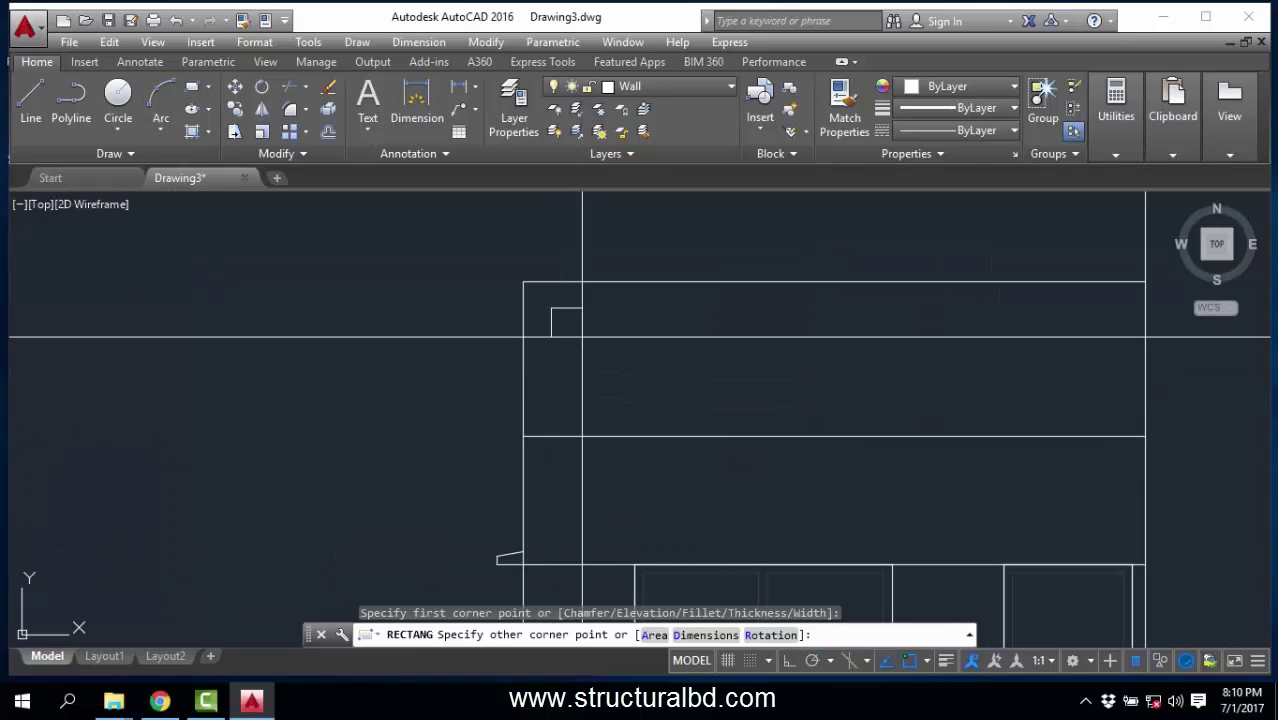
{"action": "left_click", "coordinate": [582, 343]}
Mirror the small rectangle downward about the parapet's horizontal midline, keeping the original.
{"action": "left_click", "coordinate": [613, 342]}
{"action": "left_click", "coordinate": [570, 321]}
{"action": "left_click", "coordinate": [235, 109]}
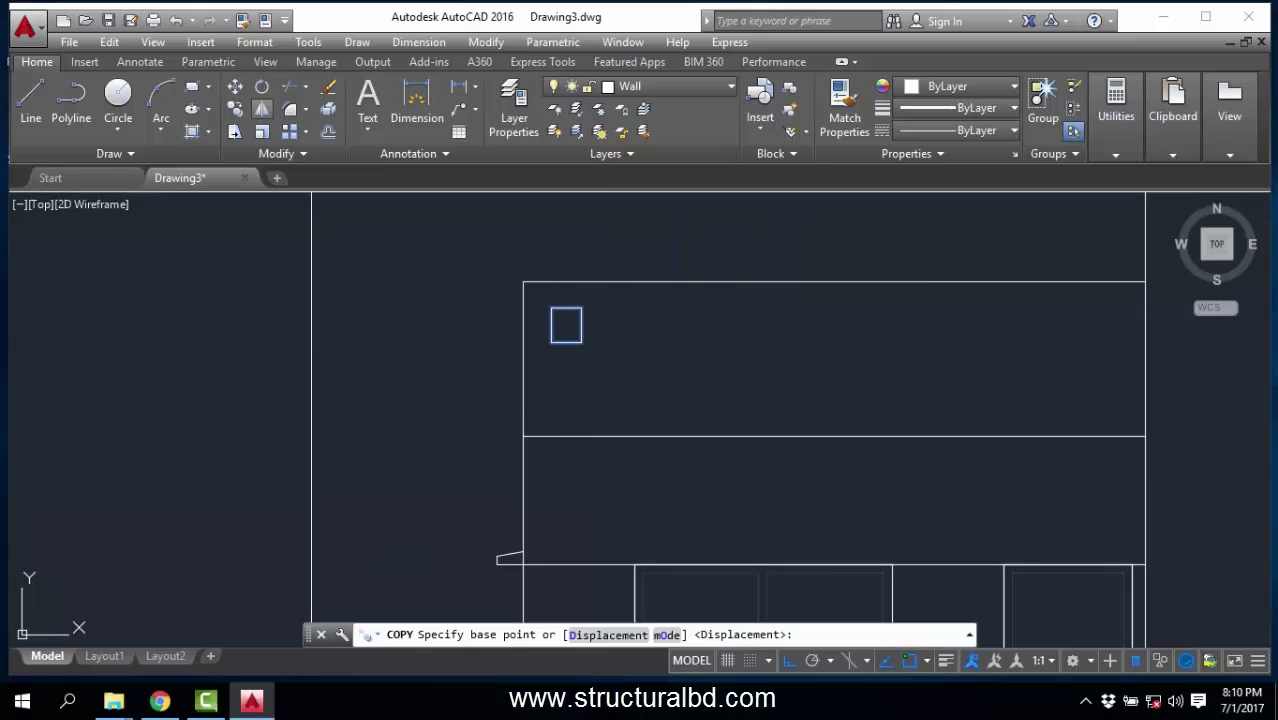
{"action": "left_click", "coordinate": [262, 109]}
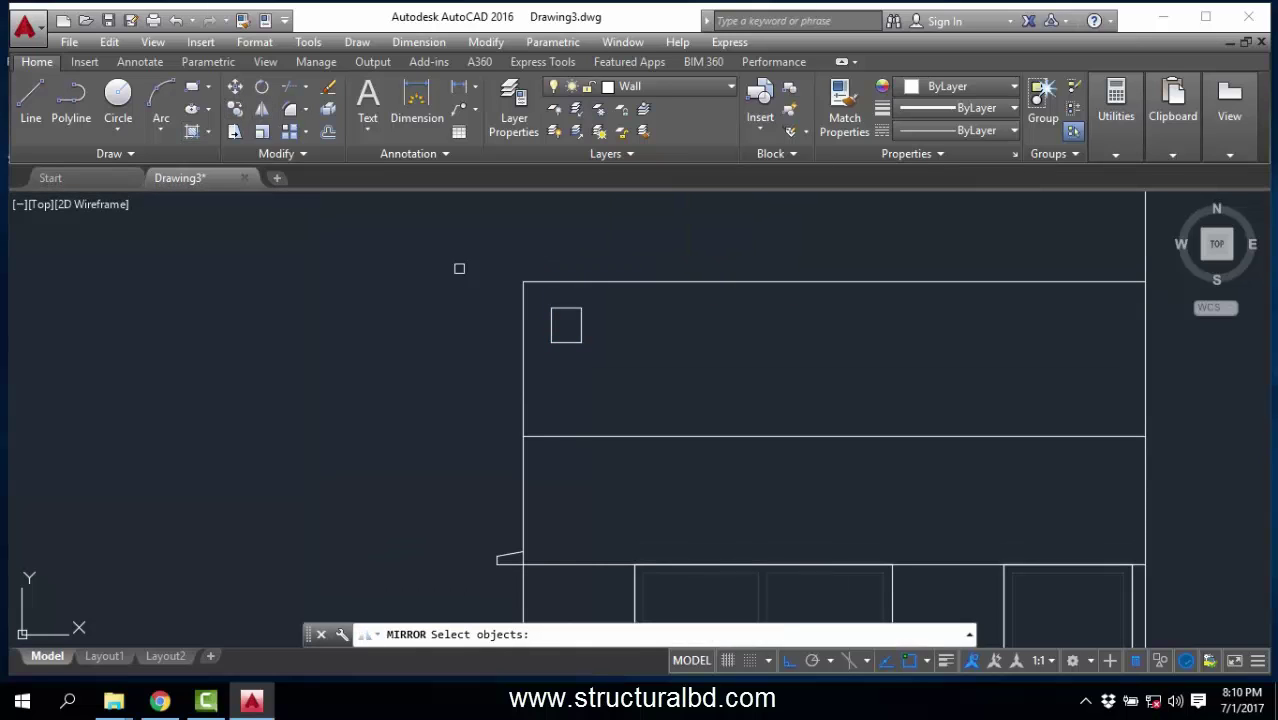
{"action": "left_click", "coordinate": [523, 366]}
{"action": "left_click", "coordinate": [431, 358]}
{"action": "right_click", "coordinate": [432, 360]}
{"action": "left_click", "coordinate": [474, 369]}
Copy the pair of small rectangles 24" to the right along the parapet.
{"action": "left_click", "coordinate": [582, 383]}
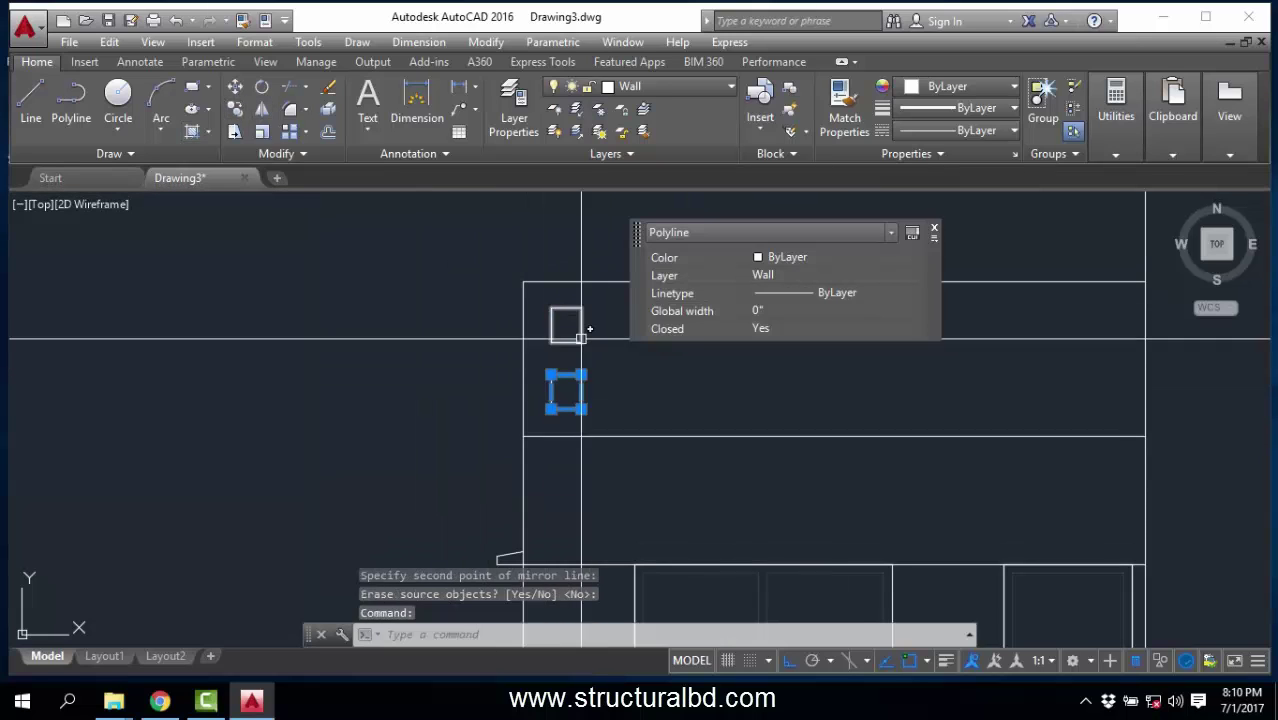
{"action": "left_click", "coordinate": [588, 346]}
{"action": "left_click", "coordinate": [562, 326]}
{"action": "left_click", "coordinate": [235, 109]}
{"action": "left_click", "coordinate": [284, 326]}
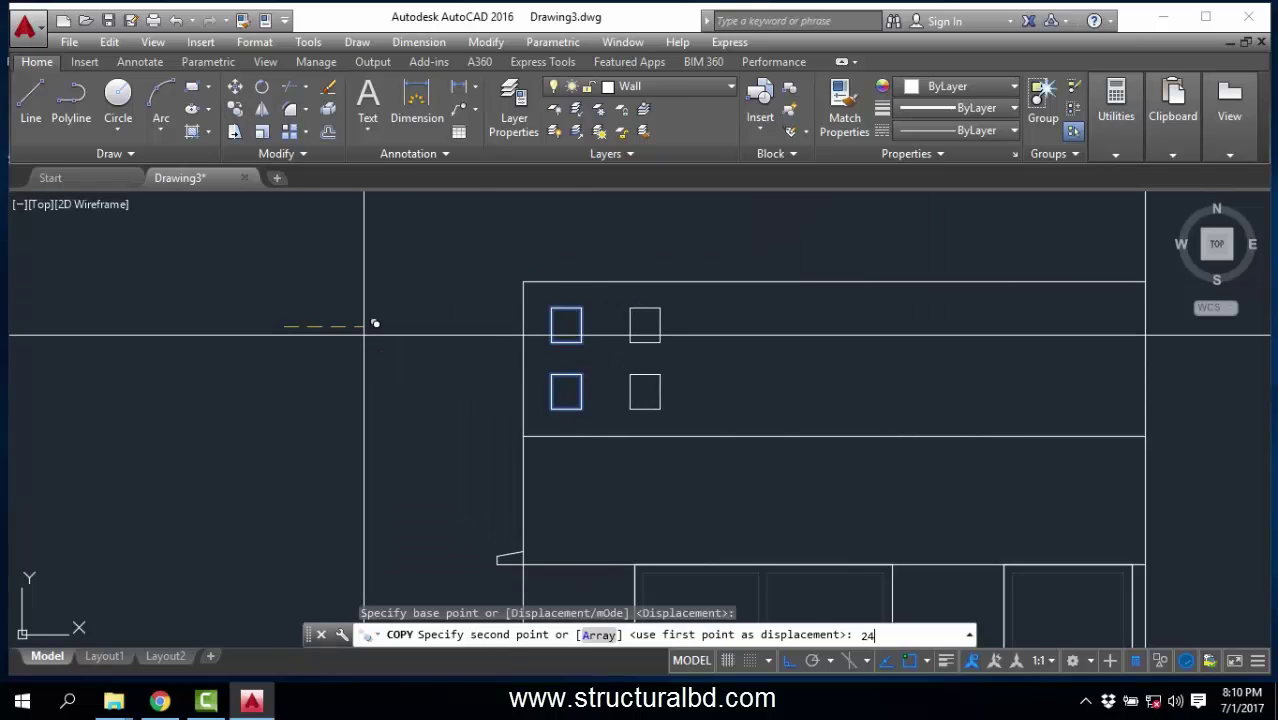
{"action": "key", "text": "Return"}
{"action": "key", "text": "Escape"}
Copy the second rectangle pair four more times along the parapet at the same spacing.
{"action": "left_click", "coordinate": [708, 402]}
{"action": "left_click", "coordinate": [647, 333]}
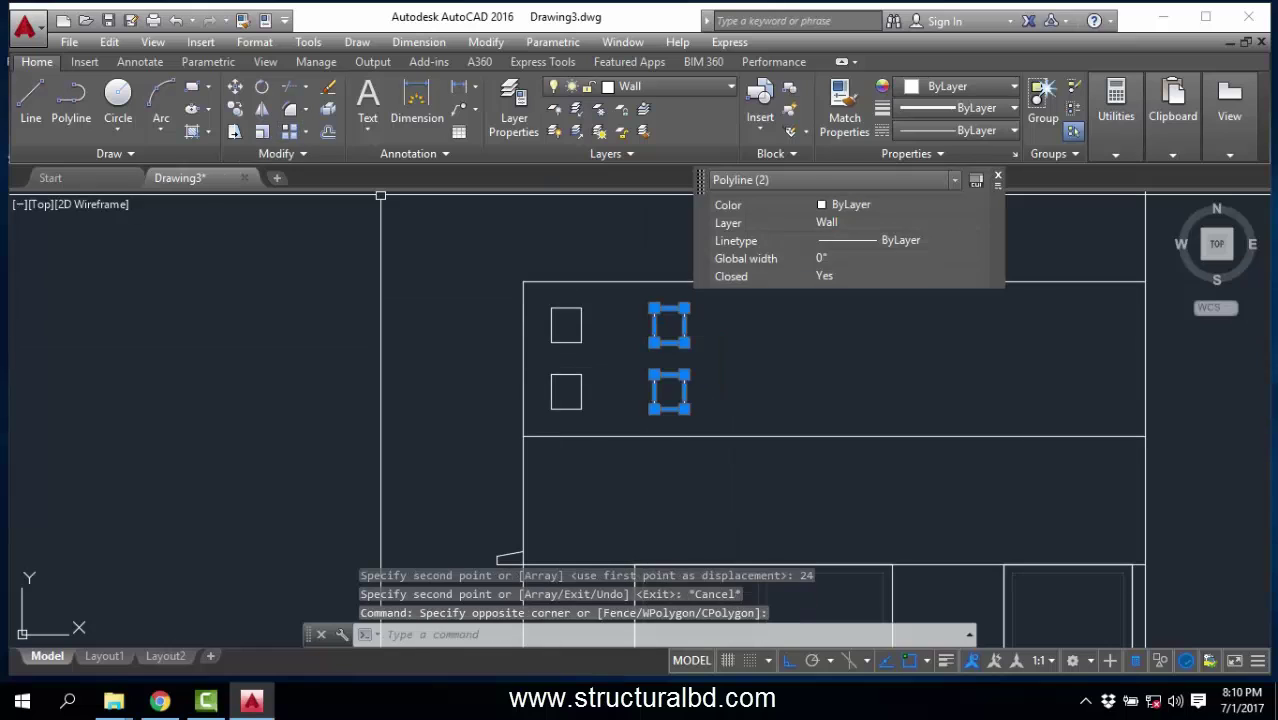
{"action": "left_click", "coordinate": [235, 109]}
{"action": "left_click", "coordinate": [580, 305]}
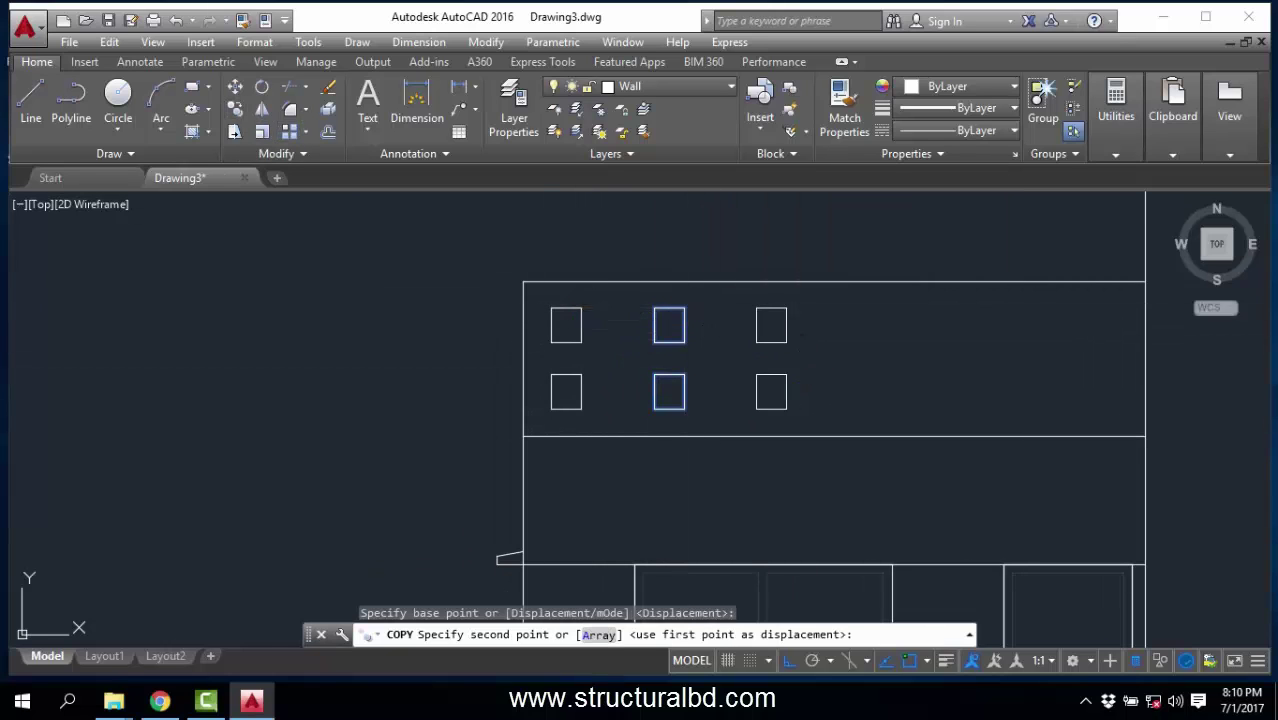
{"action": "left_click", "coordinate": [685, 308]}
{"action": "left_click", "coordinate": [787, 309]}
{"action": "left_click", "coordinate": [890, 308]}
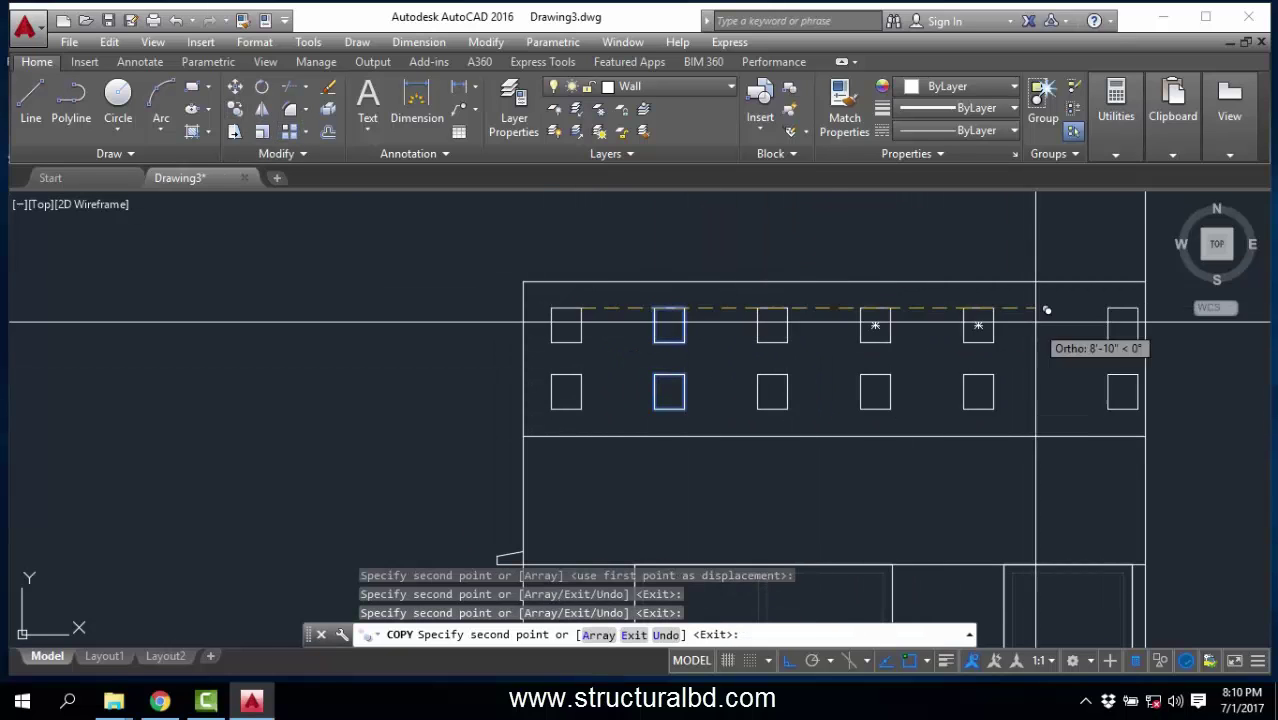
{"action": "left_click", "coordinate": [993, 308]}
{"action": "key", "text": "Escape"}
Draw a small rectangle inside the stair block's roof parapet near its upper-left corner.
{"action": "scroll", "coordinate": [493, 412], "scroll_direction": "down", "scroll_amount": 2}
{"action": "scroll", "coordinate": [478, 416], "scroll_direction": "down", "scroll_amount": 2}
{"action": "middle_click_drag", "start_coordinate": [834, 310], "coordinate": [641, 394]}
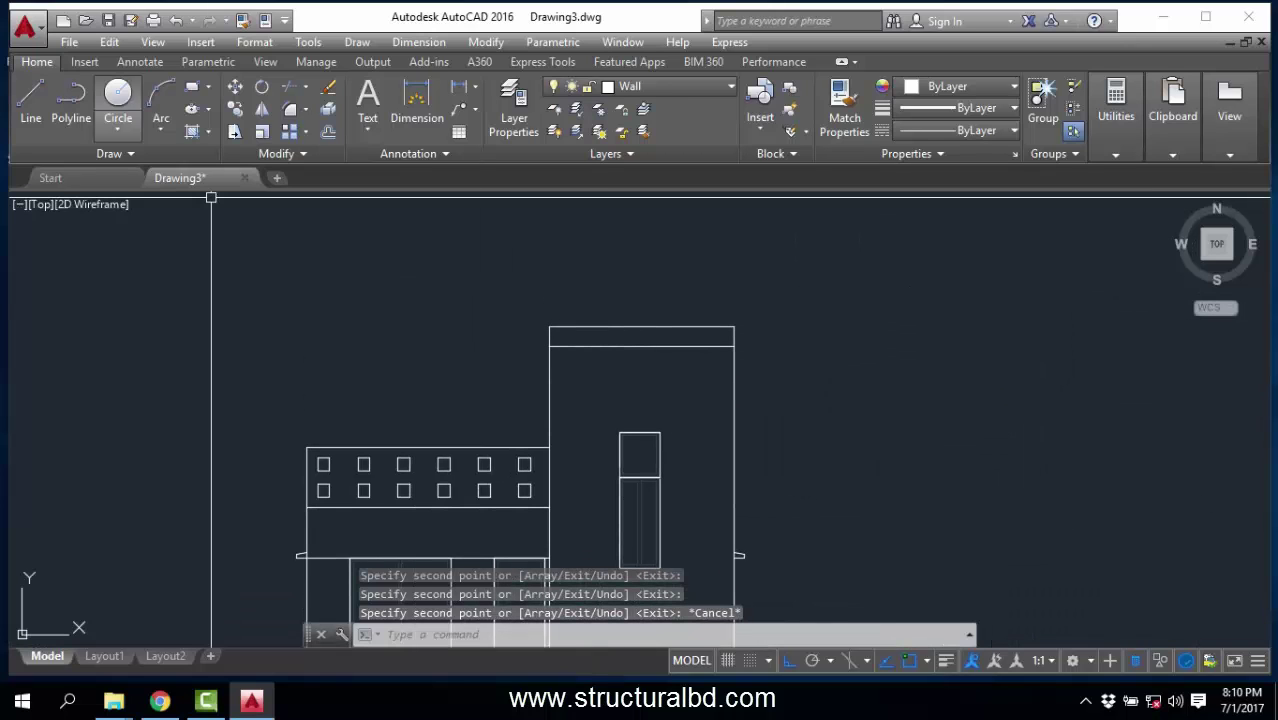
{"action": "left_click", "coordinate": [192, 87]}
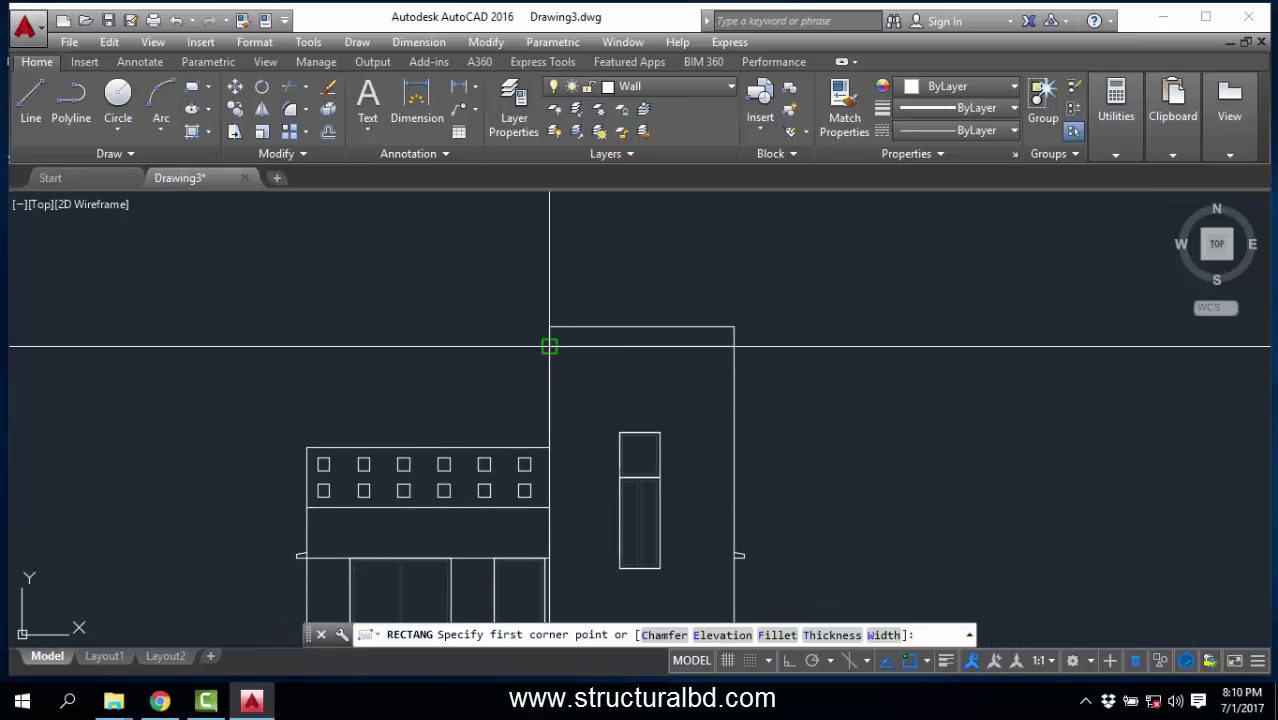
{"action": "scroll", "coordinate": [555, 322], "scroll_direction": "up", "scroll_amount": 8}
{"action": "left_click", "coordinate": [563, 399]}
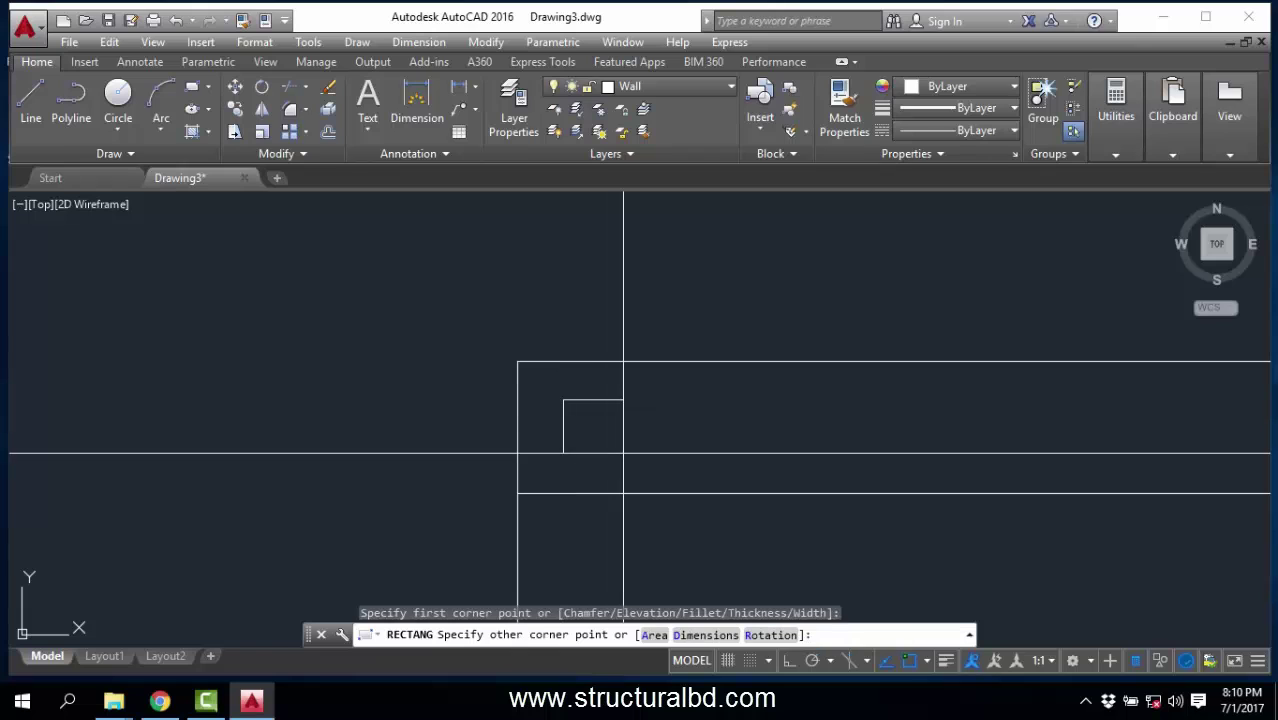
{"action": "left_click", "coordinate": [618, 452]}
Copy the small rectangle 24" to the right along the stair block's parapet.
{"action": "left_click", "coordinate": [665, 441]}
{"action": "left_click", "coordinate": [596, 418]}
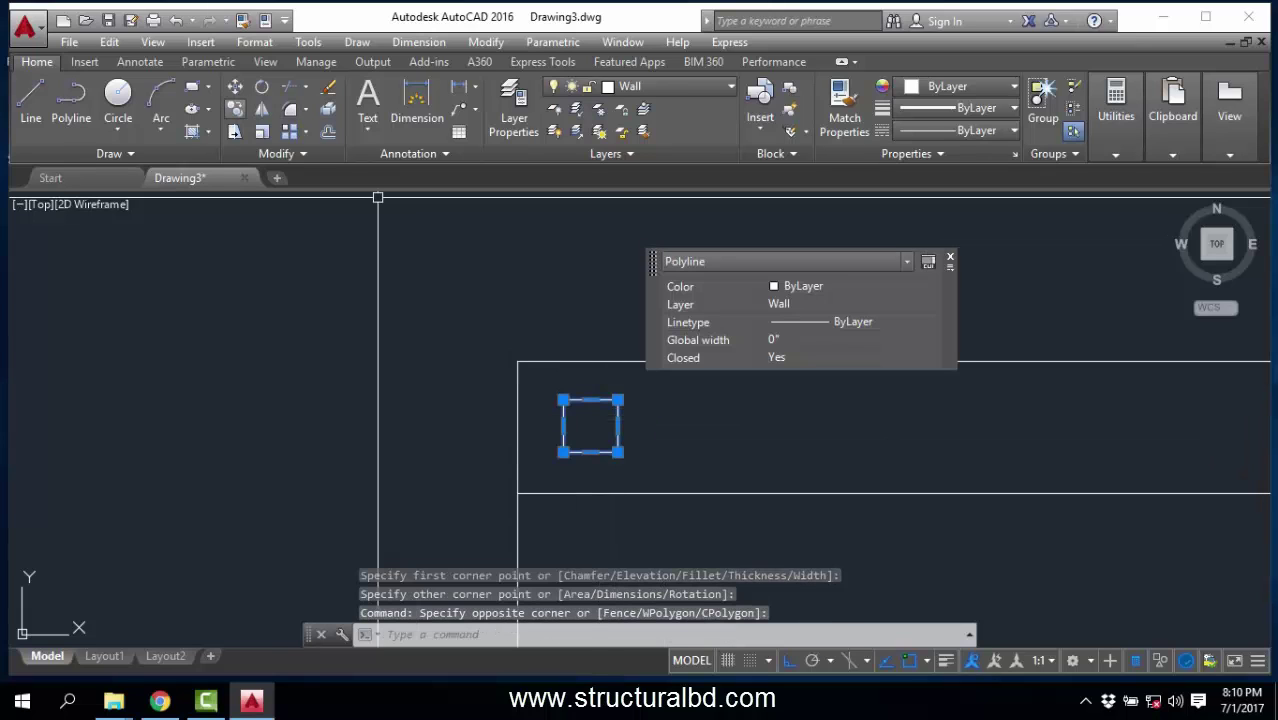
{"action": "left_click", "coordinate": [235, 109]}
{"action": "left_click", "coordinate": [571, 318]}
{"action": "type", "text": "24"}
{"action": "key", "text": "Return"}
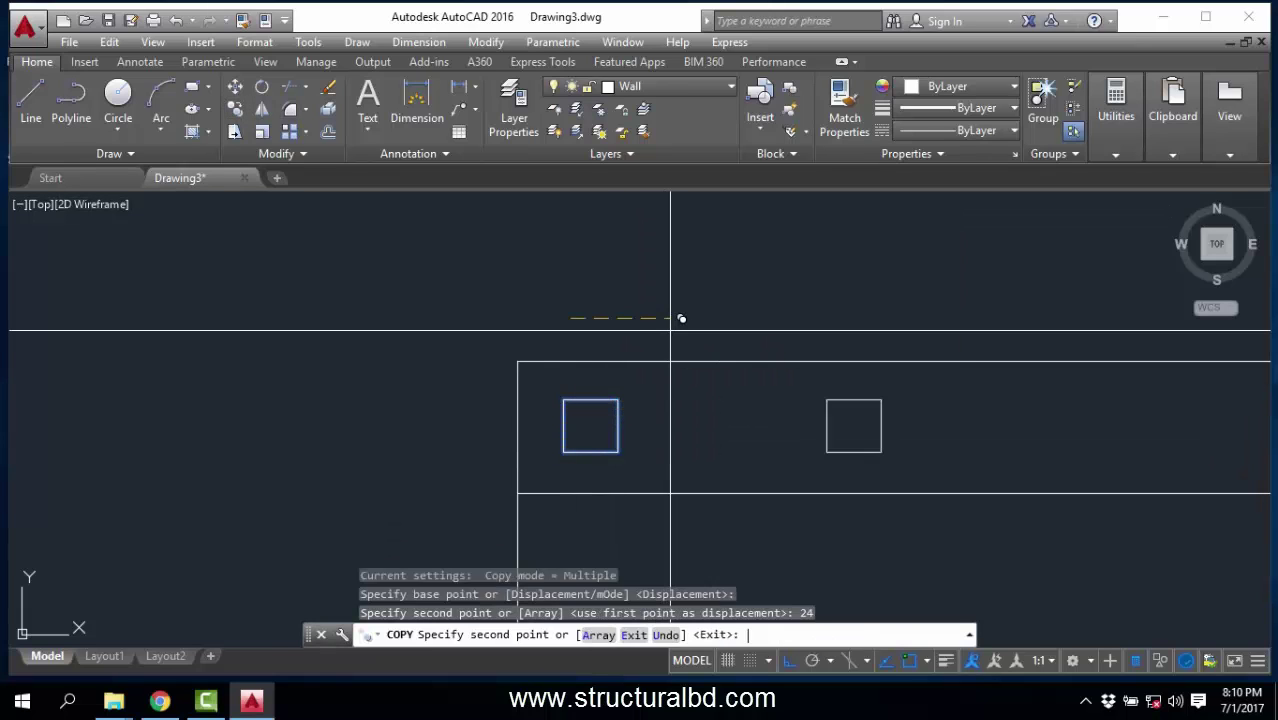
{"action": "key", "text": "Escape"}
Copy the second small rectangle three more times along the stair block's parapet at the same spacing.
{"action": "scroll", "coordinate": [581, 344], "scroll_direction": "down", "scroll_amount": 5}
{"action": "left_click", "coordinate": [700, 388]}
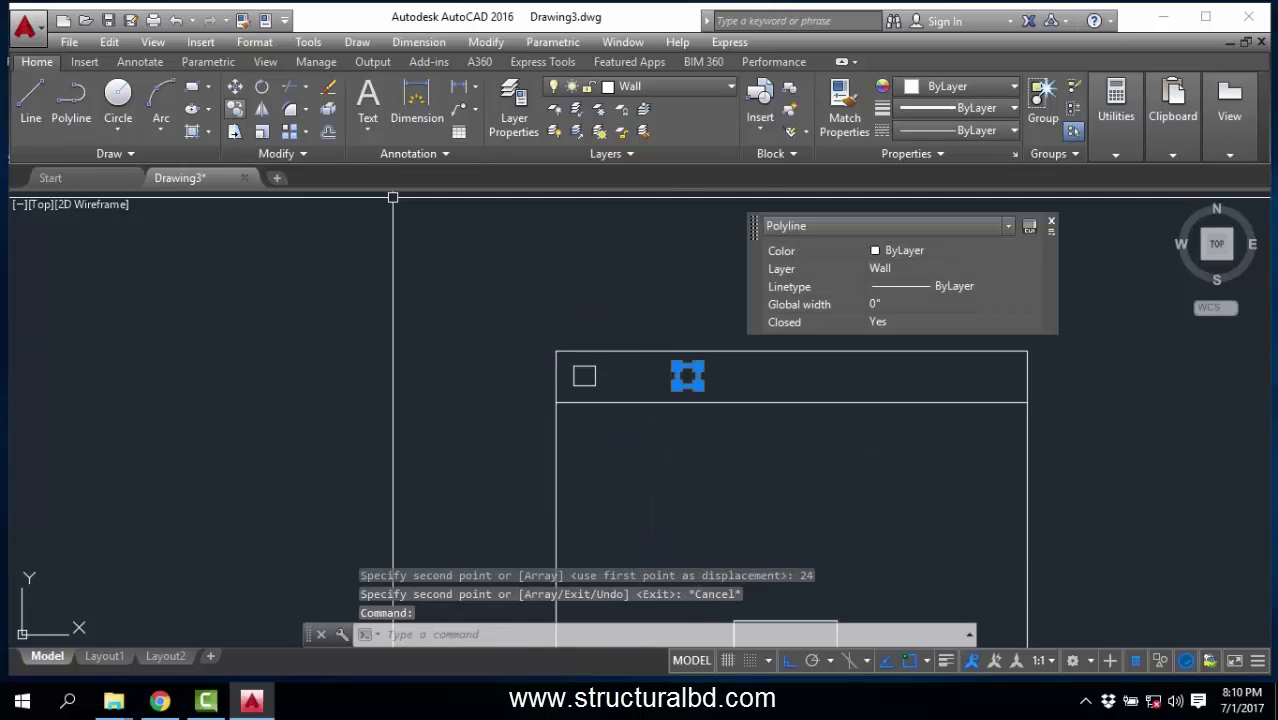
{"action": "left_click", "coordinate": [235, 109]}
{"action": "left_click", "coordinate": [595, 366]}
{"action": "left_click", "coordinate": [698, 366]}
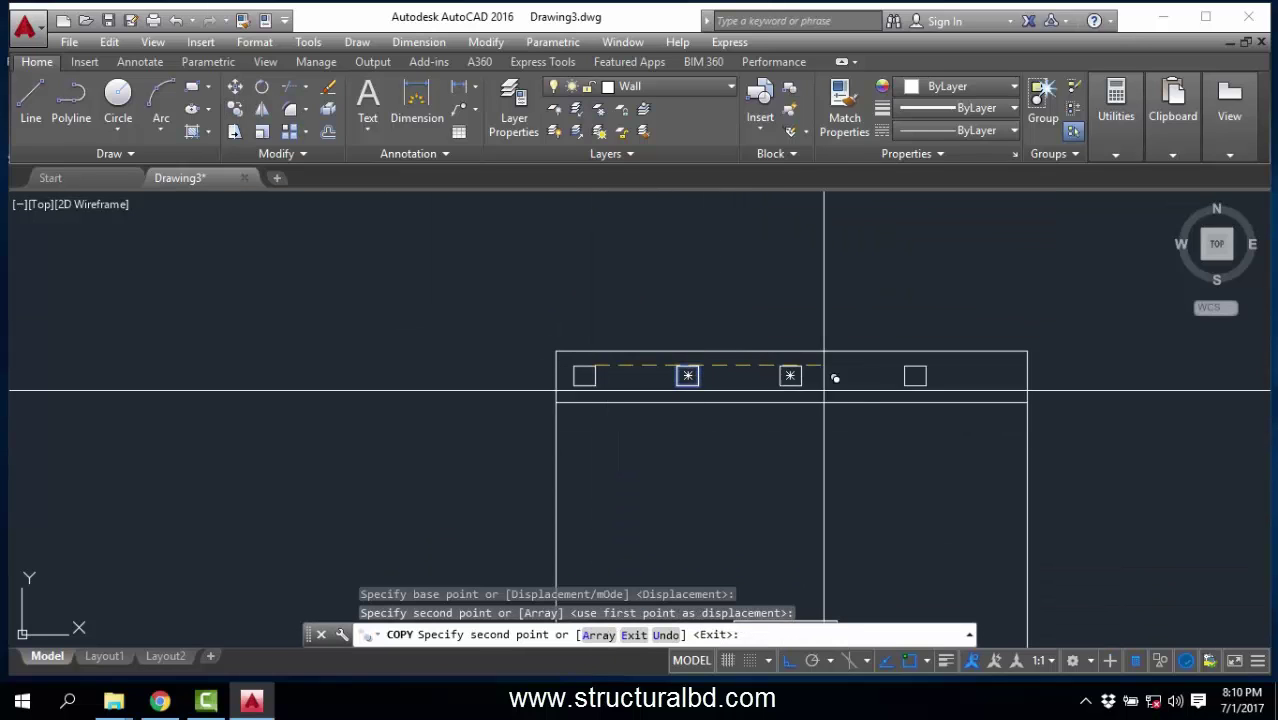
{"action": "left_click", "coordinate": [801, 366]}
{"action": "left_click", "coordinate": [903, 366]}
{"action": "key", "text": "Escape"}
Copy the SECTION X-X title to just below the front elevation's ground hatch, aligned with its left edge.
{"action": "scroll", "coordinate": [710, 340], "scroll_direction": "down", "scroll_amount": 6}
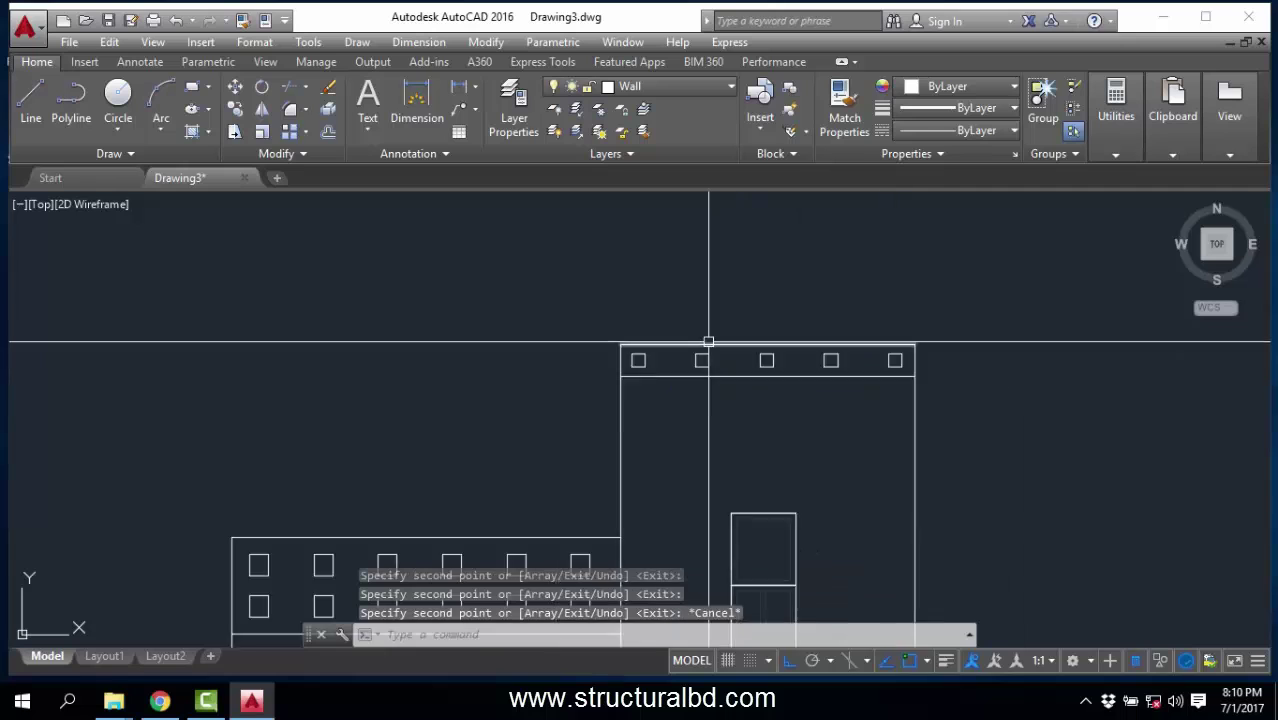
{"action": "middle_click_drag", "start_coordinate": [714, 390], "coordinate": [690, 348]}
{"action": "scroll", "coordinate": [680, 348], "scroll_direction": "down", "scroll_amount": 2}
{"action": "middle_click_drag", "start_coordinate": [673, 430], "coordinate": [826, 408]}
{"action": "scroll", "coordinate": [288, 473], "scroll_direction": "up", "scroll_amount": 6}
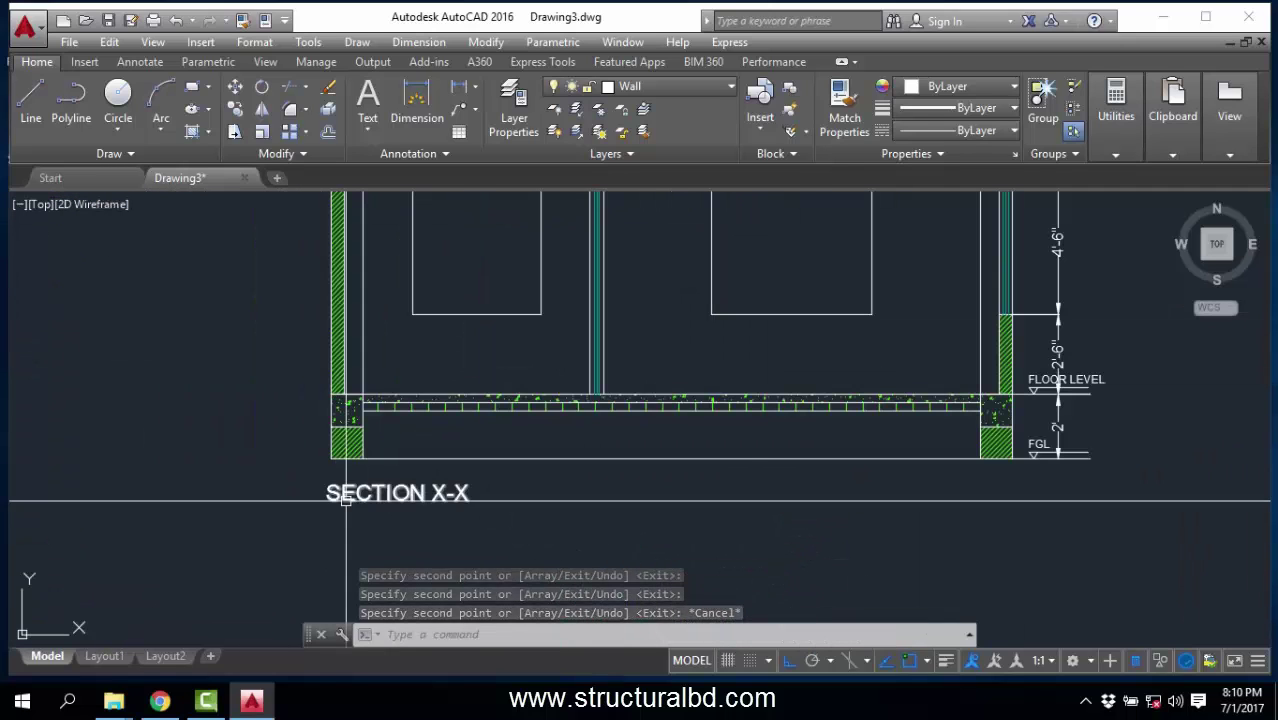
{"action": "left_click", "coordinate": [348, 499]}
{"action": "left_click", "coordinate": [235, 108]}
{"action": "left_click", "coordinate": [378, 488]}
{"action": "scroll", "coordinate": [258, 471], "scroll_direction": "down", "scroll_amount": 6}
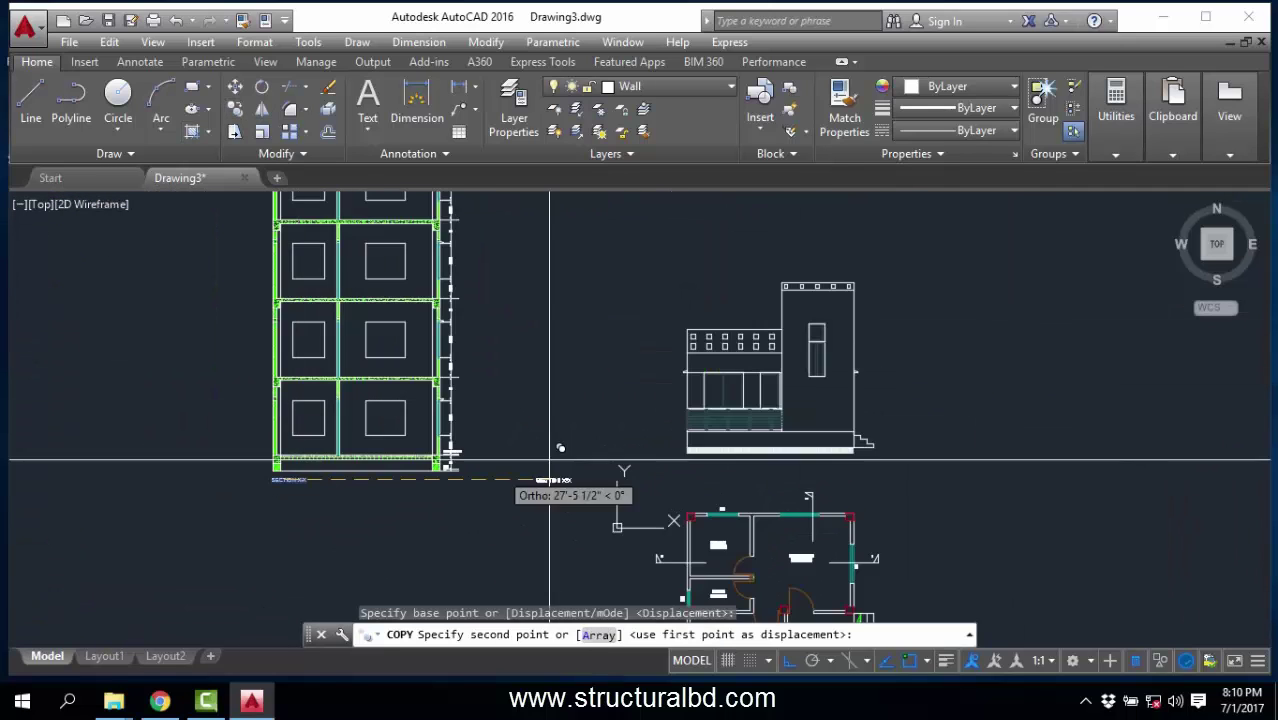
{"action": "scroll", "coordinate": [605, 446], "scroll_direction": "up", "scroll_amount": 2}
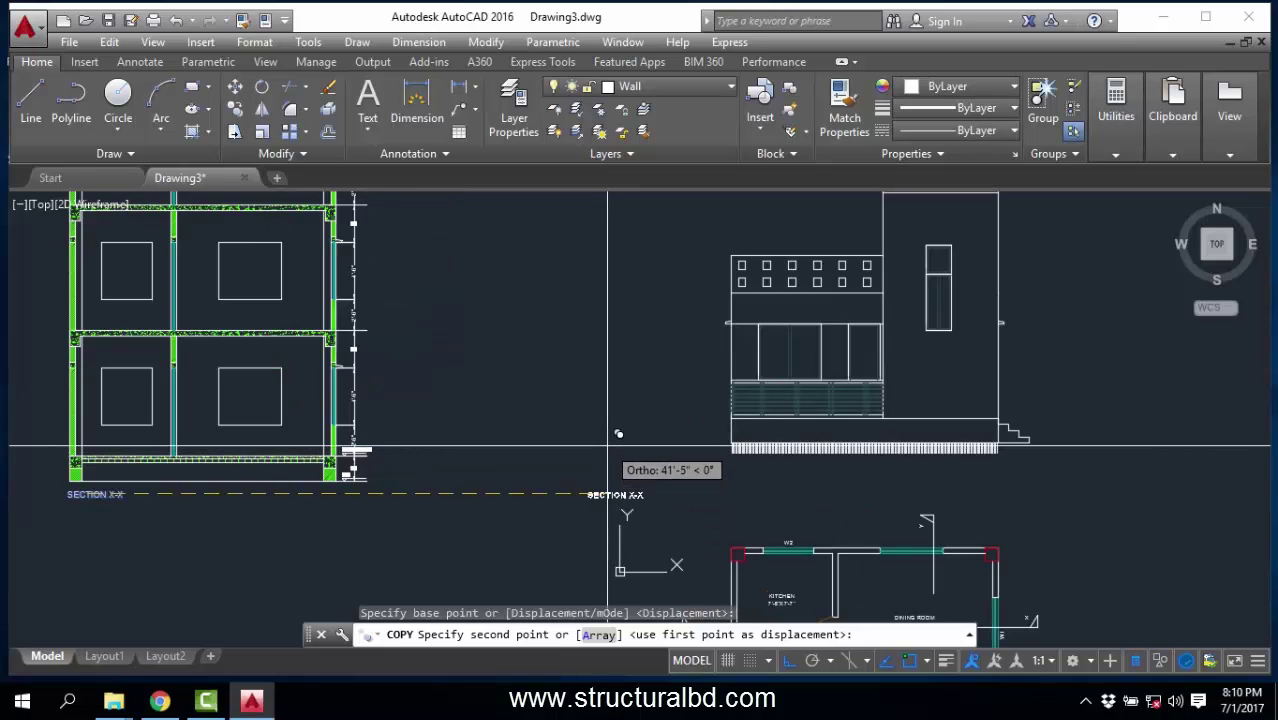
{"action": "key", "text": "F8"}
{"action": "scroll", "coordinate": [690, 415], "scroll_direction": "up", "scroll_amount": 4}
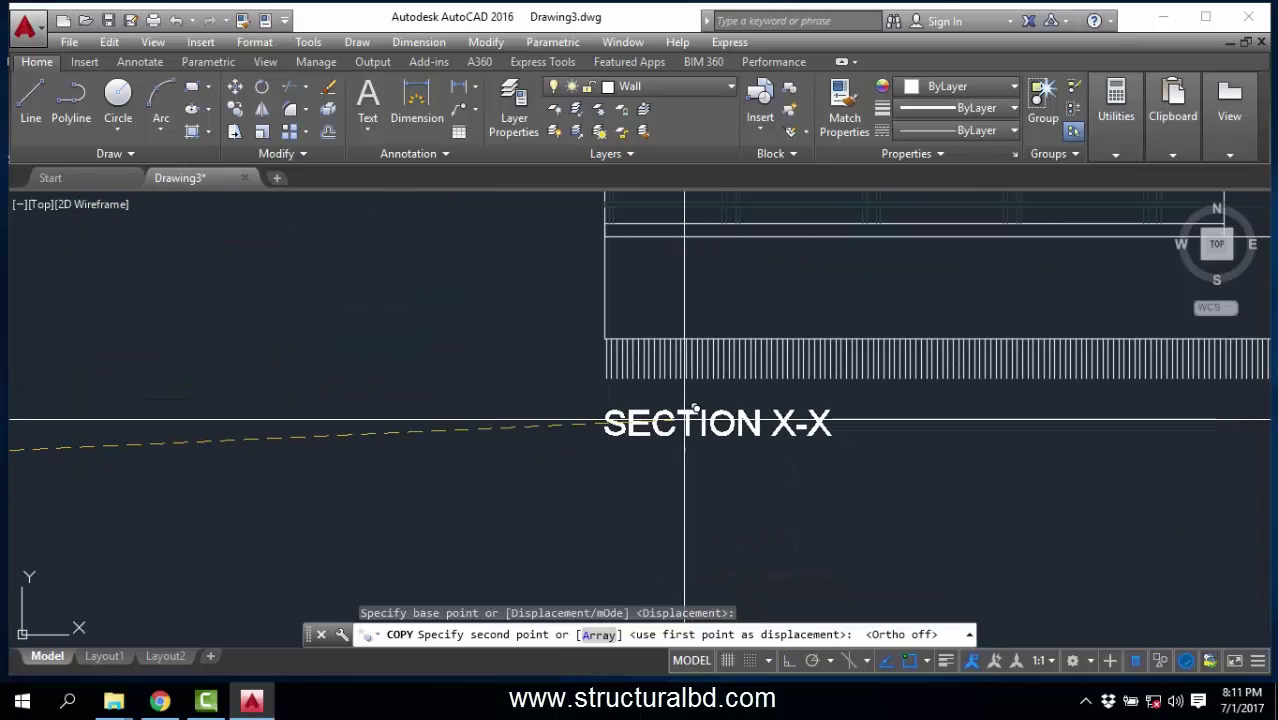
{"action": "left_click", "coordinate": [684, 419]}
{"action": "key", "text": "Escape"}
Change the copied title's text to FRONT ELEVATION.
{"action": "scroll", "coordinate": [661, 406], "scroll_direction": "down", "scroll_amount": 4}
{"action": "double_click", "coordinate": [694, 412]}
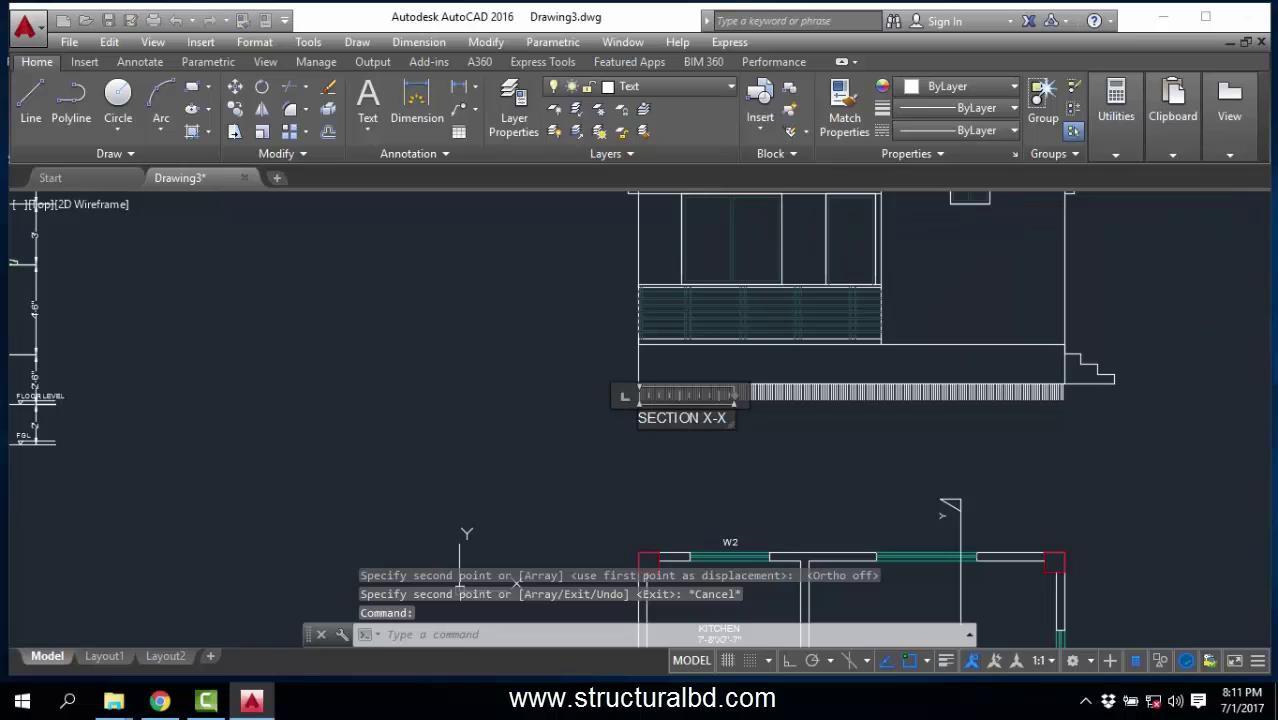
{"action": "double_click", "coordinate": [689, 418]}
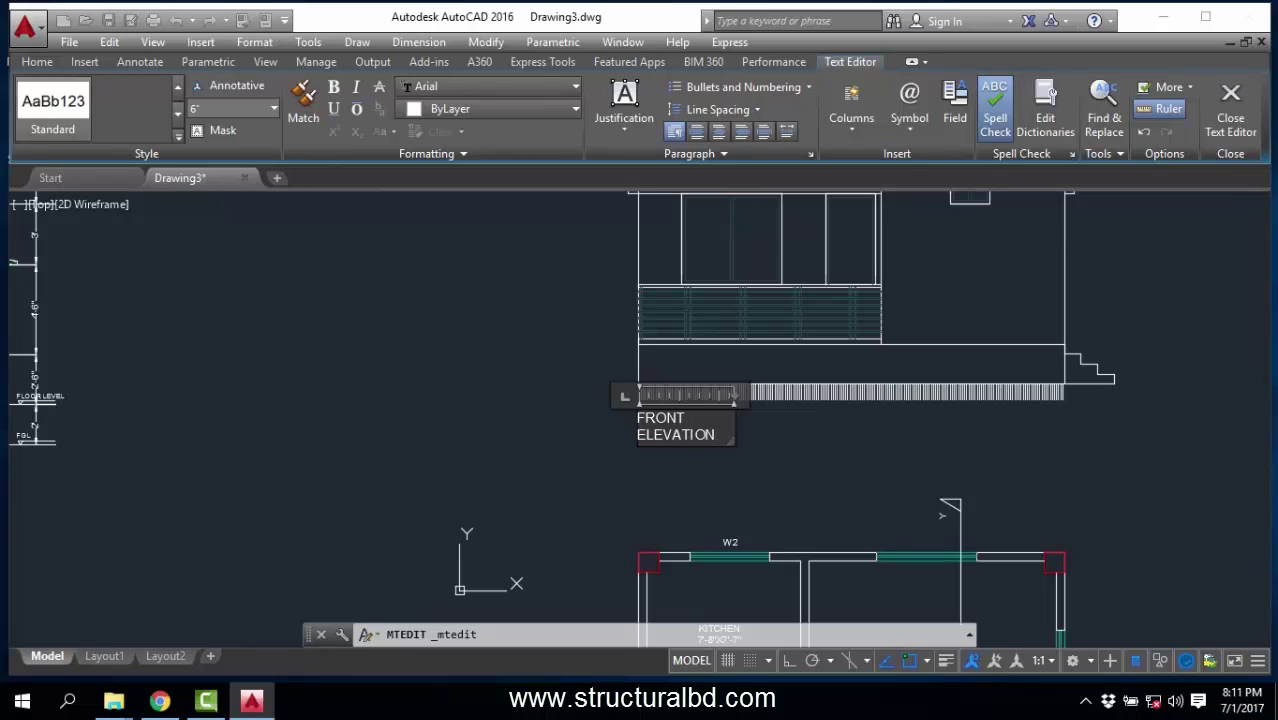
{"action": "left_click", "coordinate": [738, 350]}
{"action": "scroll", "coordinate": [738, 350], "scroll_direction": "down", "scroll_amount": 6}
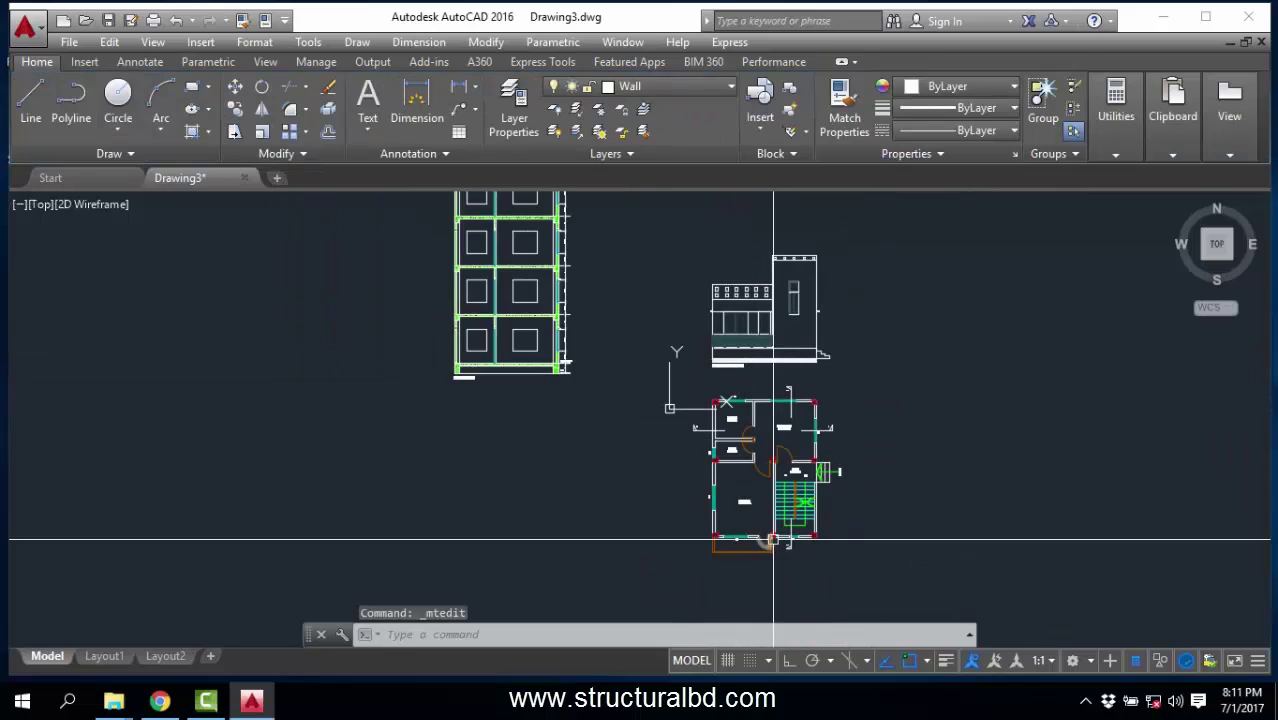
{"action": "scroll", "coordinate": [749, 559], "scroll_direction": "up", "scroll_amount": 6}
{"action": "scroll", "coordinate": [775, 570], "scroll_direction": "down", "scroll_amount": 6}
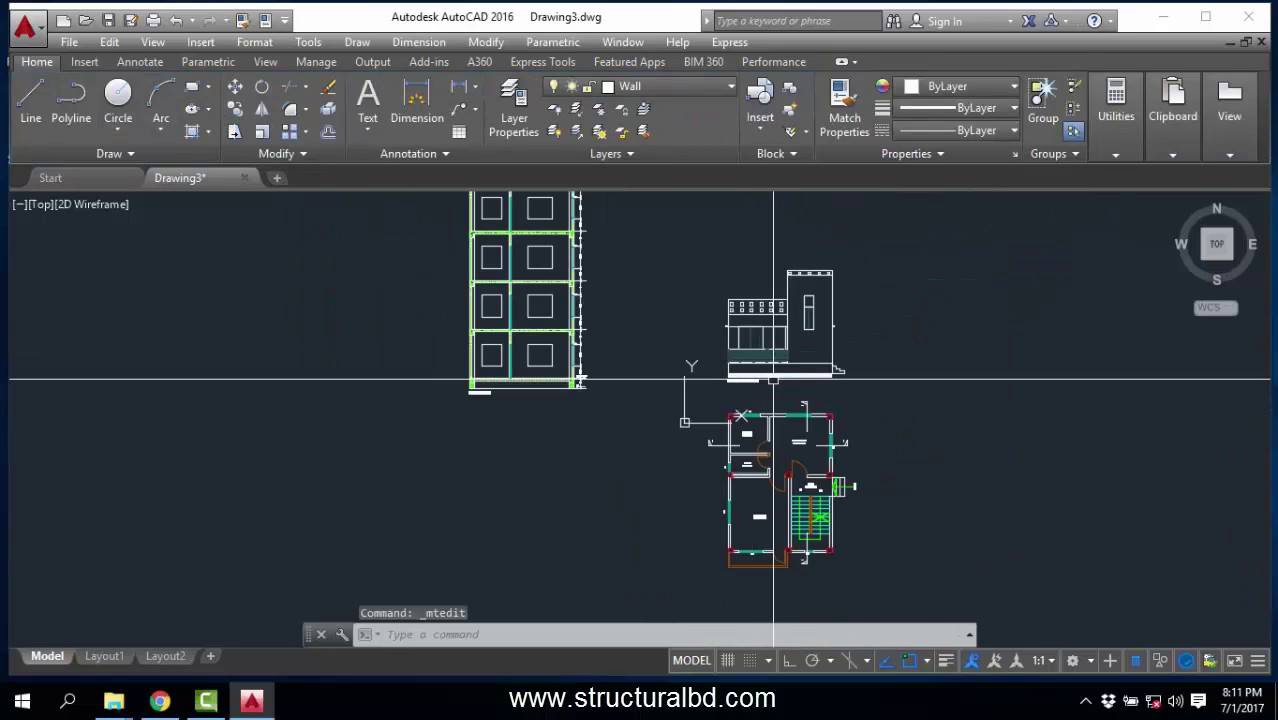
{"action": "scroll", "coordinate": [773, 325], "scroll_direction": "up", "scroll_amount": 4}
{"action": "scroll", "coordinate": [780, 394], "scroll_direction": "down", "scroll_amount": 3}
{"action": "scroll", "coordinate": [778, 320], "scroll_direction": "up", "scroll_amount": 3}
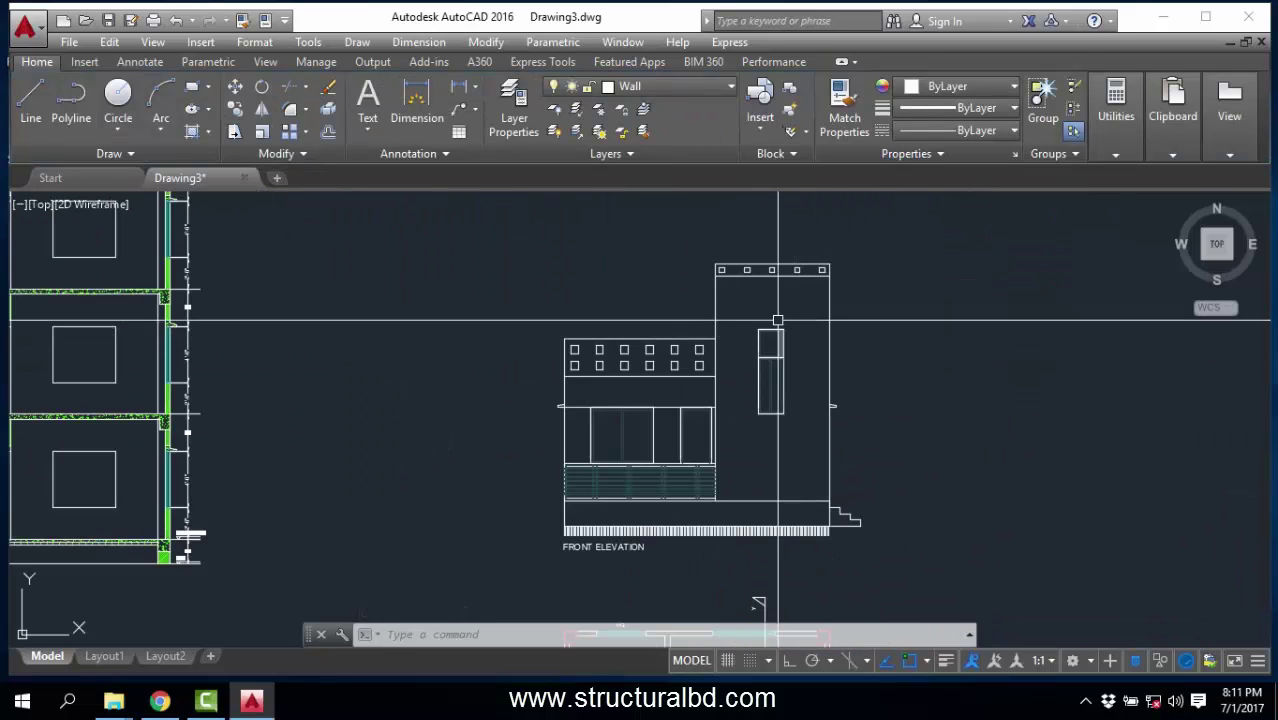
Copy the complete front elevation with its title horizontally to the empty space right of the original.
{"action": "scroll", "coordinate": [778, 303], "scroll_direction": "down", "scroll_amount": 4}
{"action": "left_click", "coordinate": [840, 406]}
{"action": "left_click", "coordinate": [635, 238]}
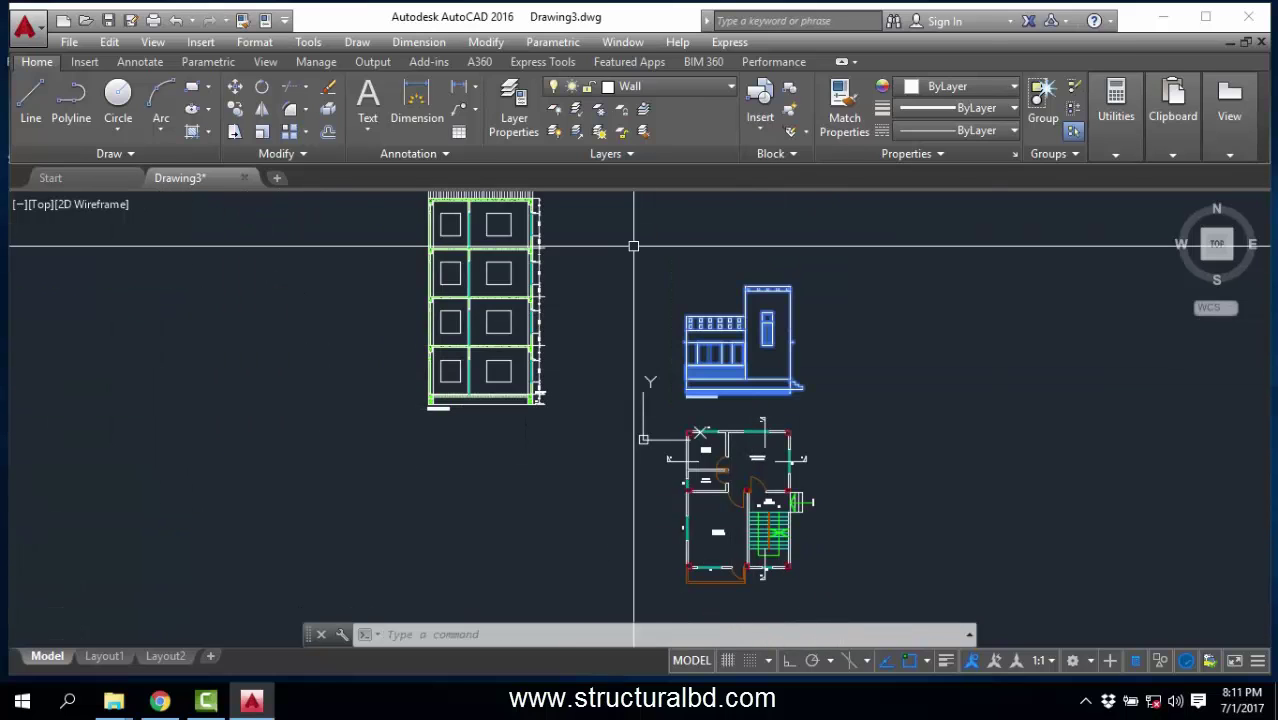
{"action": "left_click", "coordinate": [235, 109]}
{"action": "left_click", "coordinate": [650, 233]}
{"action": "middle_click_drag", "start_coordinate": [905, 274], "coordinate": [718, 280]}
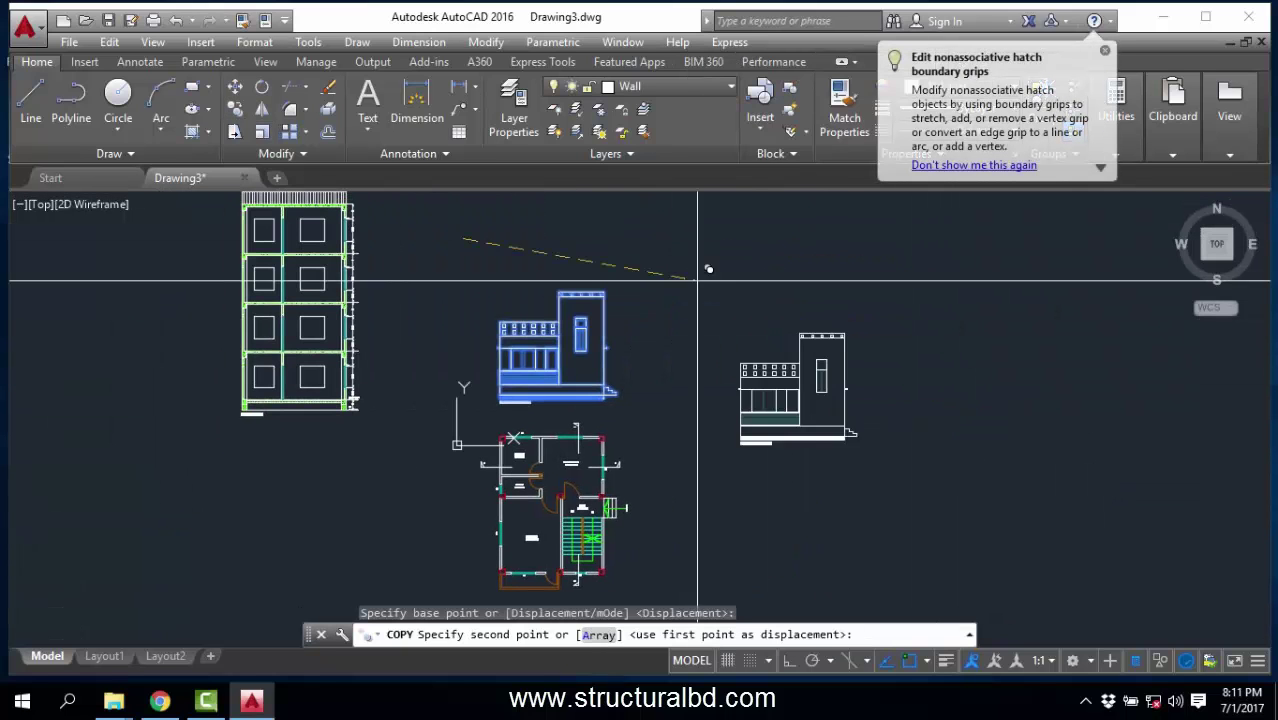
{"action": "key", "text": "F8"}
{"action": "left_click", "coordinate": [649, 262]}
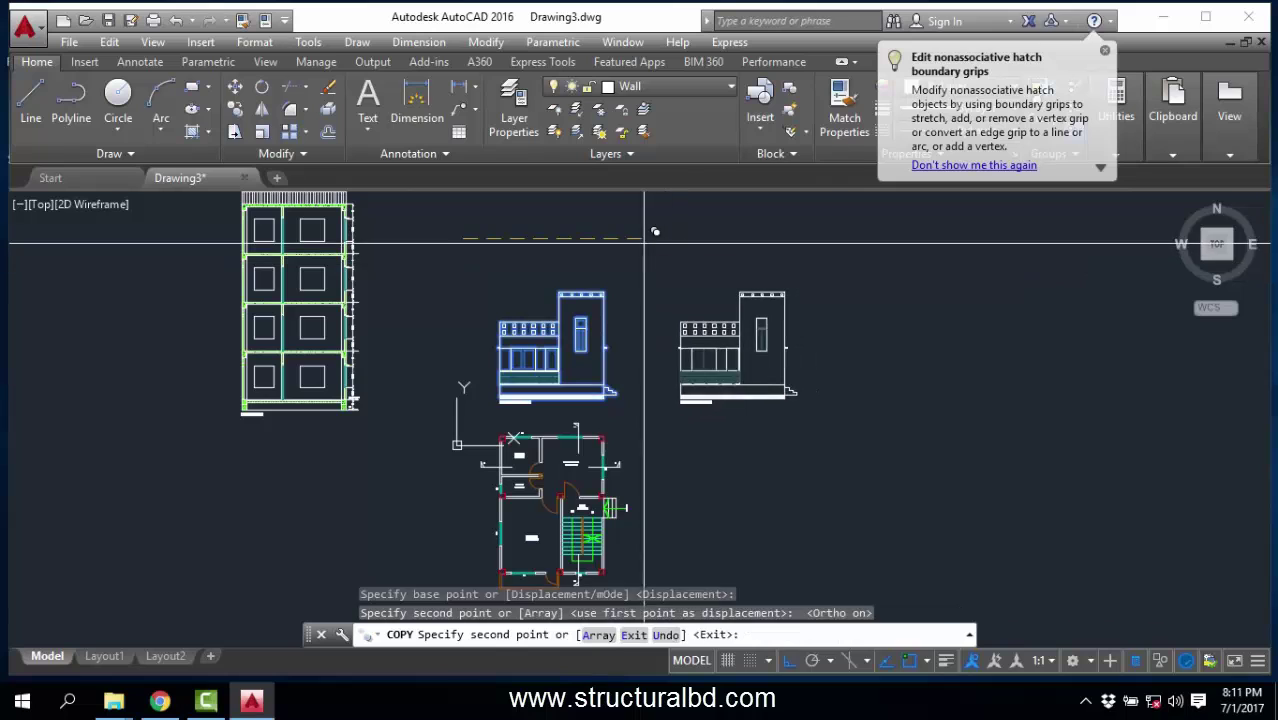
{"action": "key", "text": "Escape"}
Move both roof parapets with their openings from the duplicate elevation horizontally to the empty space on its right.
{"action": "scroll", "coordinate": [741, 331], "scroll_direction": "up", "scroll_amount": 10}
{"action": "left_click", "coordinate": [679, 368]}
{"action": "scroll", "coordinate": [679, 368], "scroll_direction": "down", "scroll_amount": 5}
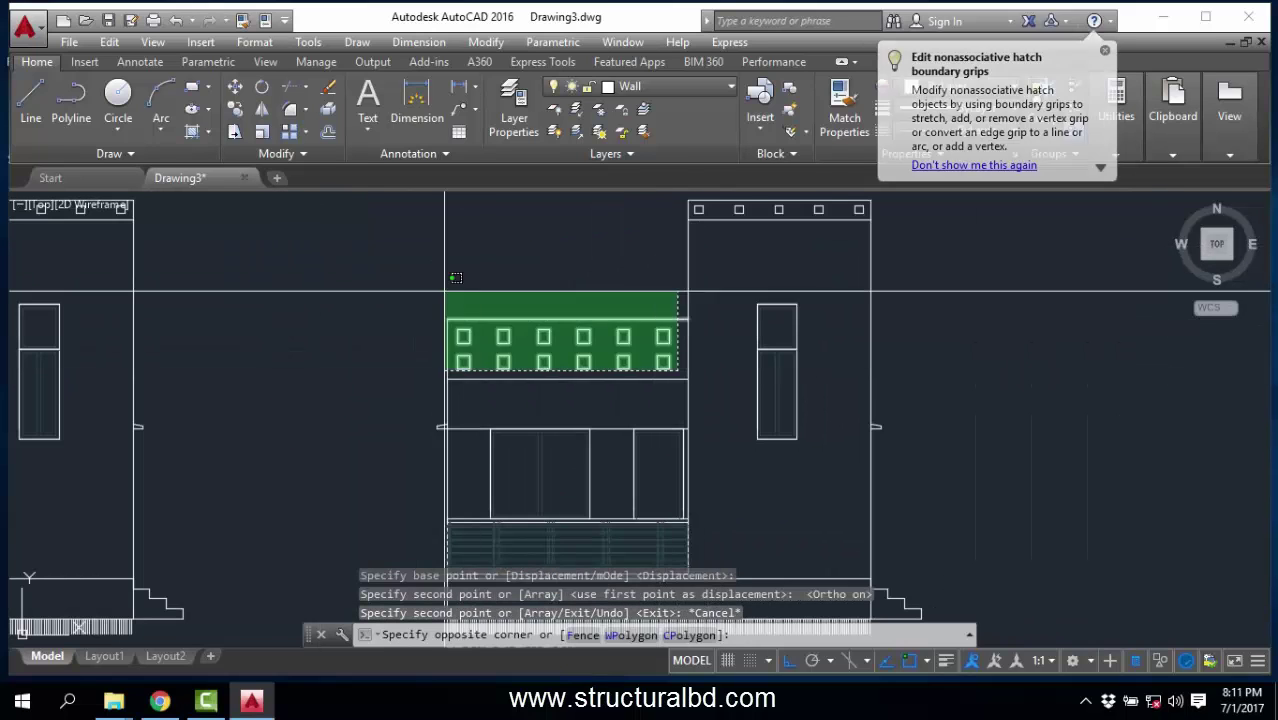
{"action": "left_click", "coordinate": [442, 287]}
{"action": "middle_click_drag", "start_coordinate": [644, 317], "coordinate": [640, 455]}
{"action": "left_click", "coordinate": [914, 386]}
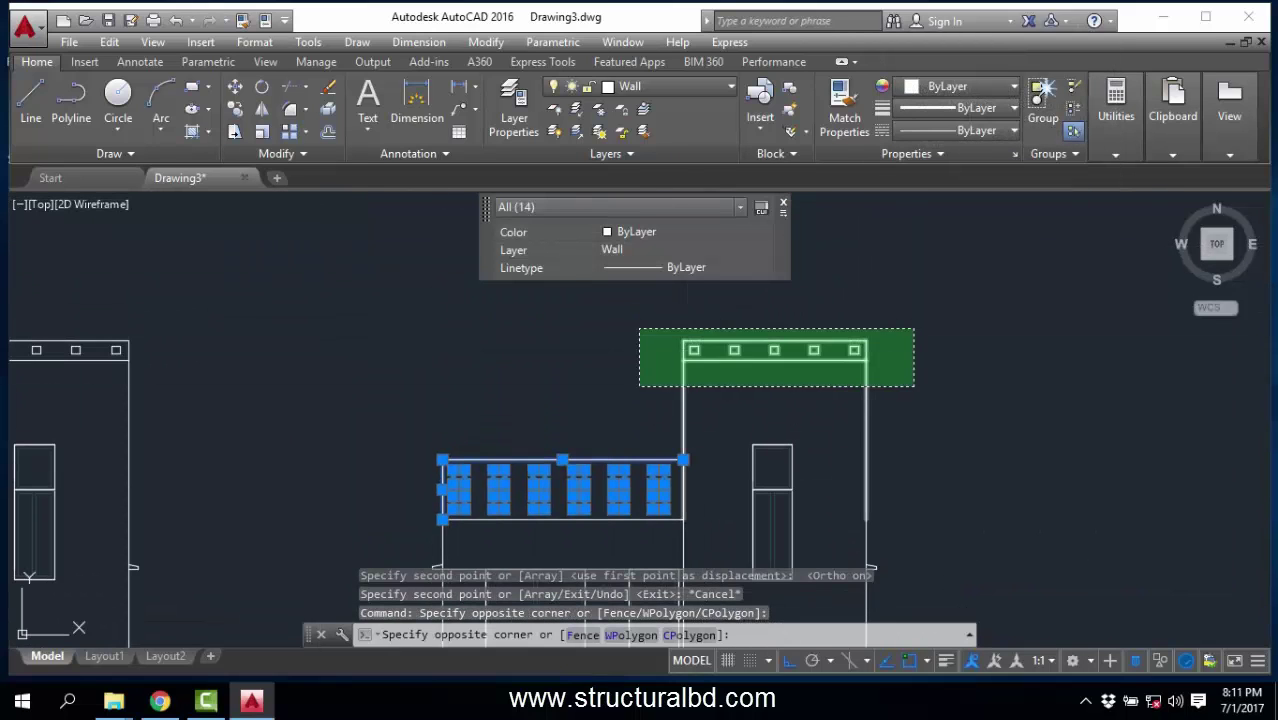
{"action": "left_click", "coordinate": [640, 331]}
{"action": "scroll", "coordinate": [645, 338], "scroll_direction": "down", "scroll_amount": 5}
{"action": "left_click", "coordinate": [235, 87]}
{"action": "left_click", "coordinate": [584, 283]}
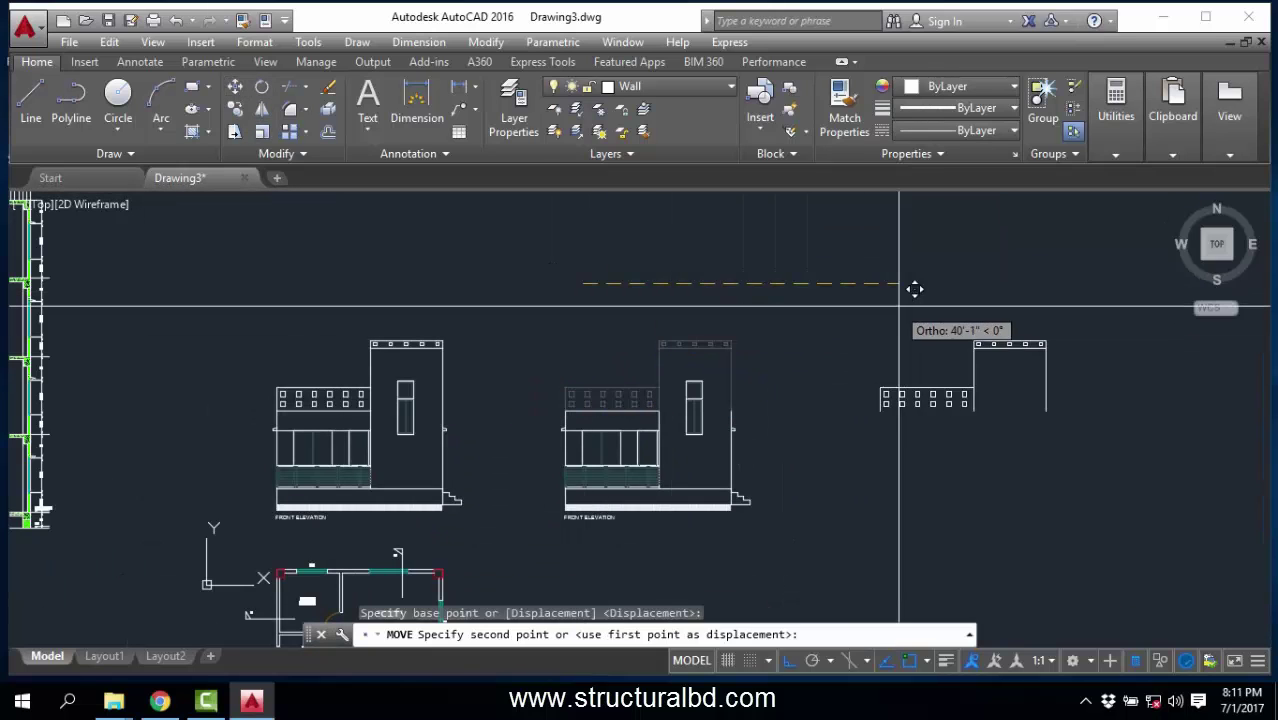
{"action": "left_click", "coordinate": [930, 308]}
{"action": "key", "text": "Escape"}
Copy the duplicate elevation's storey, including balcony, windows, stair window and walls, up one floor from its lower-left corner onto the storey's top-left corner.
{"action": "middle_click_drag", "start_coordinate": [631, 455], "coordinate": [679, 421]}
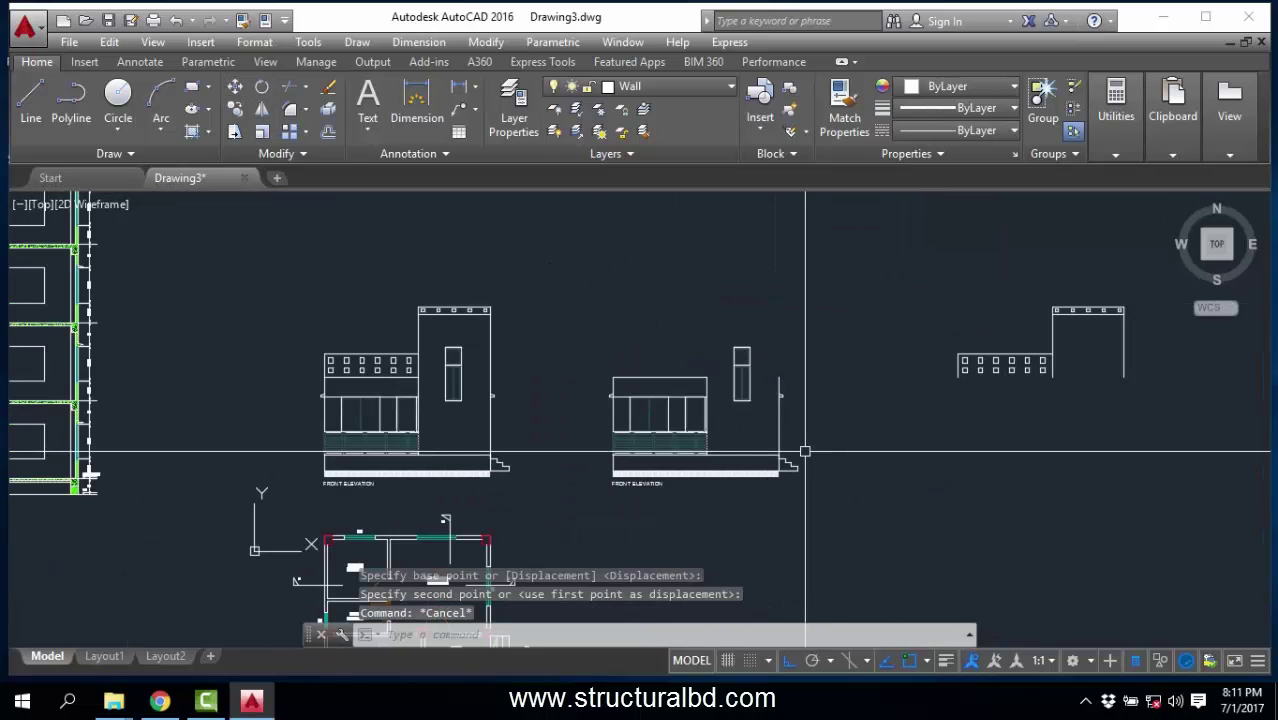
{"action": "scroll", "coordinate": [734, 461], "scroll_direction": "up", "scroll_amount": 4}
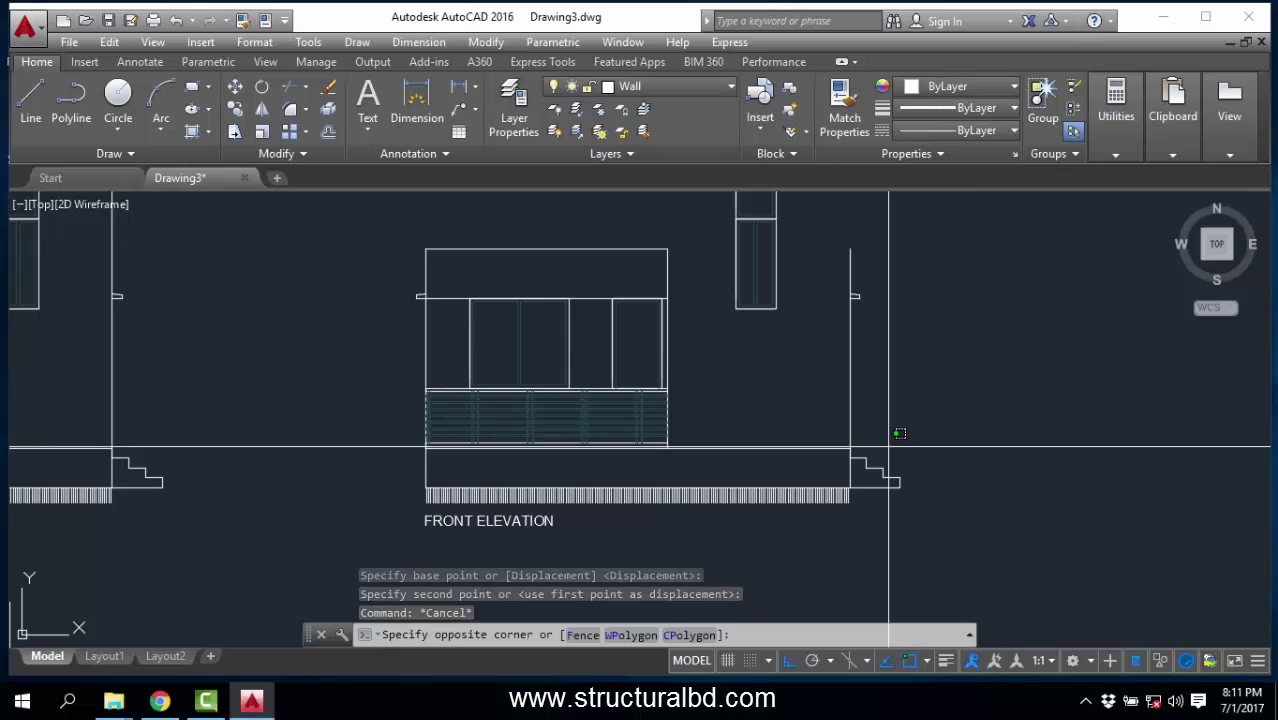
{"action": "scroll", "coordinate": [888, 446], "scroll_direction": "down", "scroll_amount": 2}
{"action": "left_click", "coordinate": [546, 244]}
{"action": "scroll", "coordinate": [726, 488], "scroll_direction": "up", "scroll_amount": 4}
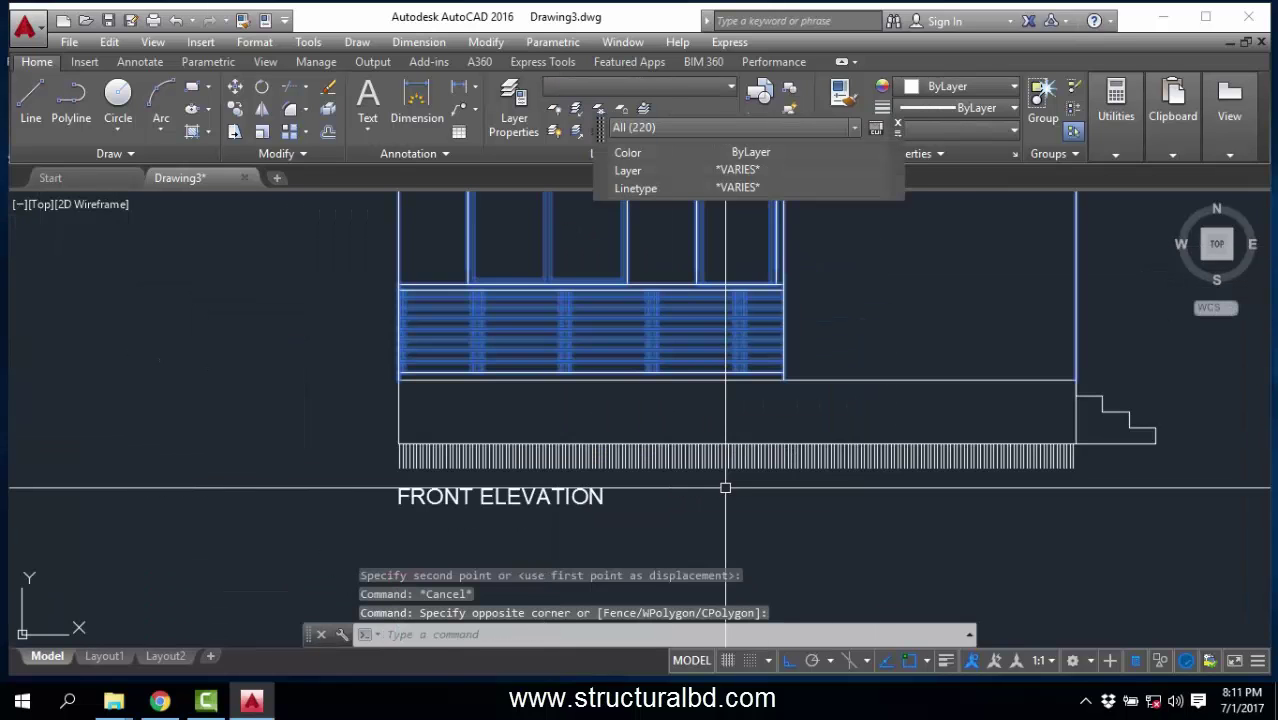
{"action": "scroll", "coordinate": [686, 505], "scroll_direction": "down", "scroll_amount": 3}
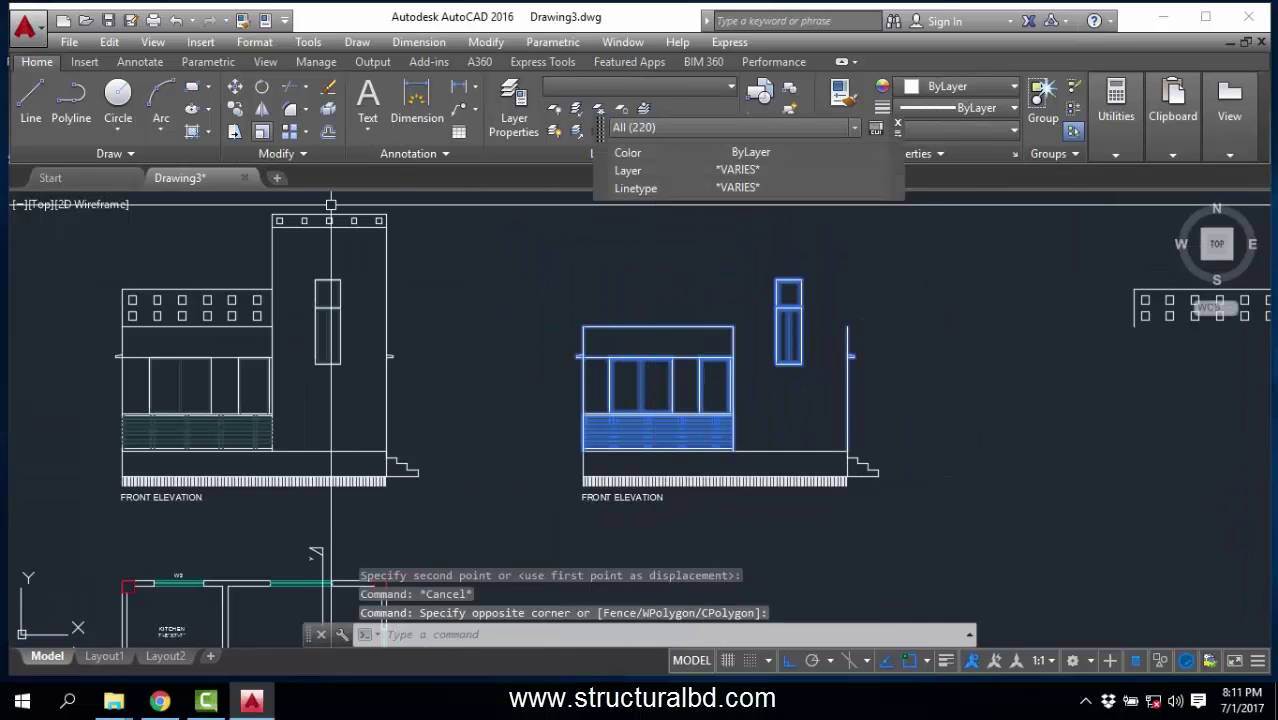
{"action": "left_click", "coordinate": [235, 108]}
{"action": "scroll", "coordinate": [577, 455], "scroll_direction": "up", "scroll_amount": 5}
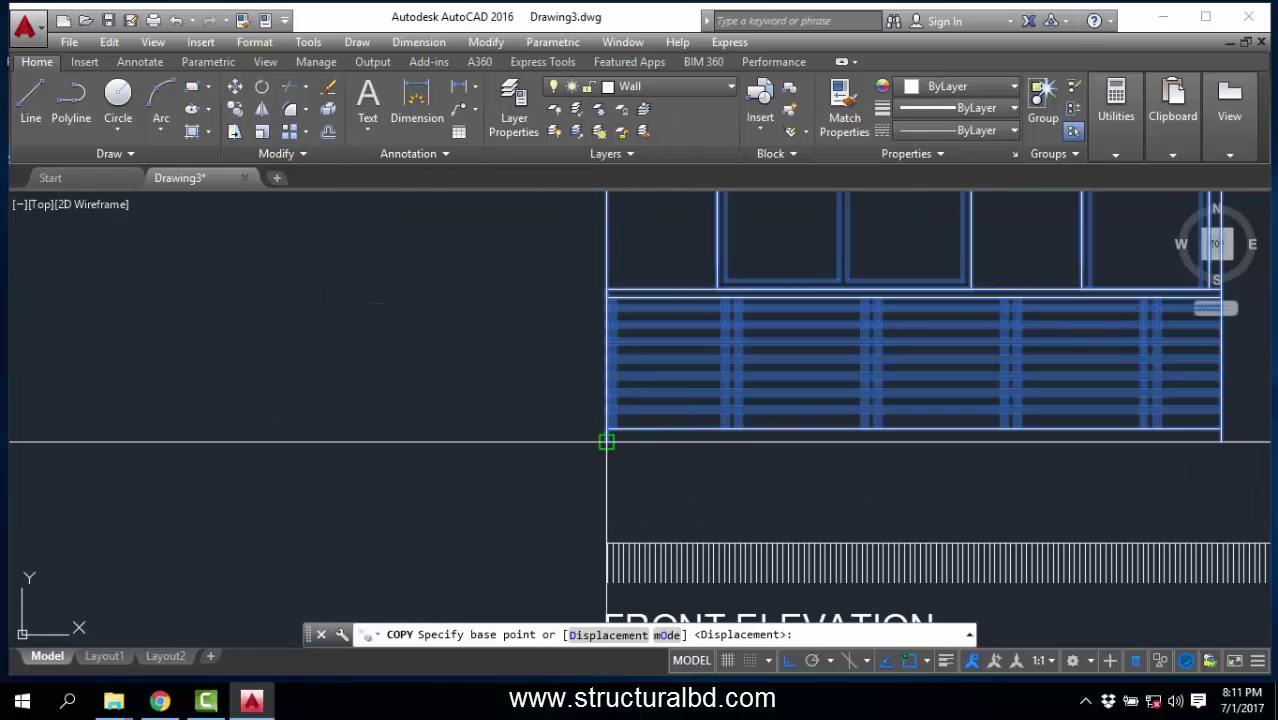
{"action": "left_click", "coordinate": [606, 442]}
{"action": "scroll", "coordinate": [593, 345], "scroll_direction": "down", "scroll_amount": 3}
{"action": "scroll", "coordinate": [608, 348], "scroll_direction": "up", "scroll_amount": 3}
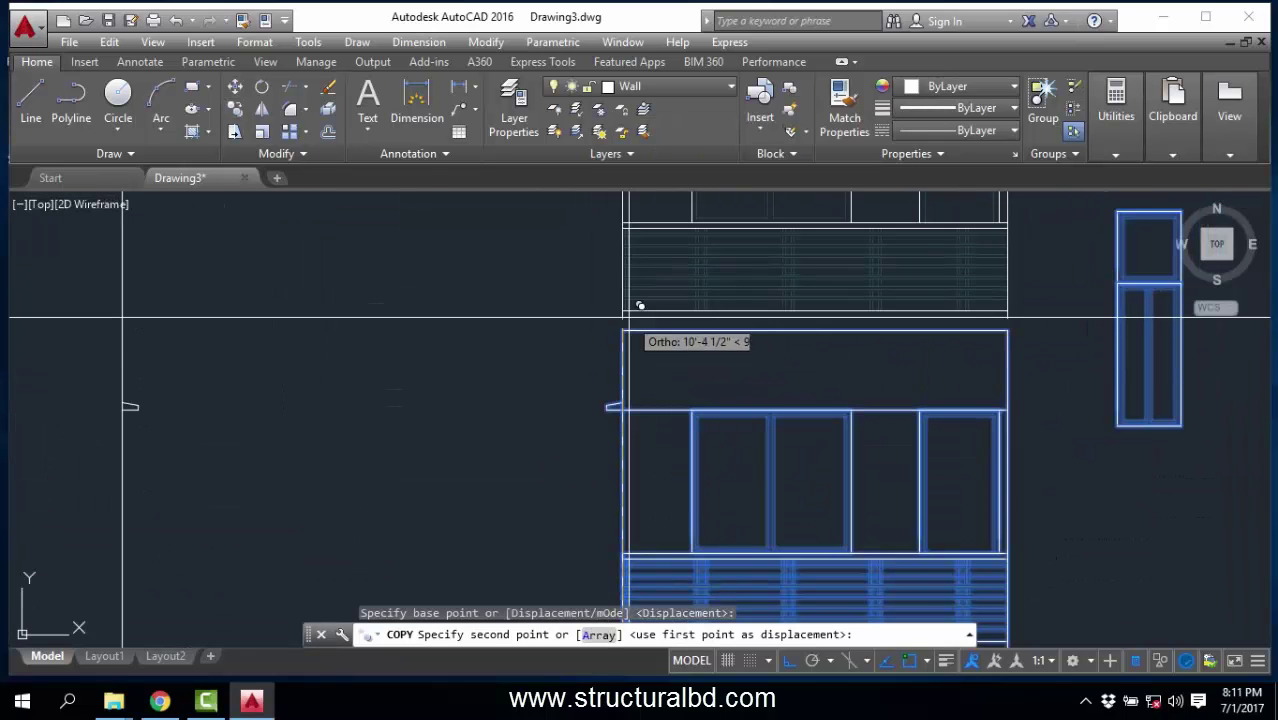
{"action": "left_click", "coordinate": [622, 330]}
Stack three more copies of the storey above the first copy to form a five-storey elevation.
{"action": "scroll", "coordinate": [622, 330], "scroll_direction": "down", "scroll_amount": 3}
{"action": "scroll", "coordinate": [615, 385], "scroll_direction": "up", "scroll_amount": 4}
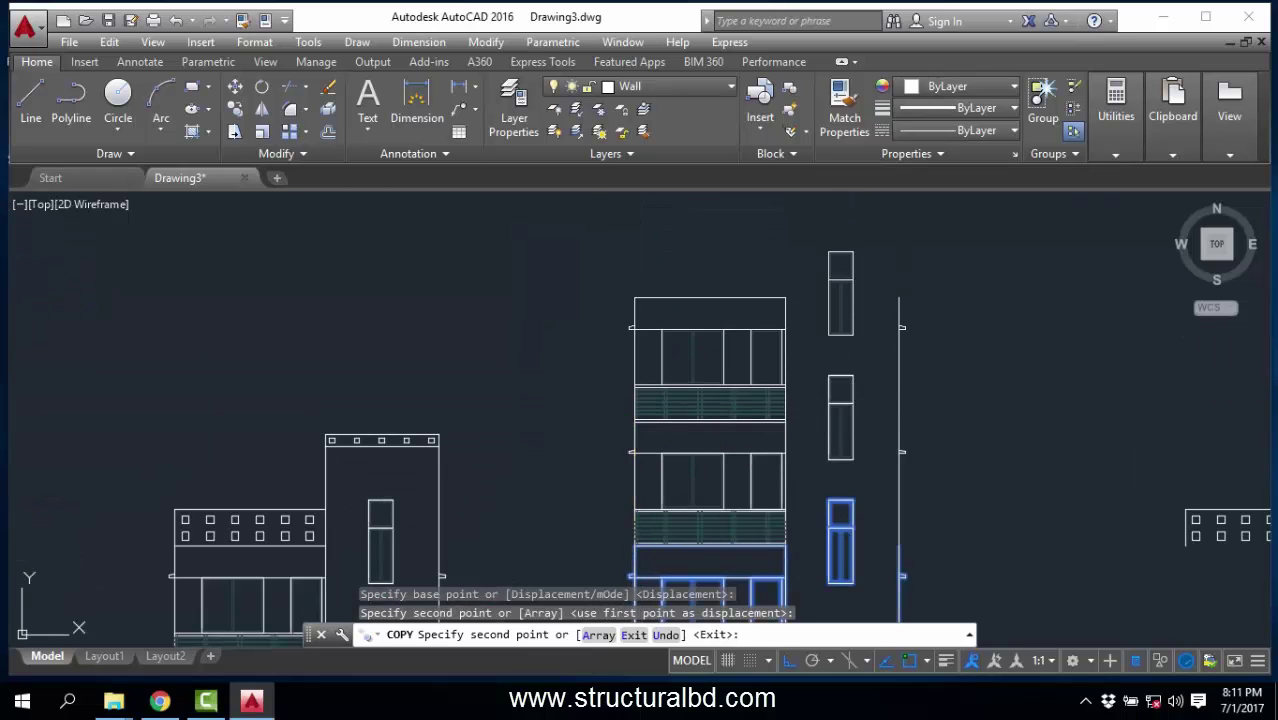
{"action": "scroll", "coordinate": [633, 288], "scroll_direction": "up", "scroll_amount": 3}
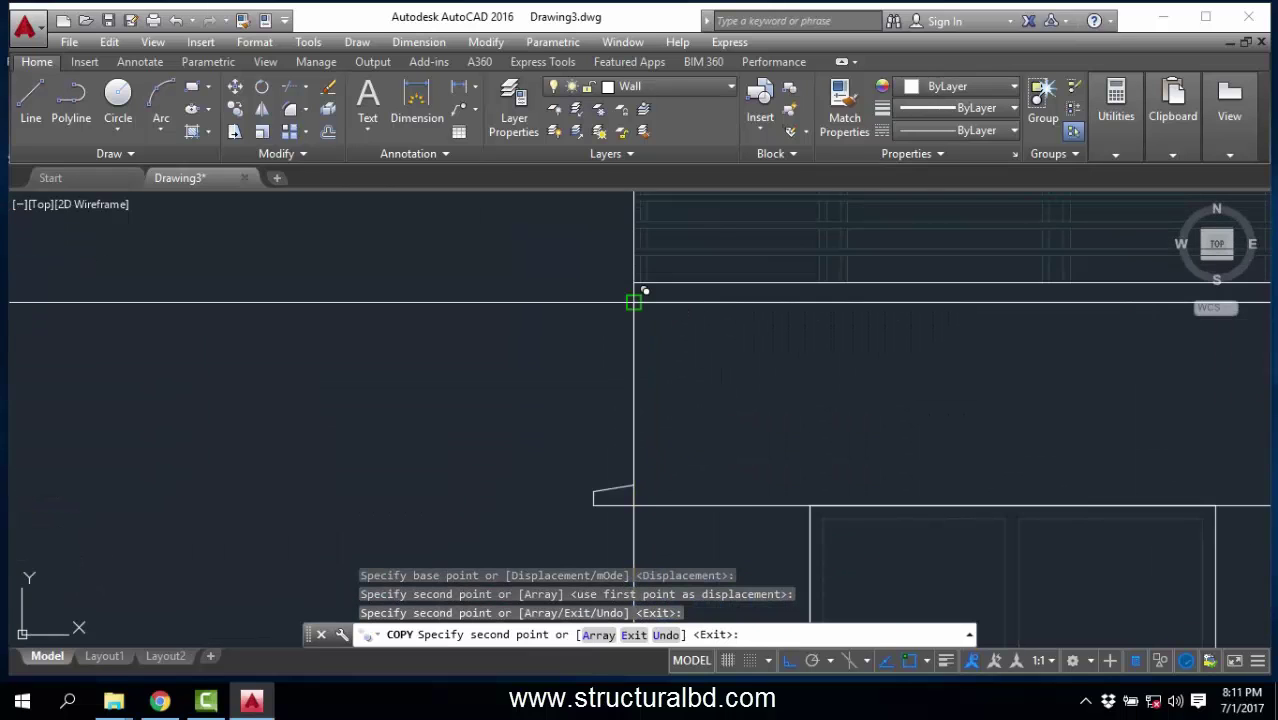
{"action": "left_click", "coordinate": [634, 302]}
{"action": "scroll", "coordinate": [630, 447], "scroll_direction": "down", "scroll_amount": 7}
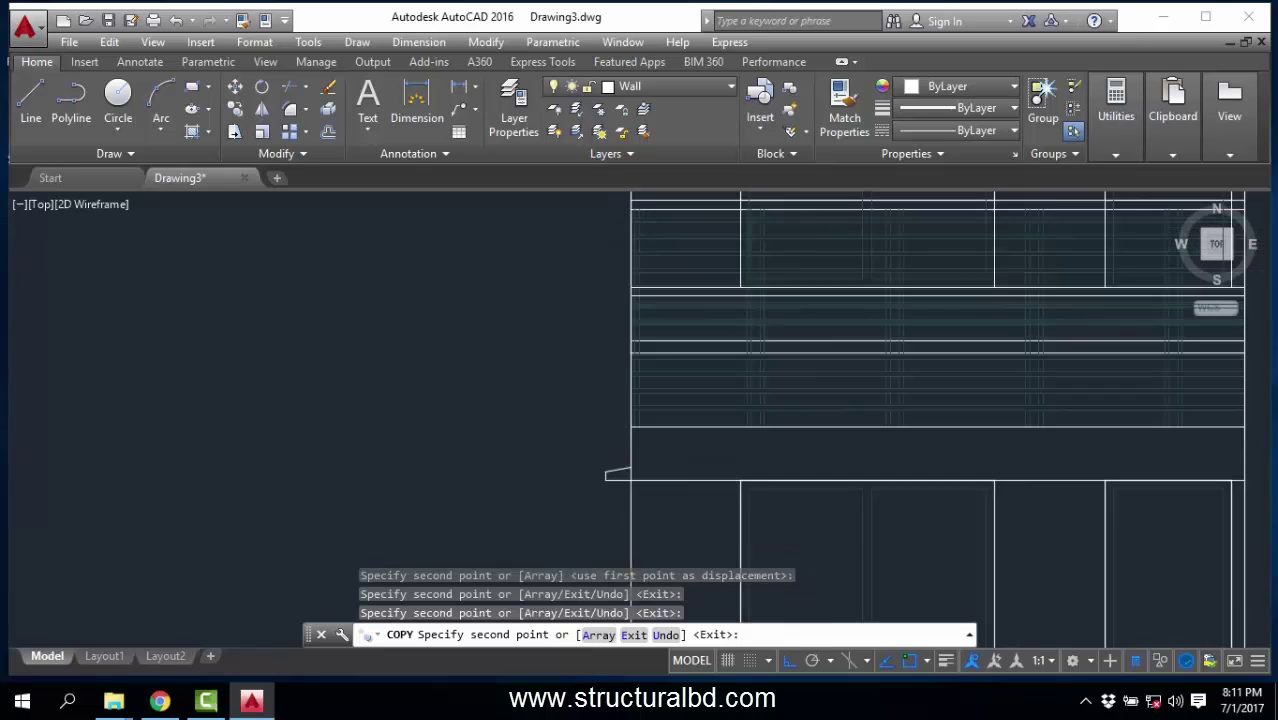
{"action": "scroll", "coordinate": [636, 321], "scroll_direction": "up", "scroll_amount": 4}
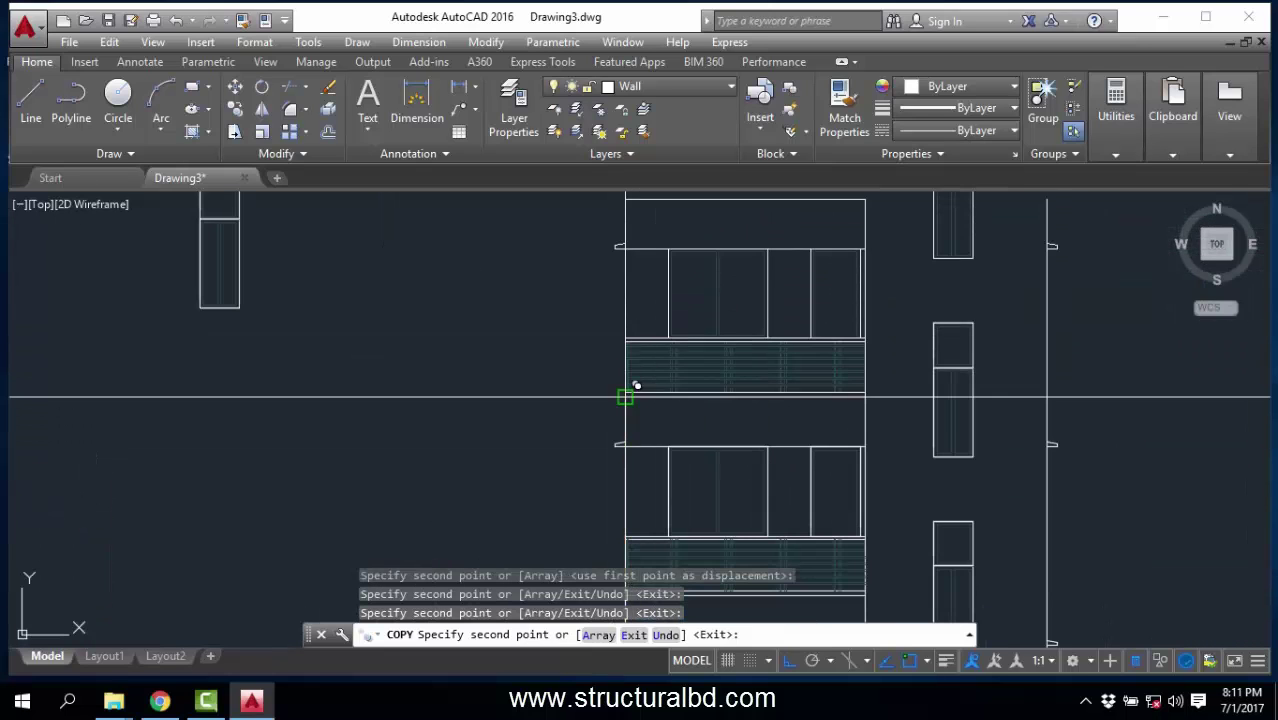
{"action": "scroll", "coordinate": [625, 397], "scroll_direction": "down", "scroll_amount": 4}
{"action": "key", "text": "Escape"}
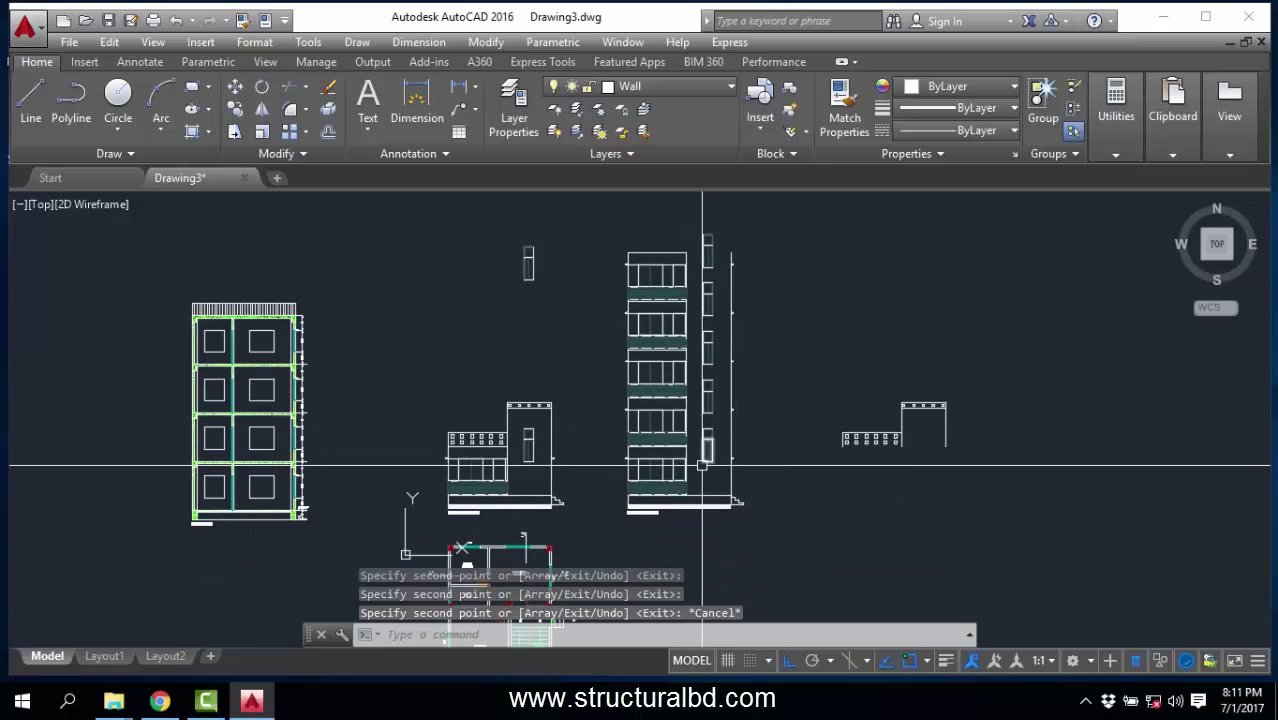
{"action": "middle_click_drag", "start_coordinate": [694, 268], "coordinate": [653, 283]}
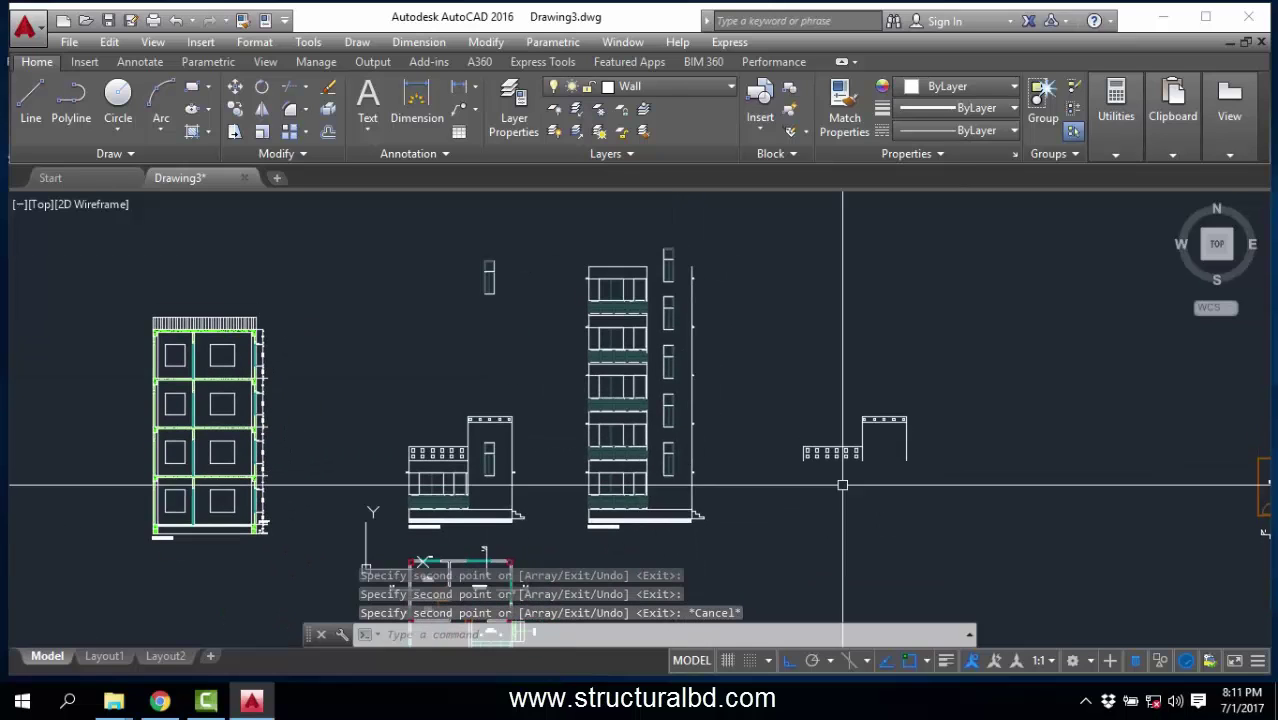
Move both roof parapets from their lower-left corner onto the top-left corner of the five-storey elevation's uppermost floor.
{"action": "left_click", "coordinate": [976, 494]}
{"action": "left_click", "coordinate": [779, 391]}
{"action": "left_click", "coordinate": [235, 87]}
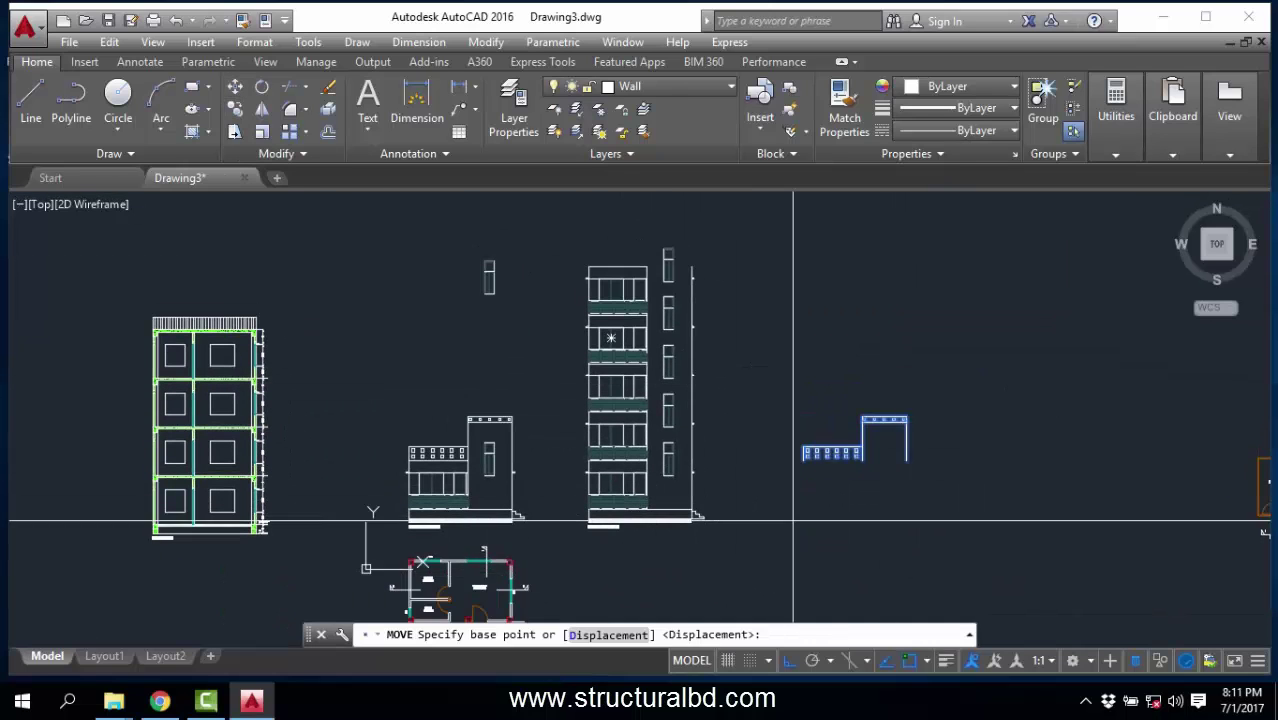
{"action": "scroll", "coordinate": [785, 492], "scroll_direction": "up", "scroll_amount": 5}
{"action": "left_click", "coordinate": [851, 401]}
{"action": "scroll", "coordinate": [888, 486], "scroll_direction": "down", "scroll_amount": 7}
{"action": "scroll", "coordinate": [770, 398], "scroll_direction": "up", "scroll_amount": 6}
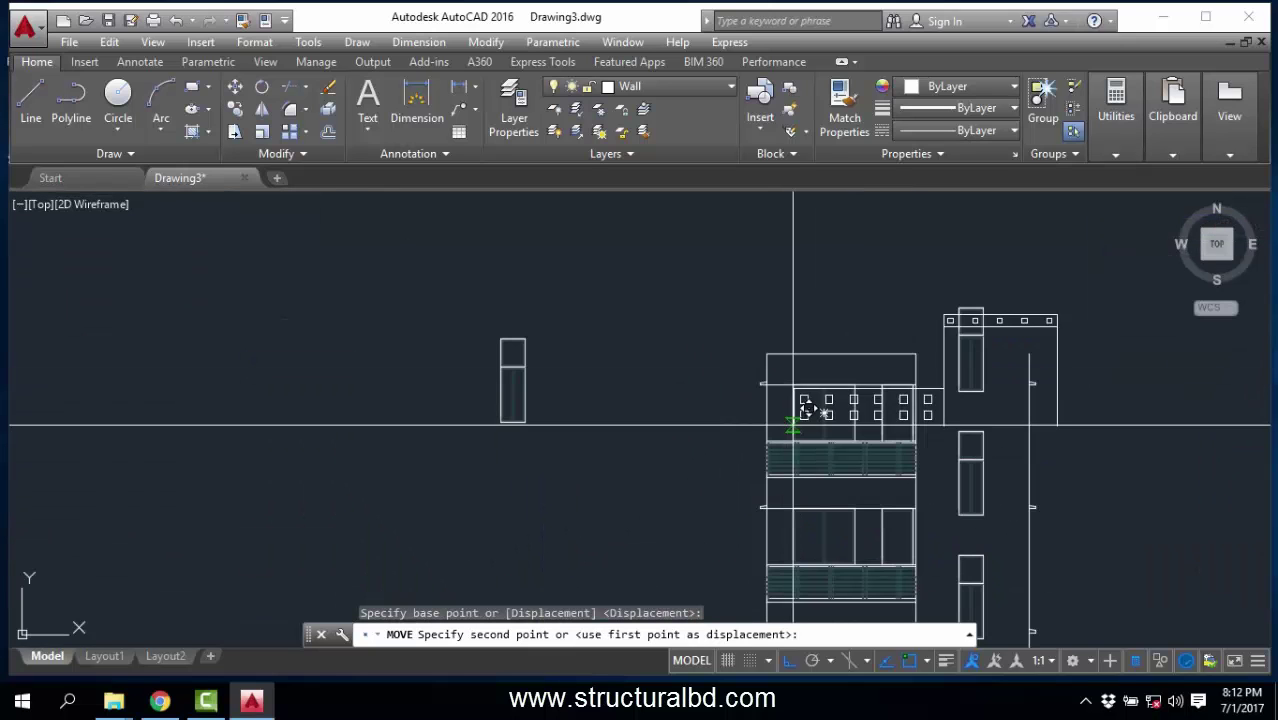
{"action": "left_click", "coordinate": [767, 354]}
{"action": "key", "text": "Escape"}
Inspect the five-storey front elevation from its base to the roof parapets, including the balconies, windows and stair tower.
{"action": "scroll", "coordinate": [850, 480], "scroll_direction": "down", "scroll_amount": 2}
{"action": "mouse_move", "coordinate": [951, 575]}
{"action": "middle_mouse_down"}
{"action": "mouse_move", "coordinate": [839, 408]}
{"action": "mouse_move", "coordinate": [789, 218]}
{"action": "middle_mouse_up"}
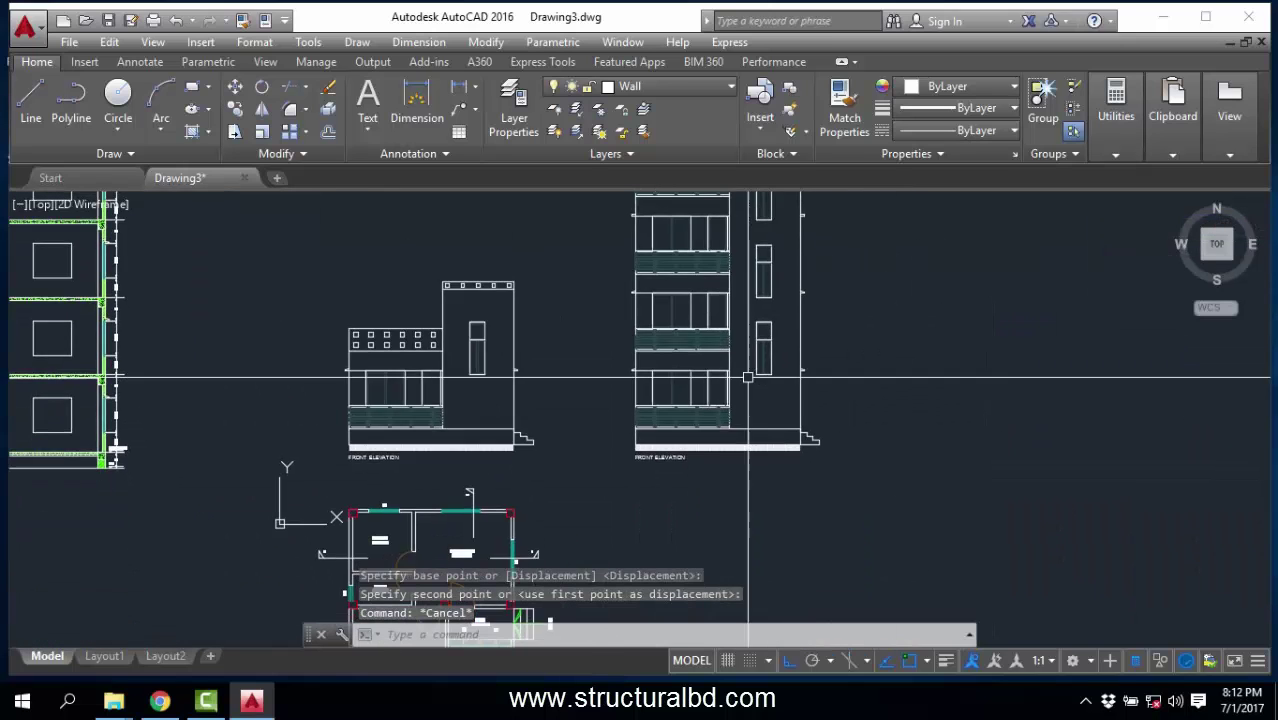
{"action": "scroll", "coordinate": [713, 450], "scroll_direction": "up", "scroll_amount": 2}
{"action": "middle_click_drag", "start_coordinate": [704, 428], "coordinate": [730, 491]}
{"action": "middle_click_drag", "start_coordinate": [757, 417], "coordinate": [717, 487]}
{"action": "scroll", "coordinate": [717, 487], "scroll_direction": "down", "scroll_amount": 2}
{"action": "middle_click_drag", "start_coordinate": [764, 318], "coordinate": [755, 539]}
{"action": "scroll", "coordinate": [707, 347], "scroll_direction": "up", "scroll_amount": 2}
{"action": "scroll", "coordinate": [766, 289], "scroll_direction": "down", "scroll_amount": 5}
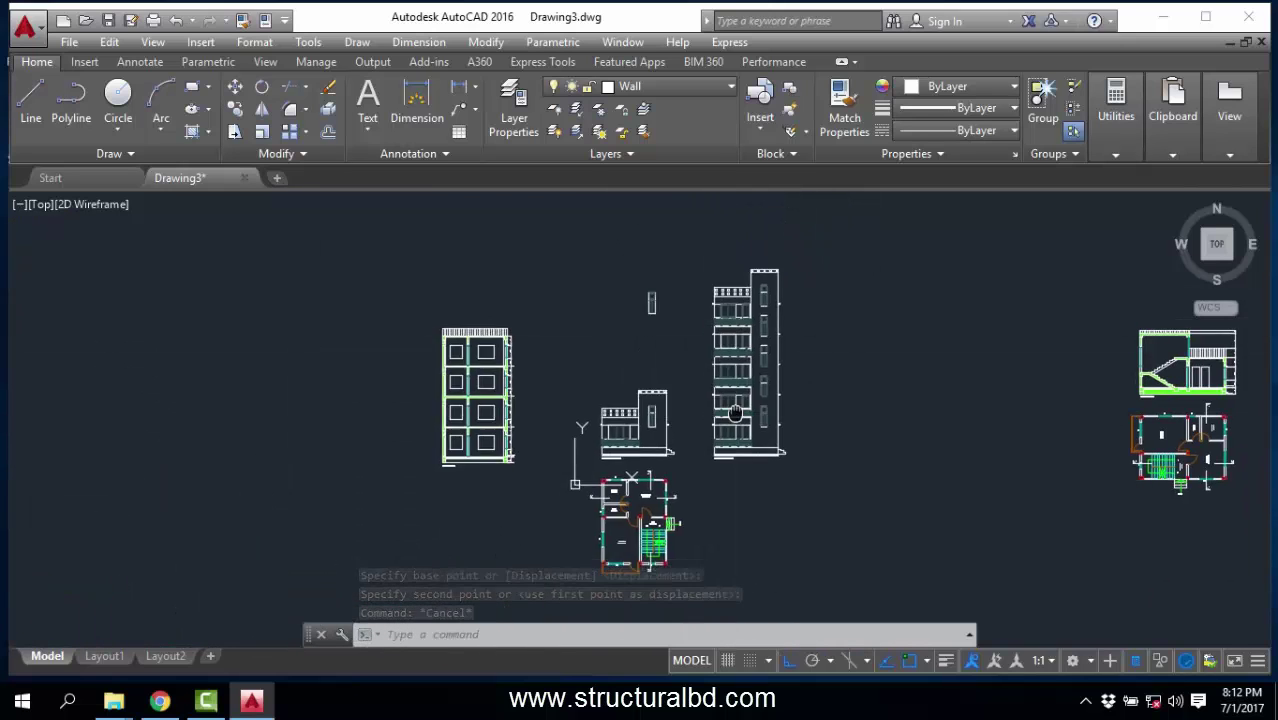
{"action": "scroll", "coordinate": [772, 378], "scroll_direction": "up", "scroll_amount": 3}
{"action": "scroll", "coordinate": [747, 326], "scroll_direction": "up", "scroll_amount": 2}
{"action": "scroll", "coordinate": [746, 328], "scroll_direction": "down", "scroll_amount": 2}
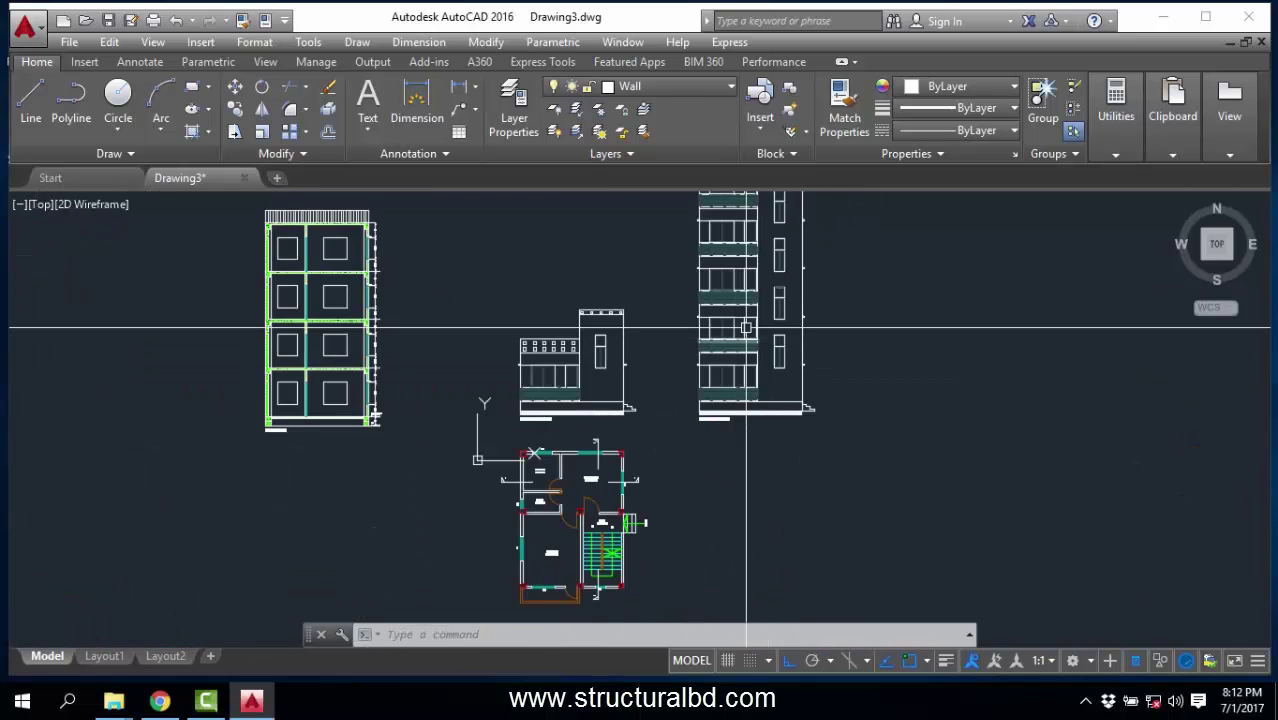
{"action": "middle_click_drag", "start_coordinate": [779, 270], "coordinate": [727, 374]}
{"action": "scroll", "coordinate": [680, 310], "scroll_direction": "up", "scroll_amount": 2}
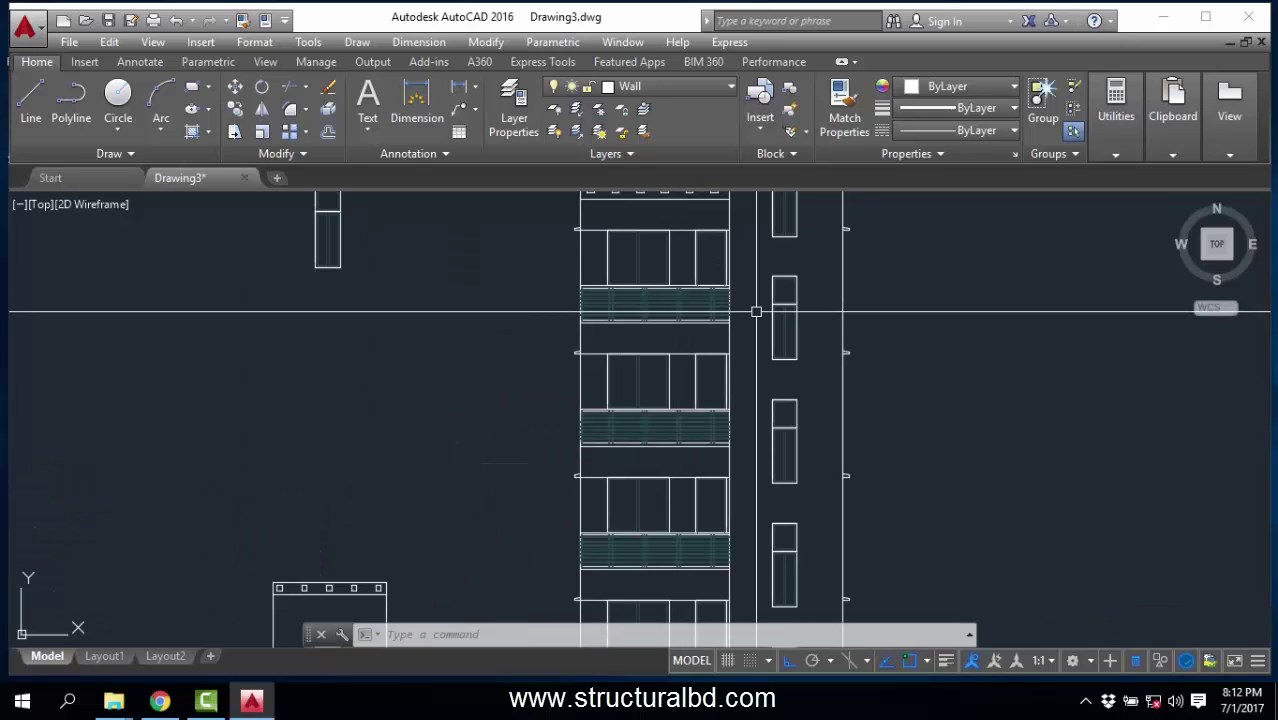
{"action": "scroll", "coordinate": [785, 260], "scroll_direction": "down", "scroll_amount": 4}
{"action": "middle_click_drag", "start_coordinate": [691, 331], "coordinate": [695, 359]}
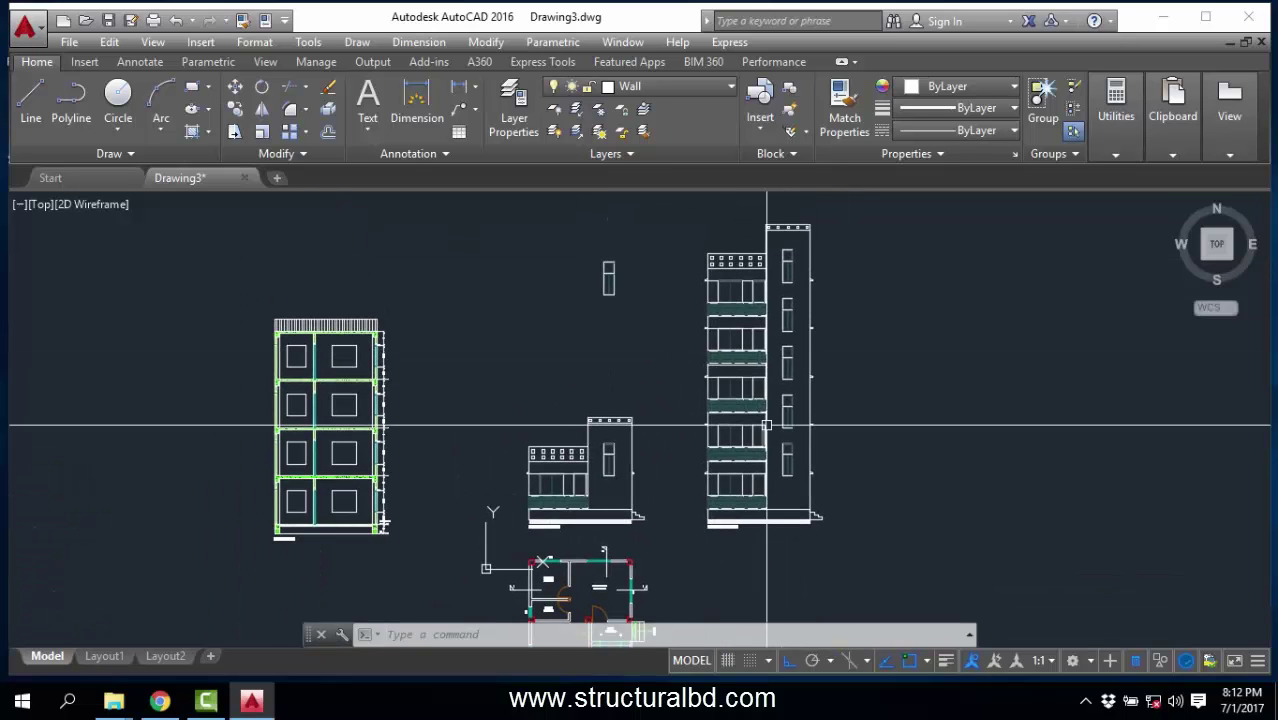
{"action": "middle_click_drag", "start_coordinate": [767, 425], "coordinate": [705, 425]}
{"action": "scroll", "coordinate": [713, 334], "scroll_direction": "up", "scroll_amount": 4}
{"action": "scroll", "coordinate": [710, 317], "scroll_direction": "down", "scroll_amount": 4}
{"action": "middle_click_drag", "start_coordinate": [706, 315], "coordinate": [680, 318]}
{"action": "scroll", "coordinate": [678, 350], "scroll_direction": "up", "scroll_amount": 2}
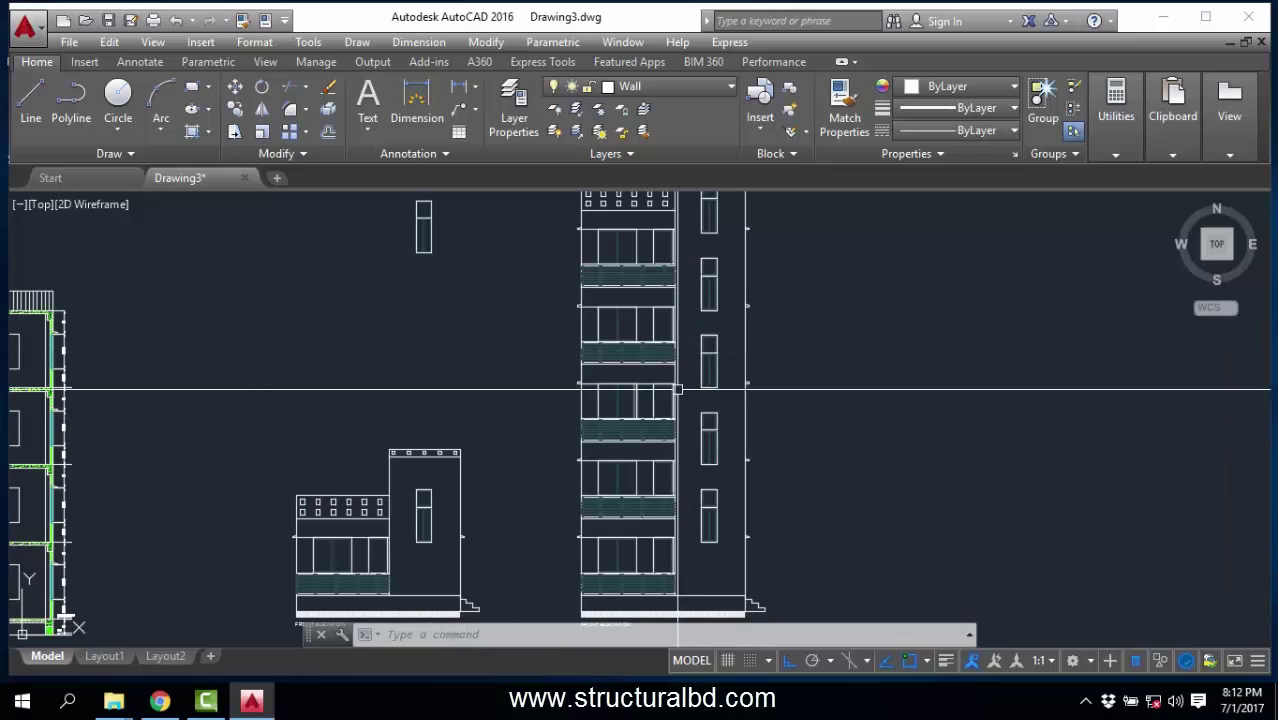
{"action": "scroll", "coordinate": [632, 381], "scroll_direction": "down", "scroll_amount": 3}
{"action": "scroll", "coordinate": [685, 338], "scroll_direction": "up", "scroll_amount": 4}
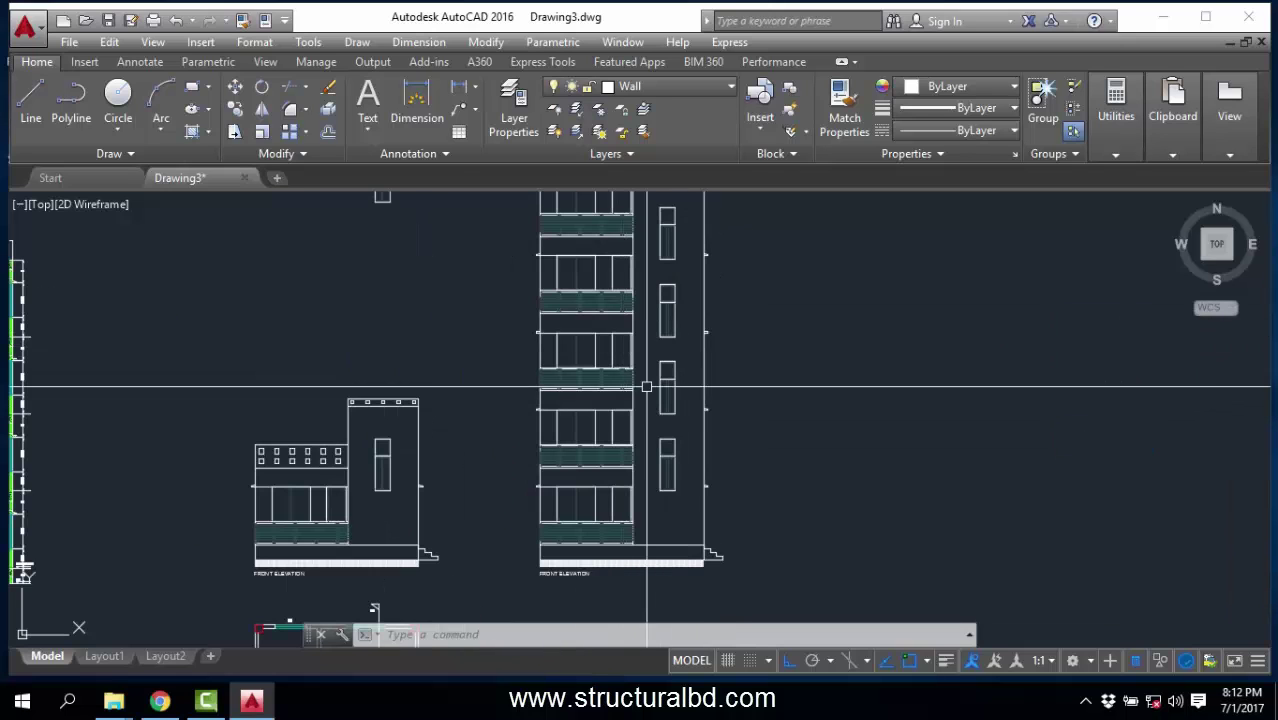
{"action": "scroll", "coordinate": [569, 259], "scroll_direction": "up", "scroll_amount": 3}
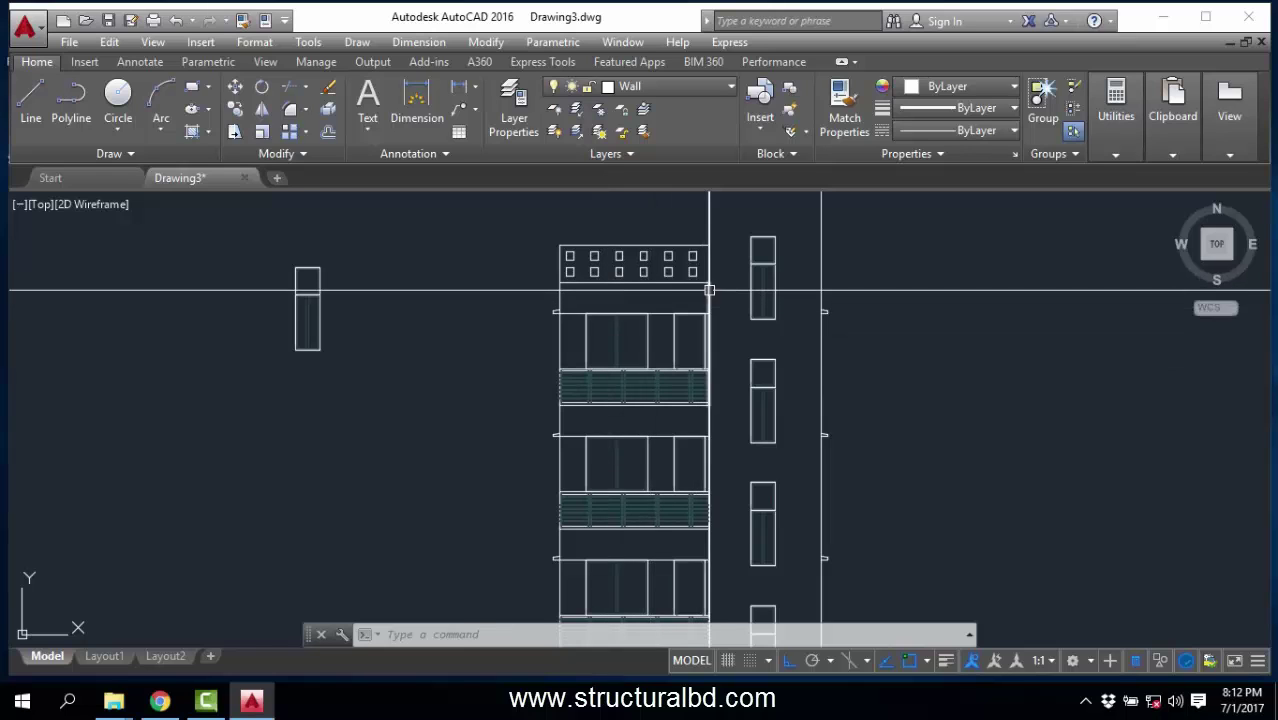
Review the five-storey elevation alongside the original front elevation, the floor plan and the section.
{"action": "scroll", "coordinate": [709, 290], "scroll_direction": "down", "scroll_amount": 4}
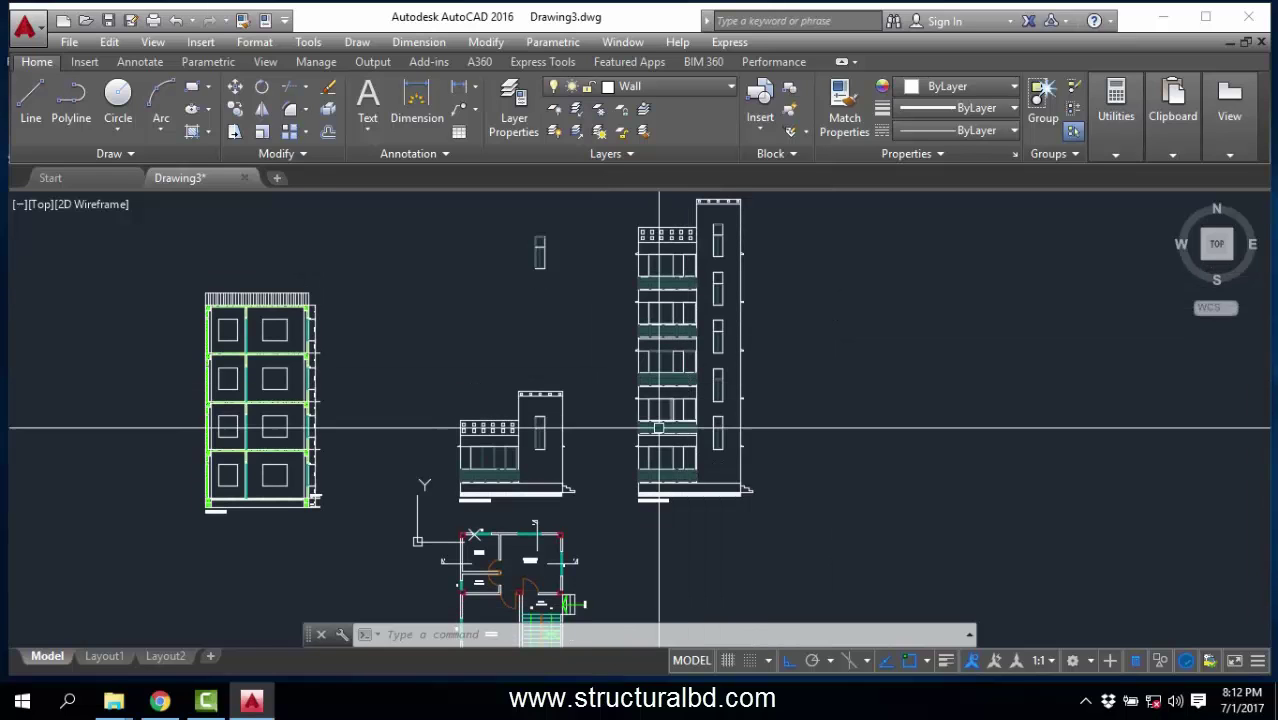
{"action": "middle_click_drag", "start_coordinate": [656, 437], "coordinate": [650, 420]}
{"action": "middle_click_drag", "start_coordinate": [622, 479], "coordinate": [632, 353]}
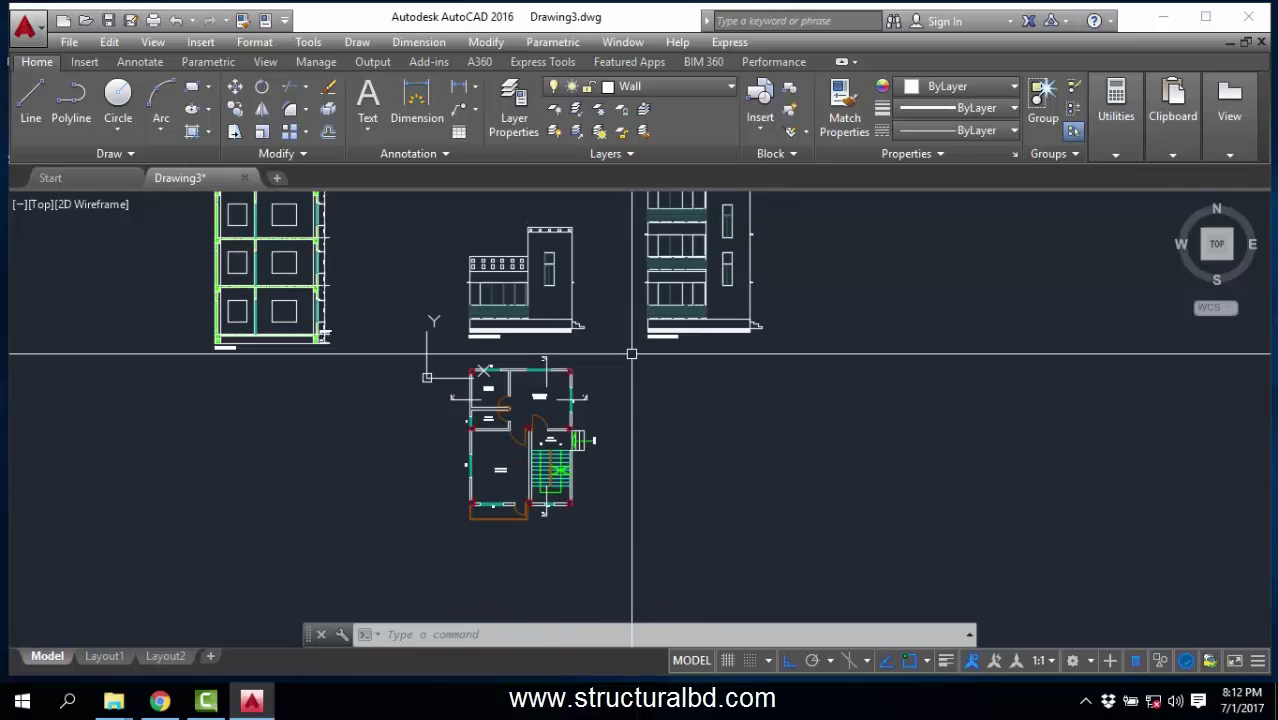
{"action": "scroll", "coordinate": [565, 437], "scroll_direction": "up", "scroll_amount": 3}
{"action": "scroll", "coordinate": [571, 434], "scroll_direction": "down", "scroll_amount": 2}
{"action": "middle_click_drag", "start_coordinate": [677, 312], "coordinate": [625, 457]}
{"action": "scroll", "coordinate": [625, 457], "scroll_direction": "down", "scroll_amount": 1}
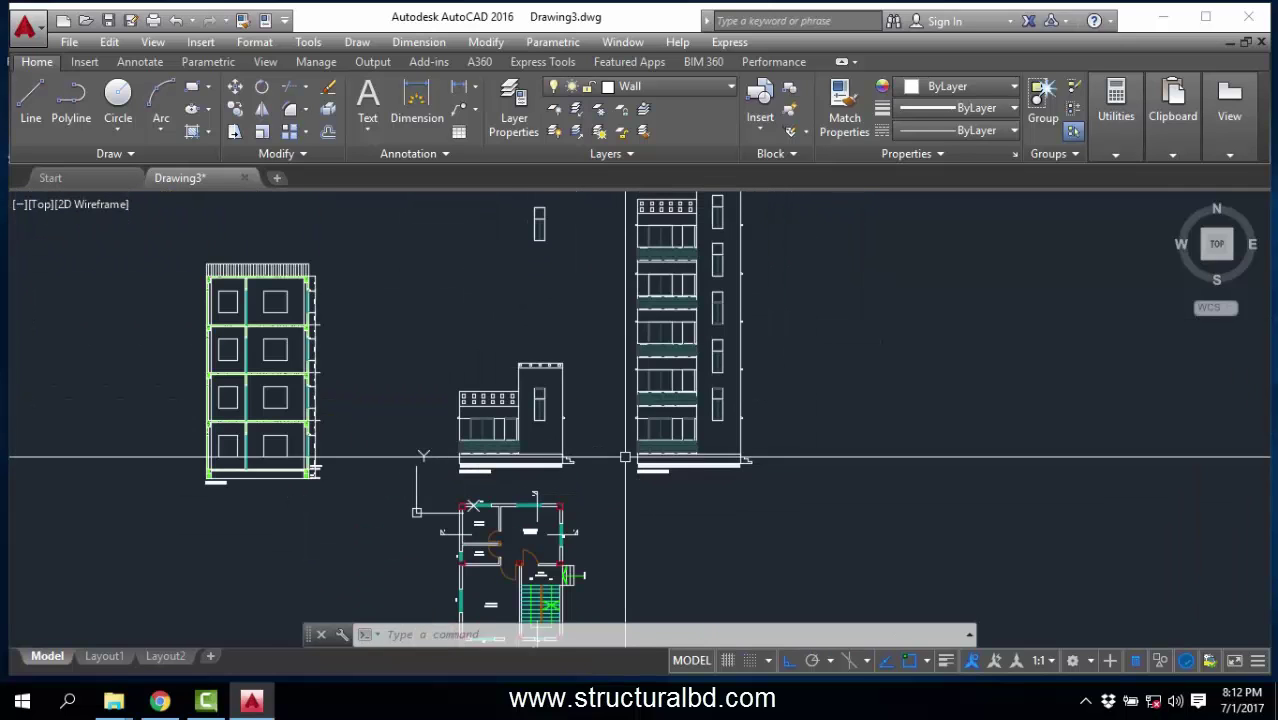
{"action": "mouse_move", "coordinate": [647, 399]}
{"action": "middle_mouse_down"}
{"action": "mouse_move", "coordinate": [602, 417]}
{"action": "mouse_move", "coordinate": [648, 362]}
{"action": "middle_mouse_up"}
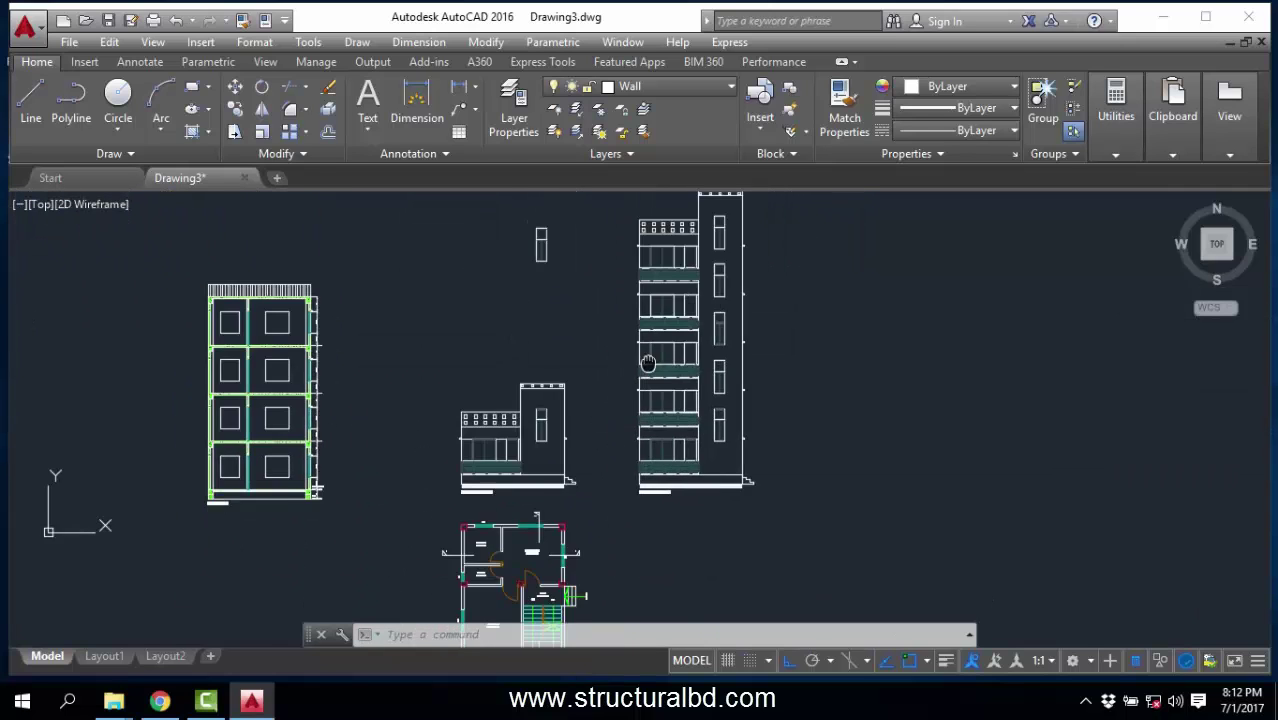
{"action": "scroll", "coordinate": [706, 328], "scroll_direction": "down", "scroll_amount": 3}
{"action": "scroll", "coordinate": [686, 423], "scroll_direction": "up", "scroll_amount": 6}
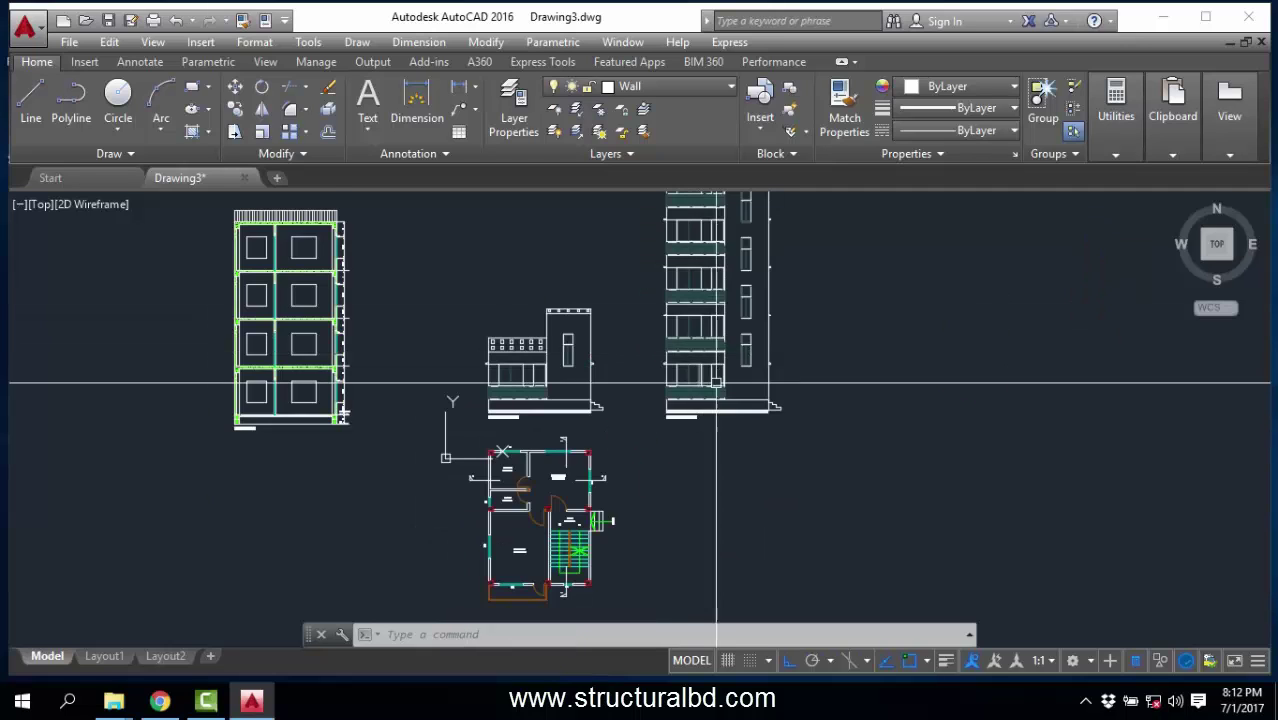
{"action": "scroll", "coordinate": [706, 437], "scroll_direction": "up", "scroll_amount": 2}
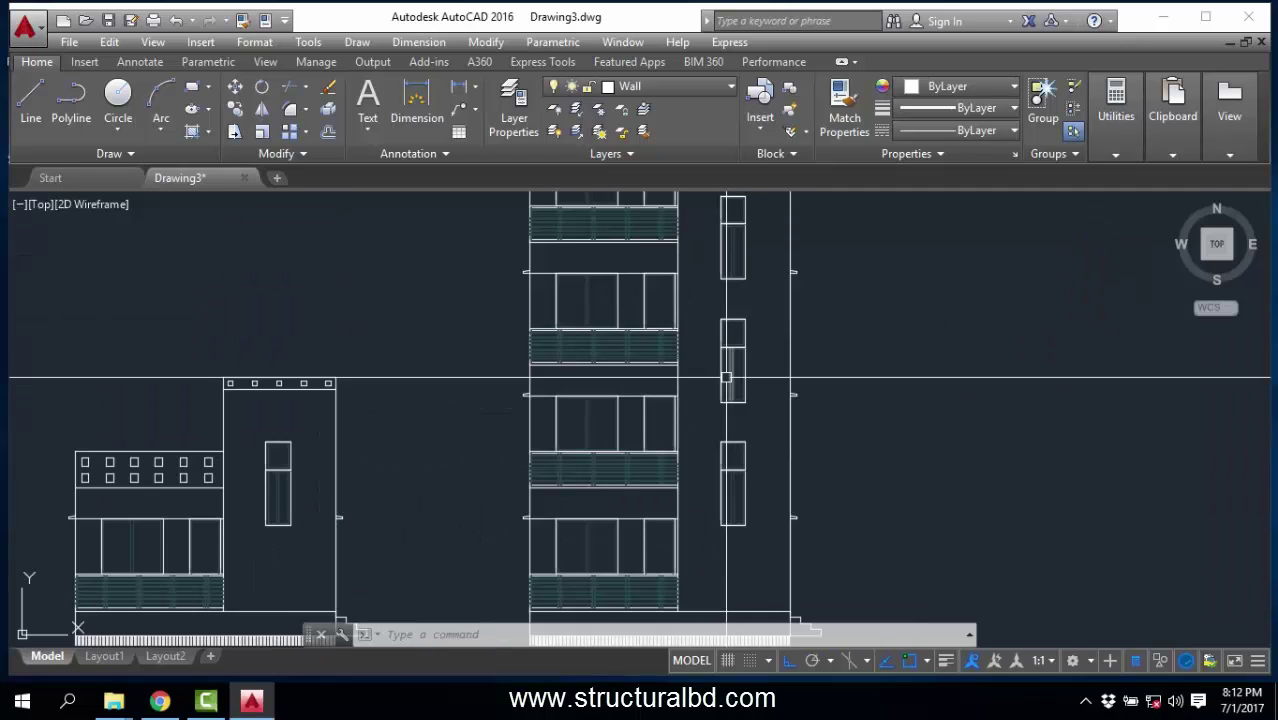
{"action": "scroll", "coordinate": [706, 407], "scroll_direction": "down", "scroll_amount": 5}
{"action": "scroll", "coordinate": [727, 305], "scroll_direction": "up", "scroll_amount": 1}
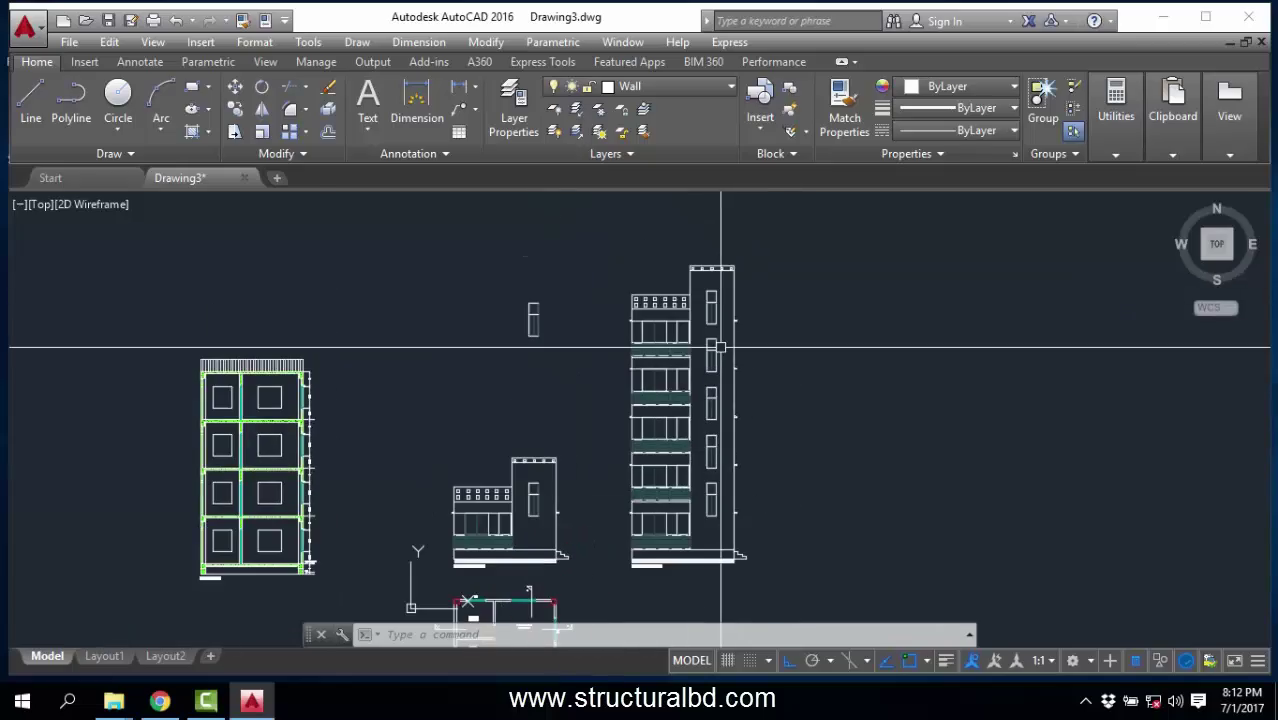